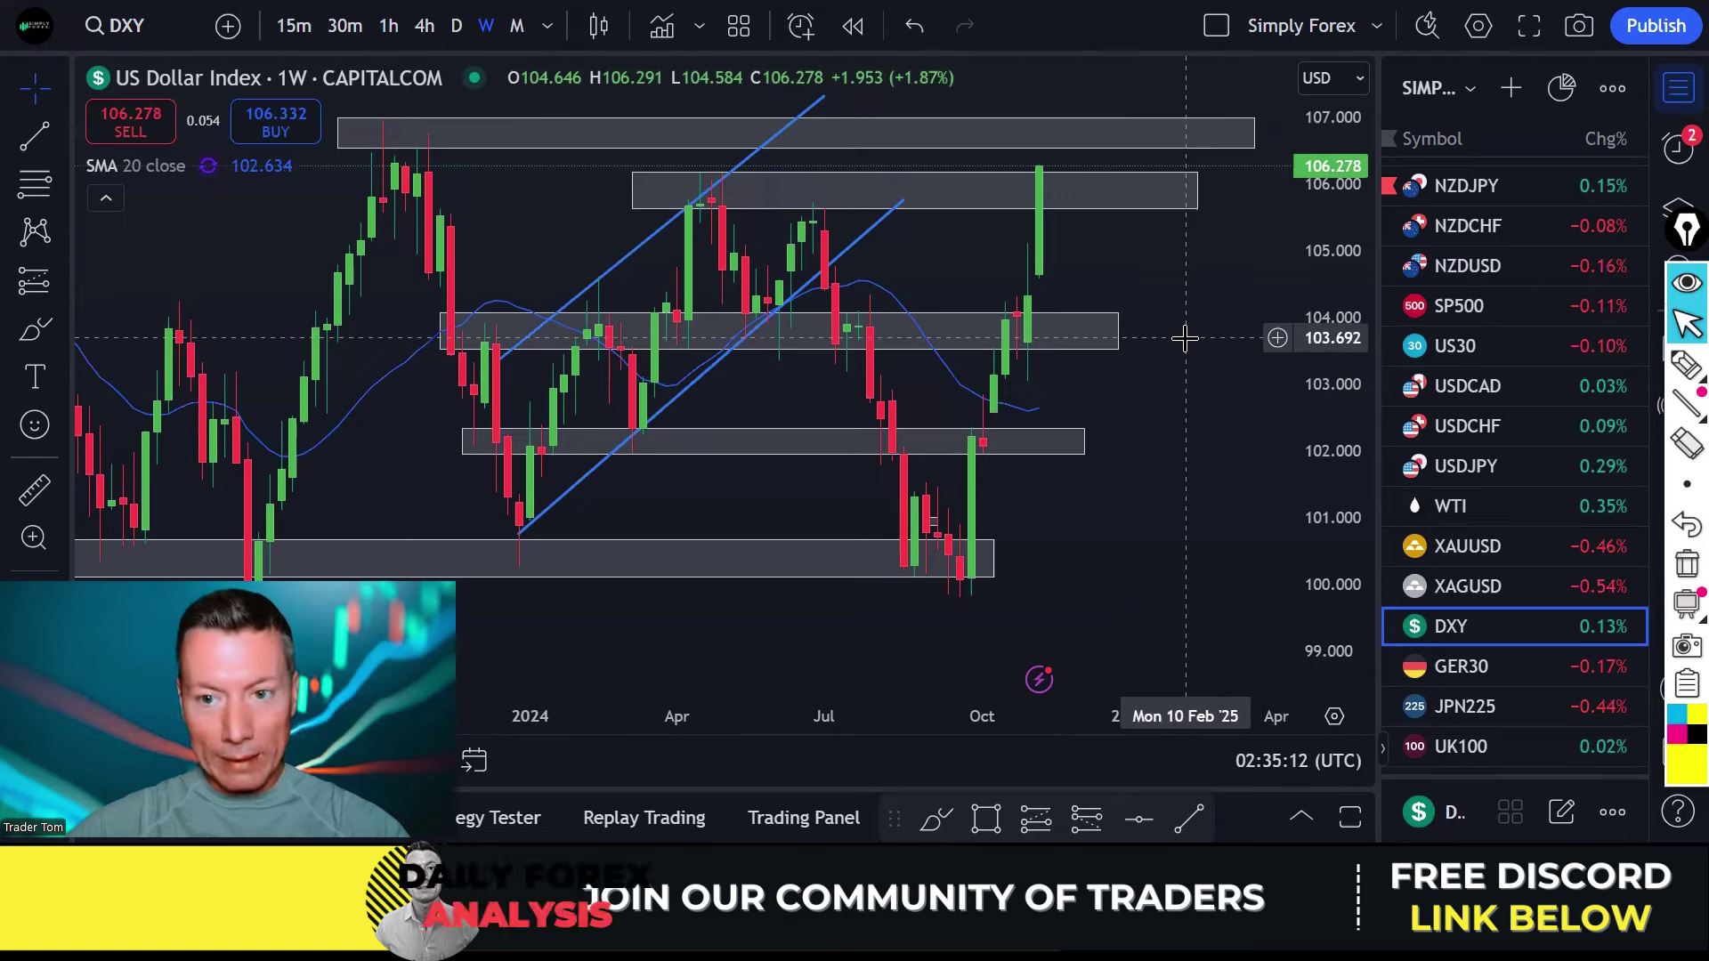
# Draw a freehand arrow from the October low up to the 106 zone, circle the latest weekly candle, and erase the markings.
pyautogui.scroll(1, 1184, 337)
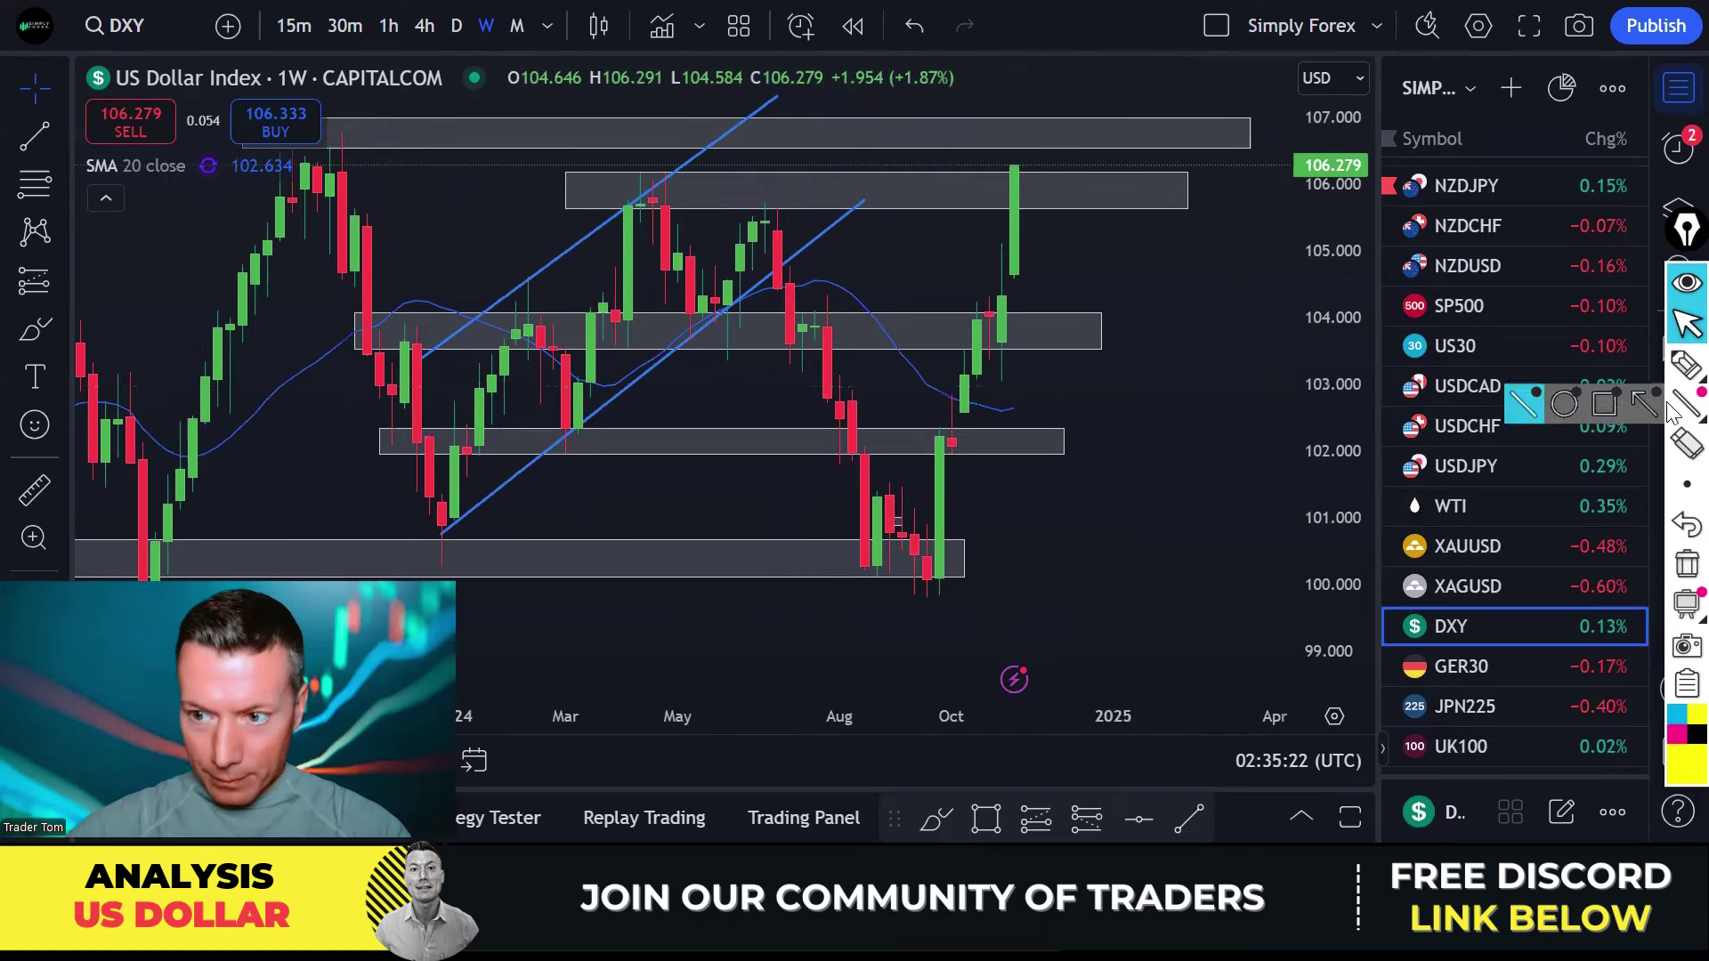
pyautogui.click(1680, 369)
pyautogui.moveTo(952, 534)
pyautogui.mouseDown()
pyautogui.moveTo(1110, 258)
pyautogui.moveTo(1100, 183)
pyautogui.moveTo(1128, 225)
pyautogui.mouseUp()
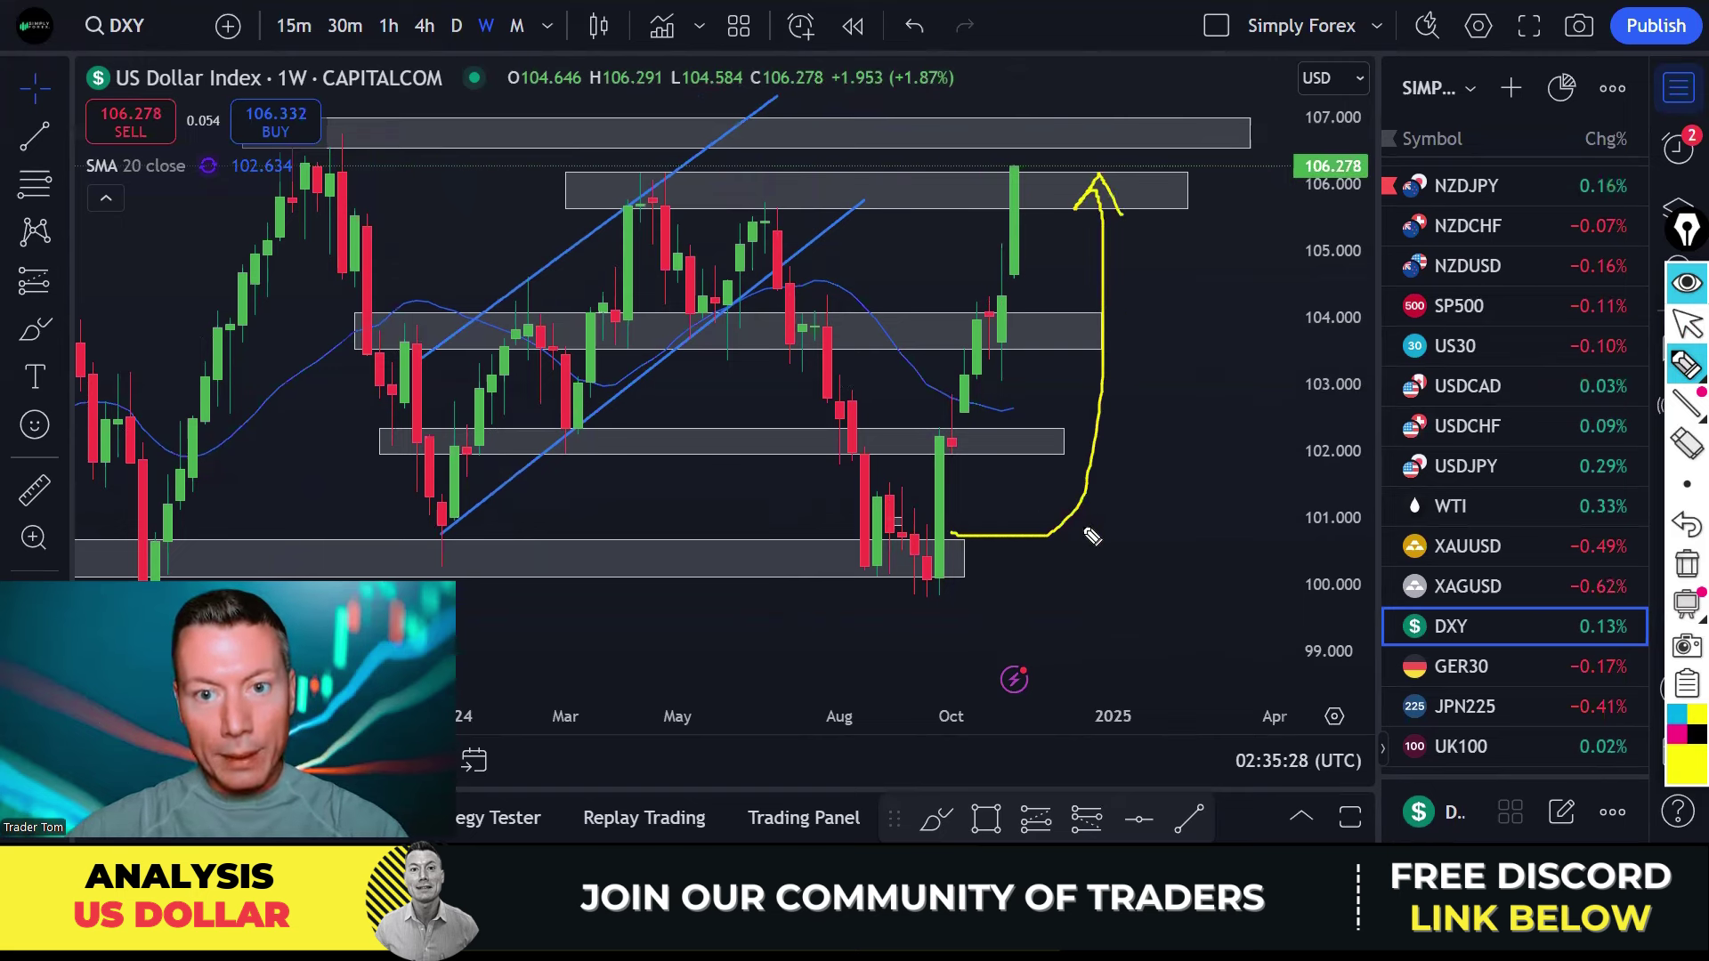
pyautogui.moveTo(1037, 162)
pyautogui.mouseDown()
pyautogui.moveTo(1005, 182)
pyautogui.moveTo(992, 262)
pyautogui.moveTo(1026, 296)
pyautogui.moveTo(1047, 233)
pyautogui.moveTo(1039, 166)
pyautogui.moveTo(1022, 245)
pyautogui.mouseUp()
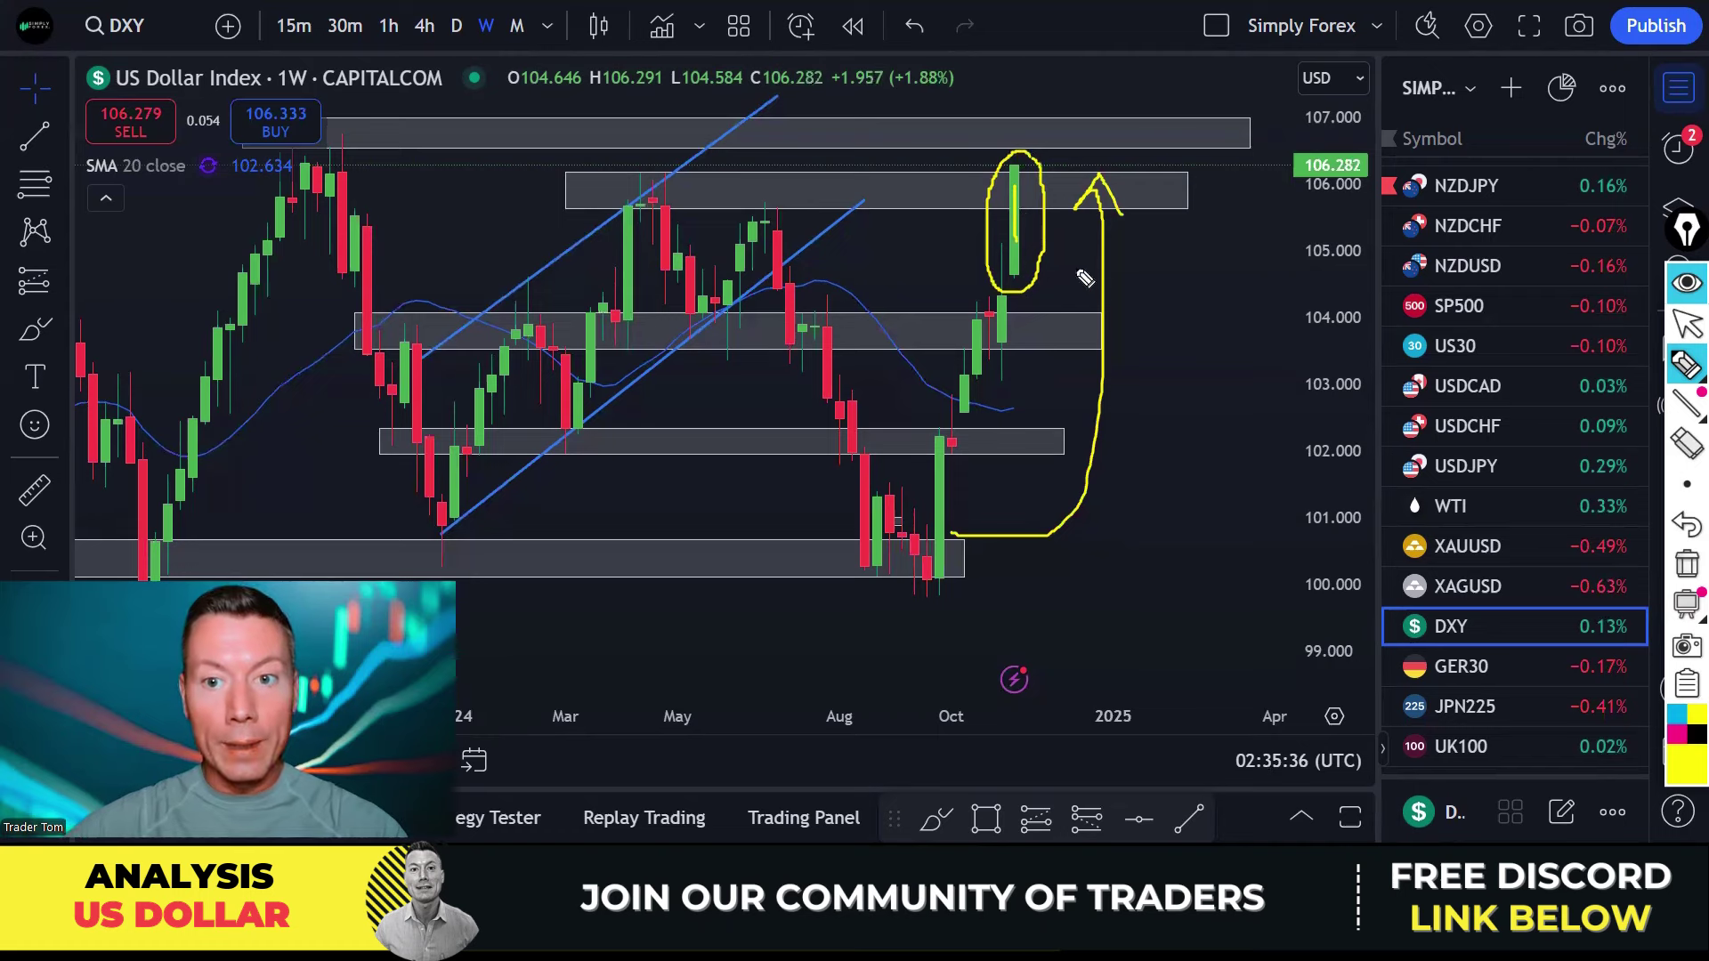
pyautogui.click(1686, 562)
pyautogui.hotkey('ctrl', 'shift', '1')
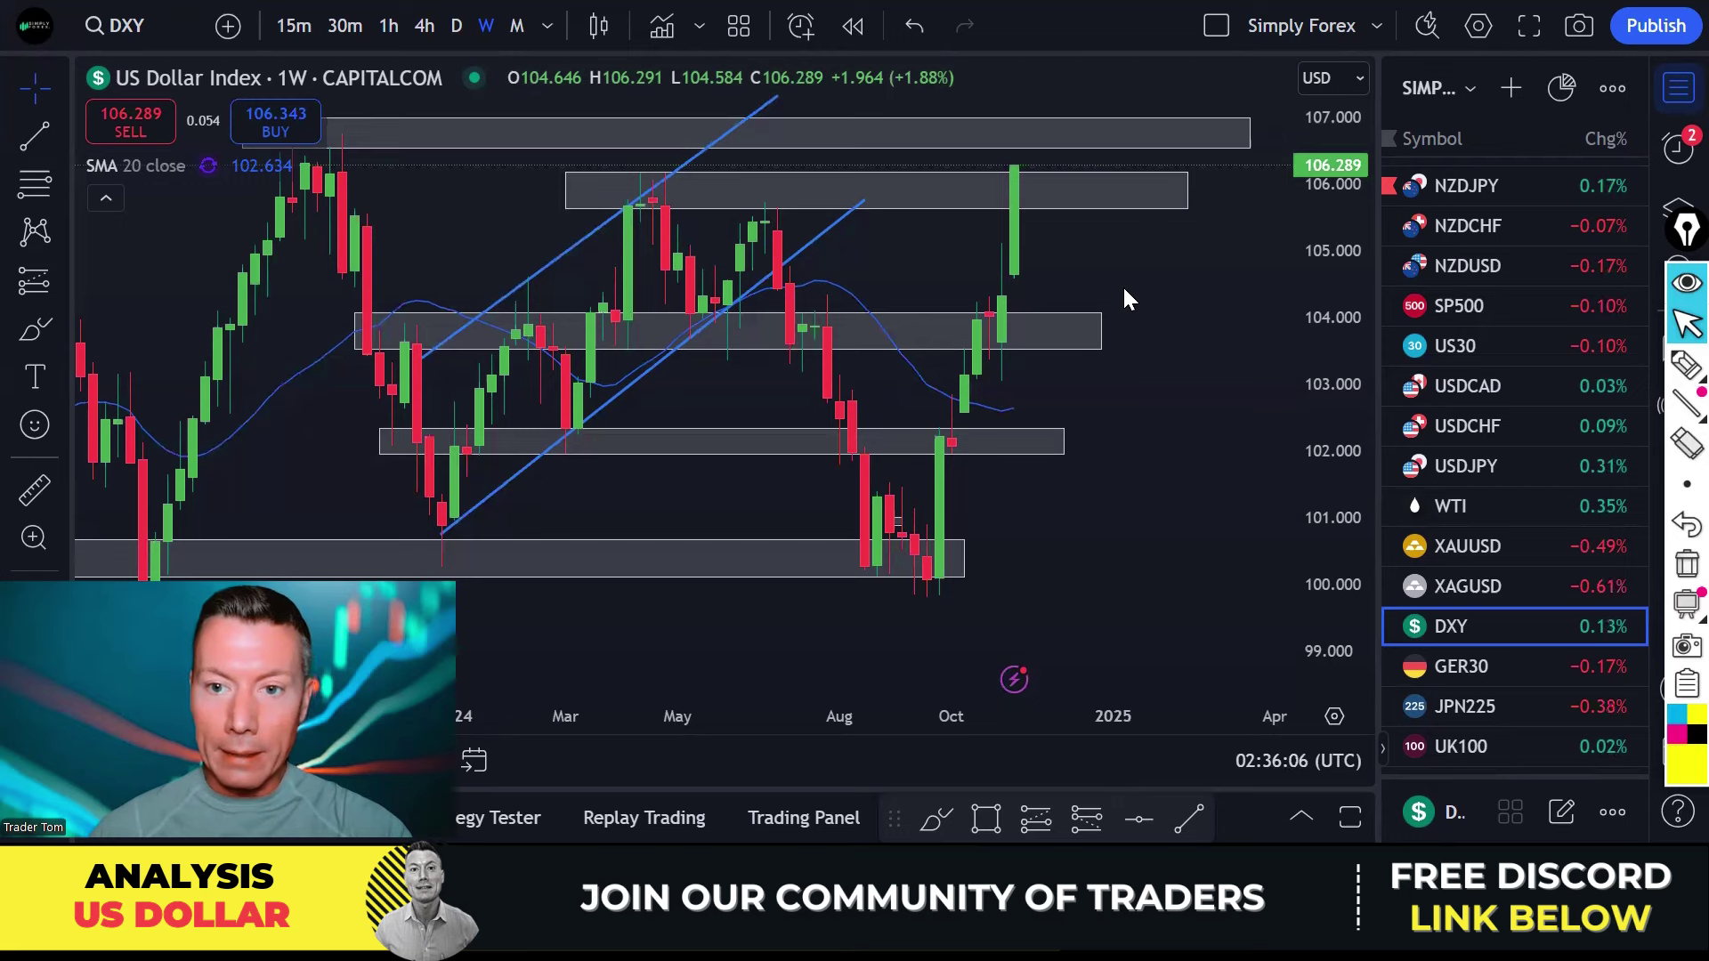
# Sketch the rally from October, circle both earlier peaks with their declines, underline levels around the latest candle's high, and erase the markings.
pyautogui.scroll(2, 1157, 298)
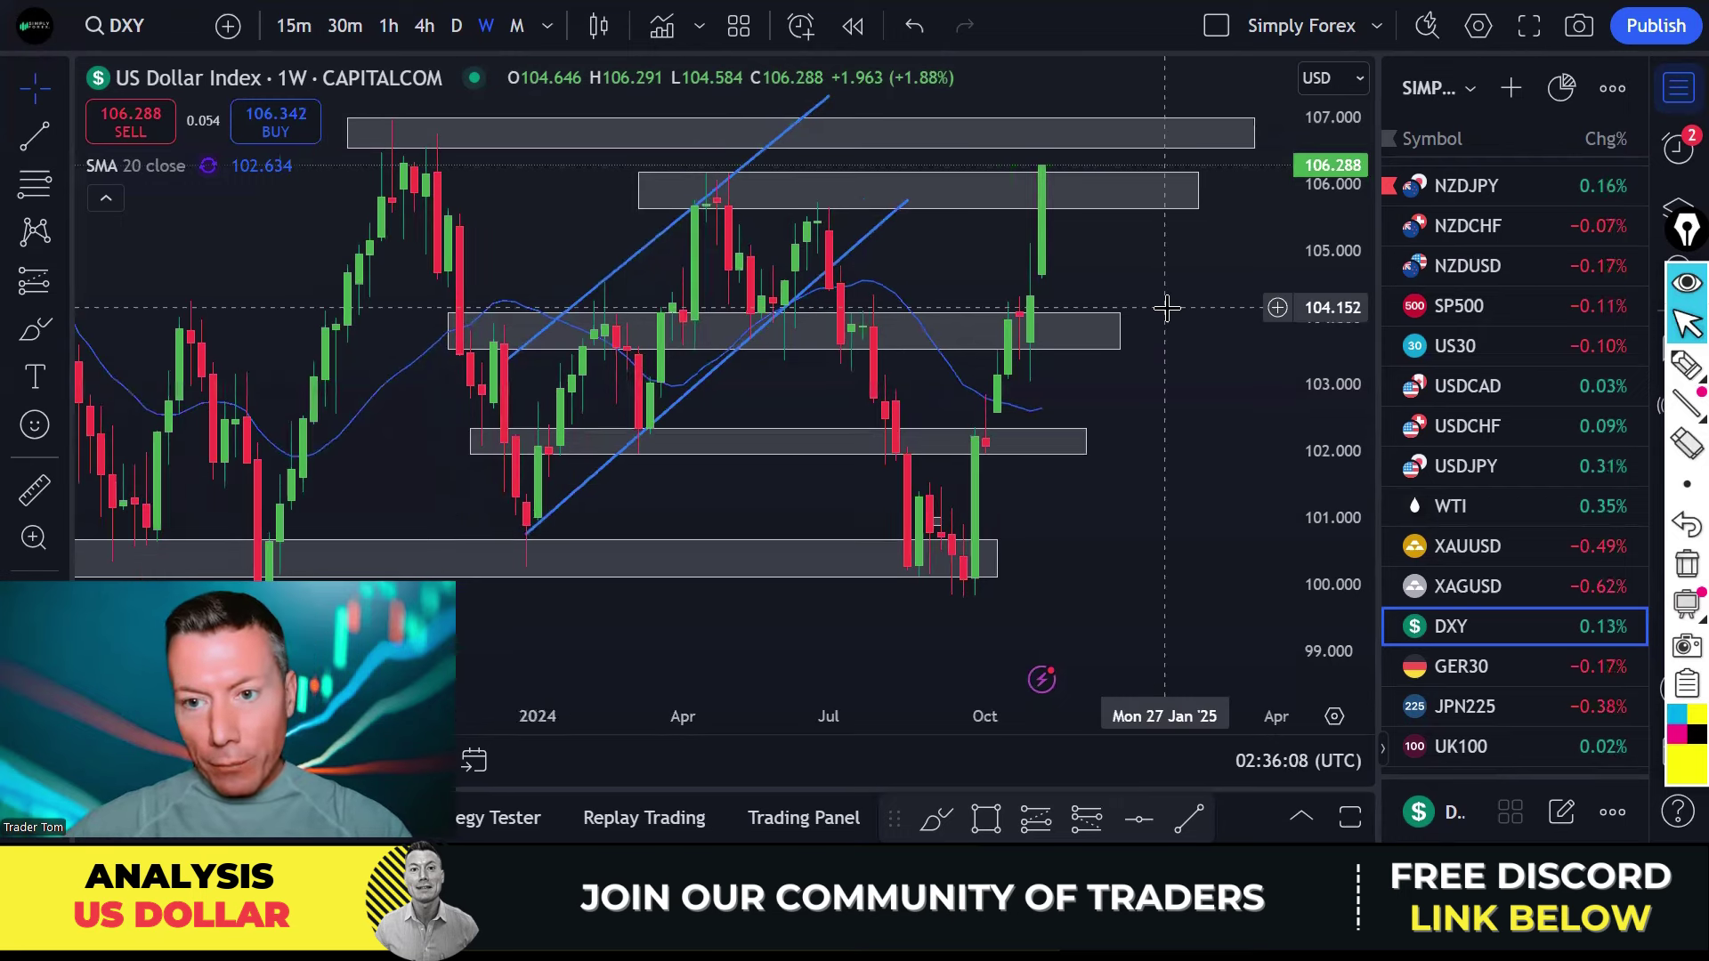
pyautogui.click(1685, 363)
pyautogui.moveTo(1001, 540)
pyautogui.mouseDown()
pyautogui.moveTo(1023, 545)
pyautogui.moveTo(1136, 242)
pyautogui.moveTo(1115, 237)
pyautogui.moveTo(1151, 230)
pyautogui.mouseUp()
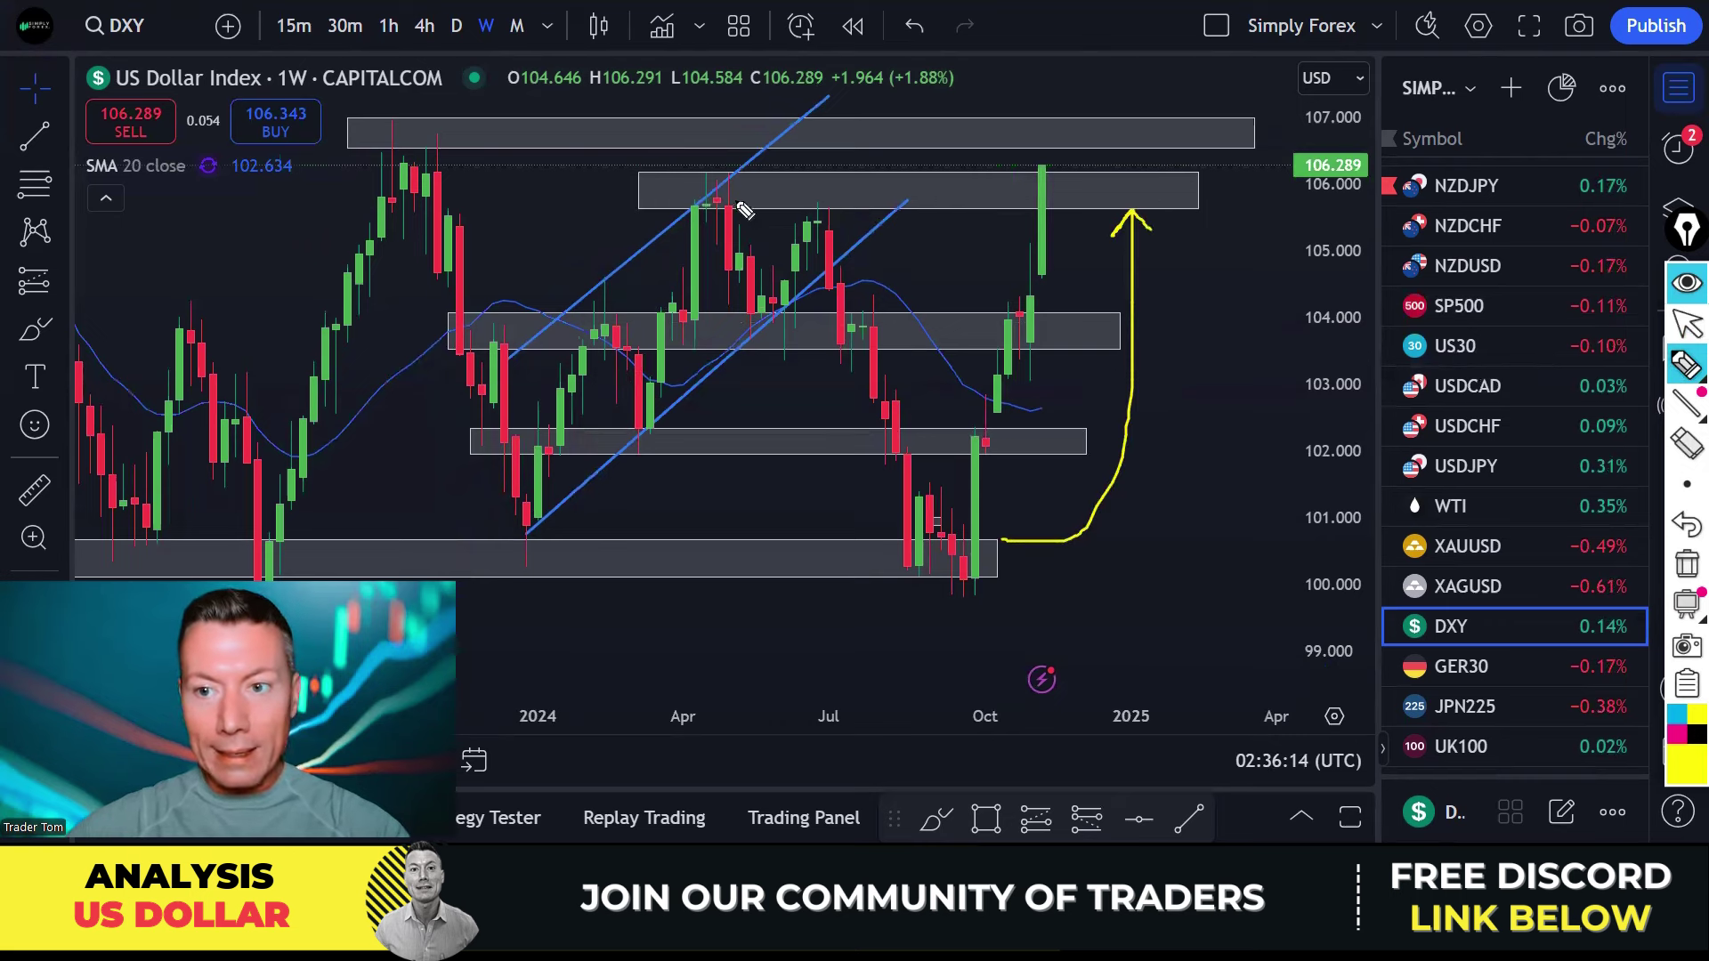
pyautogui.moveTo(735, 175)
pyautogui.mouseDown()
pyautogui.moveTo(690, 200)
pyautogui.moveTo(757, 206)
pyautogui.moveTo(734, 163)
pyautogui.moveTo(746, 245)
pyautogui.moveTo(815, 267)
pyautogui.moveTo(926, 503)
pyautogui.mouseUp()
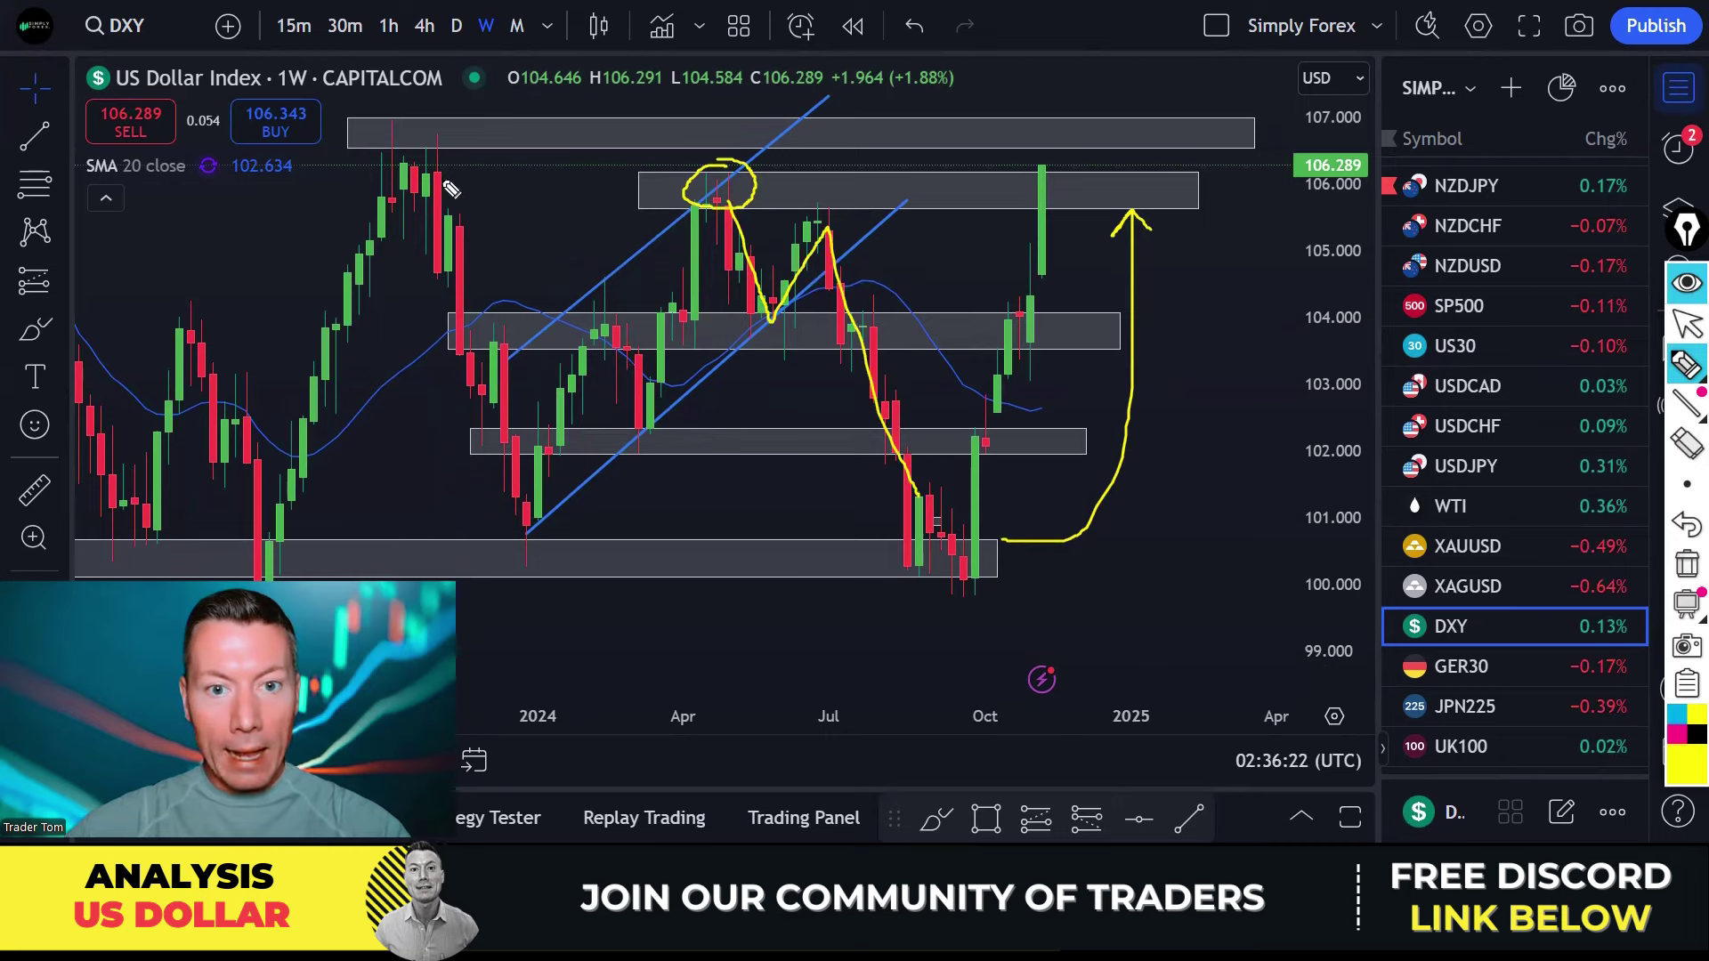
pyautogui.moveTo(434, 141)
pyautogui.mouseDown()
pyautogui.moveTo(412, 187)
pyautogui.moveTo(456, 151)
pyautogui.moveTo(426, 124)
pyautogui.moveTo(505, 503)
pyautogui.mouseUp()
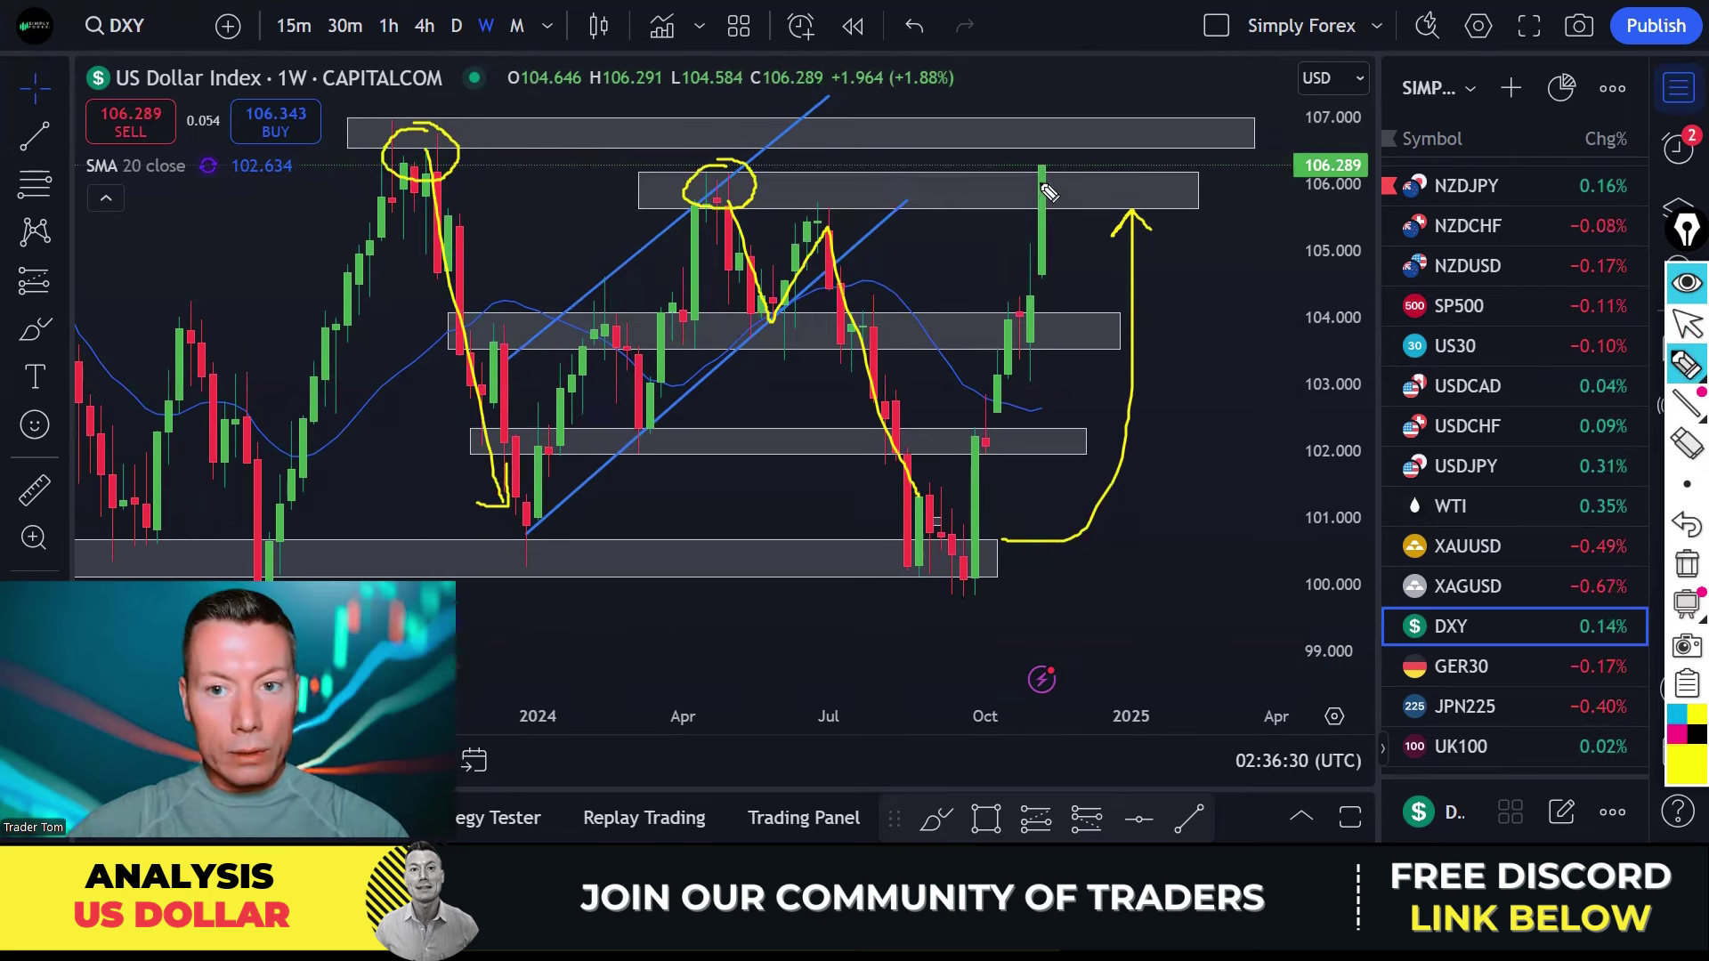
pyautogui.moveTo(1005, 180); pyautogui.dragTo(1090, 181)
pyautogui.moveTo(995, 140); pyautogui.dragTo(1073, 151)
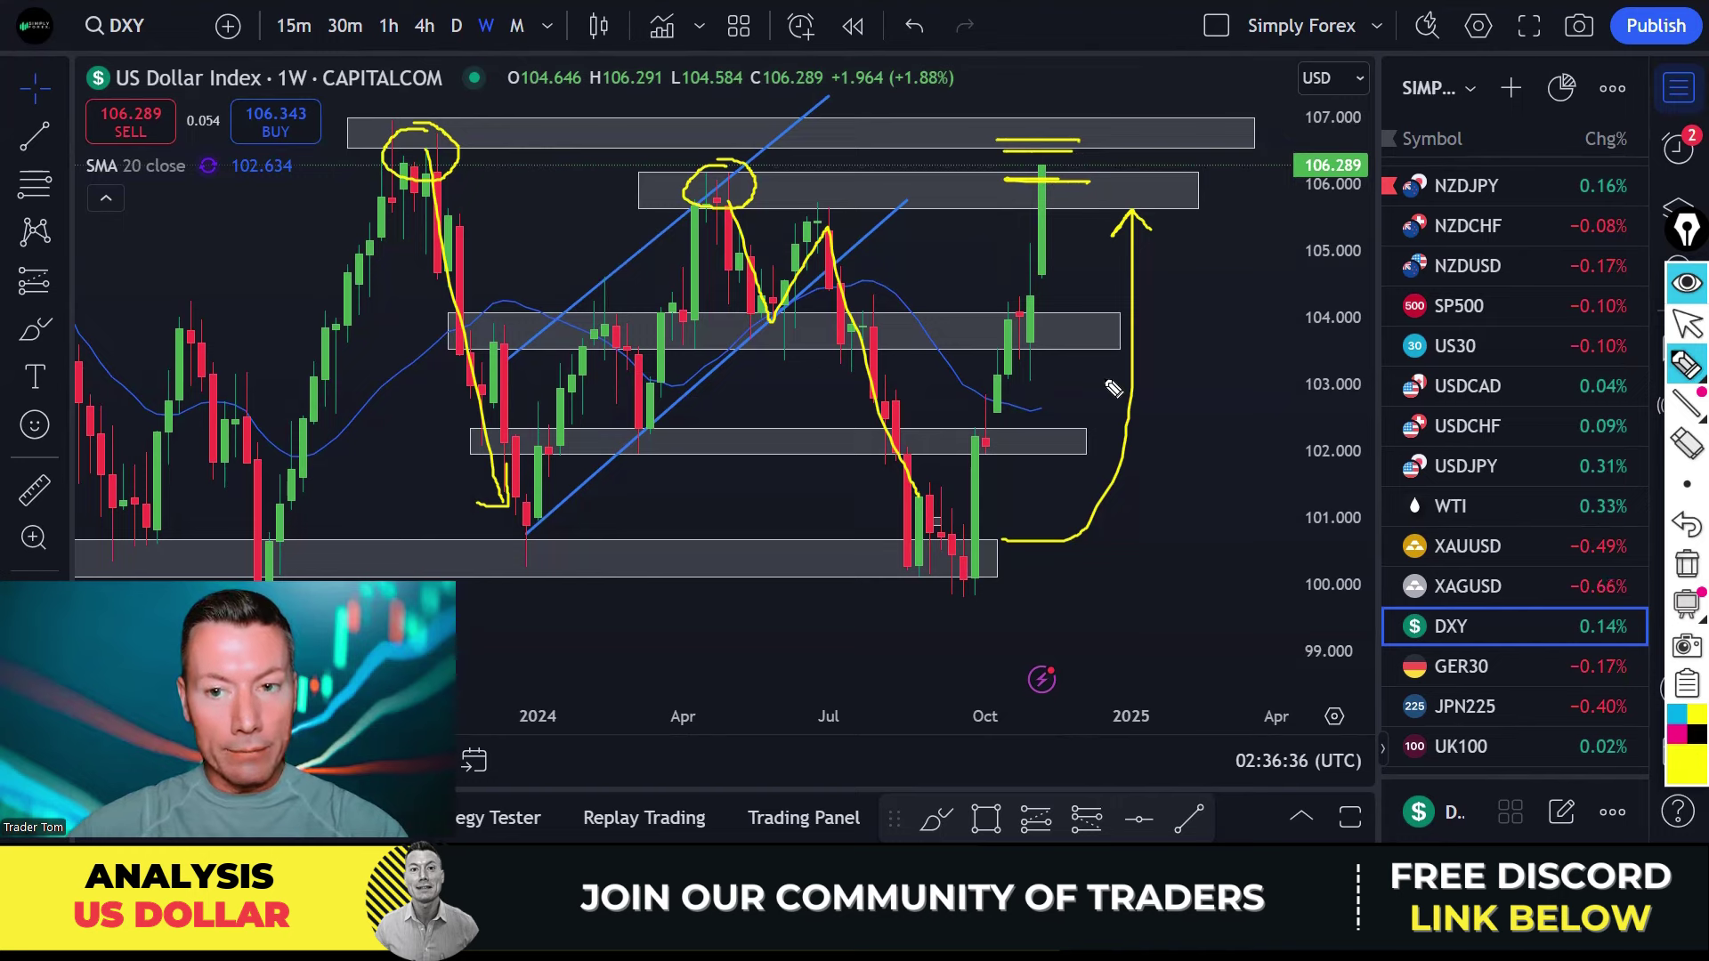
pyautogui.click(1685, 564)
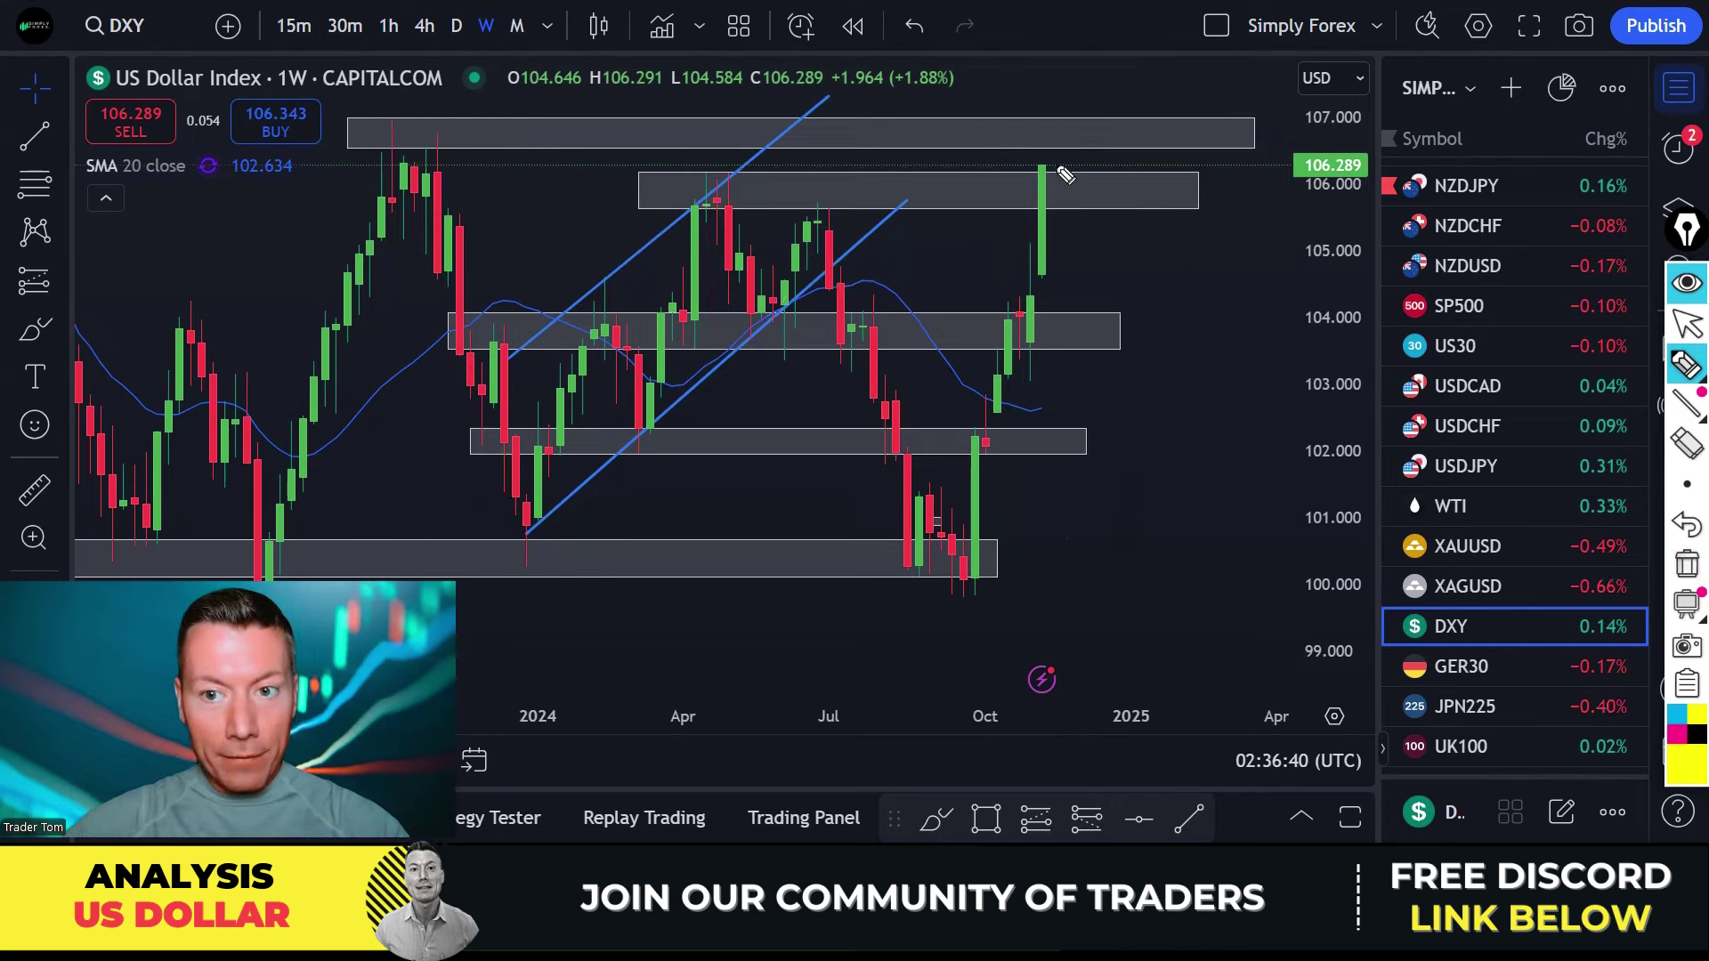
# Mark the latest candle with circles and an upward arrow, underline the two earlier peaks in the resistance zones, and erase the markings.
pyautogui.moveTo(1038, 175)
pyautogui.mouseDown()
pyautogui.moveTo(1033, 283)
pyautogui.moveTo(1077, 280)
pyautogui.moveTo(1073, 178)
pyautogui.moveTo(1062, 189)
pyautogui.moveTo(1080, 194)
pyautogui.moveTo(1087, 142)
pyautogui.mouseUp()
pyautogui.moveTo(365, 138)
pyautogui.mouseDown()
pyautogui.moveTo(474, 138)
pyautogui.moveTo(474, 152)
pyautogui.mouseUp()
pyautogui.moveTo(673, 182); pyautogui.dragTo(792, 184)
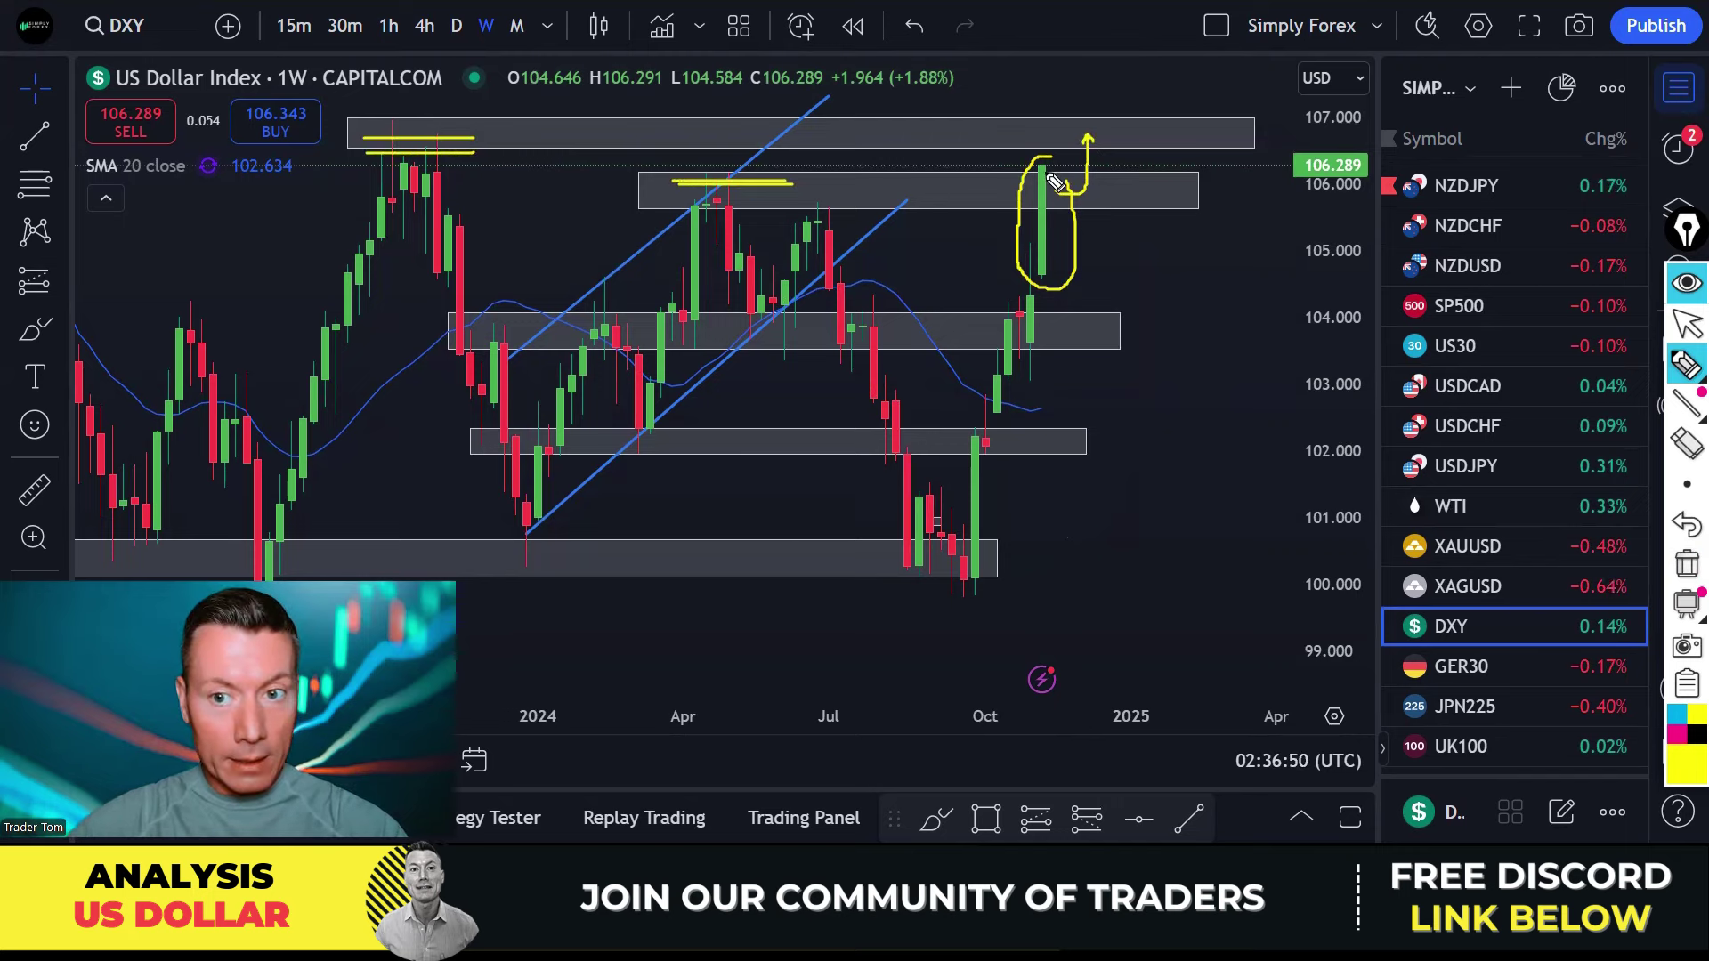
pyautogui.moveTo(1088, 143)
pyautogui.mouseDown()
pyautogui.moveTo(1042, 173)
pyautogui.moveTo(1083, 176)
pyautogui.mouseUp()
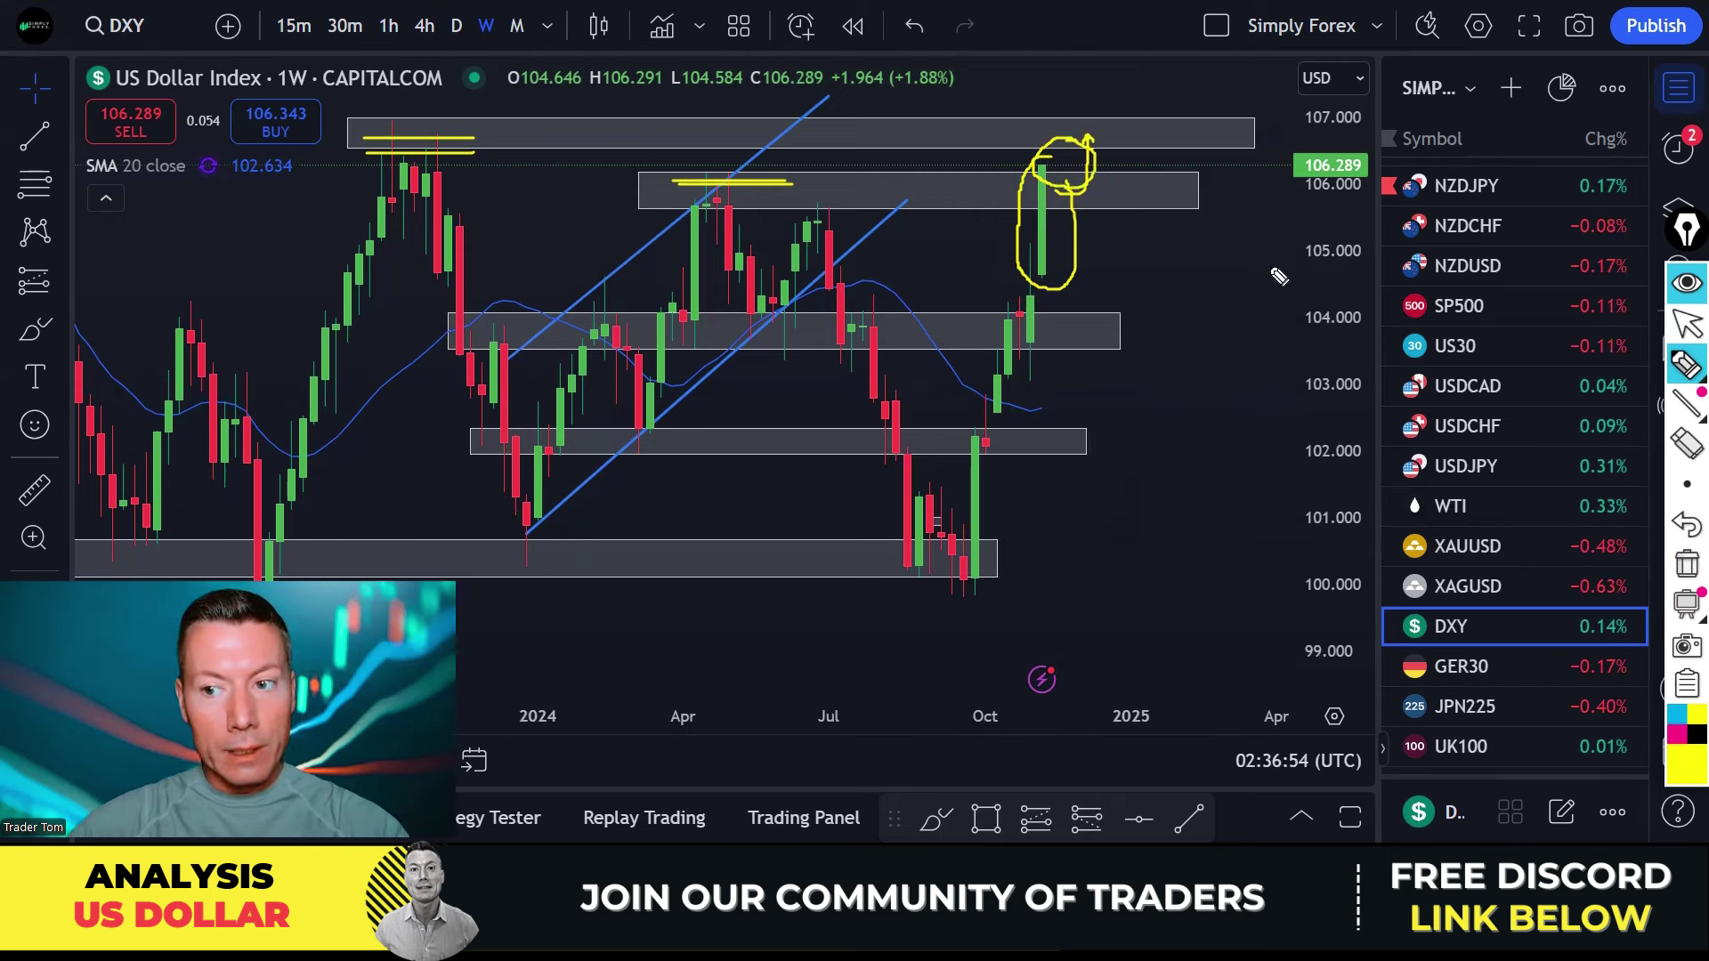
pyautogui.press('Delete')
pyautogui.moveTo(1058, 143)
pyautogui.mouseDown()
pyautogui.moveTo(1017, 178)
pyautogui.moveTo(1085, 176)
pyautogui.moveTo(1055, 133)
pyautogui.mouseUp()
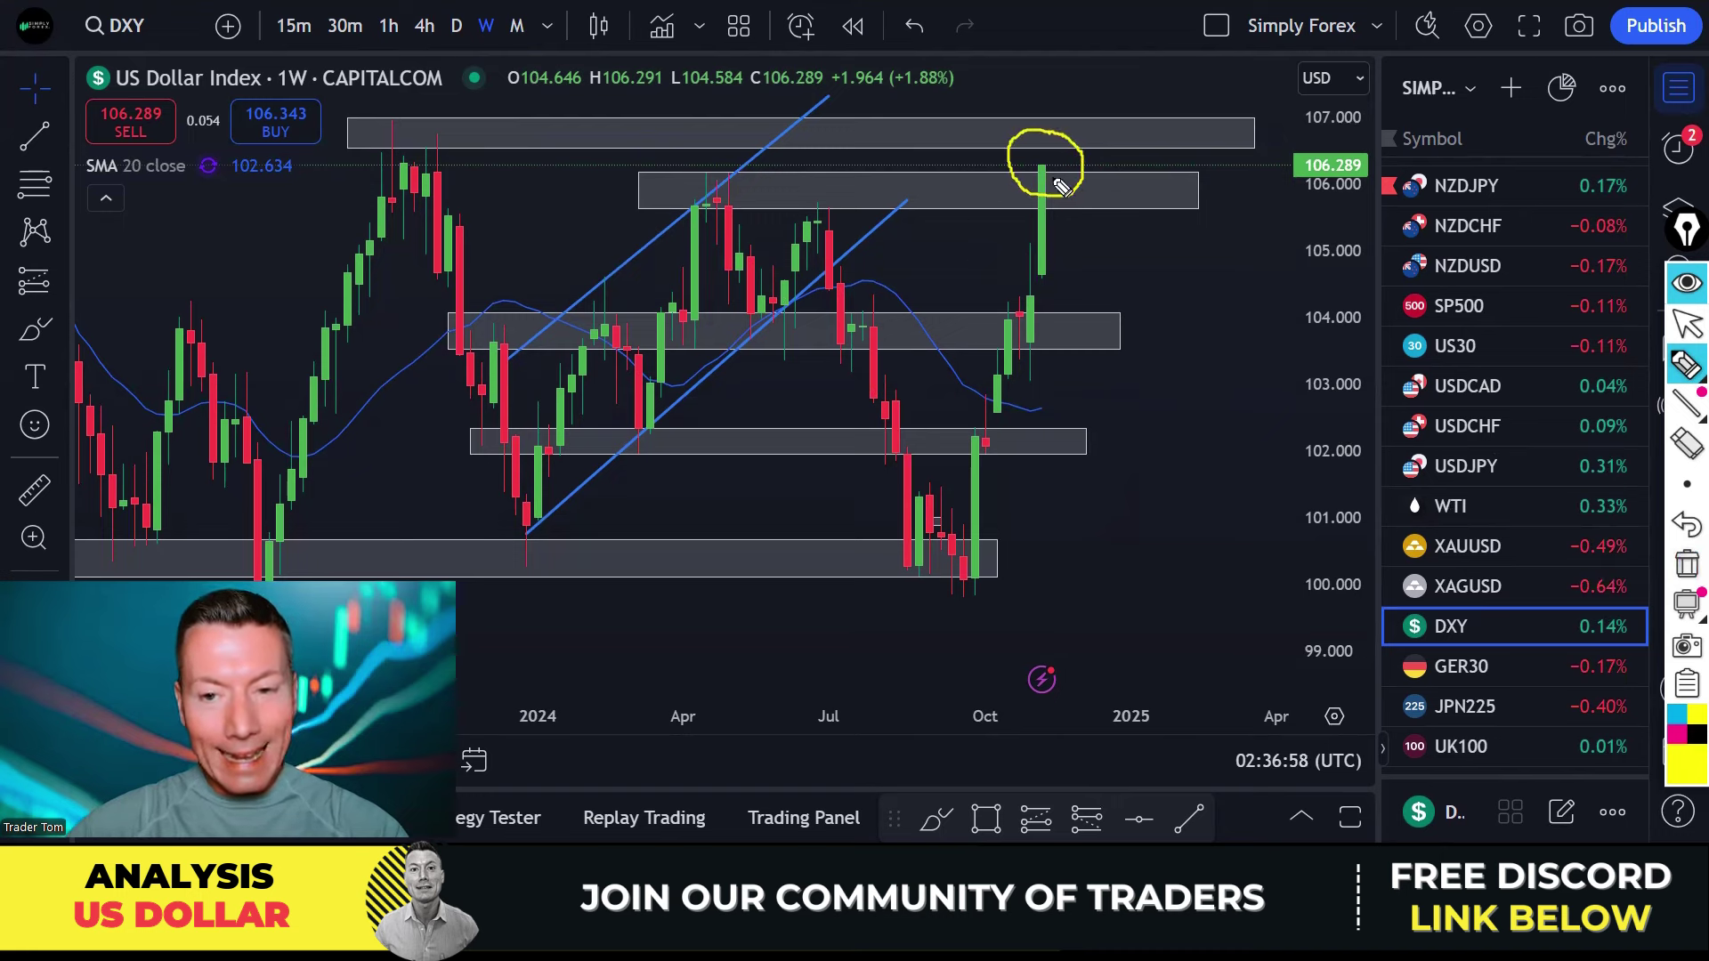
pyautogui.click(1687, 564)
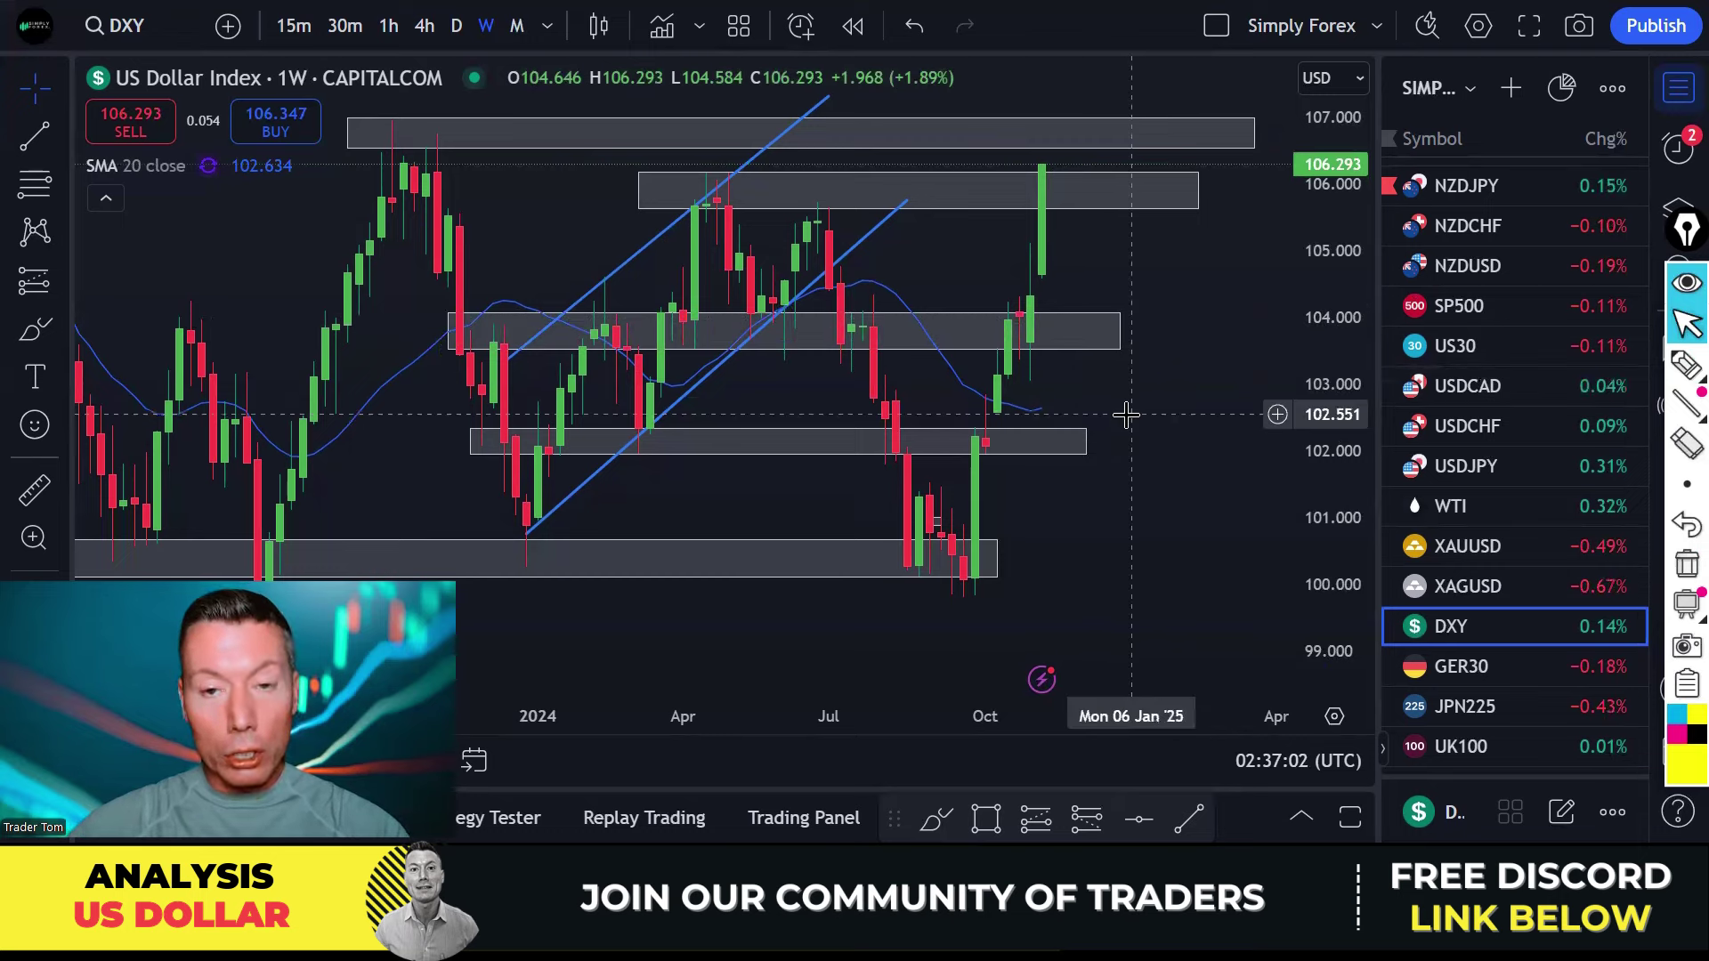
# Open the USDCAD weekly chart, underline its successive highs along the upper resistance zone, and erase the markings.
pyautogui.click(1474, 388)
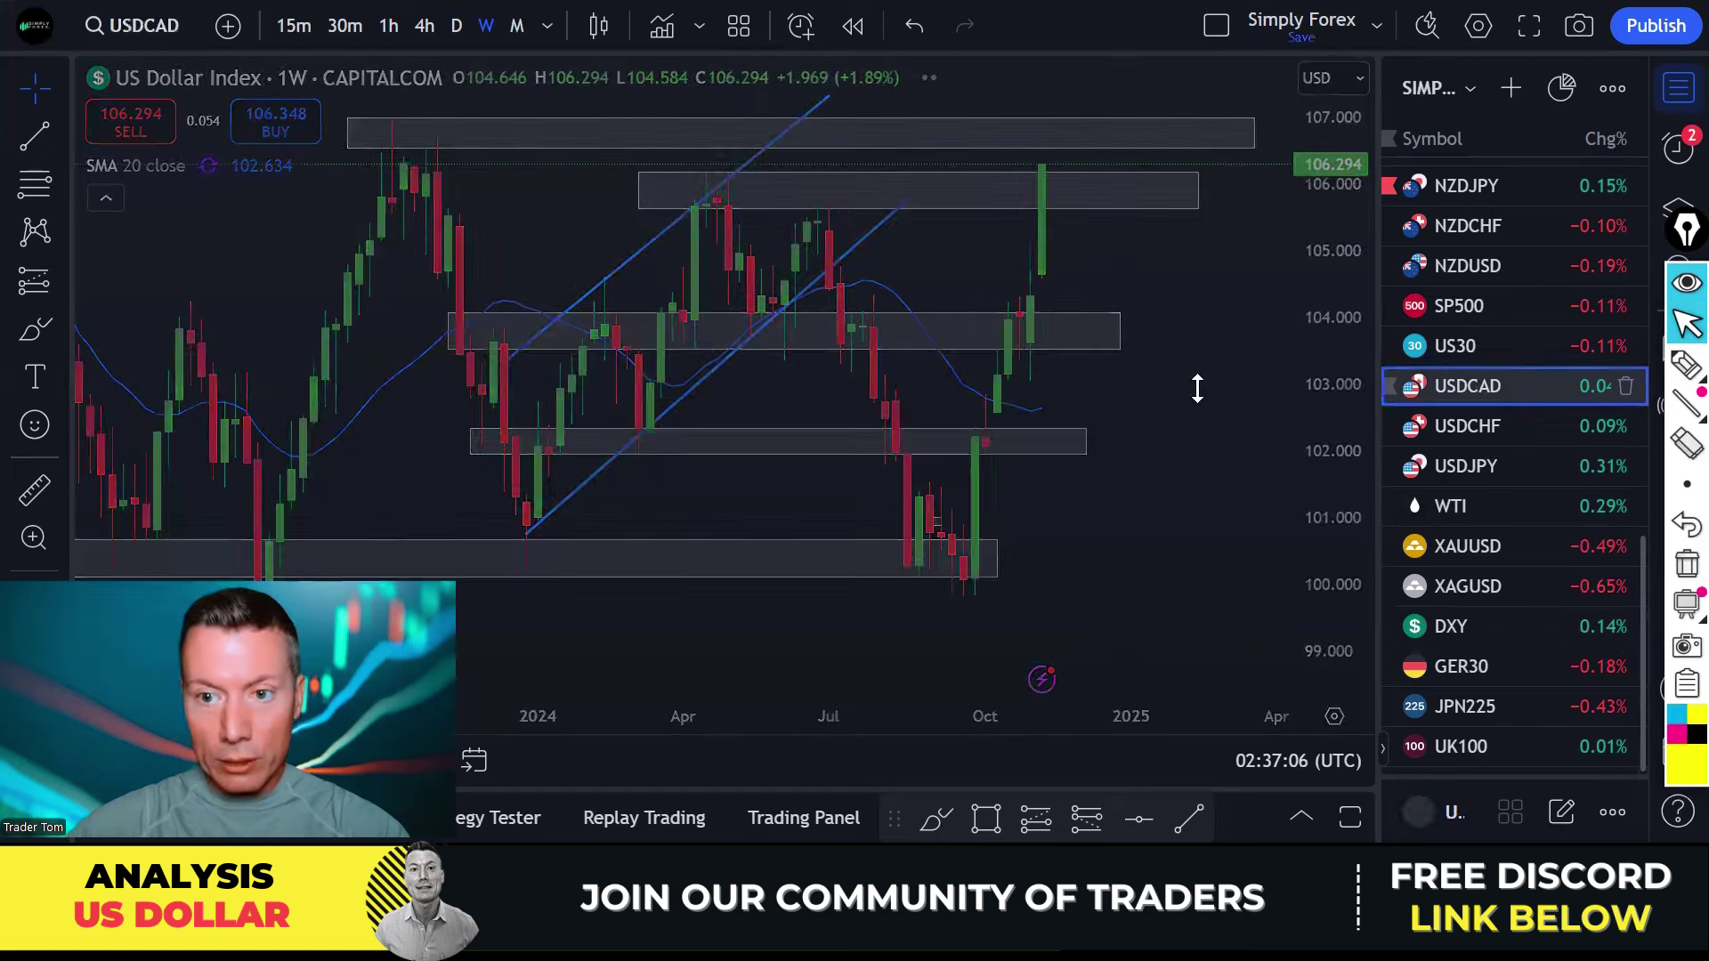
pyautogui.scroll(-4, 1104, 311)
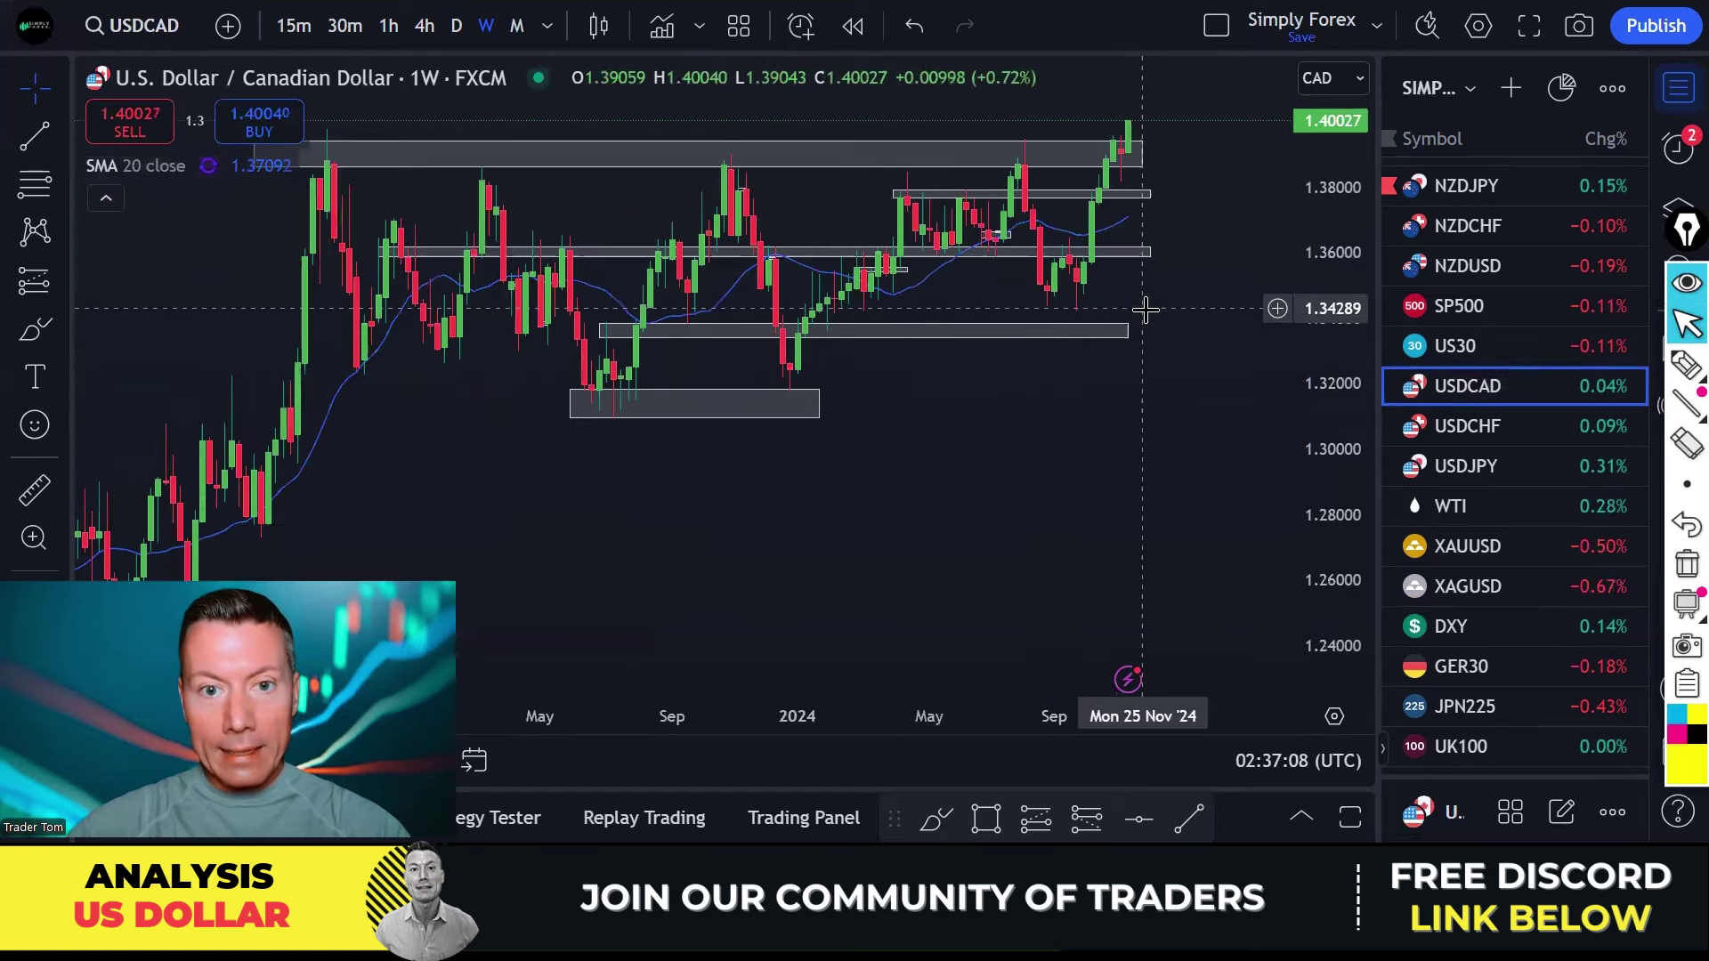
pyautogui.scroll(-2, 1145, 309)
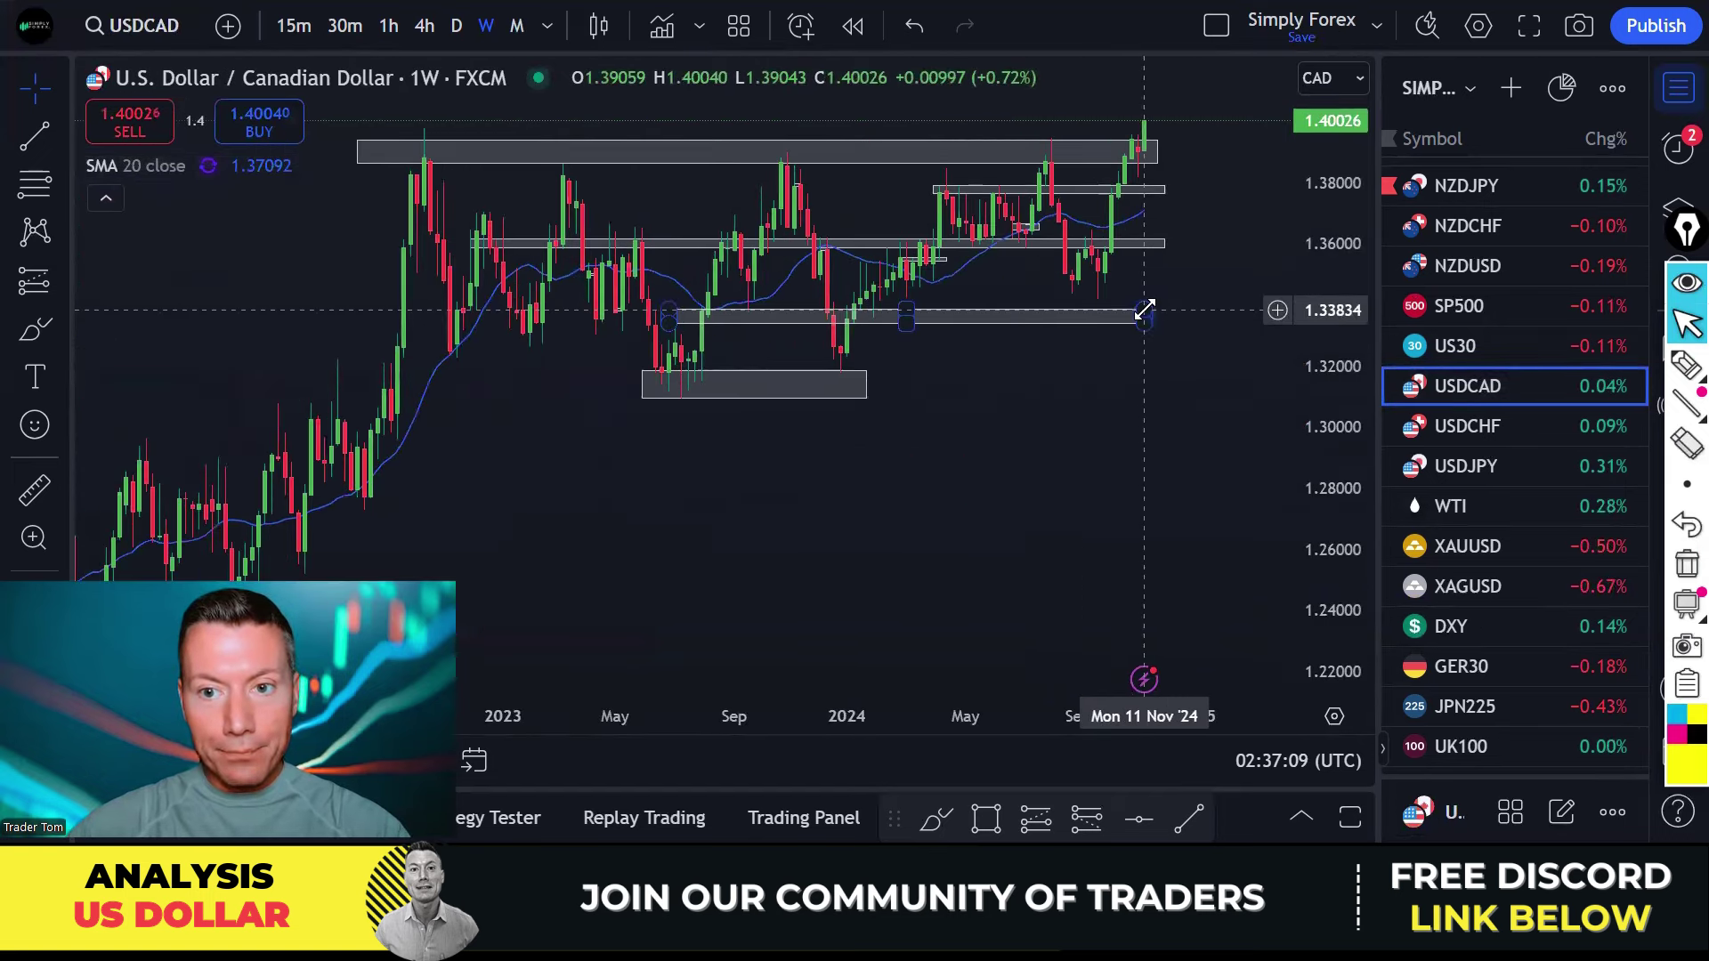
pyautogui.click(1687, 365)
pyautogui.moveTo(380, 145); pyautogui.dragTo(459, 145)
pyautogui.moveTo(755, 145); pyautogui.dragTo(794, 145)
pyautogui.moveTo(927, 158); pyautogui.dragTo(1159, 135)
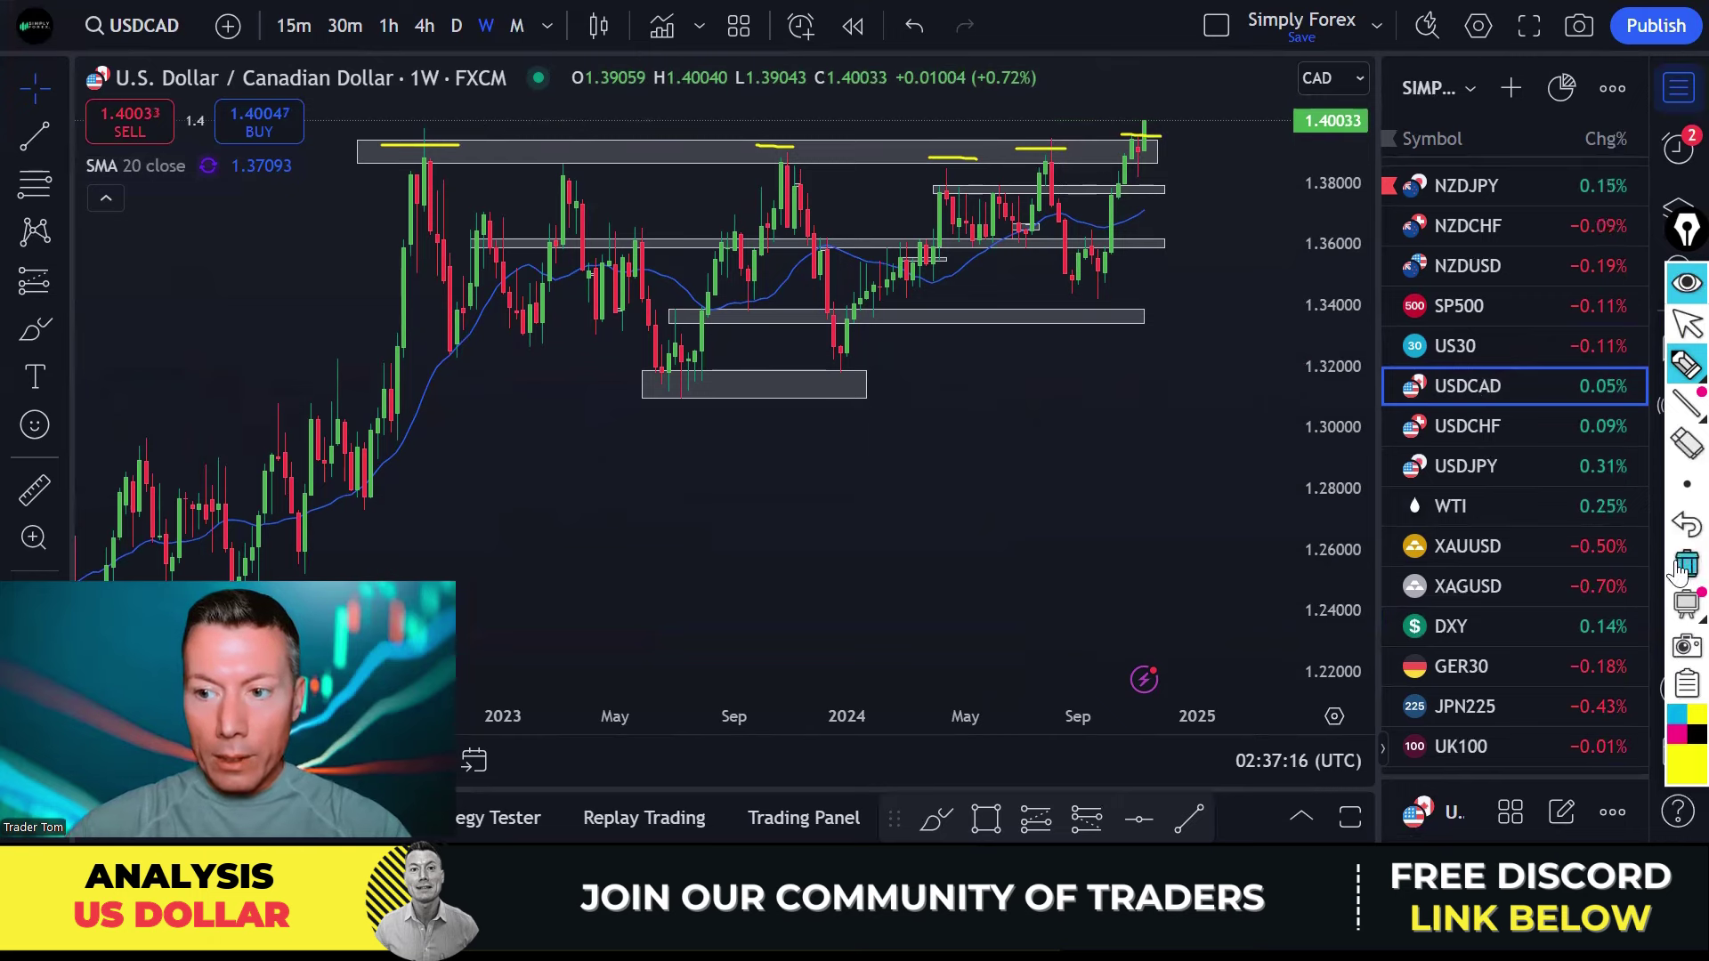
pyautogui.click(1686, 325)
# Mark the latest candle's breakout, the two previous highs and the candles inside the 1.39 resistance zone, erasing the markings when done.
pyautogui.scroll(3, 1039, 409)
pyautogui.scroll(2, 1037, 404)
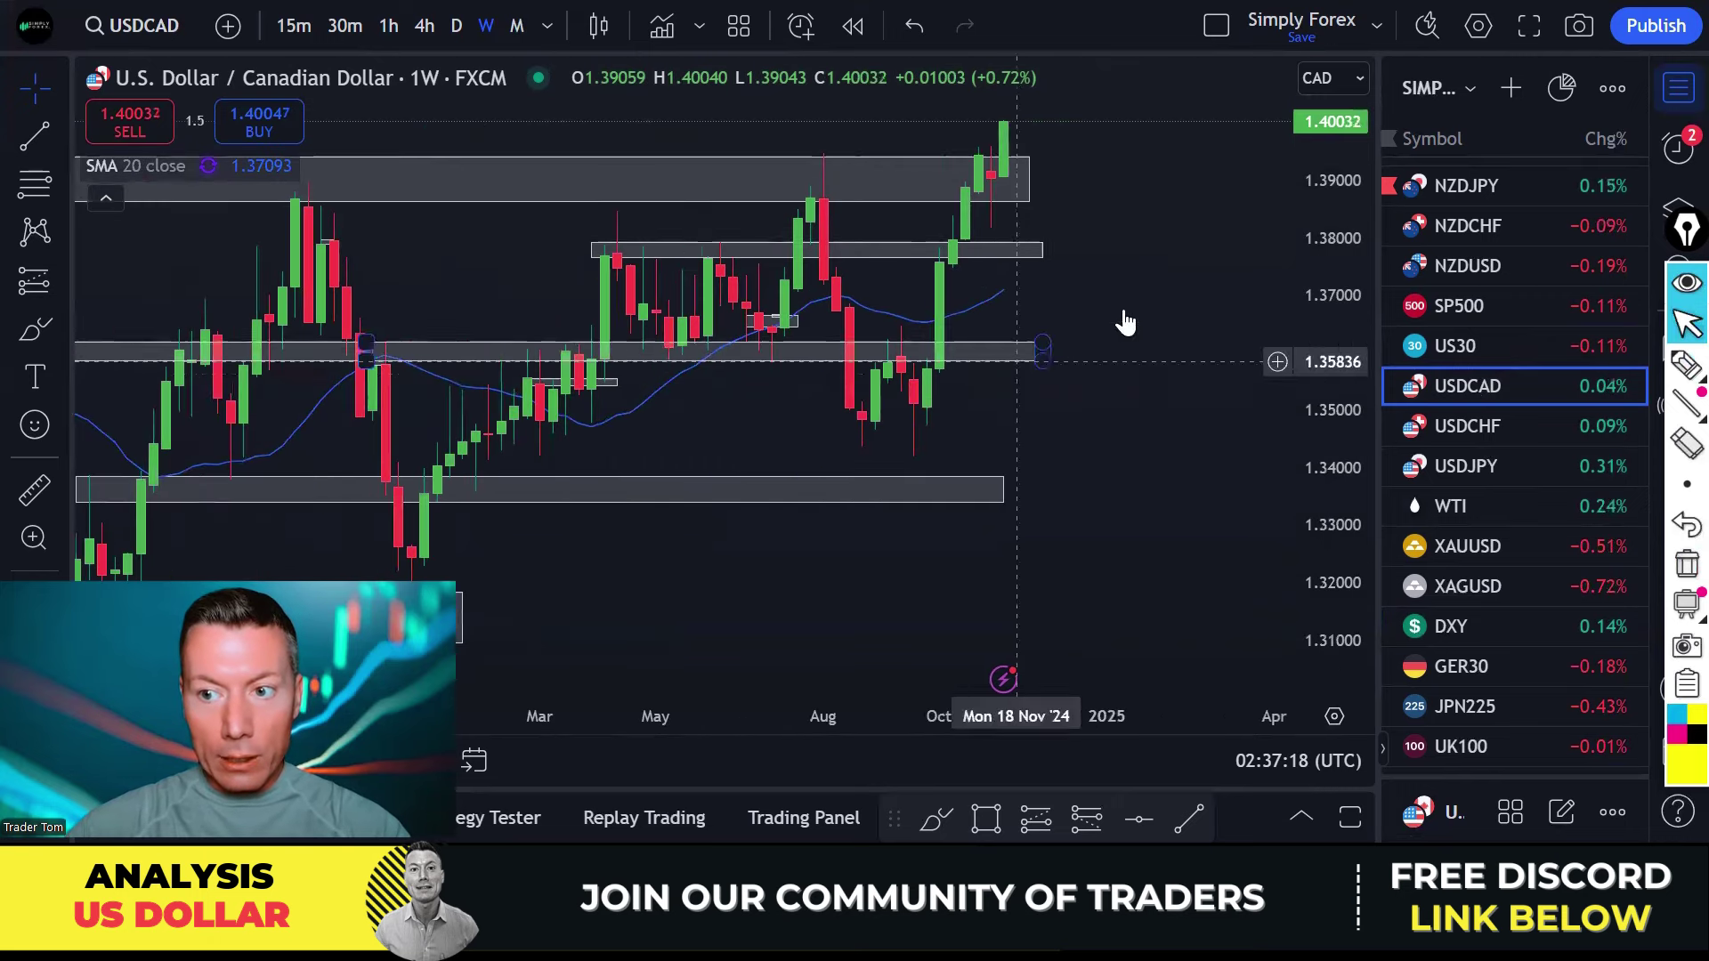
pyautogui.click(1686, 365)
pyautogui.moveTo(1006, 121)
pyautogui.mouseDown()
pyautogui.moveTo(986, 189)
pyautogui.moveTo(1041, 146)
pyautogui.moveTo(1004, 118)
pyautogui.mouseUp()
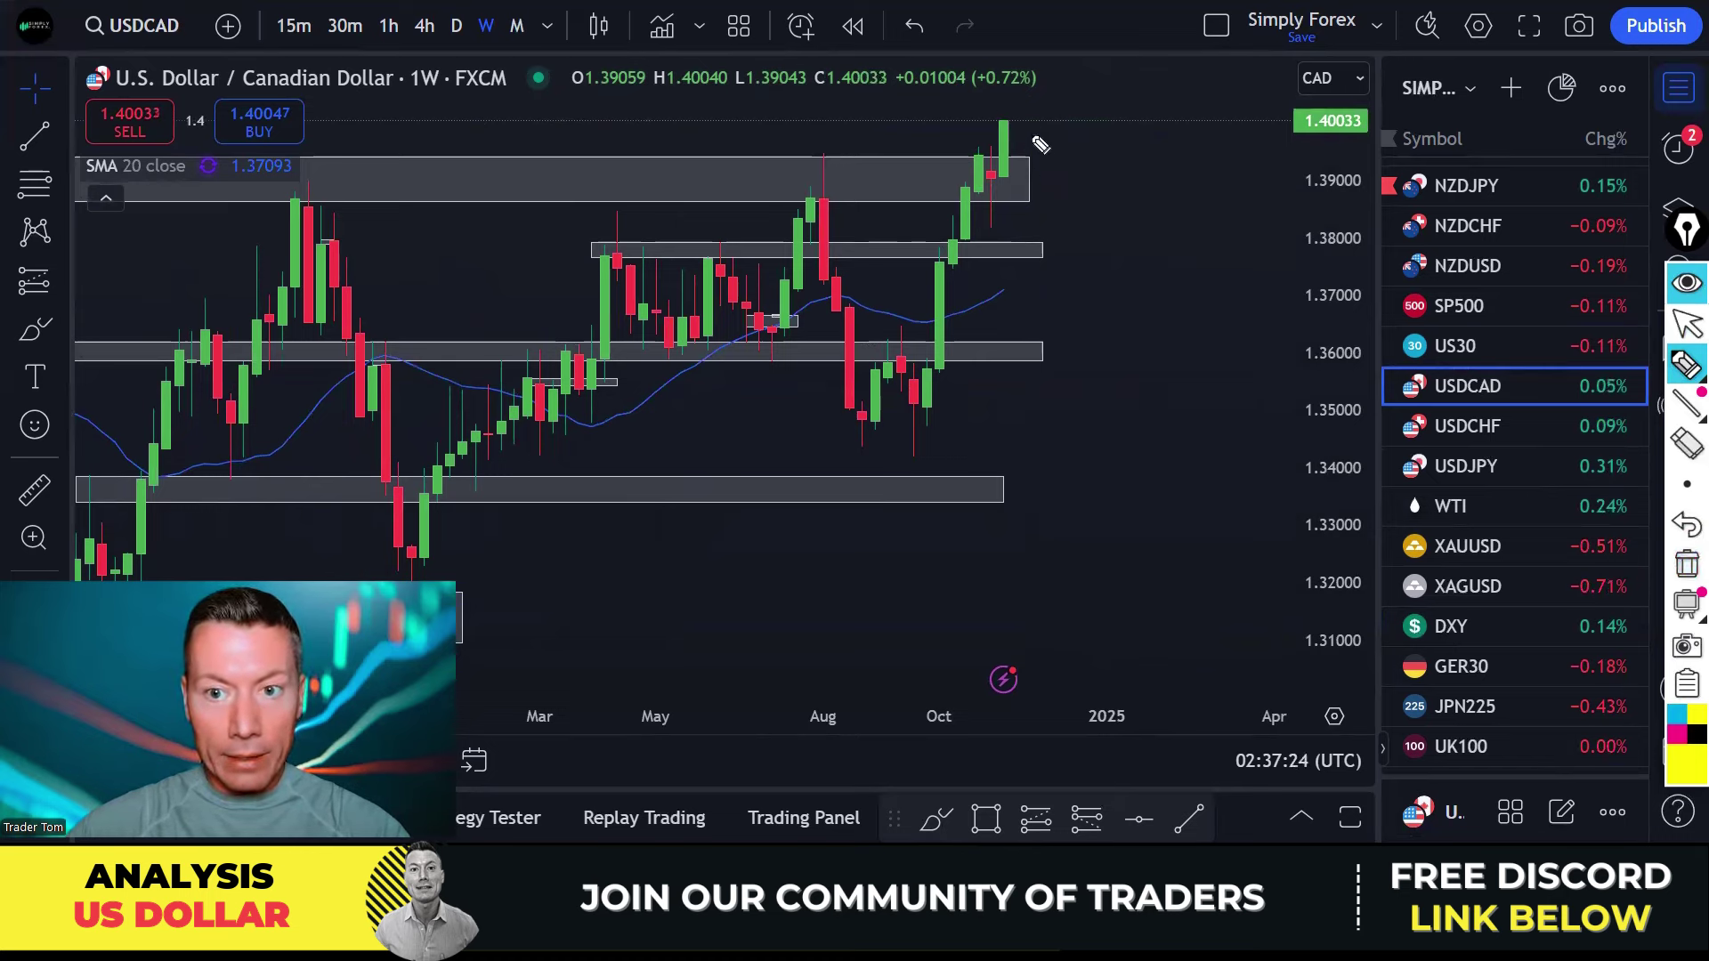
pyautogui.moveTo(1025, 117)
pyautogui.mouseDown()
pyautogui.moveTo(1035, 178)
pyautogui.moveTo(1024, 169)
pyautogui.mouseUp()
pyautogui.moveTo(770, 157); pyautogui.dragTo(865, 157)
pyautogui.moveTo(272, 184); pyautogui.dragTo(383, 184)
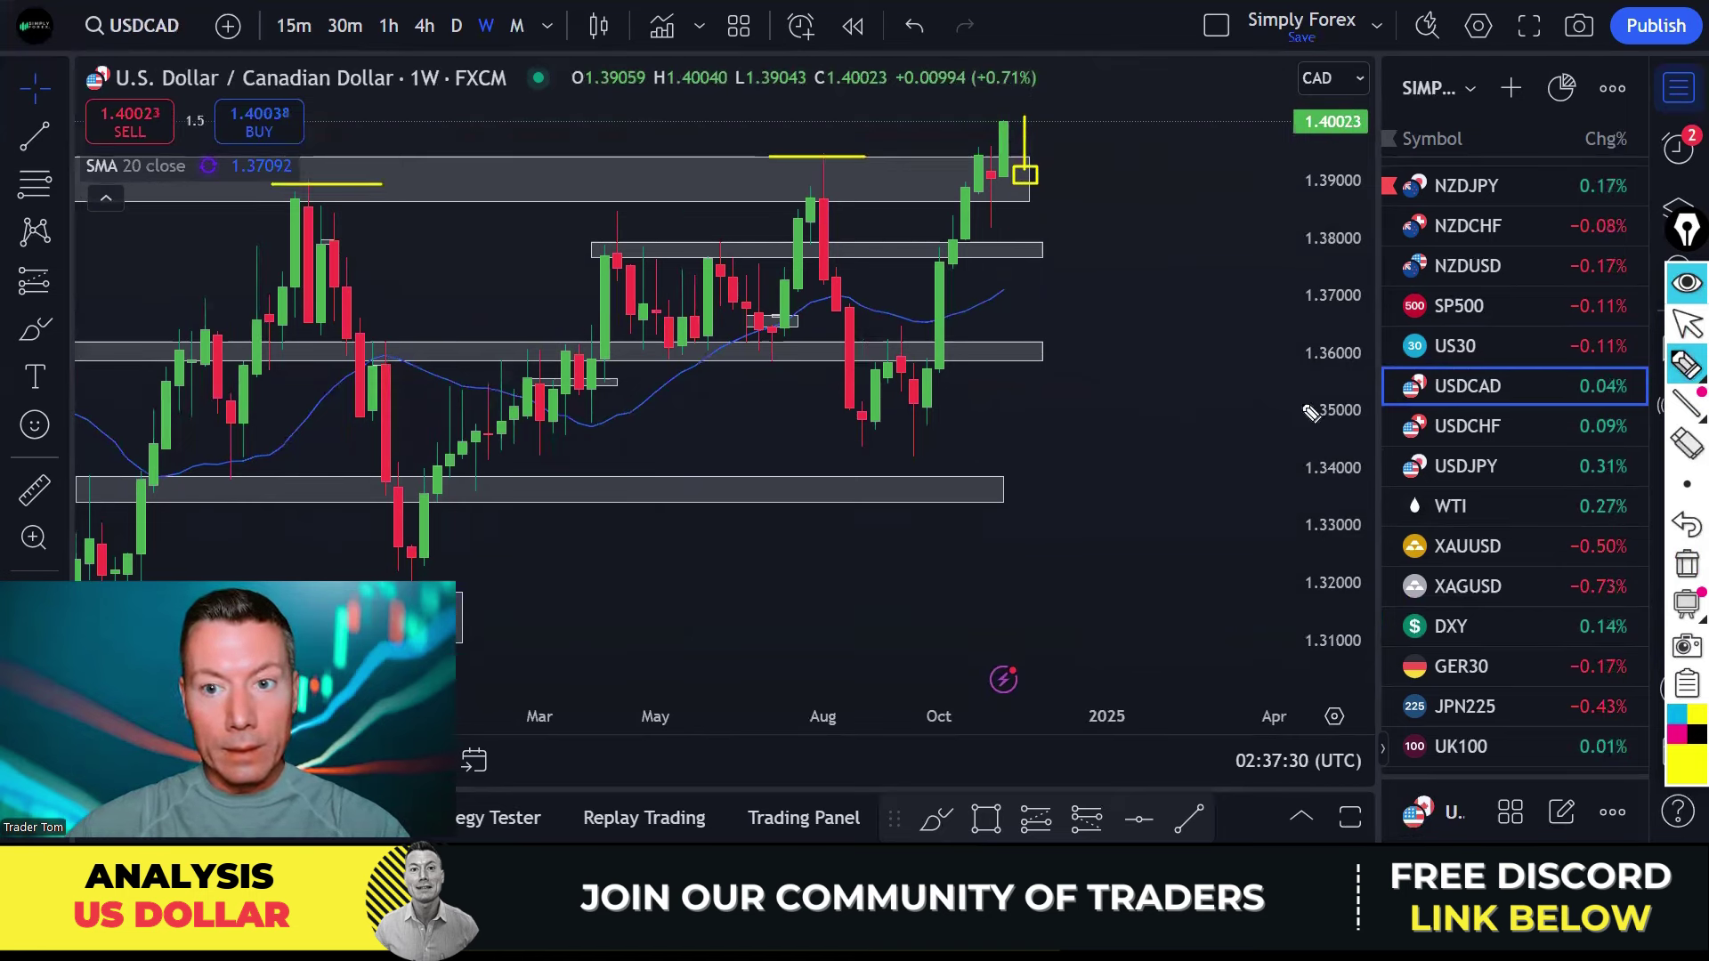
pyautogui.moveTo(1004, 160)
pyautogui.mouseDown()
pyautogui.moveTo(986, 167)
pyautogui.moveTo(1014, 169)
pyautogui.moveTo(988, 151)
pyautogui.mouseUp()
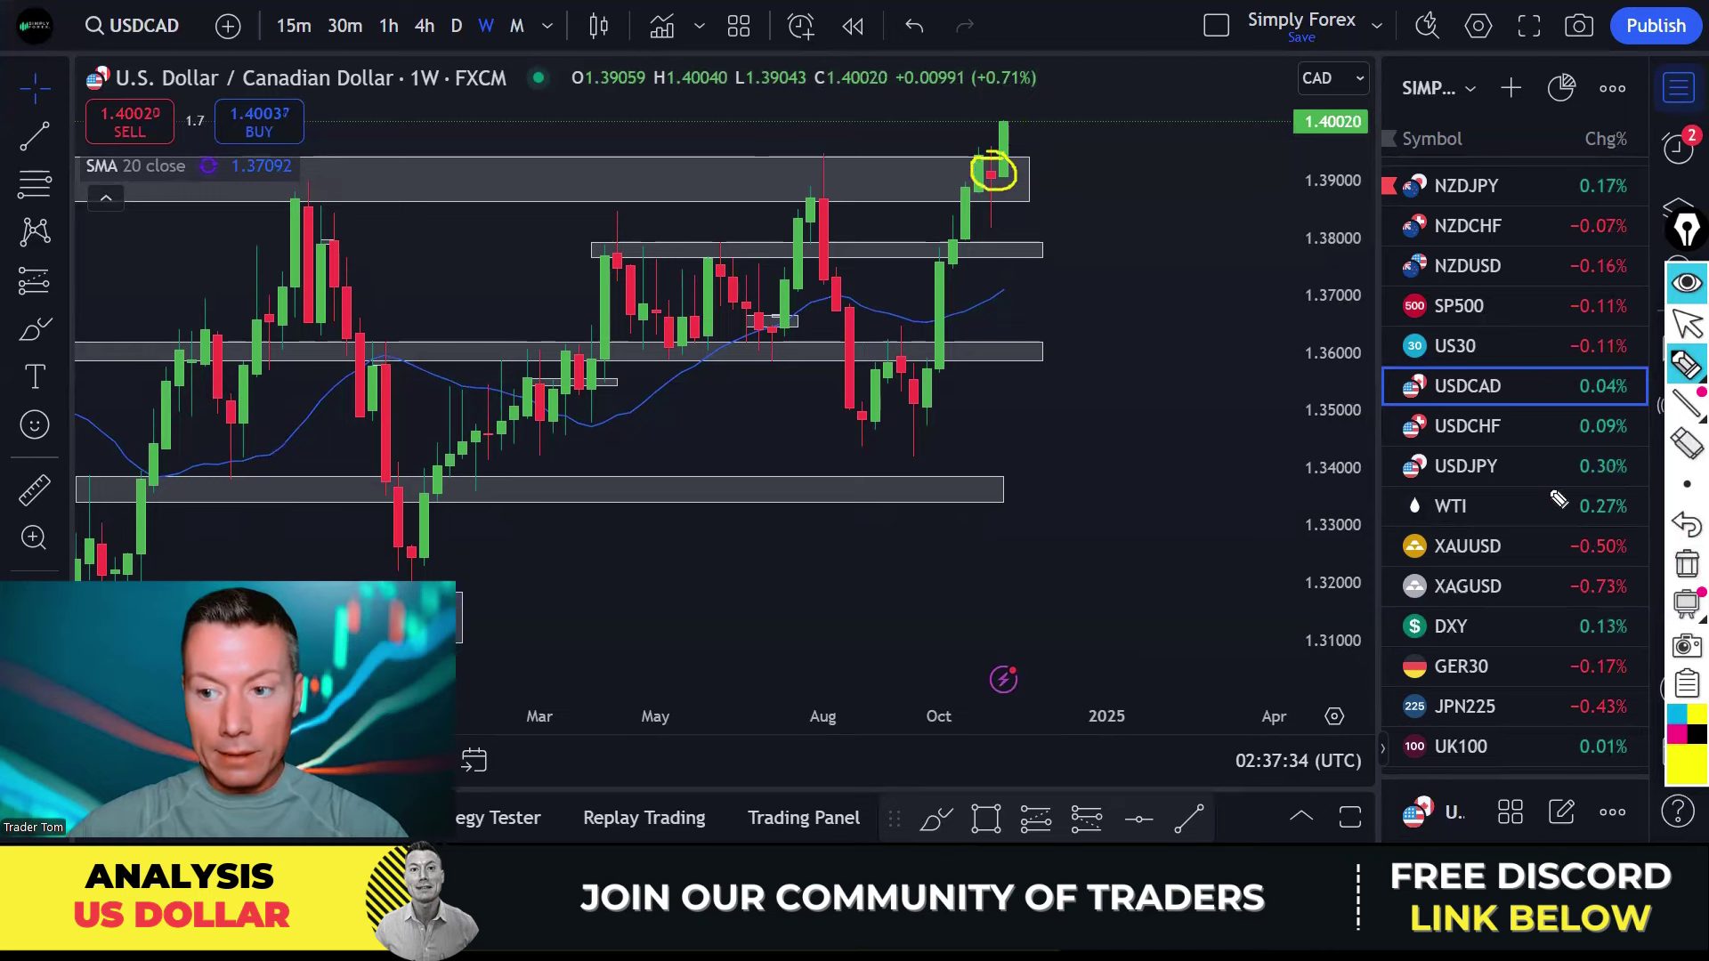
pyautogui.click(1687, 325)
# Open the NZDUSD weekly chart, underline its three recent lows along the lower support zone, and erase the markings.
pyautogui.scroll(3, 1494, 331)
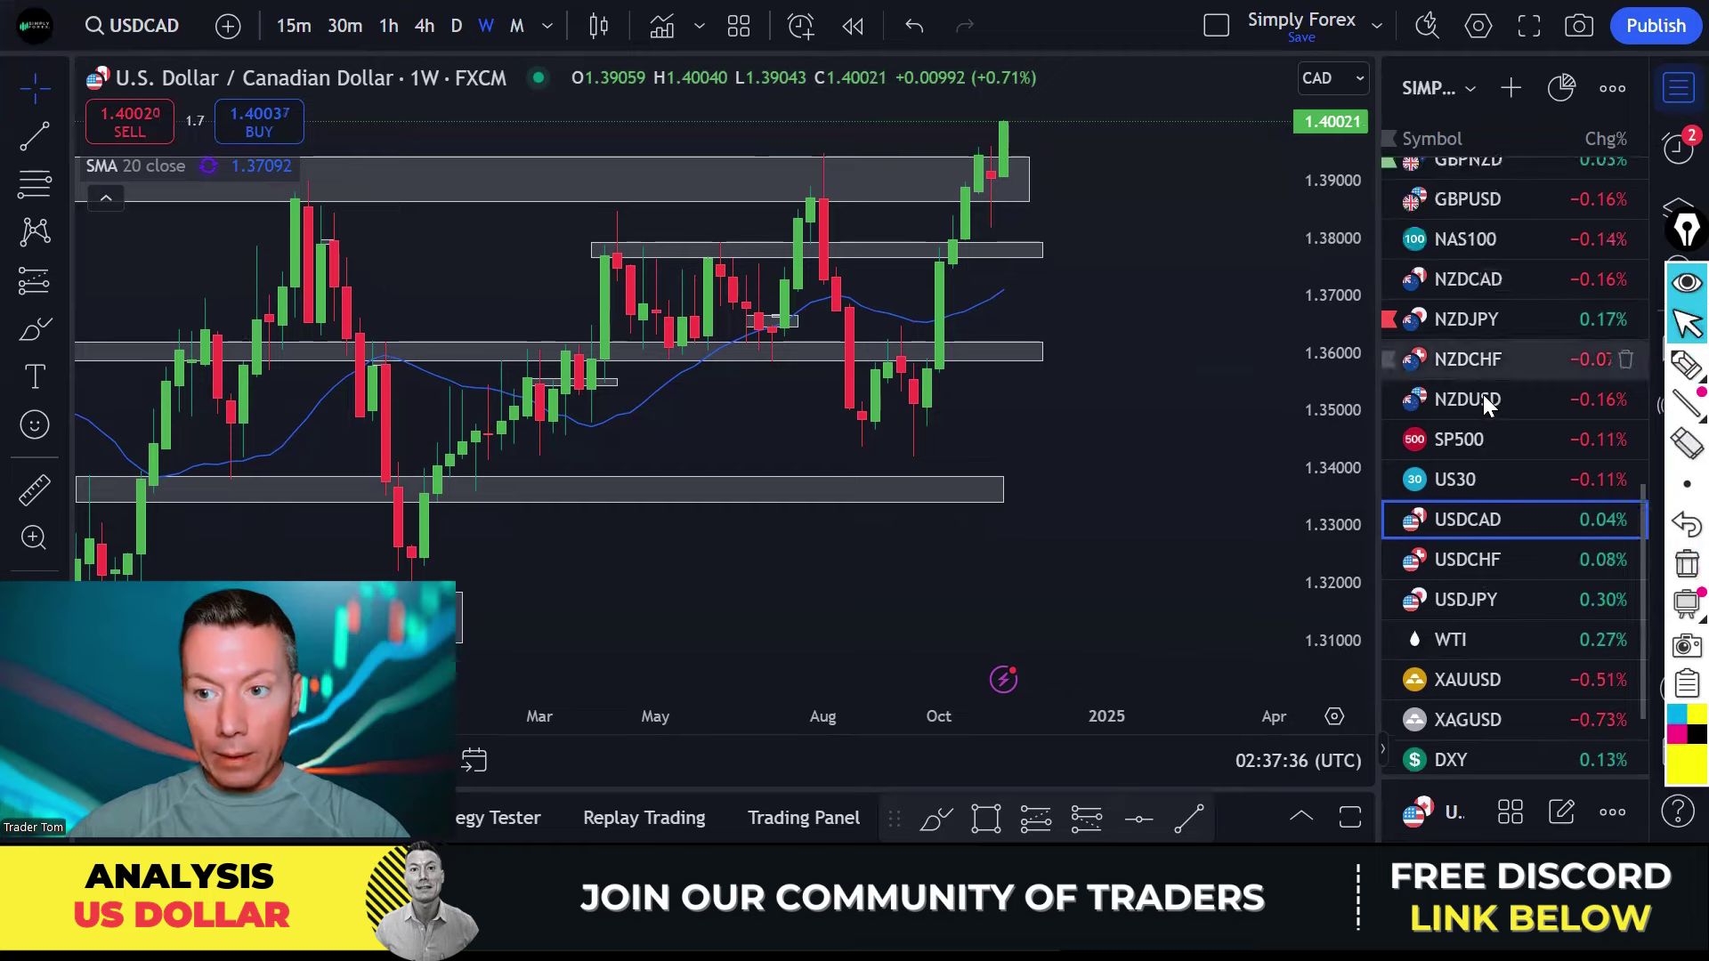
pyautogui.click(1472, 399)
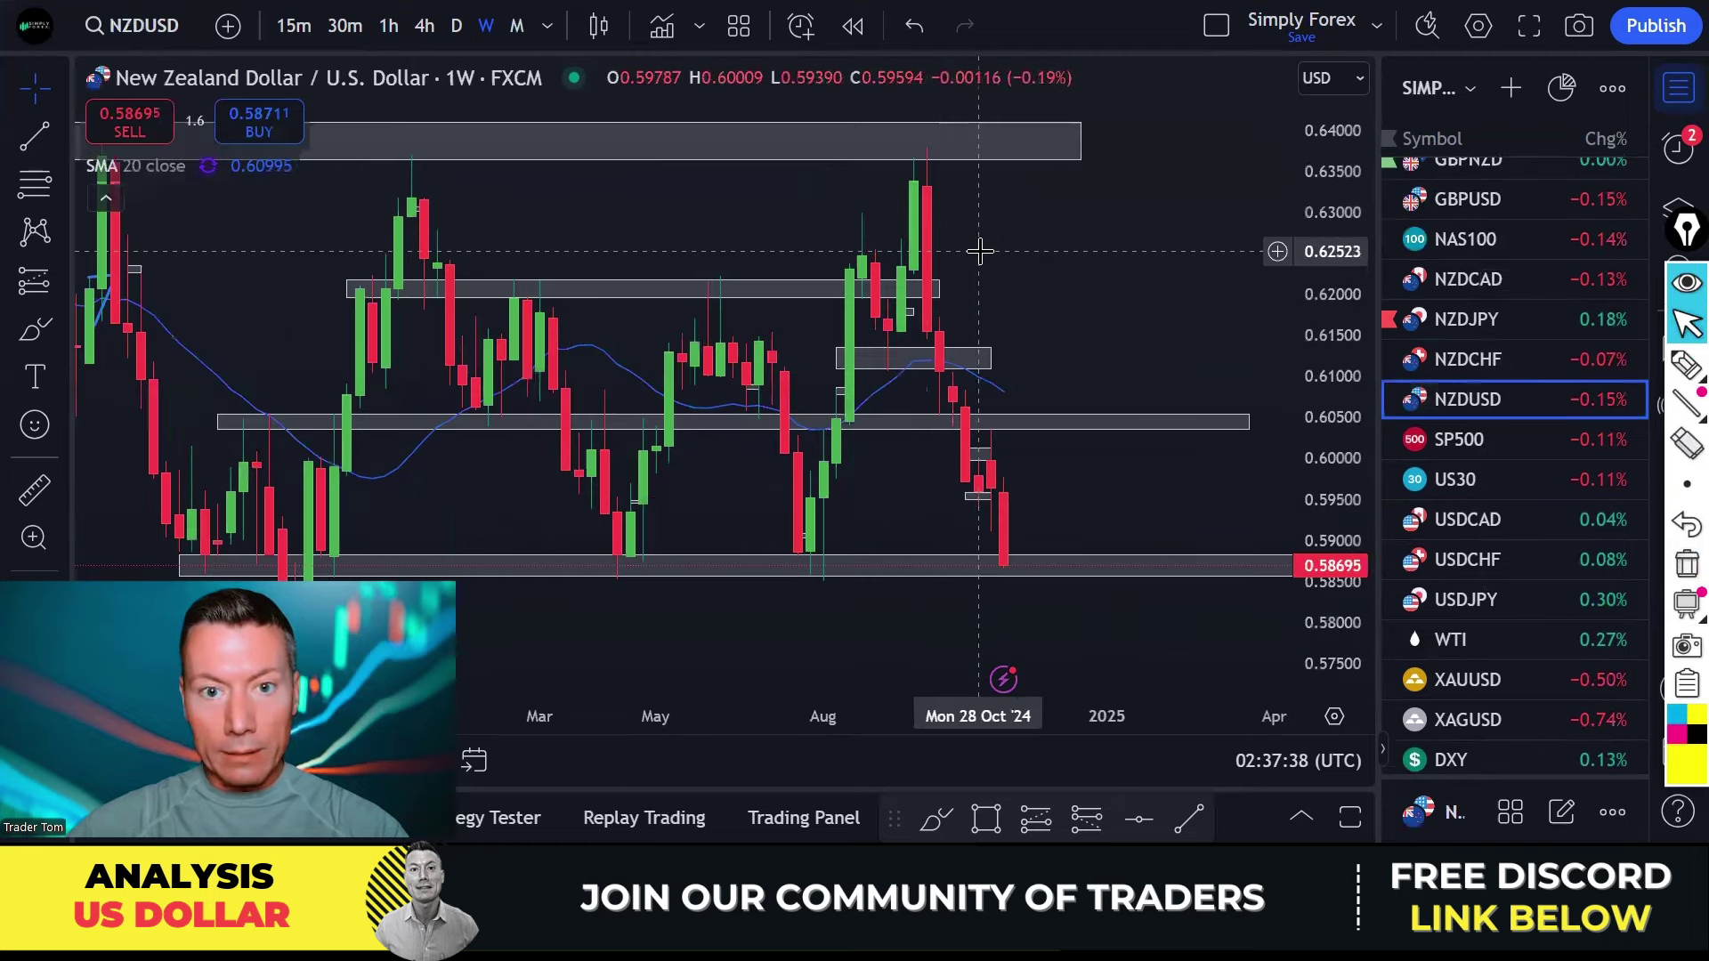
pyautogui.scroll(-2, 1125, 258)
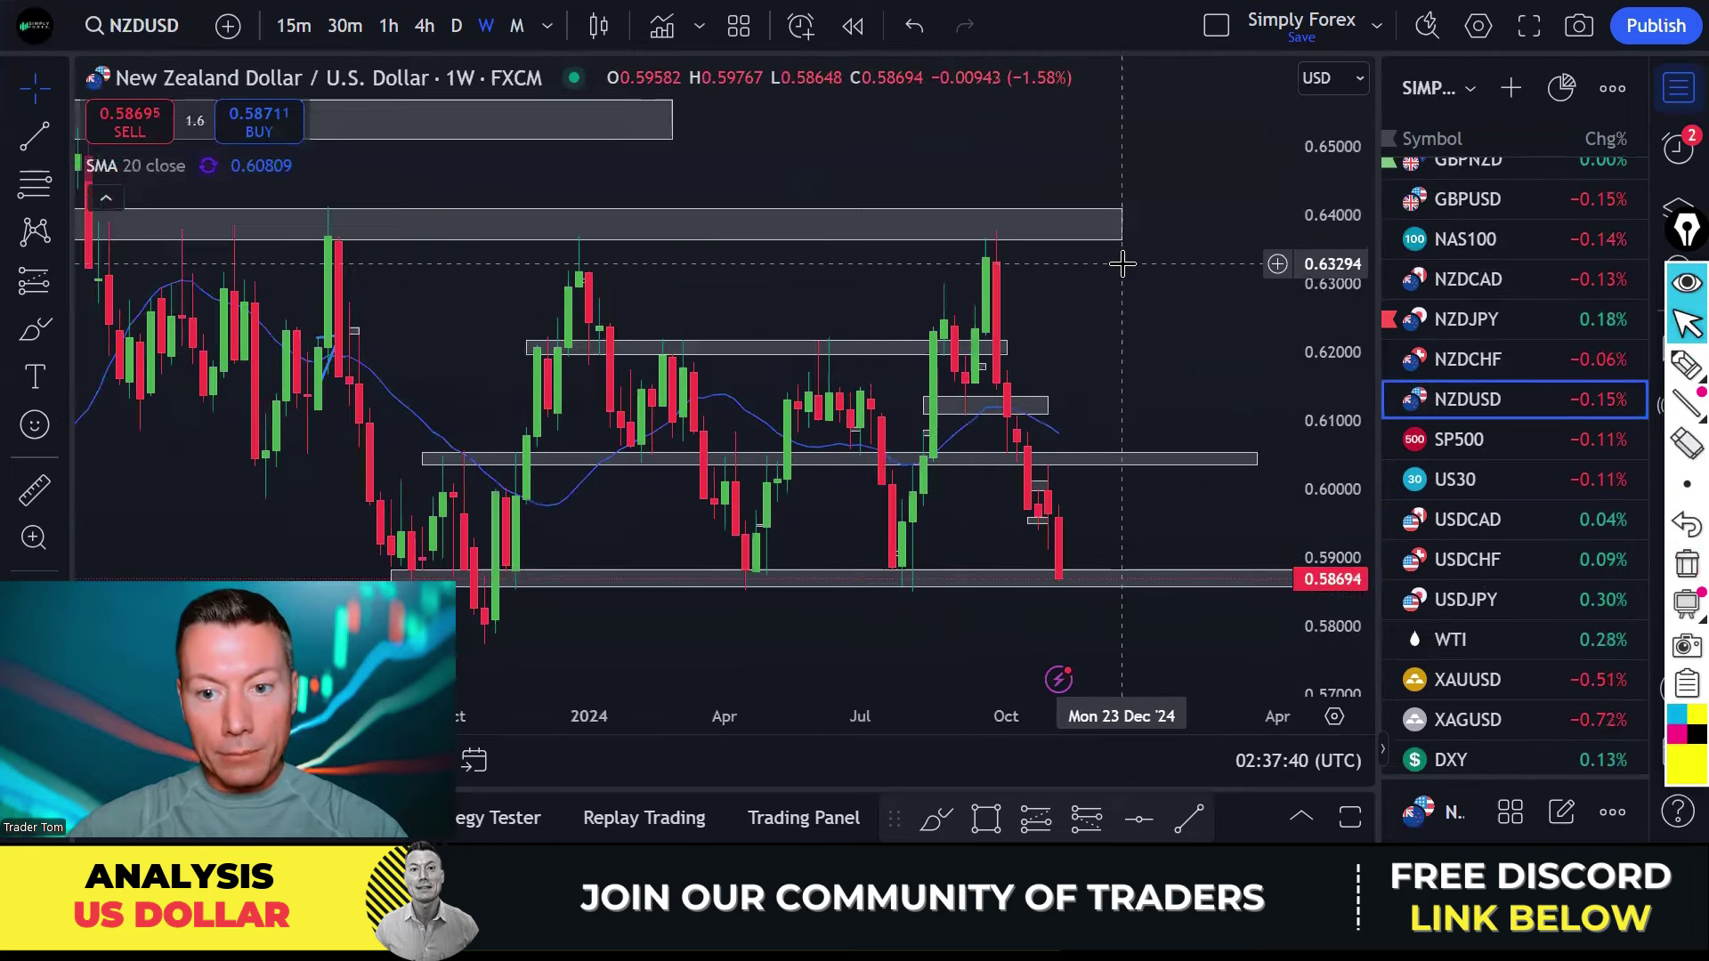
pyautogui.scroll(-1, 1123, 265)
pyautogui.click(1686, 365)
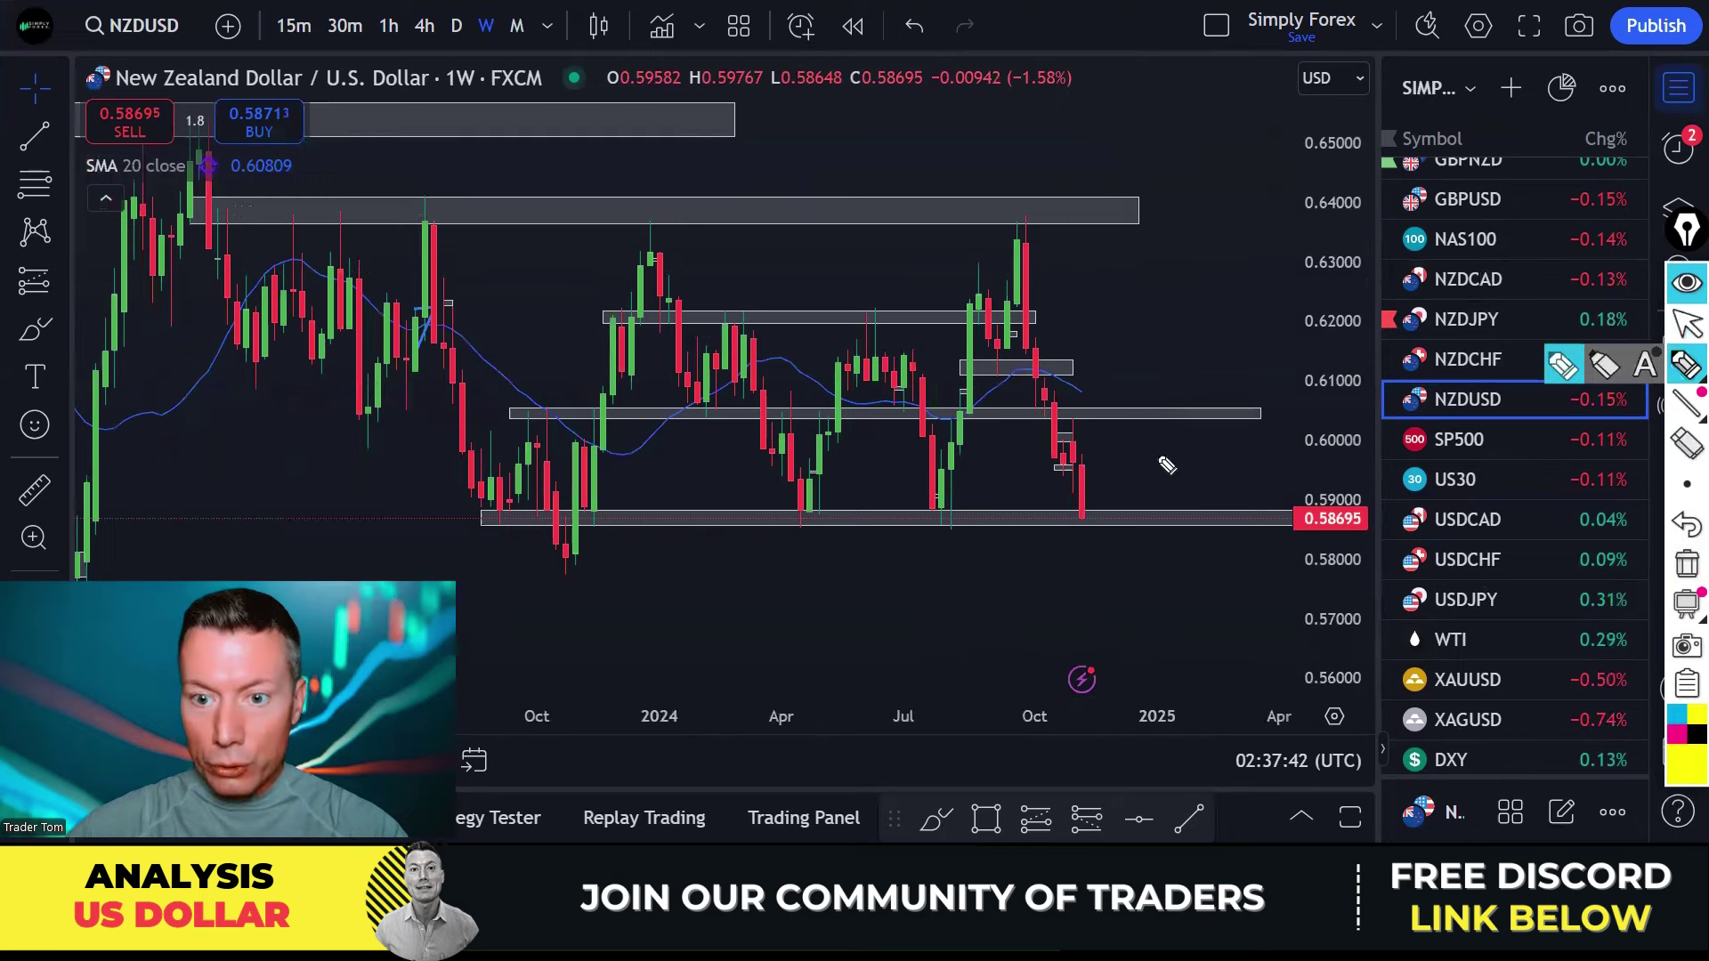
pyautogui.moveTo(768, 519); pyautogui.dragTo(1130, 522)
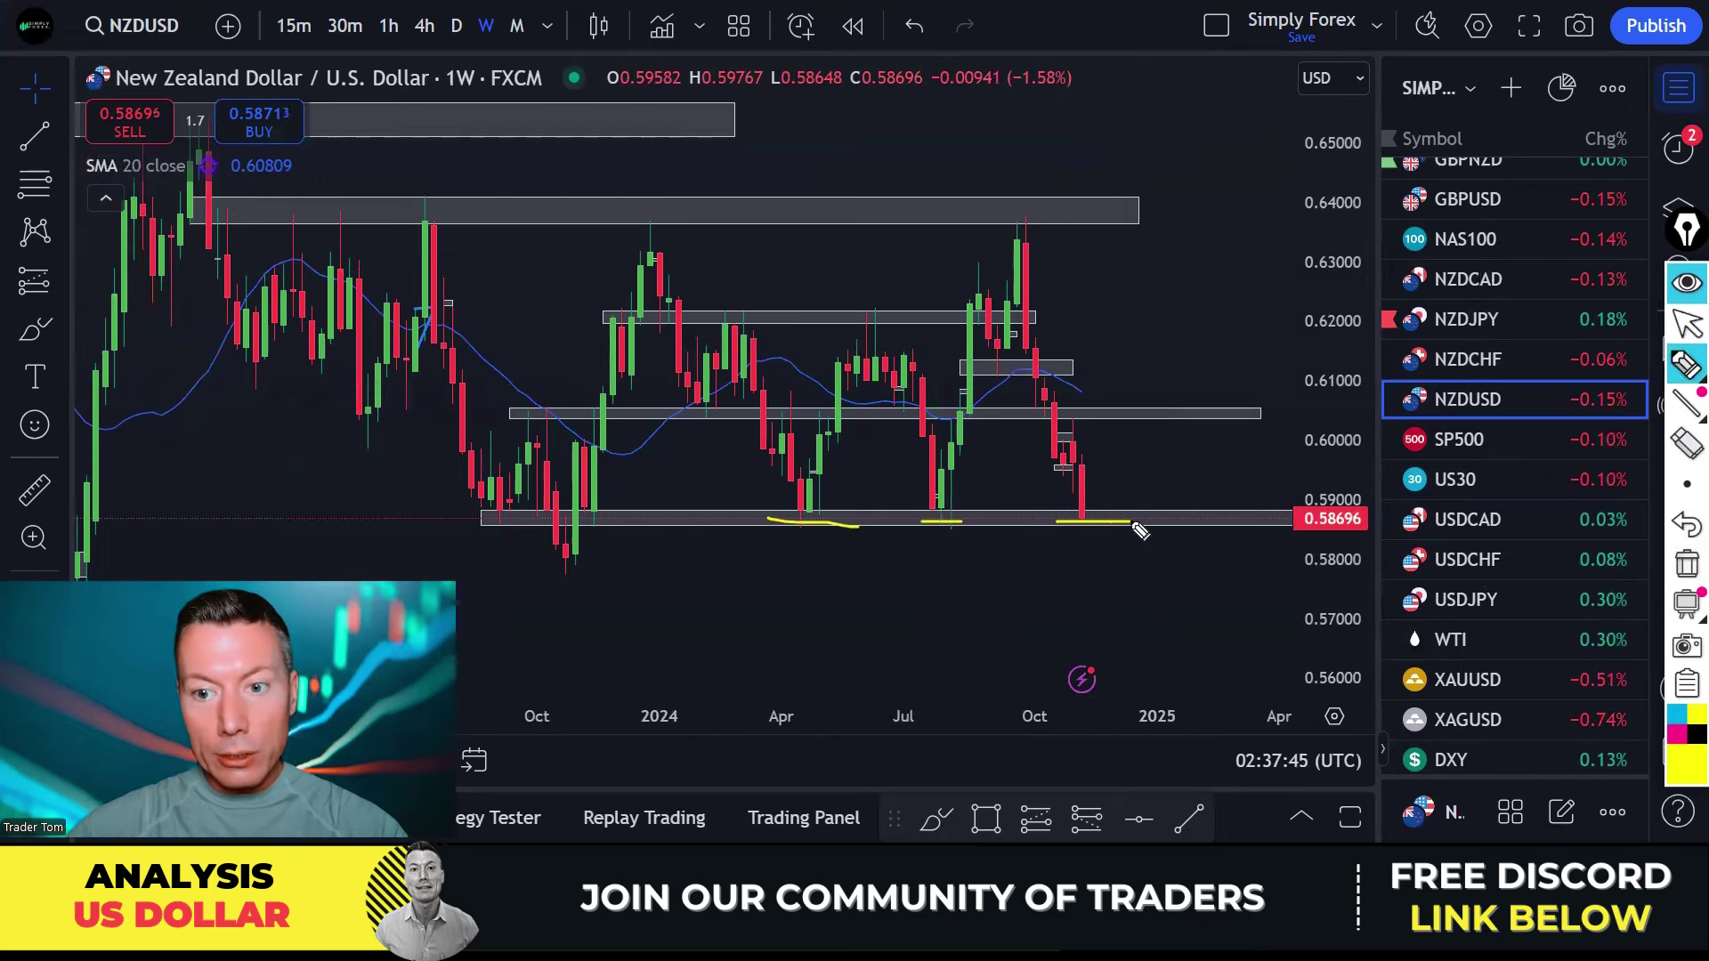
pyautogui.click(1686, 564)
# Circle the NZDUSD candle's low at the support zone, draw an arrow bouncing upward from it, and erase both.
pyautogui.scroll(2, 1075, 294)
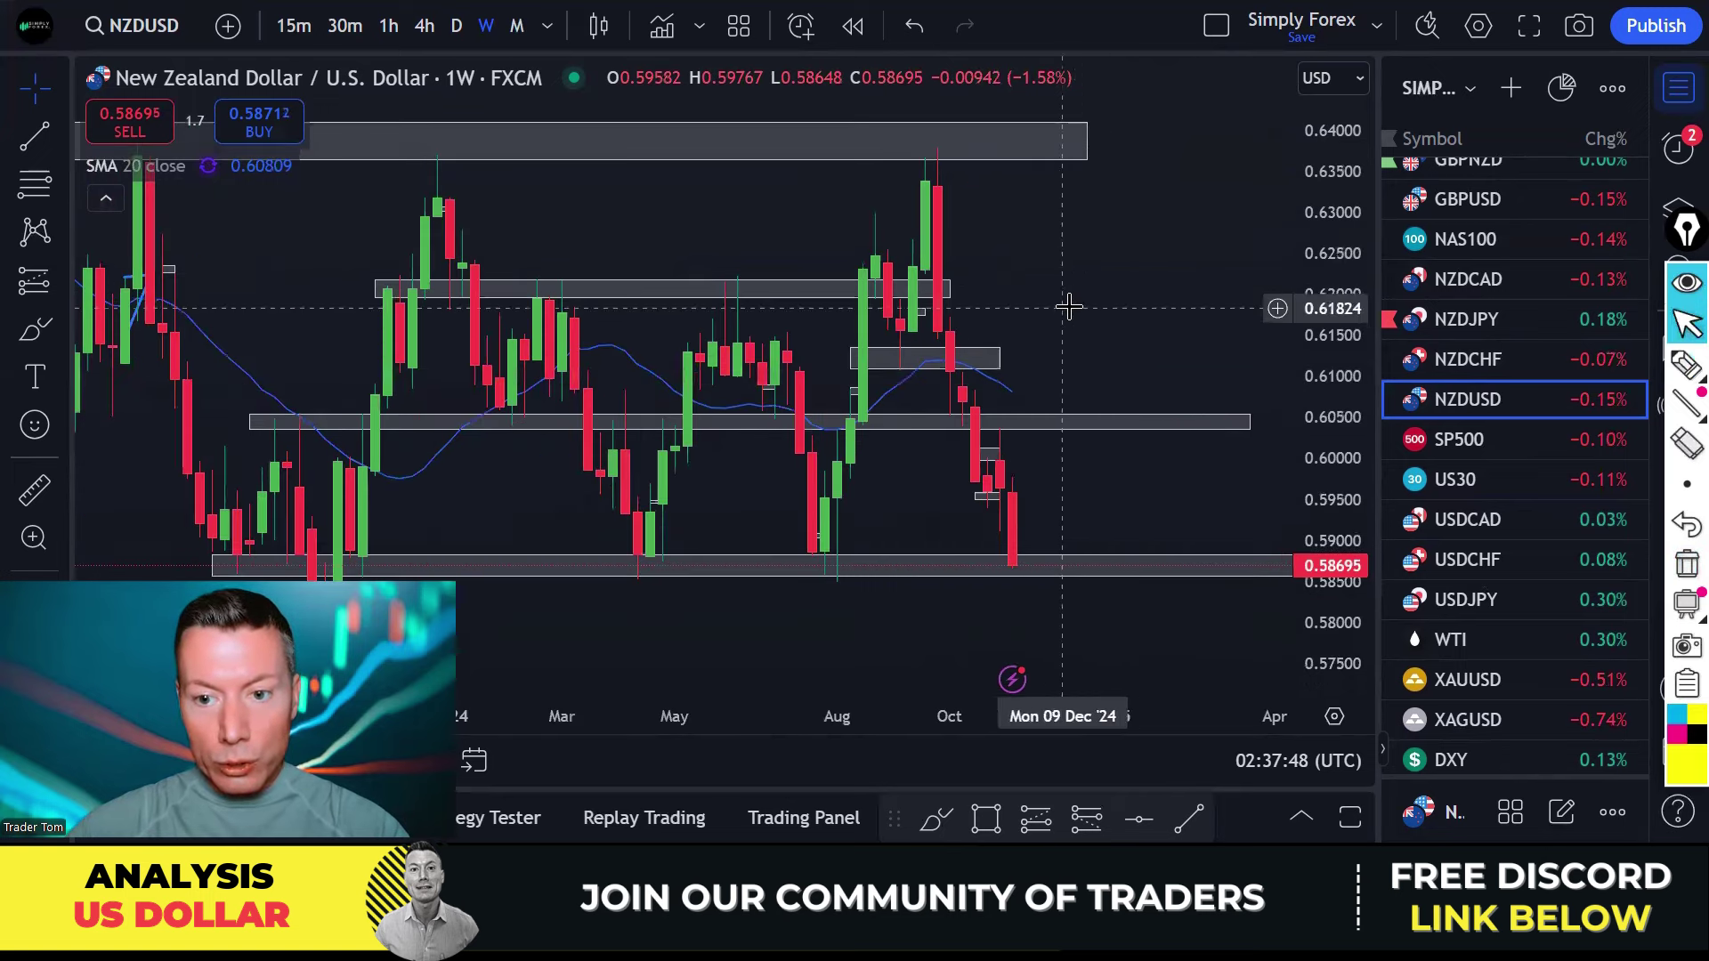
pyautogui.click(1678, 367)
pyautogui.moveTo(1019, 559)
pyautogui.mouseDown()
pyautogui.moveTo(998, 566)
pyautogui.moveTo(1077, 517)
pyautogui.moveTo(1075, 496)
pyautogui.moveTo(1085, 509)
pyautogui.mouseUp()
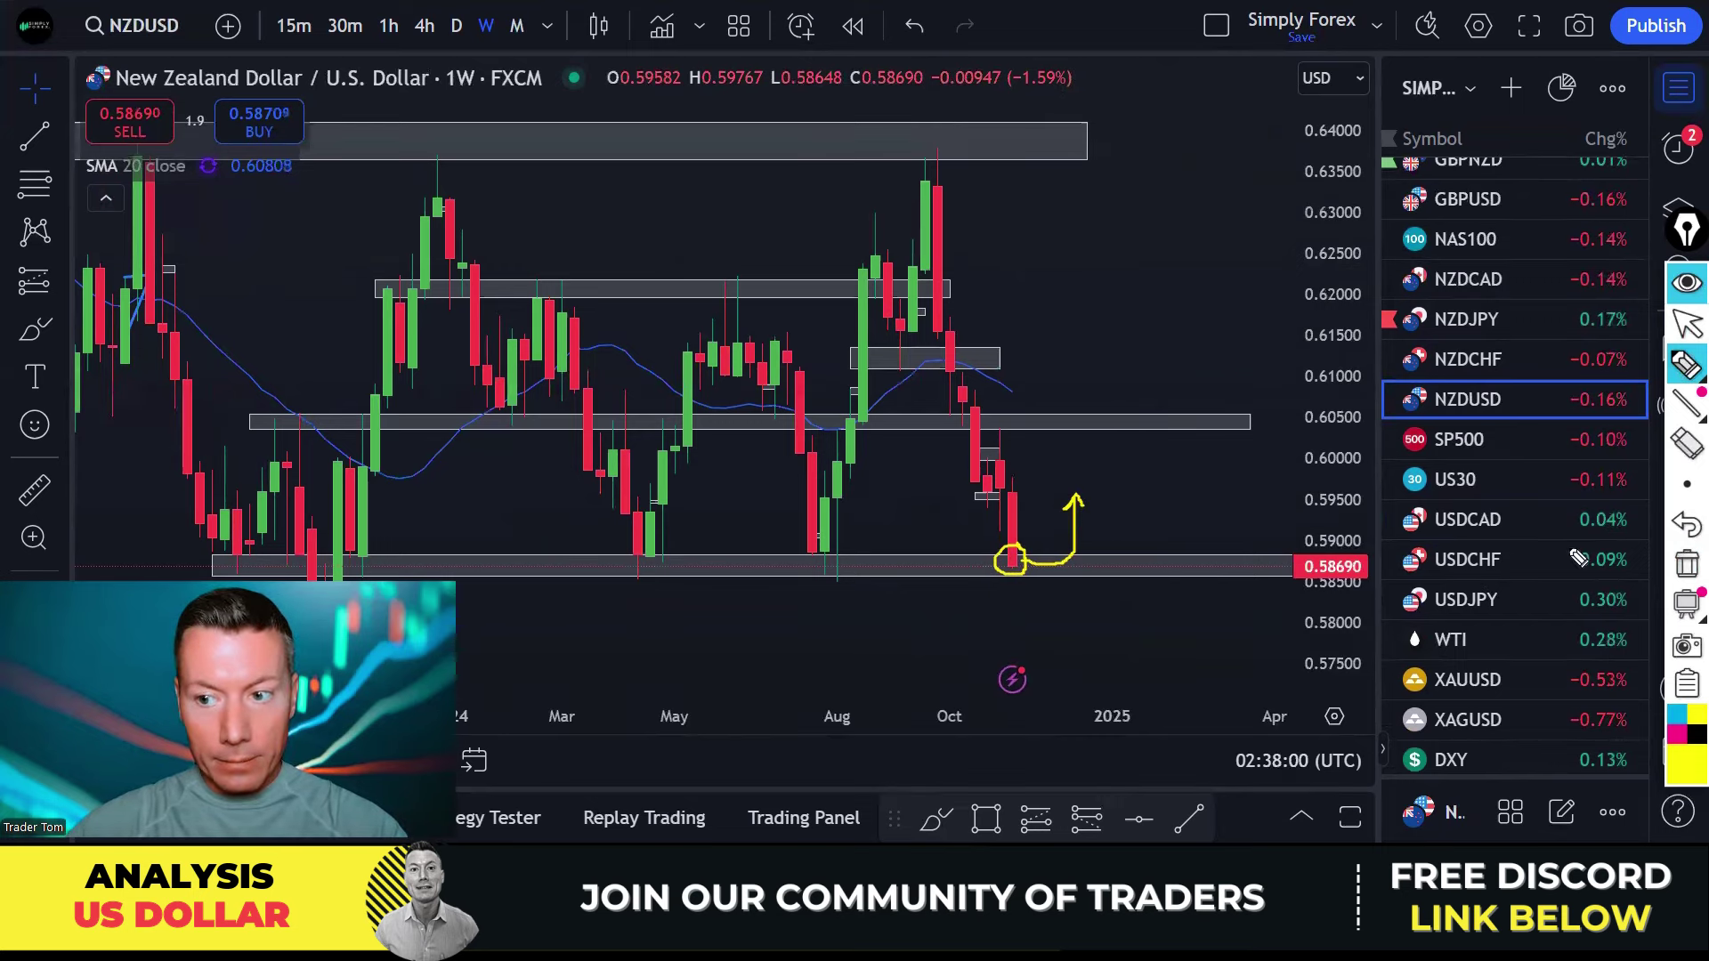
pyautogui.click(1687, 564)
pyautogui.click(1686, 325)
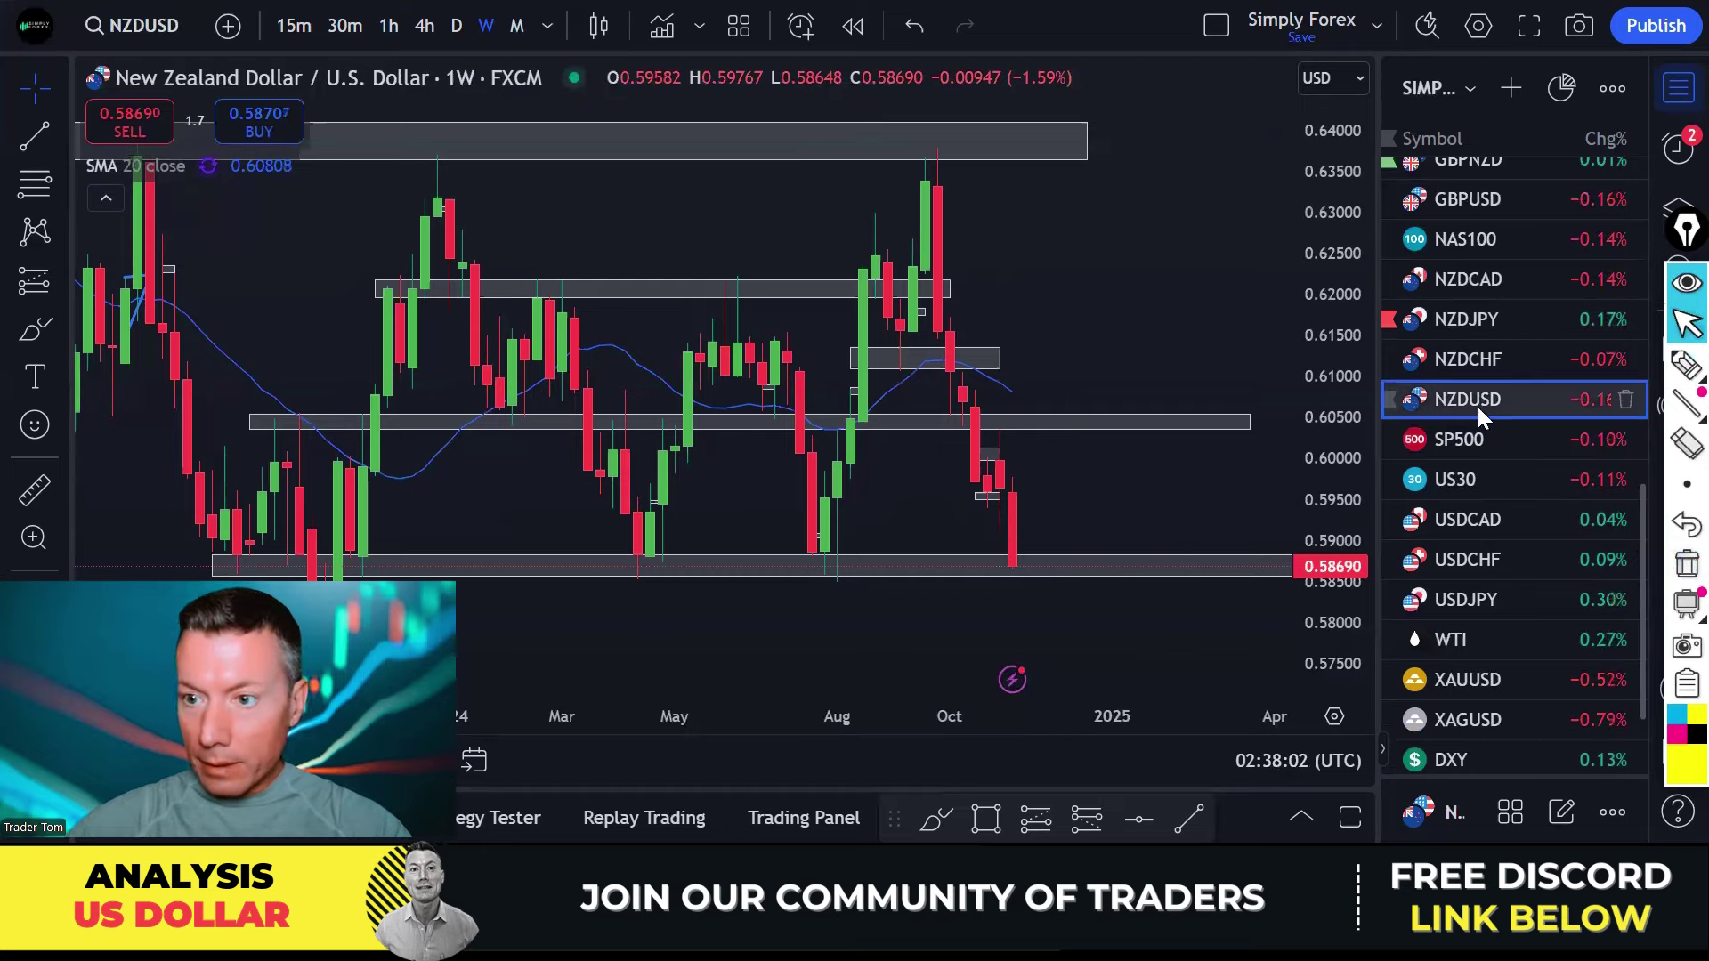
# Open the GBPUSD weekly chart, circle the August low at the 1.27 zone, trace the swings up to the September high, and erase the markings.
pyautogui.scroll(3, 1479, 400)
pyautogui.click(1486, 331)
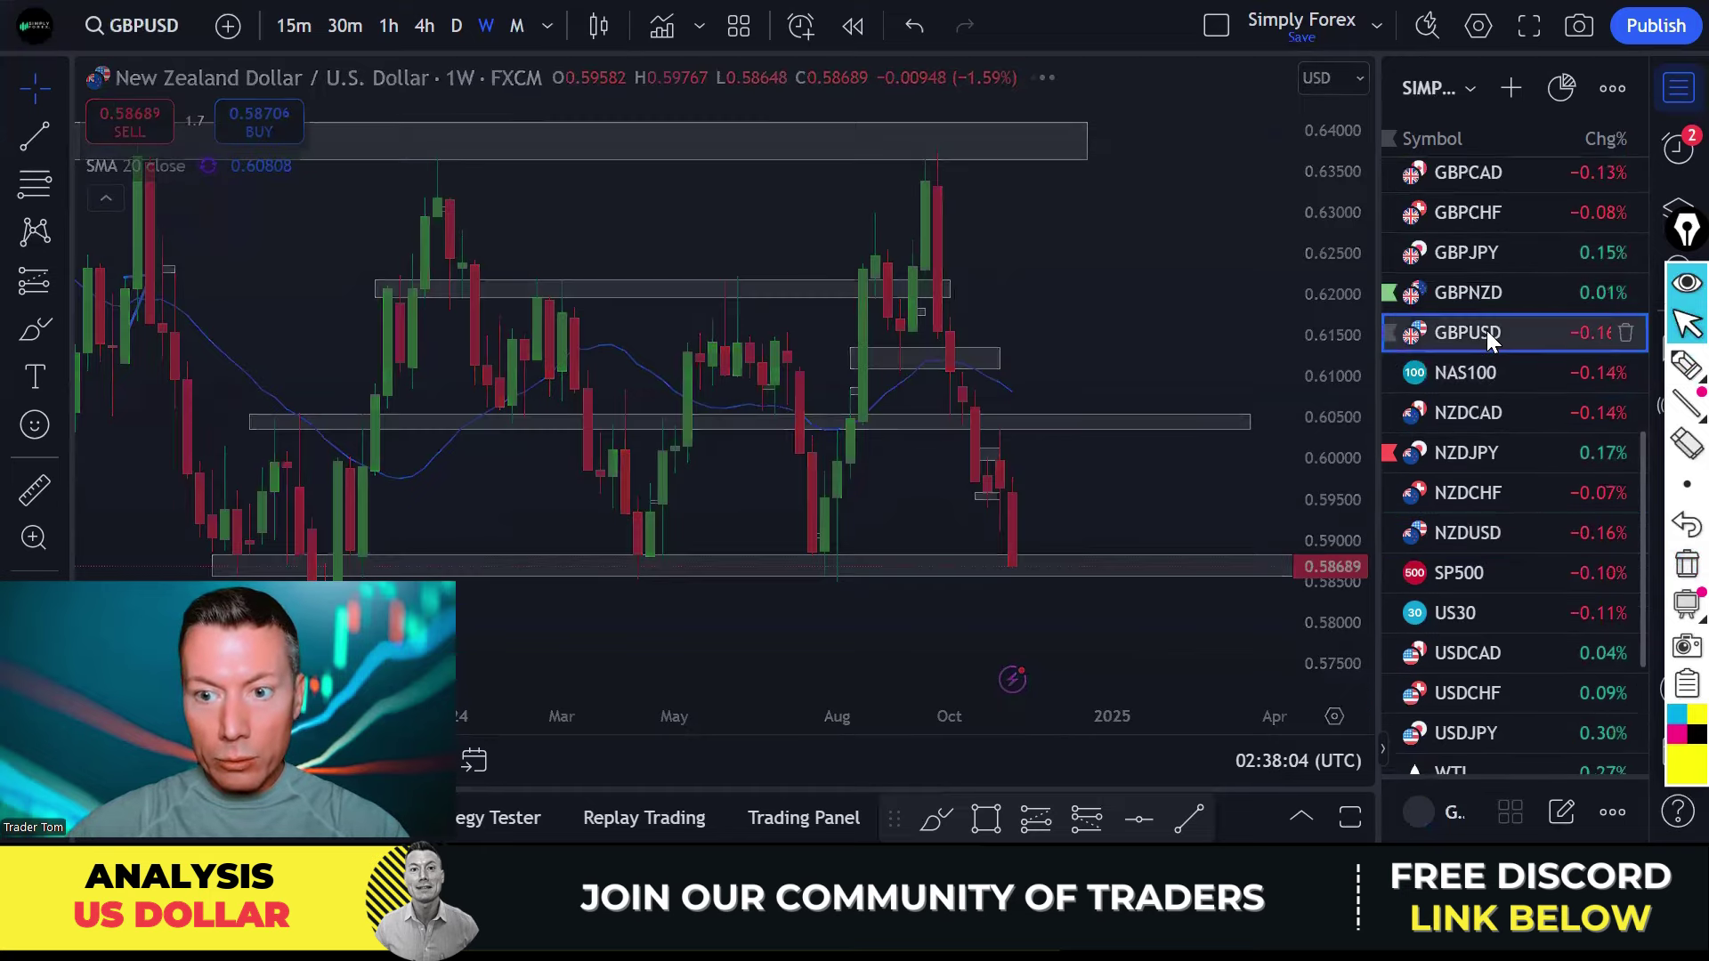
pyautogui.scroll(2, 1157, 283)
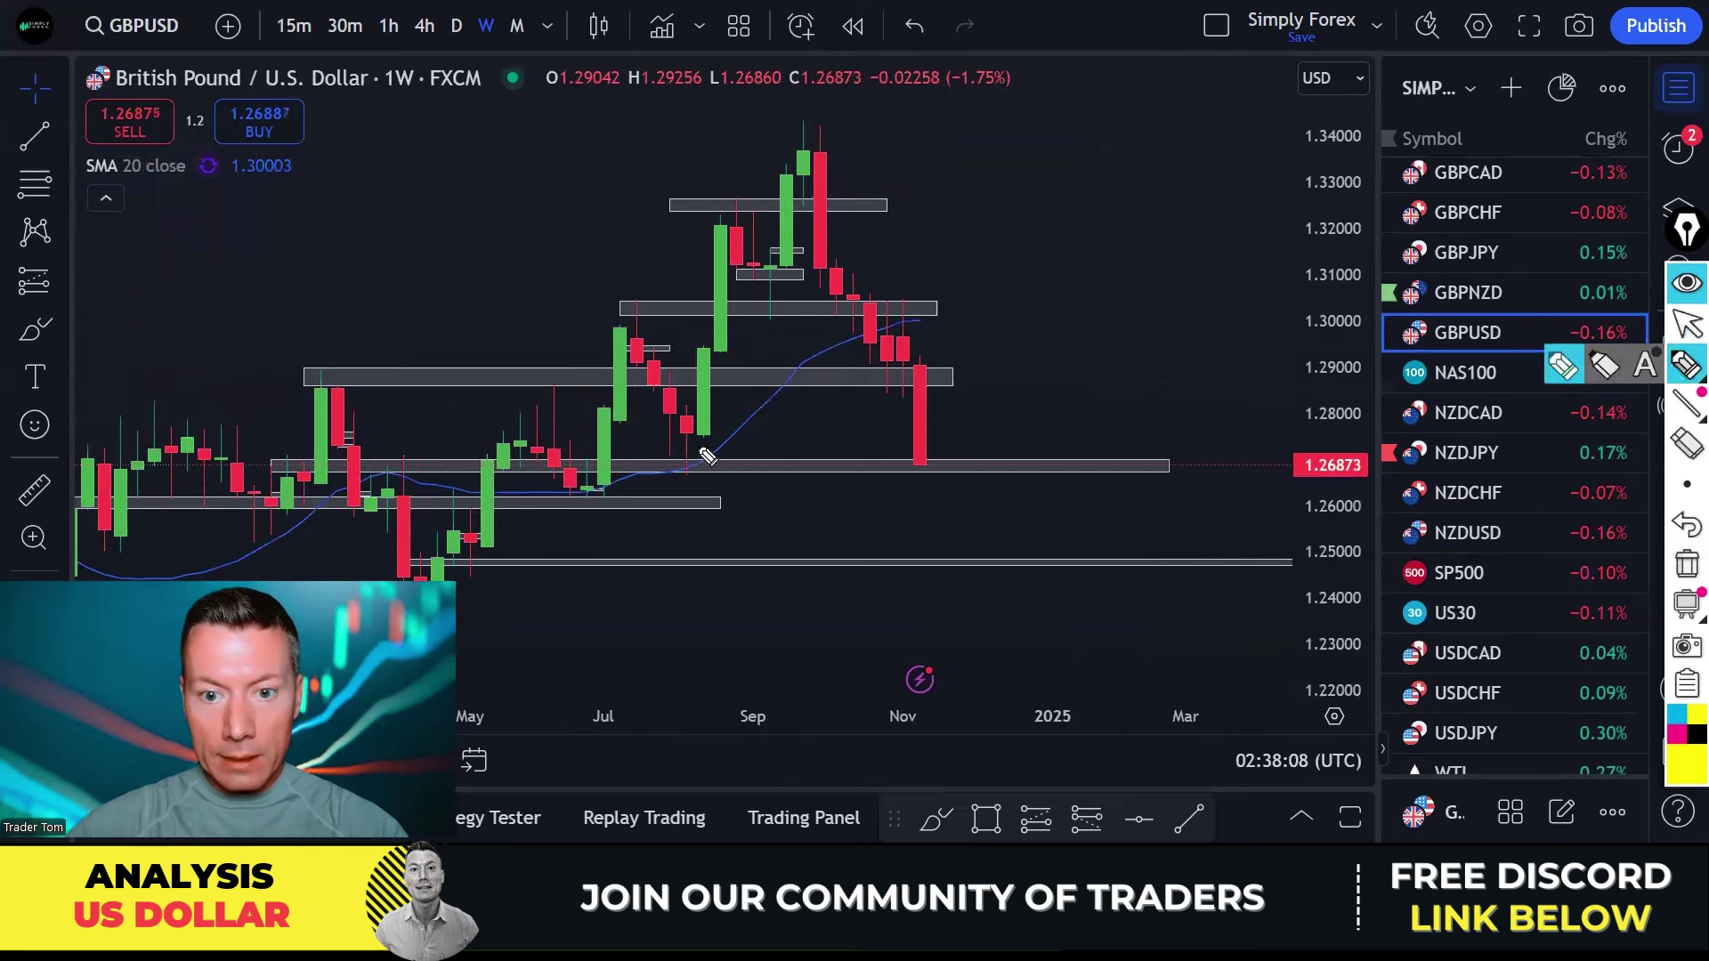
pyautogui.moveTo(701, 457)
pyautogui.mouseDown()
pyautogui.moveTo(670, 471)
pyautogui.moveTo(698, 456)
pyautogui.mouseUp()
pyautogui.moveTo(574, 508)
pyautogui.mouseDown()
pyautogui.moveTo(621, 363)
pyautogui.moveTo(701, 442)
pyautogui.moveTo(728, 253)
pyautogui.moveTo(763, 307)
pyautogui.moveTo(801, 153)
pyautogui.mouseUp()
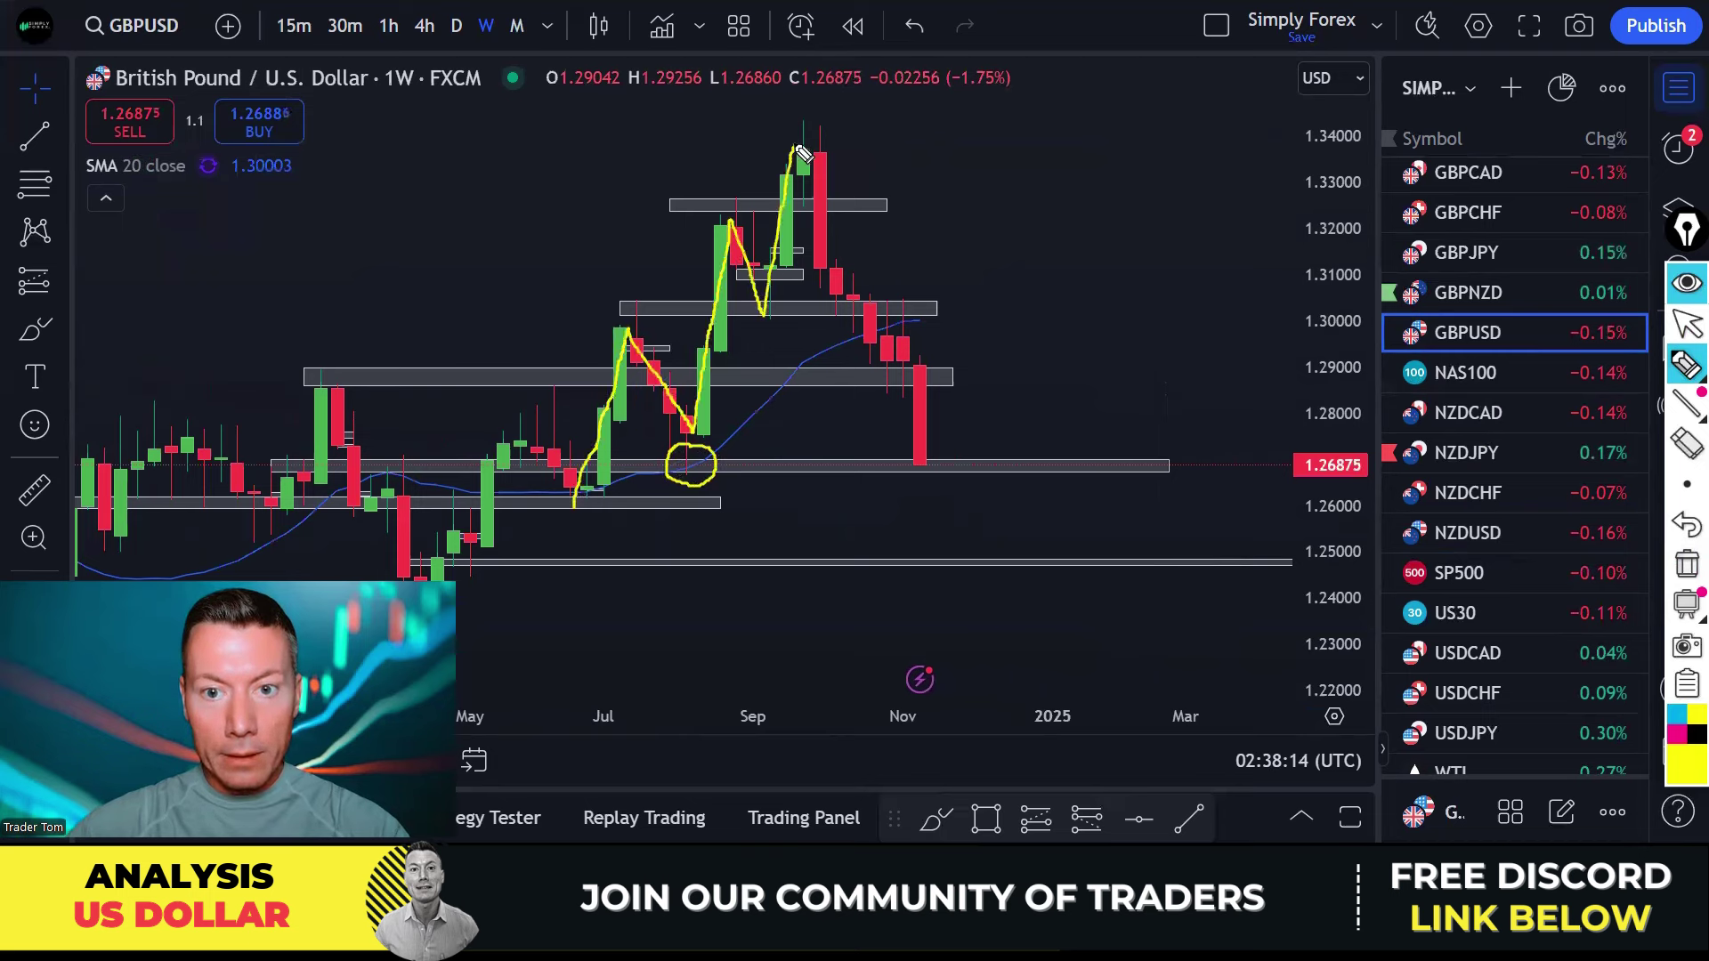
pyautogui.click(1685, 563)
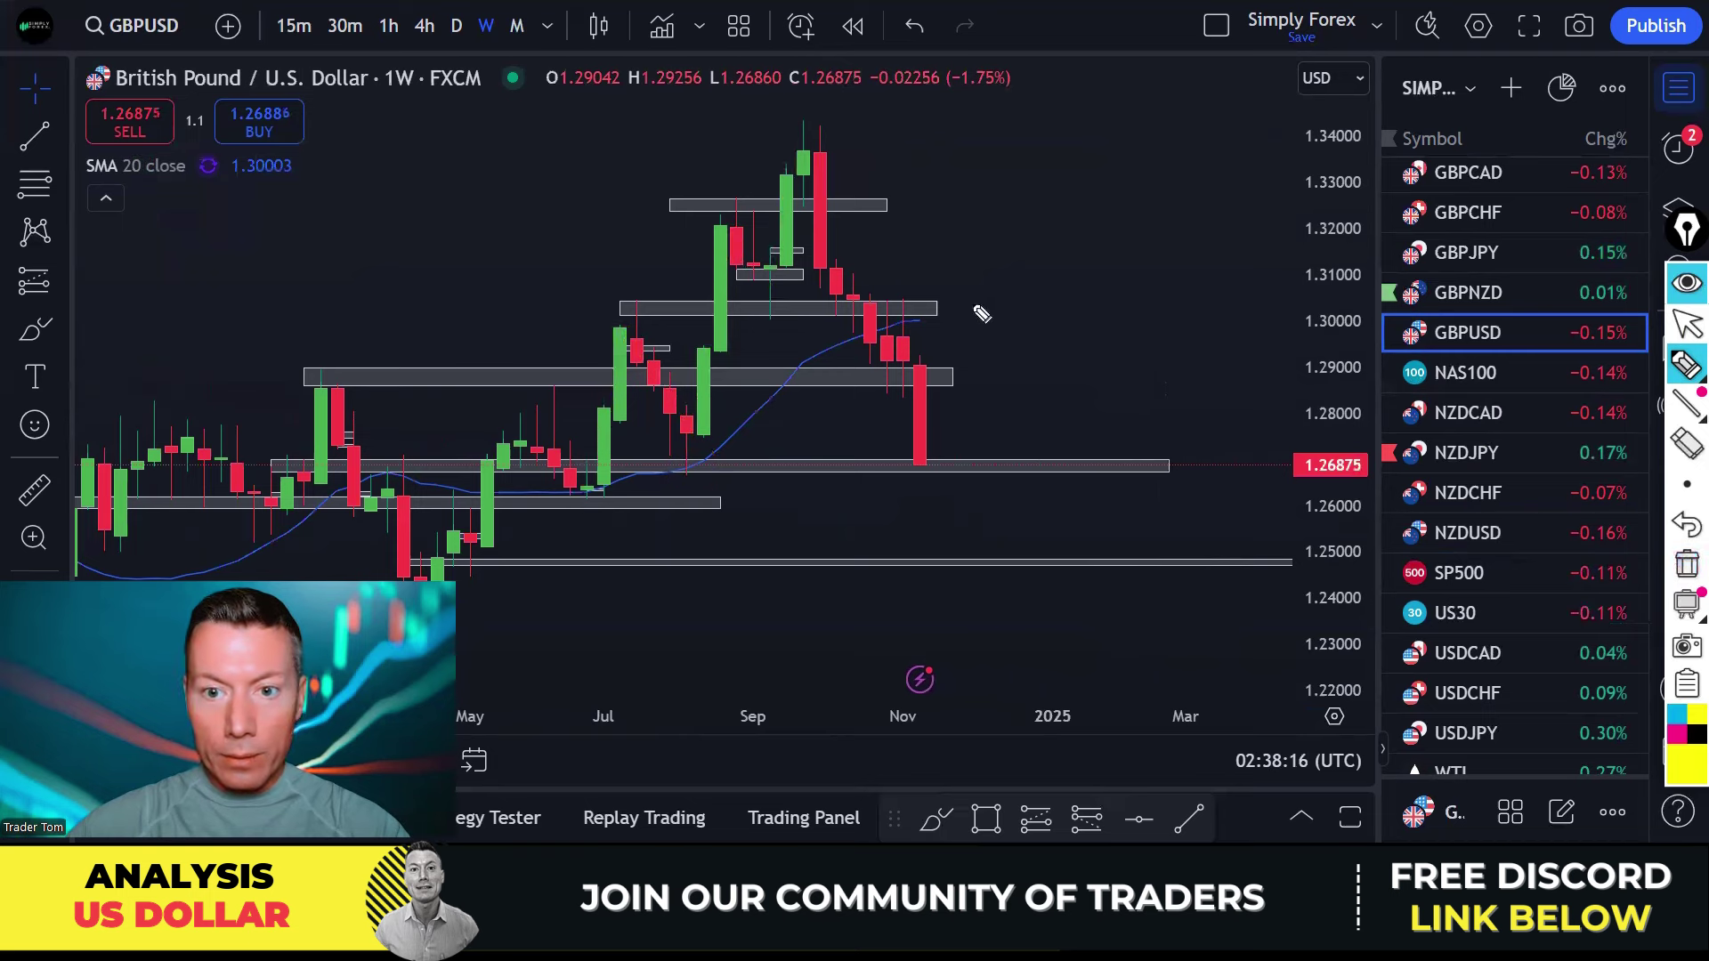
# Draw an arrow down to the GBPUSD 1.27 zone, circle the August low, draw a bounce arrow at the latest candle, and erase everything.
pyautogui.moveTo(851, 211)
pyautogui.mouseDown()
pyautogui.moveTo(963, 338)
pyautogui.moveTo(974, 450)
pyautogui.moveTo(997, 435)
pyautogui.mouseUp()
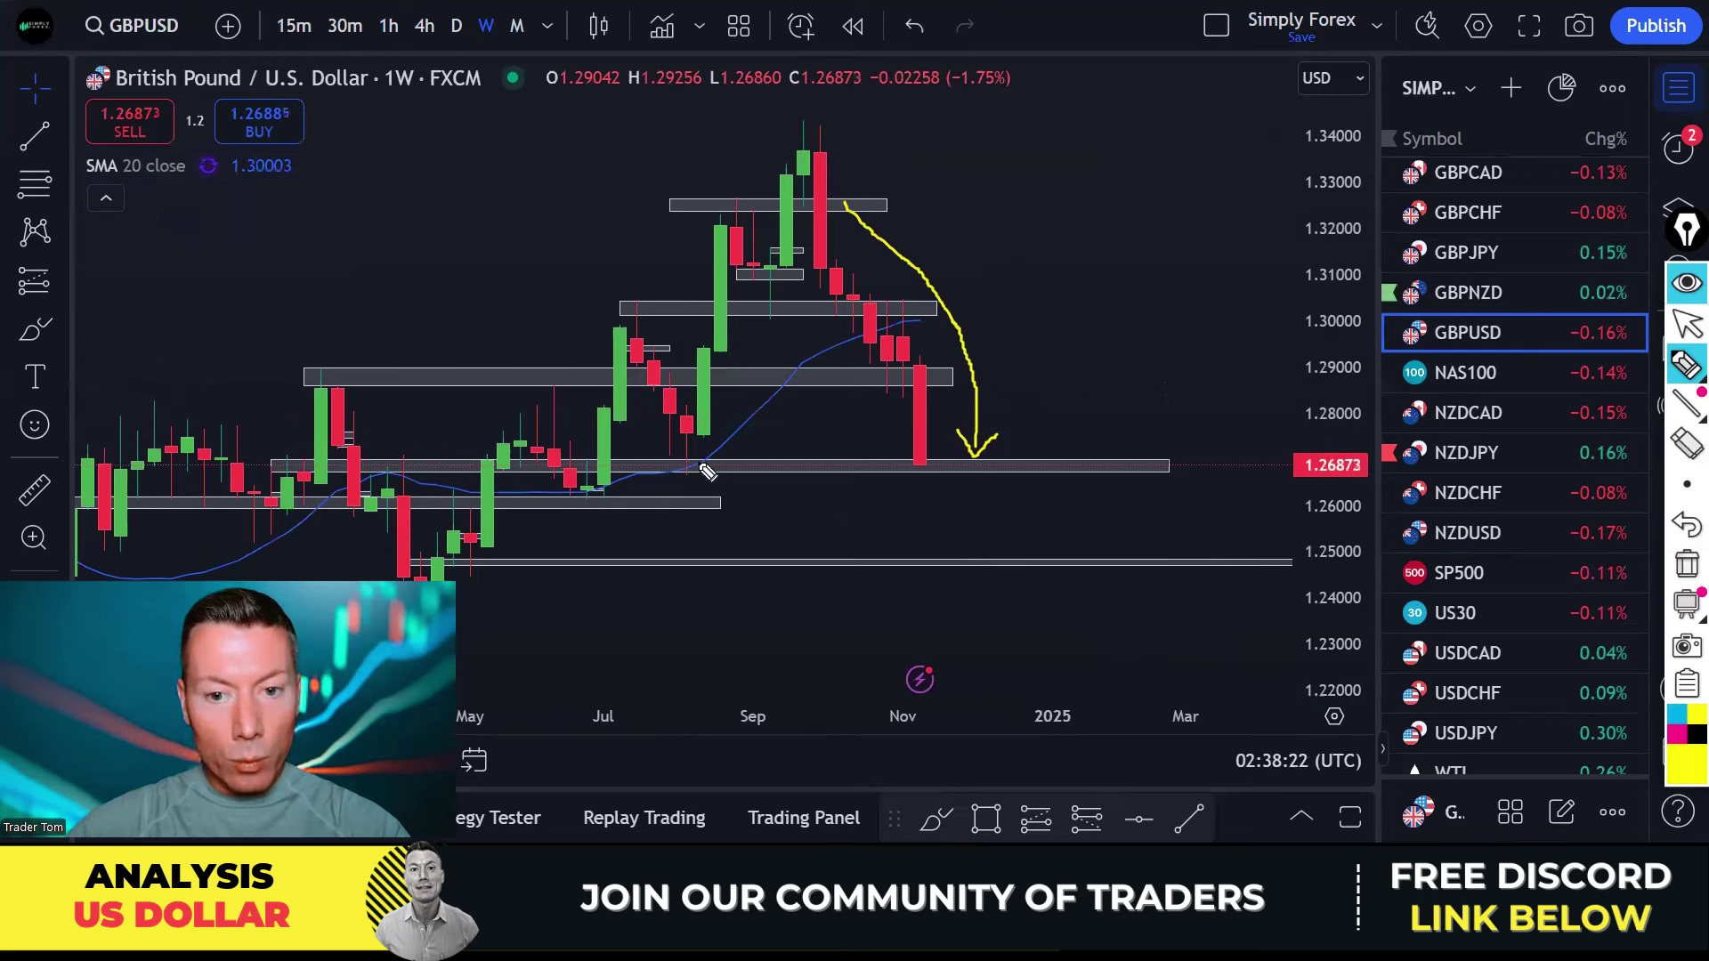
pyautogui.moveTo(701, 464)
pyautogui.mouseDown()
pyautogui.moveTo(670, 467)
pyautogui.moveTo(712, 479)
pyautogui.moveTo(699, 458)
pyautogui.mouseUp()
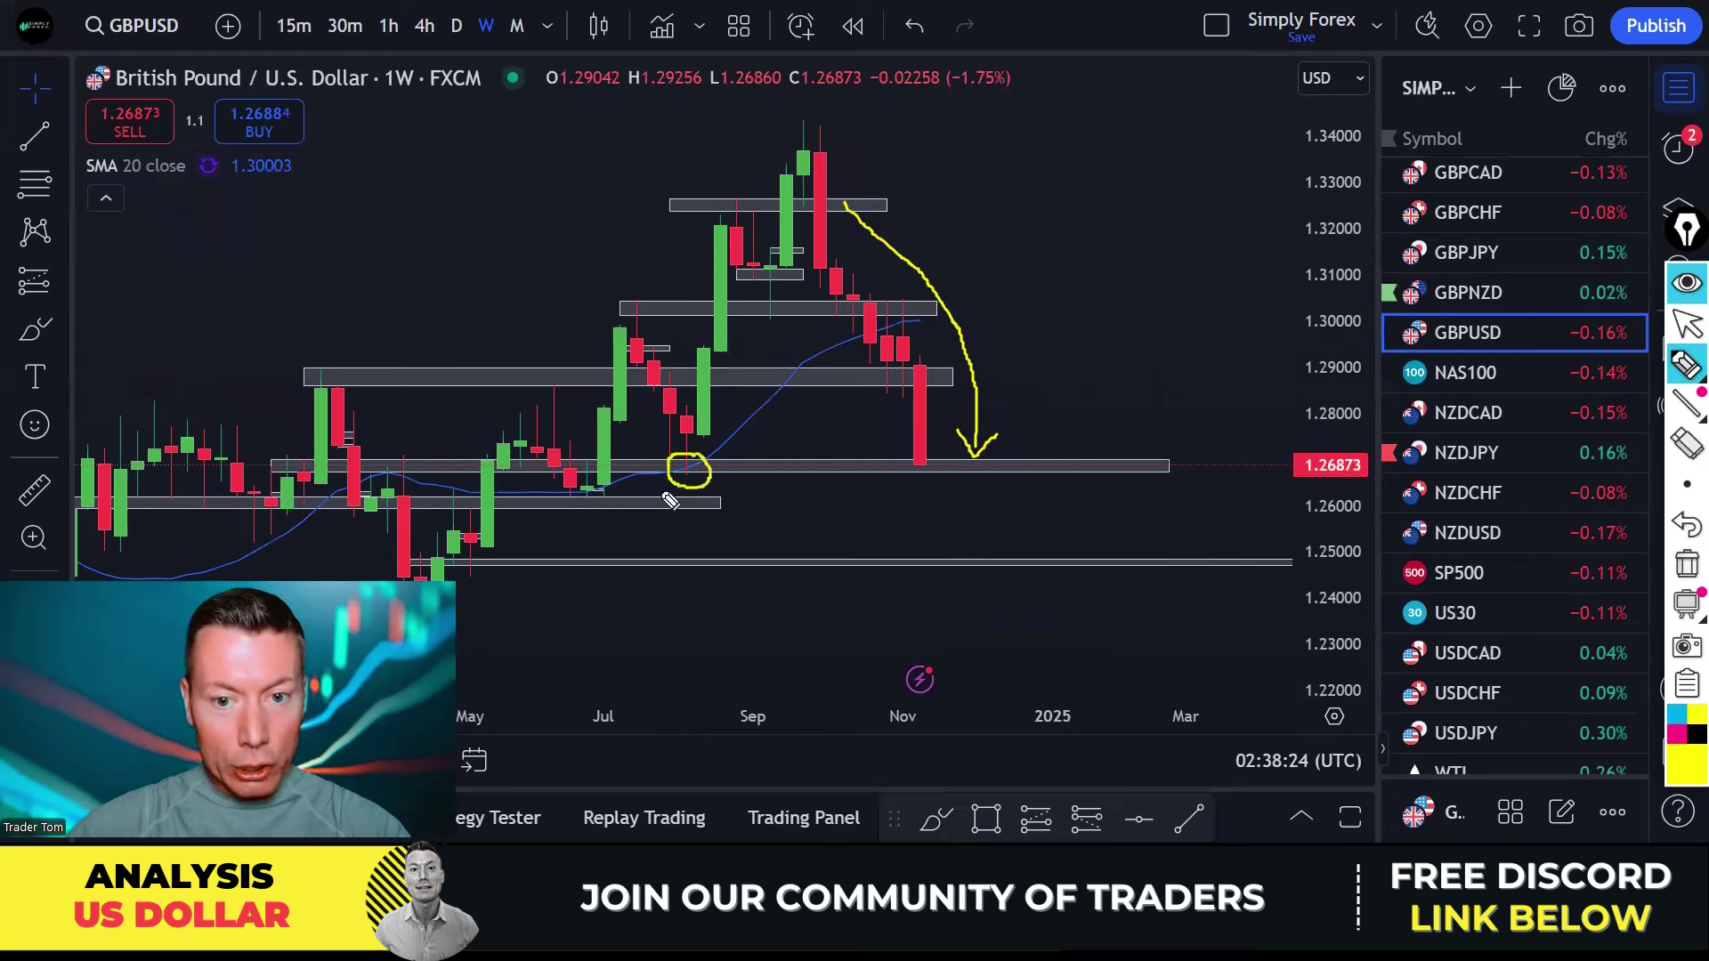
pyautogui.moveTo(914, 466)
pyautogui.mouseDown()
pyautogui.moveTo(952, 450)
pyautogui.moveTo(947, 409)
pyautogui.mouseUp()
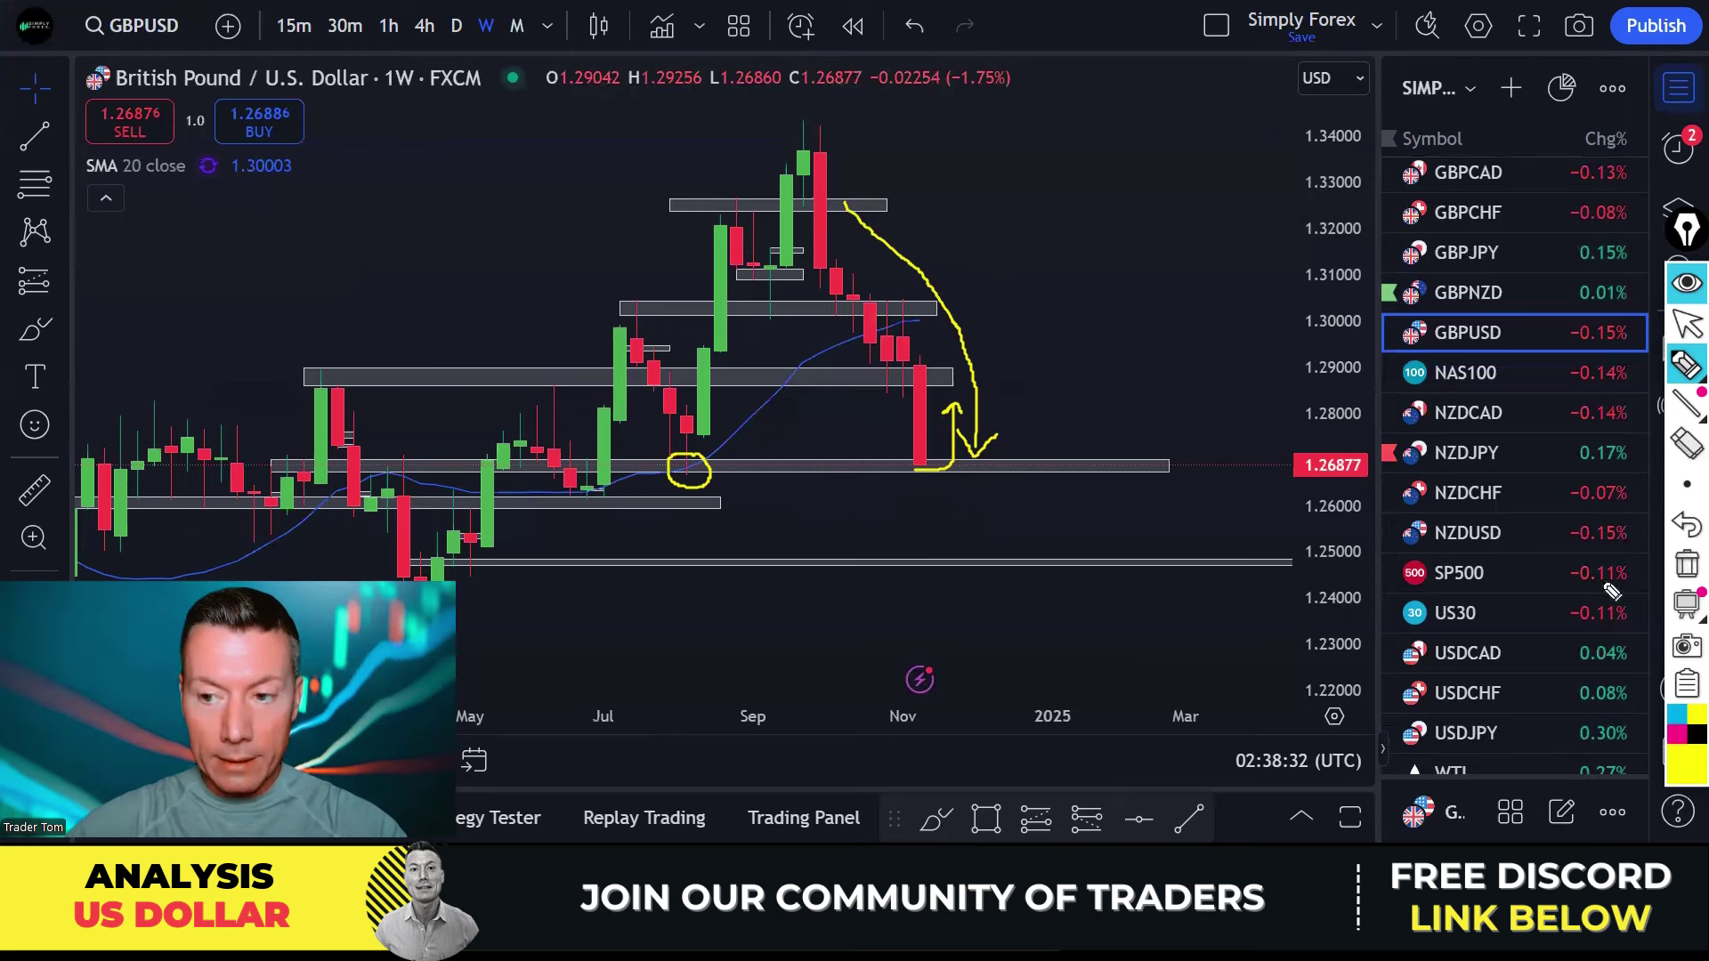
pyautogui.click(1682, 567)
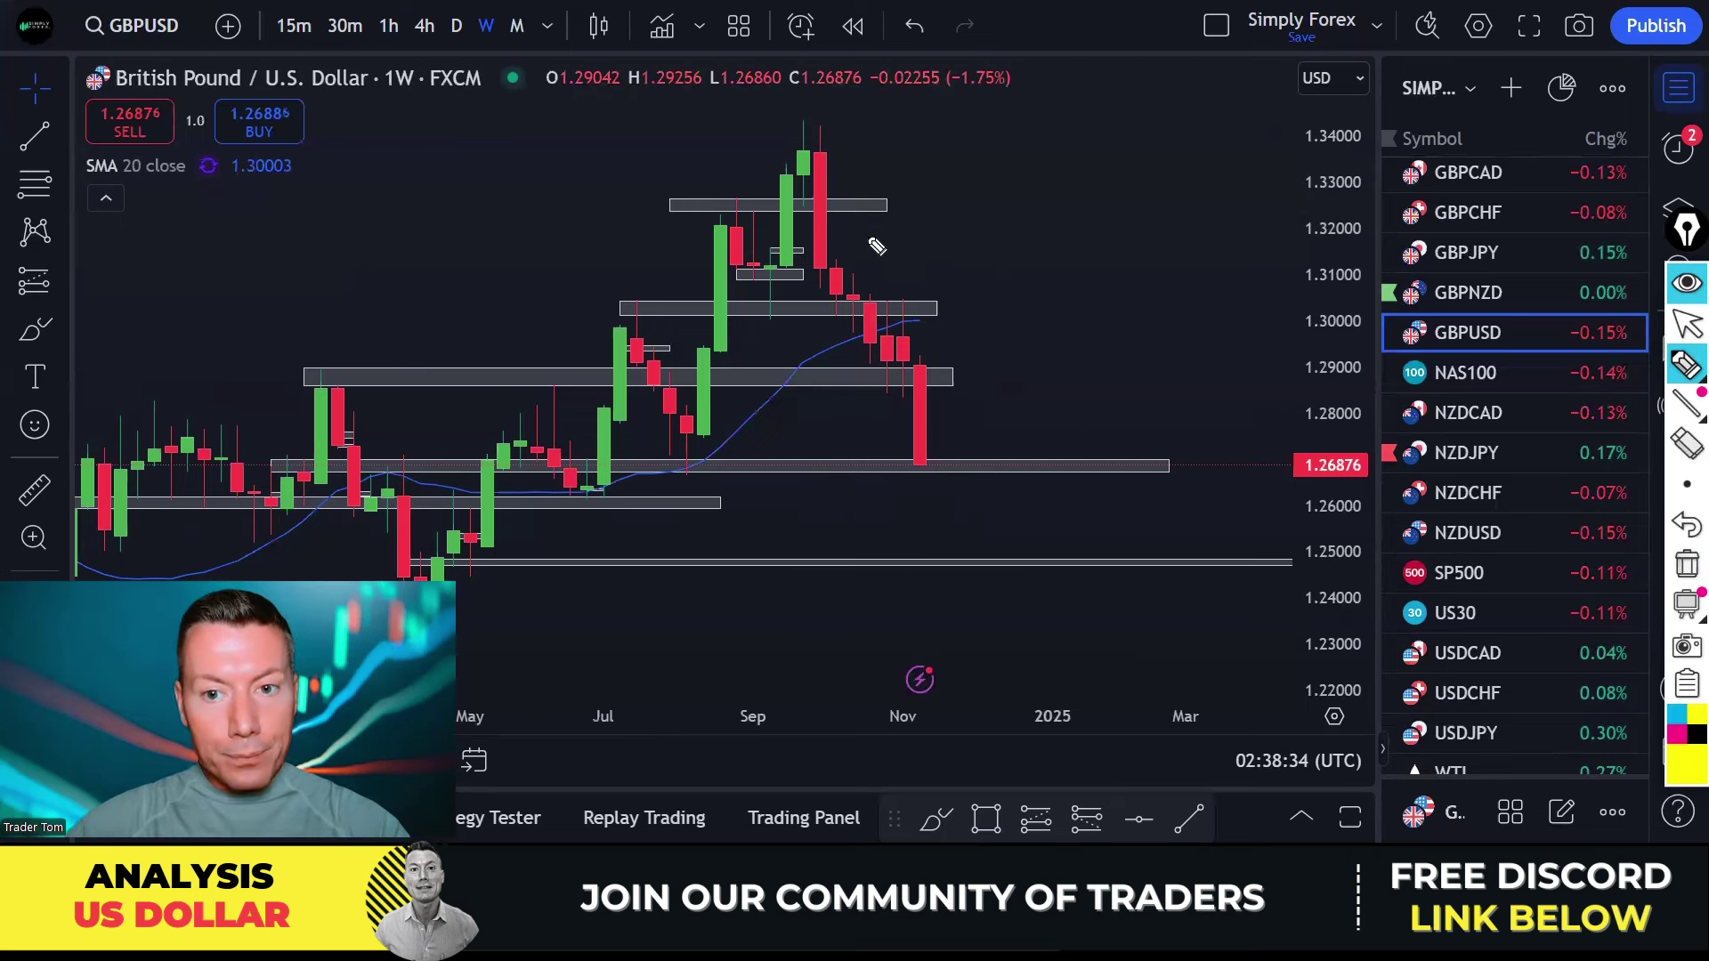
# Trace the decline from the September high with a downward arrow, circle the August low again, and erase the markings.
pyautogui.moveTo(842, 194)
pyautogui.mouseDown()
pyautogui.moveTo(895, 263)
pyautogui.moveTo(964, 433)
pyautogui.moveTo(979, 389)
pyautogui.mouseUp()
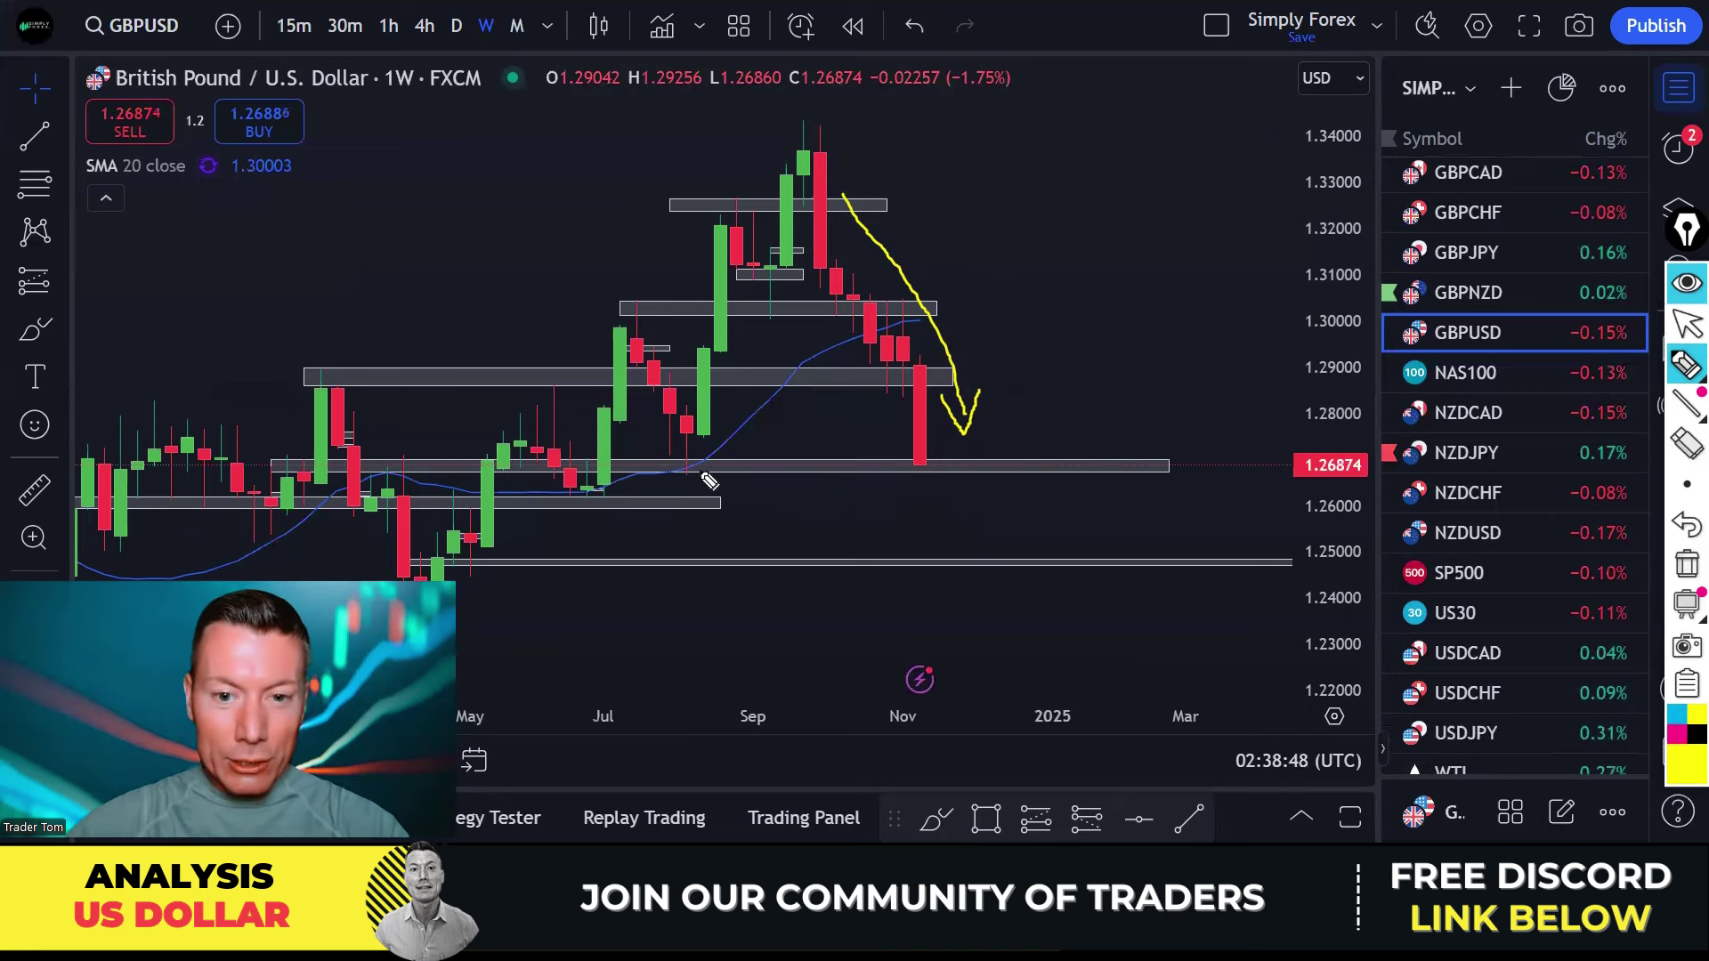
pyautogui.moveTo(697, 463)
pyautogui.mouseDown()
pyautogui.moveTo(679, 494)
pyautogui.moveTo(699, 459)
pyautogui.mouseUp()
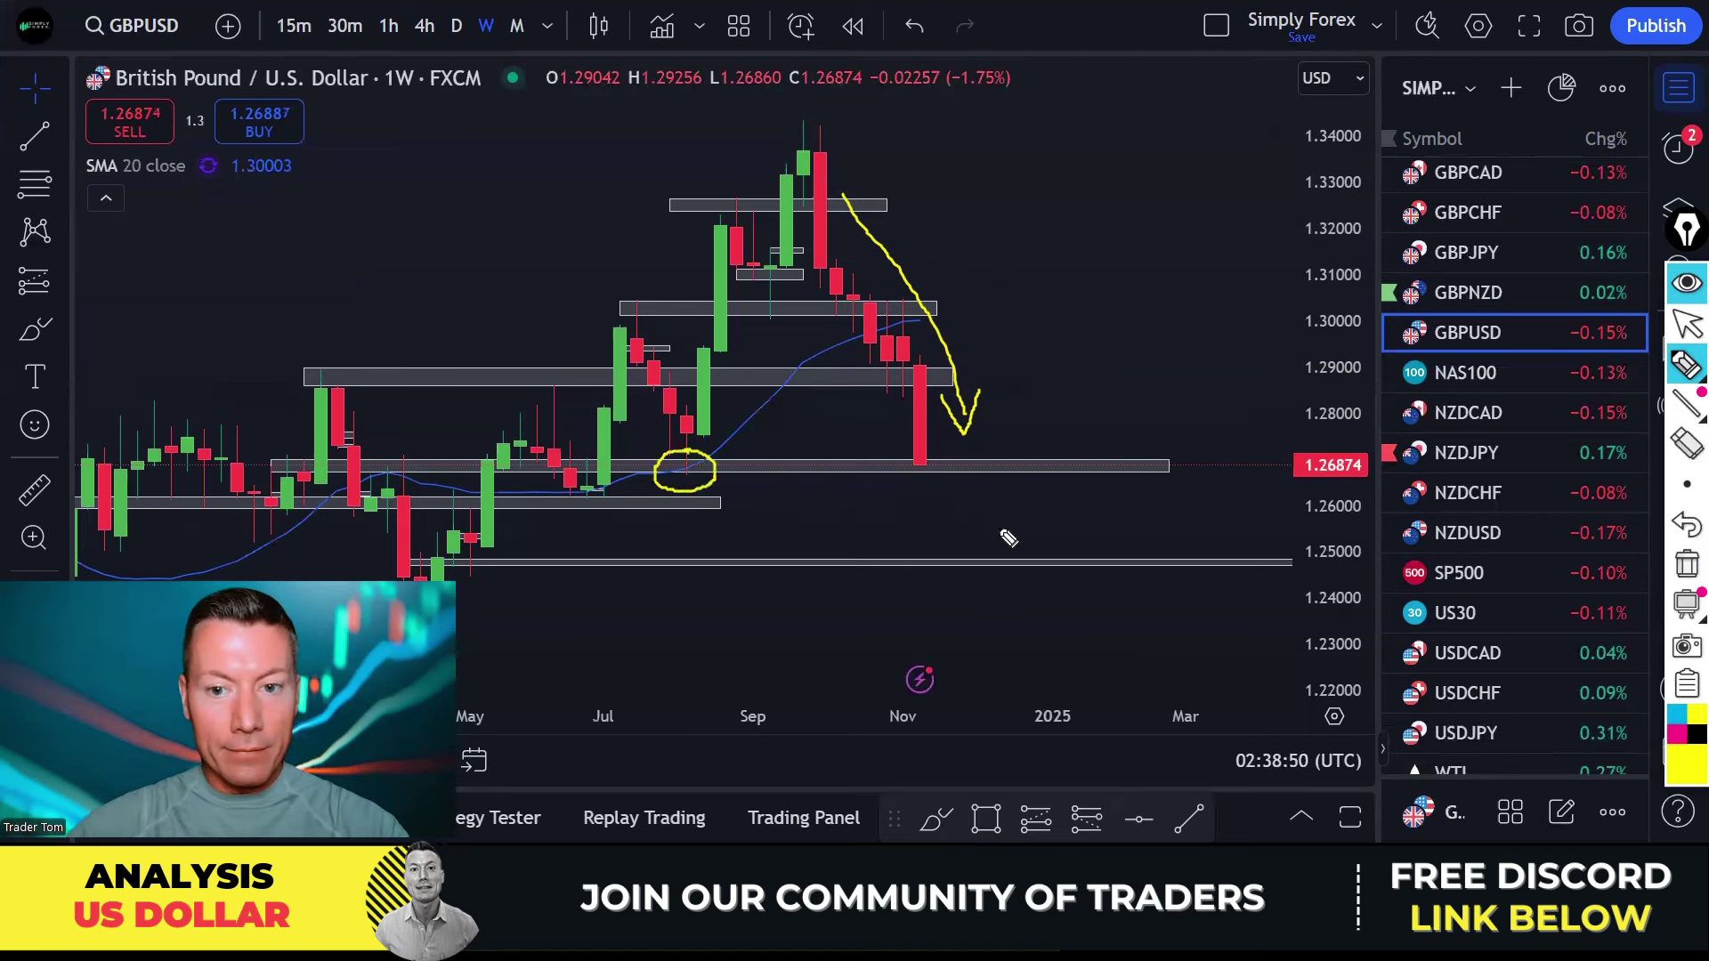
pyautogui.click(1686, 563)
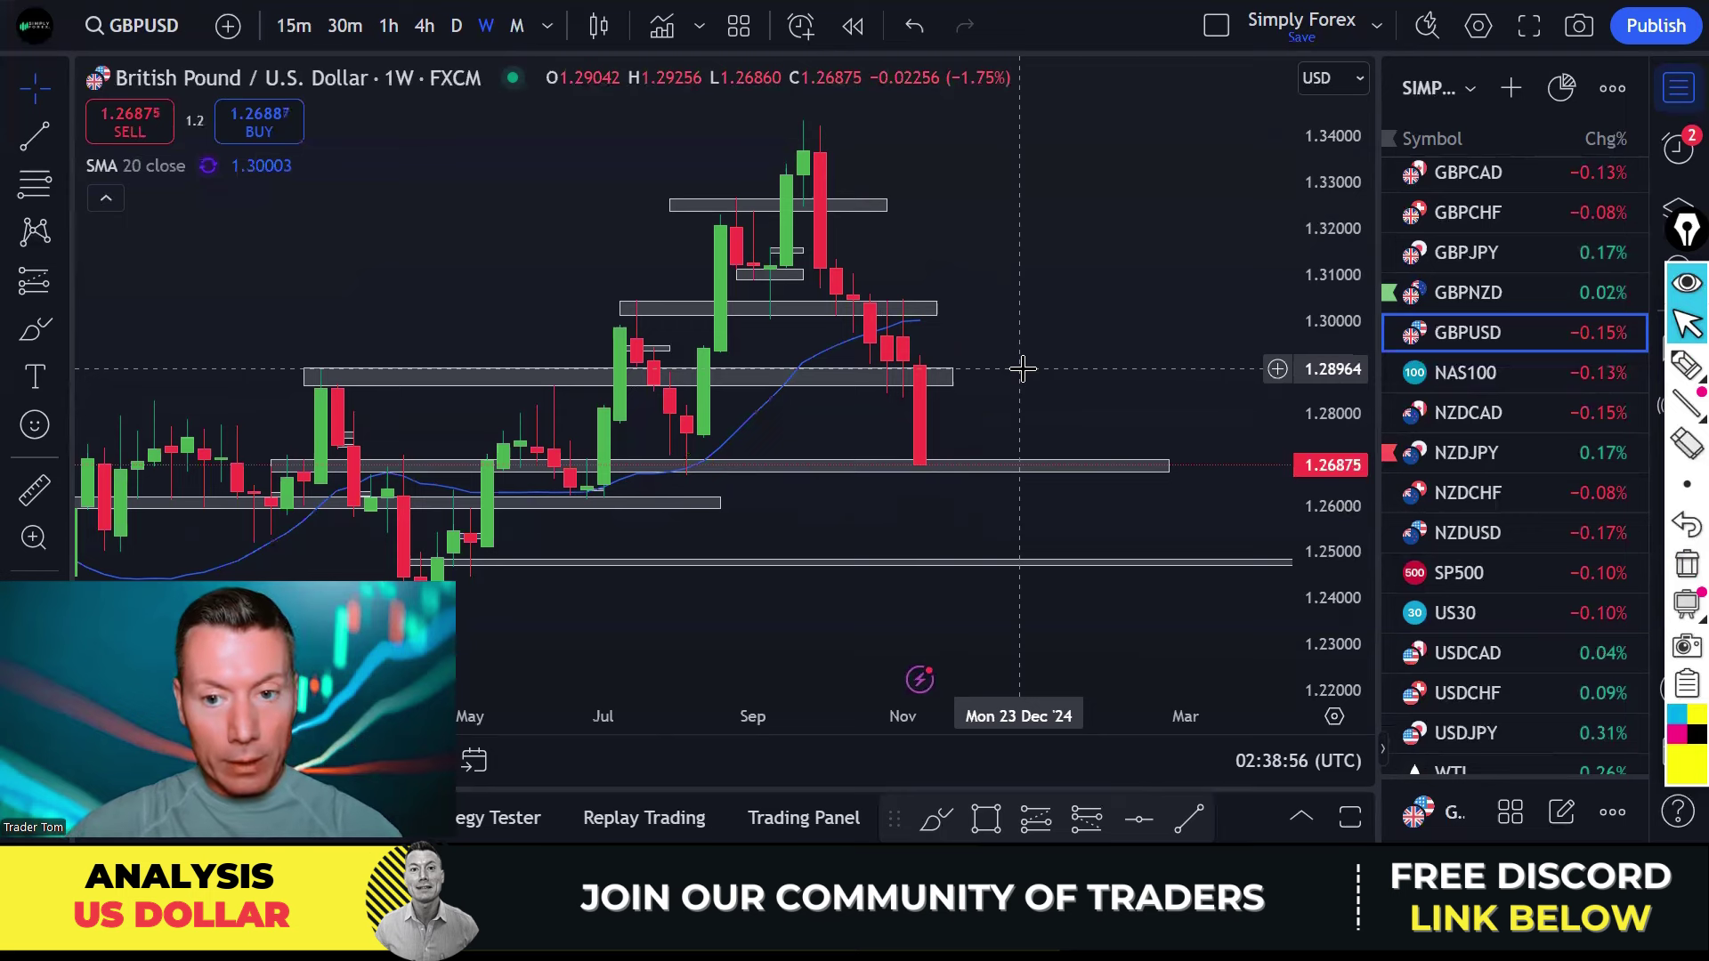
# Bracket the full height of the latest bearish GBPUSD candle with the pen, and erase the bracket.
pyautogui.click(1686, 365)
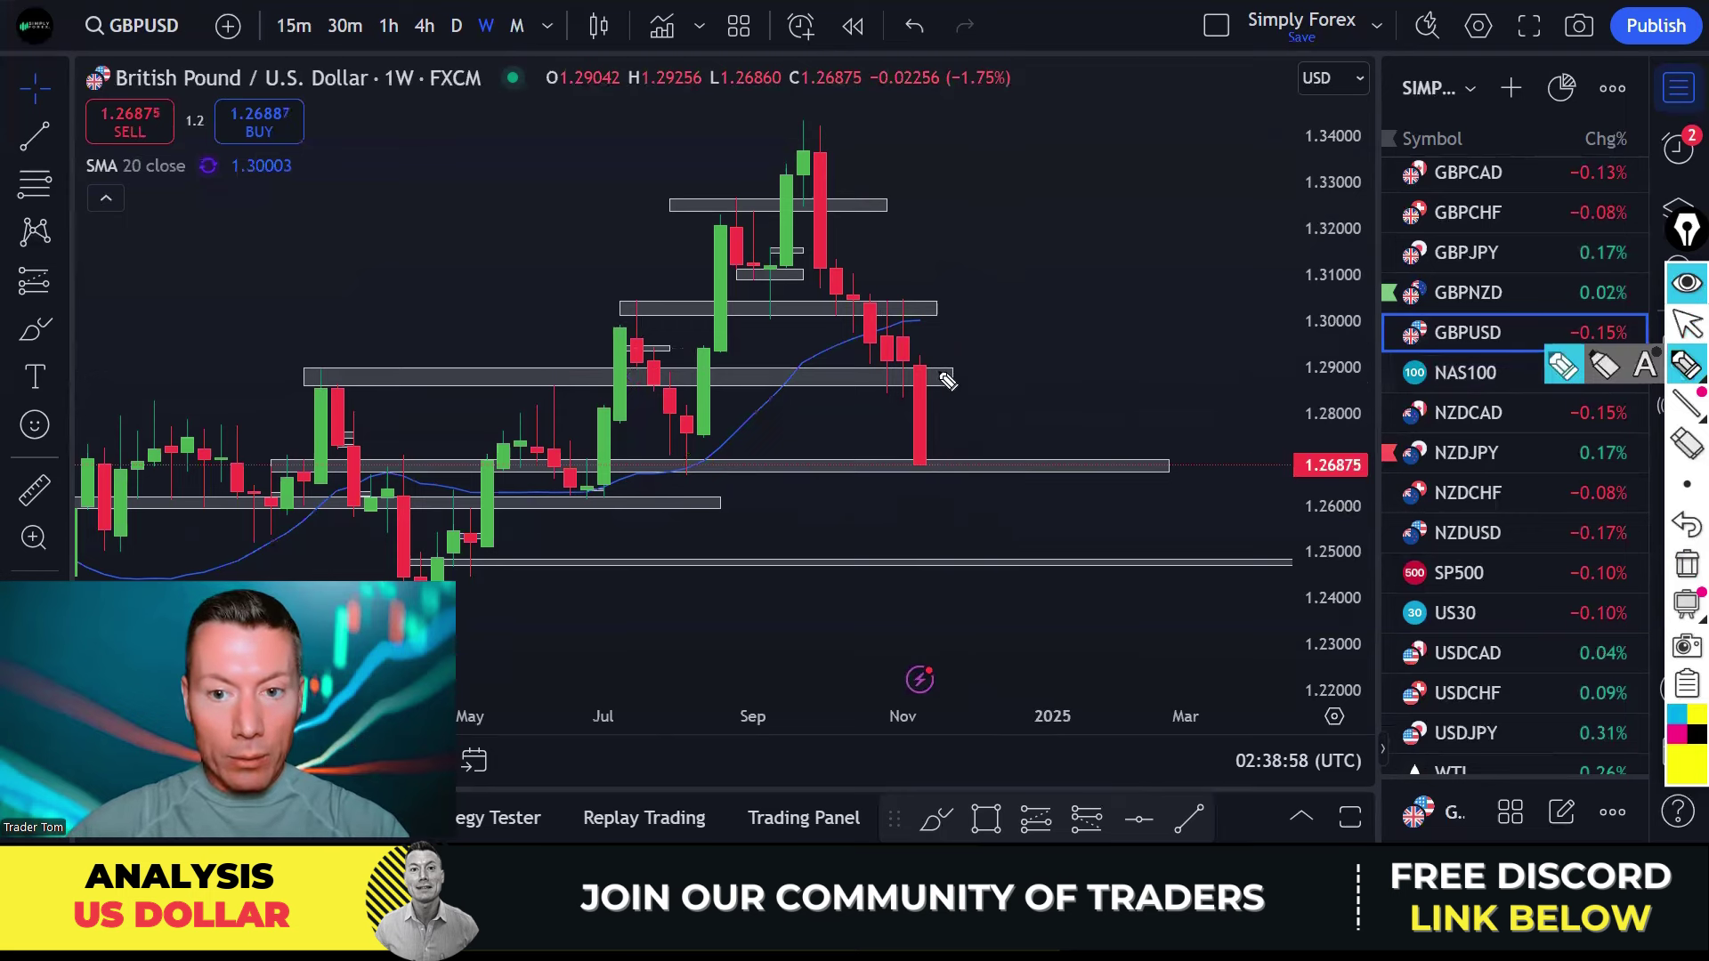
pyautogui.moveTo(930, 354)
pyautogui.mouseDown()
pyautogui.moveTo(907, 365)
pyautogui.moveTo(921, 484)
pyautogui.mouseUp()
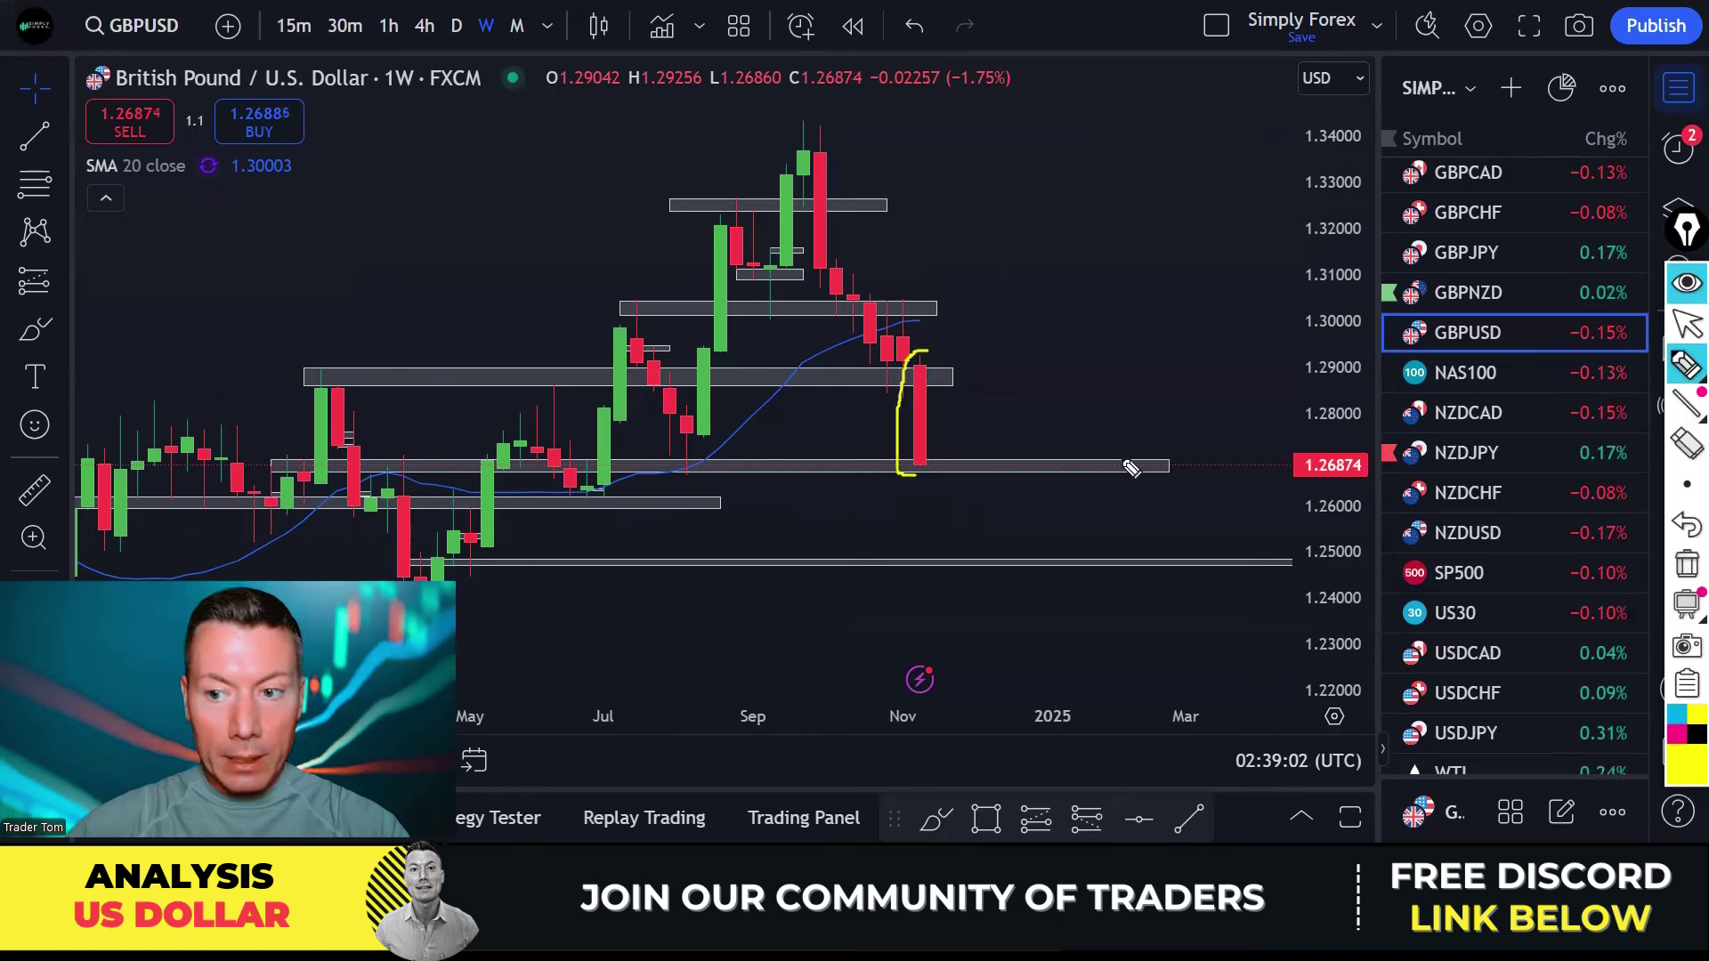
pyautogui.click(1687, 563)
# Outline the latest candle extended below the 1.27 zone, underline the August low, draw an arrow down to the zone below 1.25, and erase everything.
pyautogui.moveTo(917, 374)
pyautogui.mouseDown()
pyautogui.moveTo(909, 485)
pyautogui.moveTo(926, 492)
pyautogui.mouseUp()
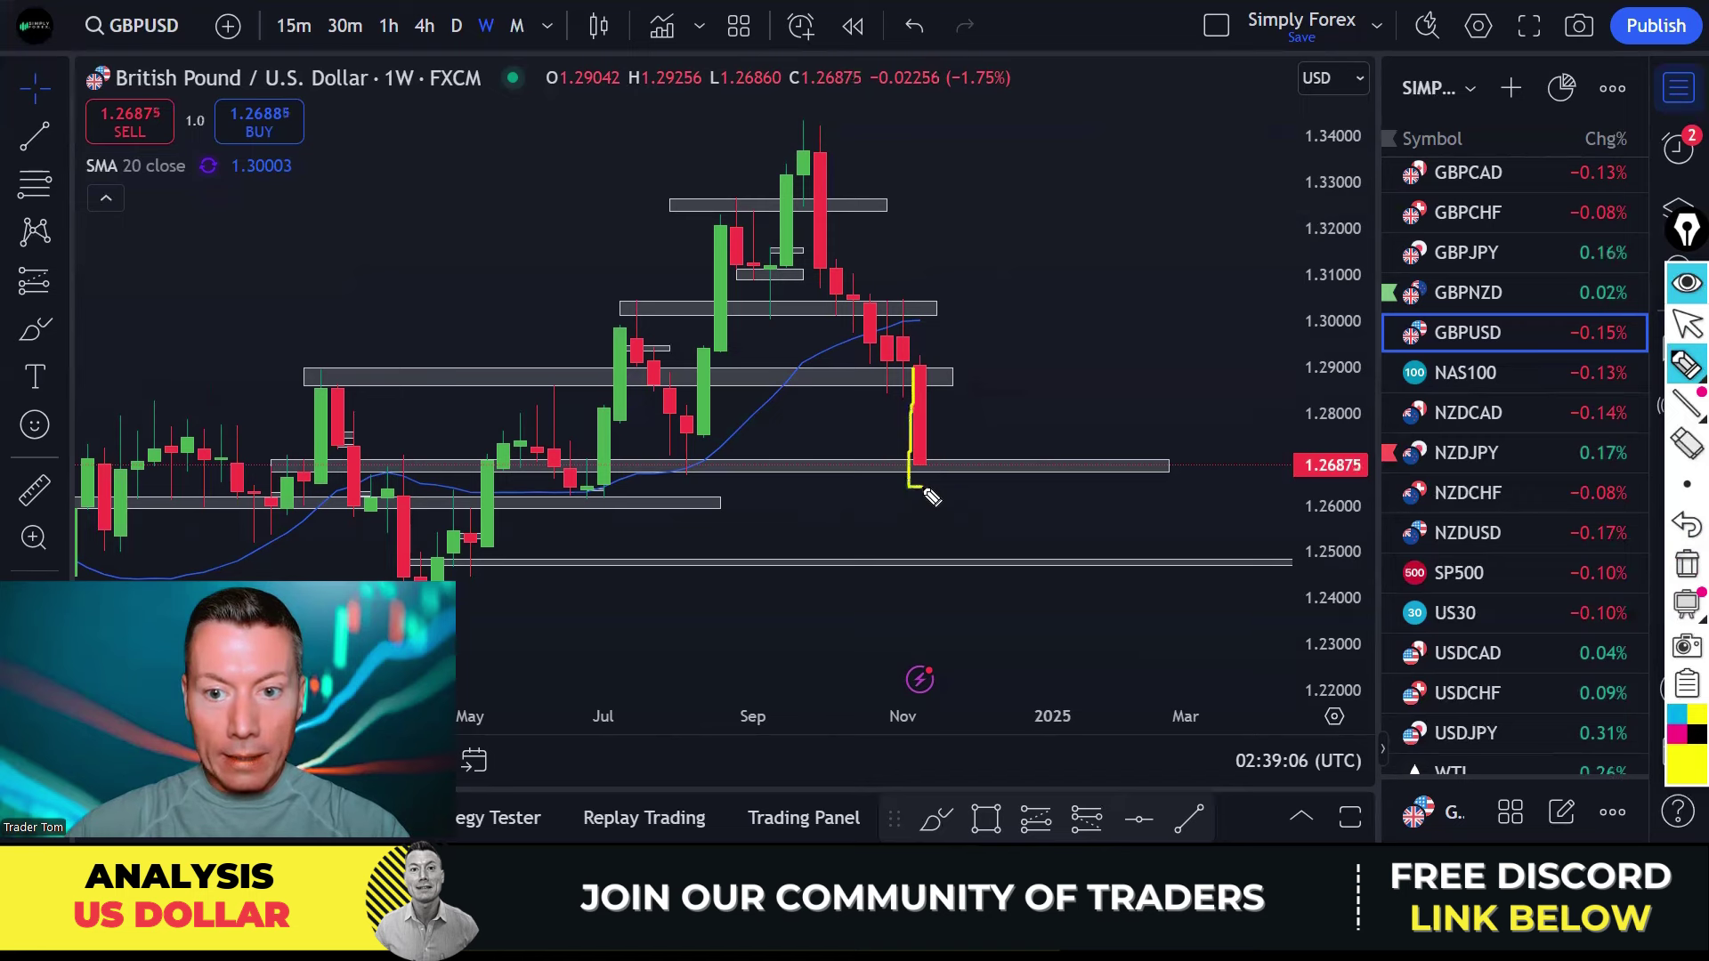
pyautogui.moveTo(925, 376); pyautogui.dragTo(937, 494)
pyautogui.moveTo(706, 464); pyautogui.dragTo(666, 464)
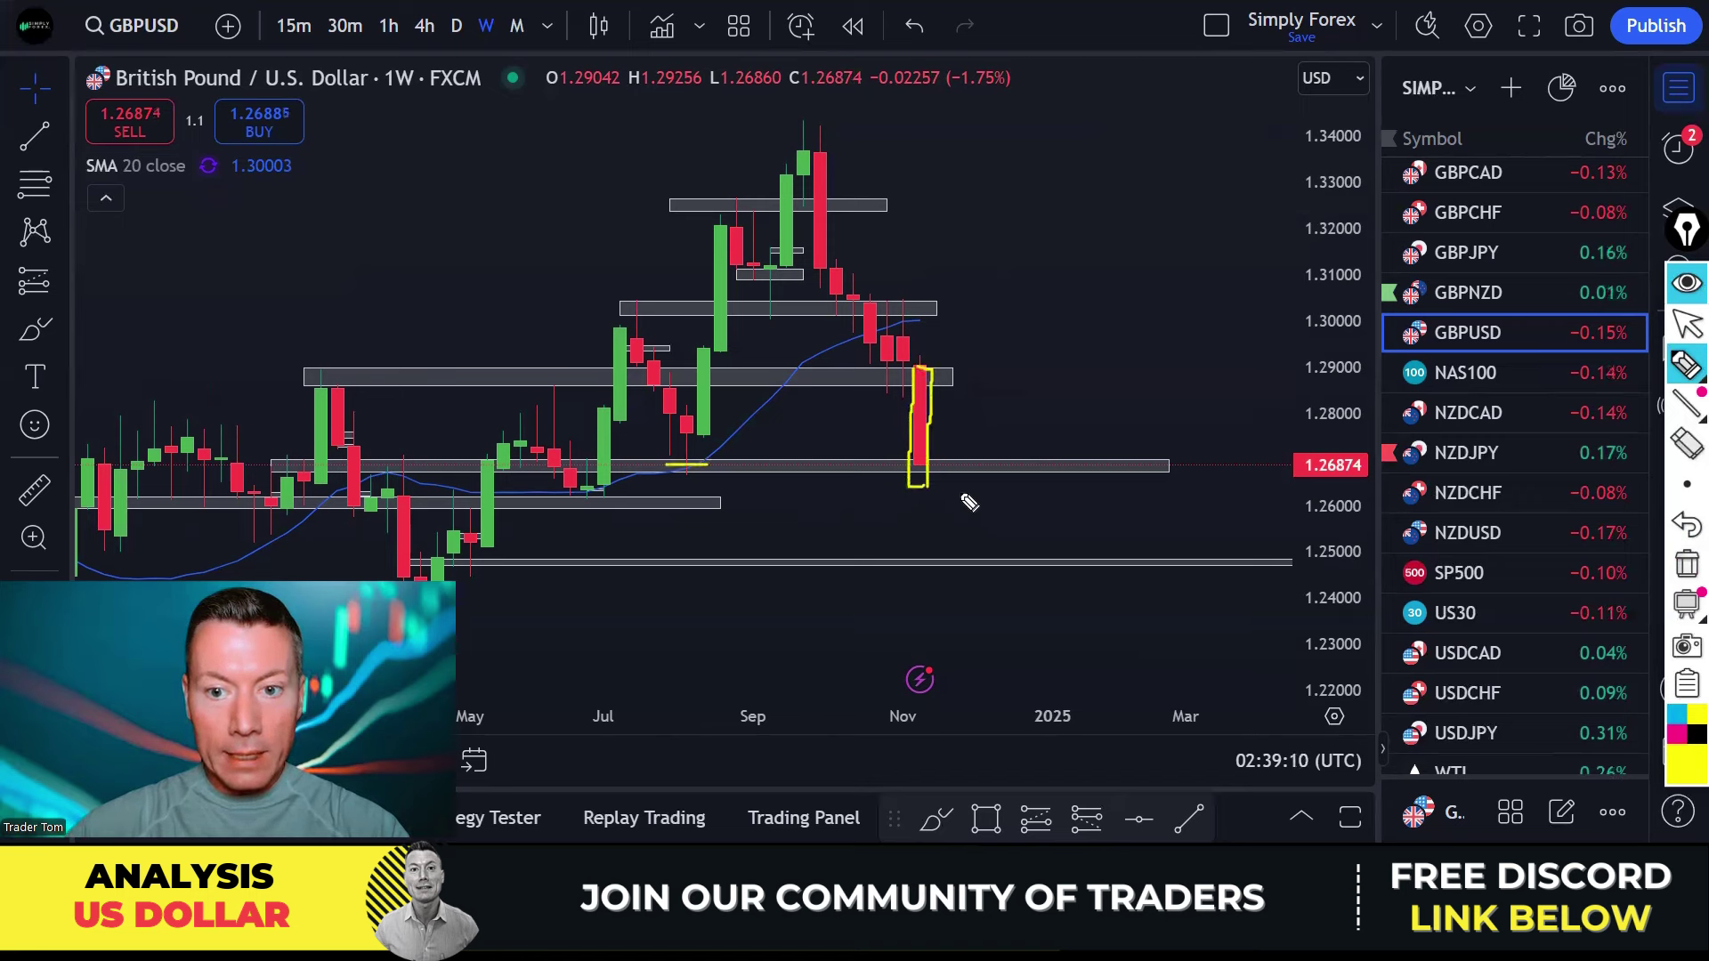
pyautogui.moveTo(946, 494)
pyautogui.mouseDown()
pyautogui.moveTo(970, 552)
pyautogui.moveTo(984, 543)
pyautogui.mouseUp()
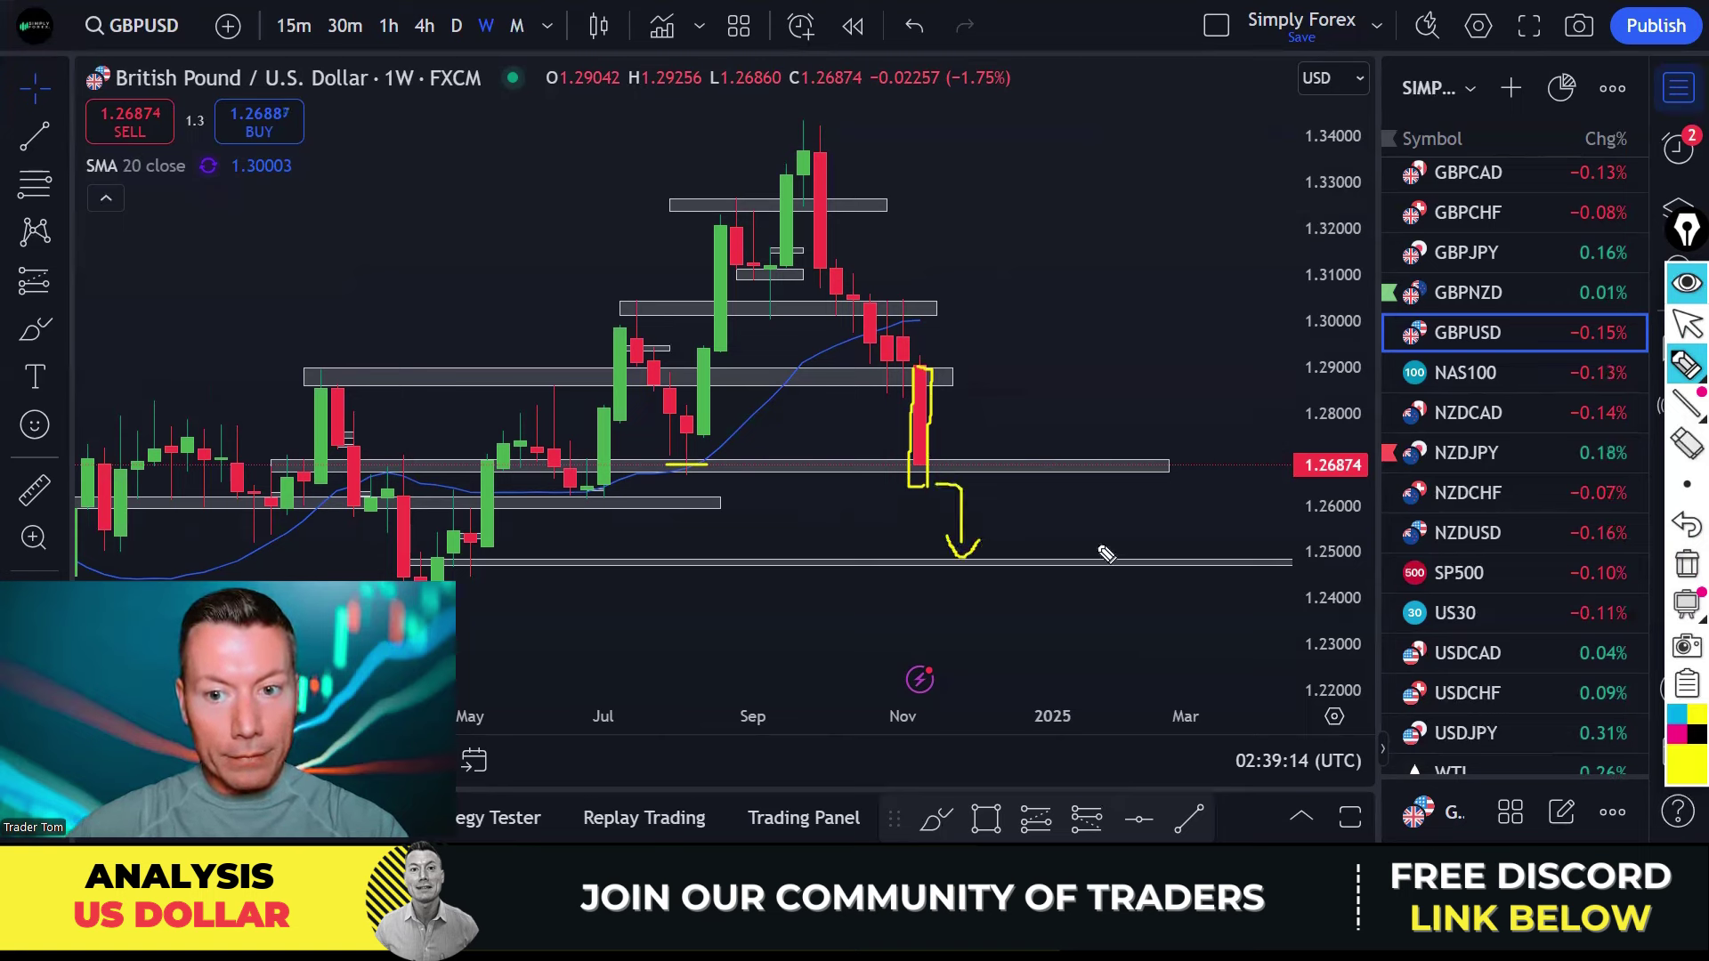
pyautogui.click(1673, 568)
# Sketch a candle with a long lower wick at the 1.27 zone, underline both lows, draw an upward arrow, and erase the markings.
pyautogui.moveTo(946, 431)
pyautogui.mouseDown()
pyautogui.moveTo(941, 487)
pyautogui.moveTo(949, 442)
pyautogui.mouseUp()
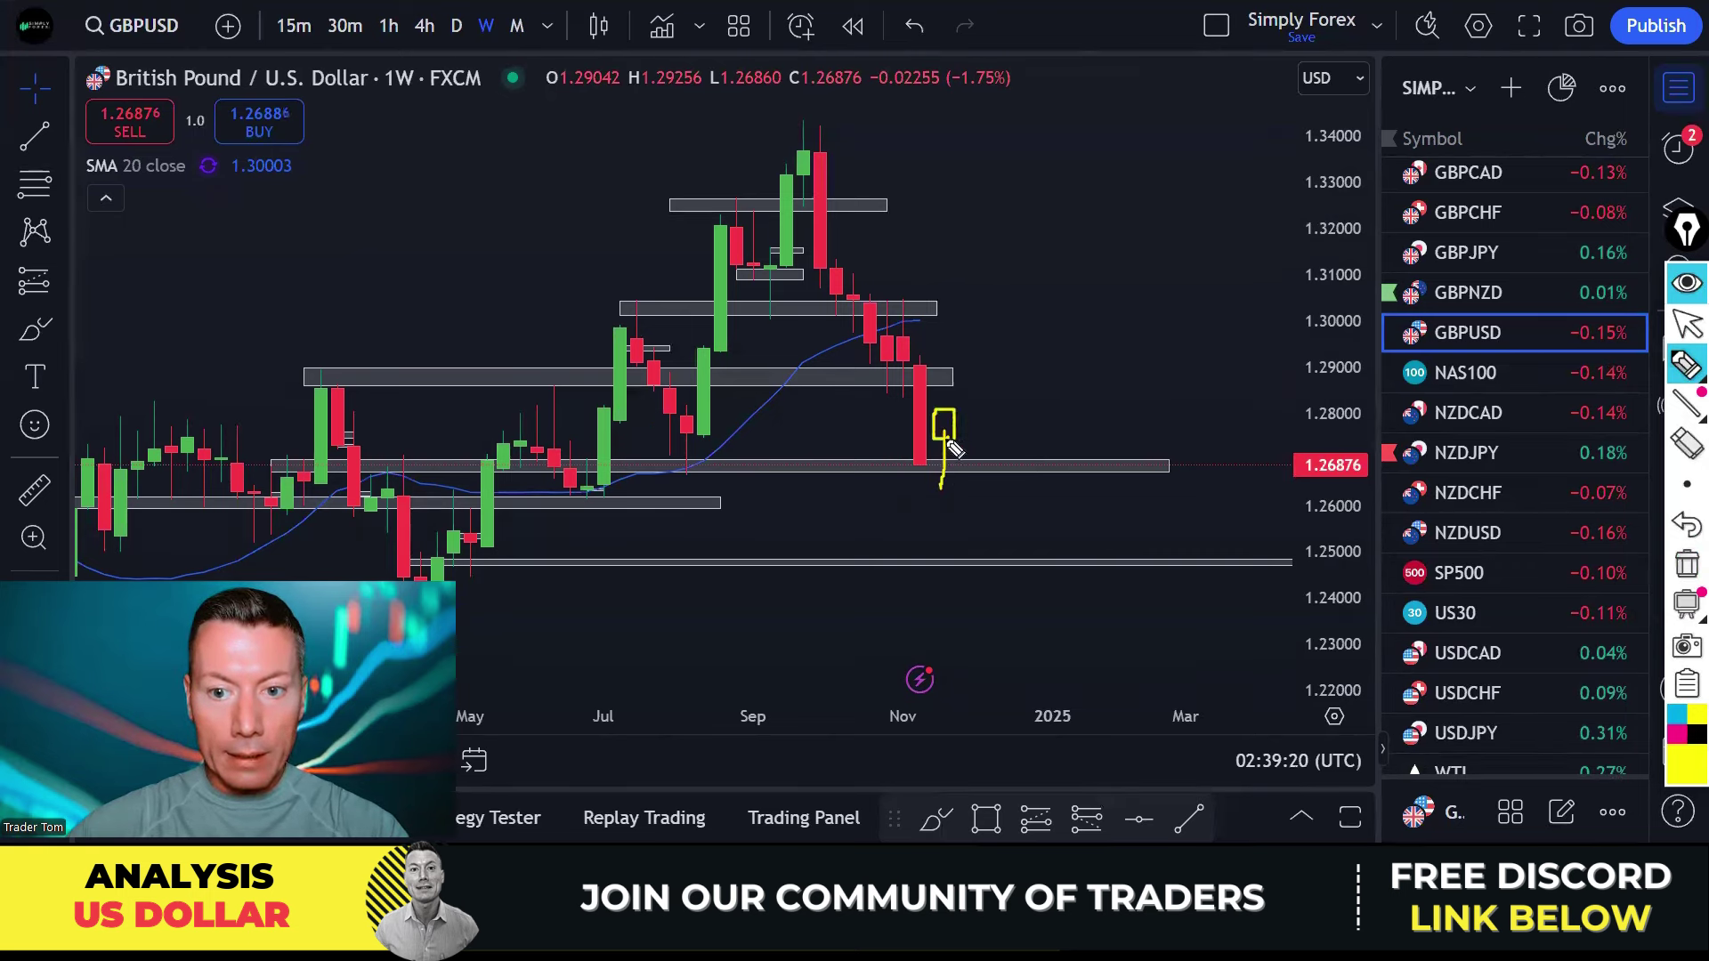
pyautogui.moveTo(637, 457); pyautogui.dragTo(703, 455)
pyautogui.moveTo(875, 461); pyautogui.dragTo(936, 461)
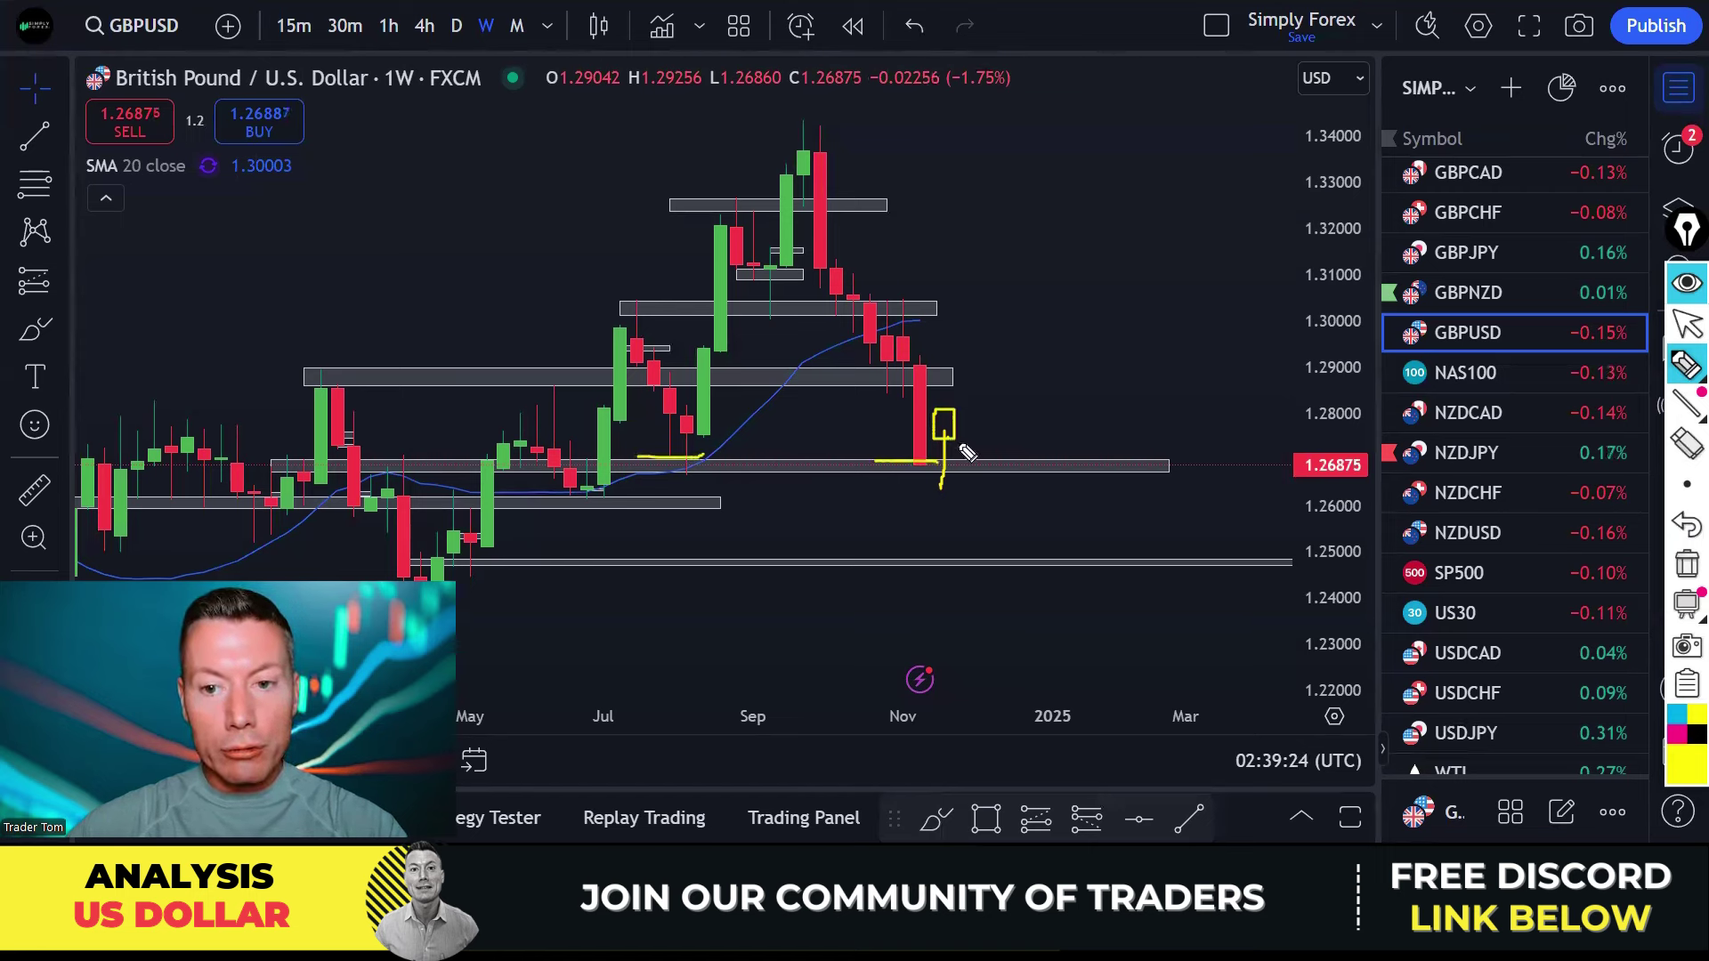
pyautogui.moveTo(959, 442)
pyautogui.mouseDown()
pyautogui.moveTo(979, 456)
pyautogui.moveTo(1010, 397)
pyautogui.mouseUp()
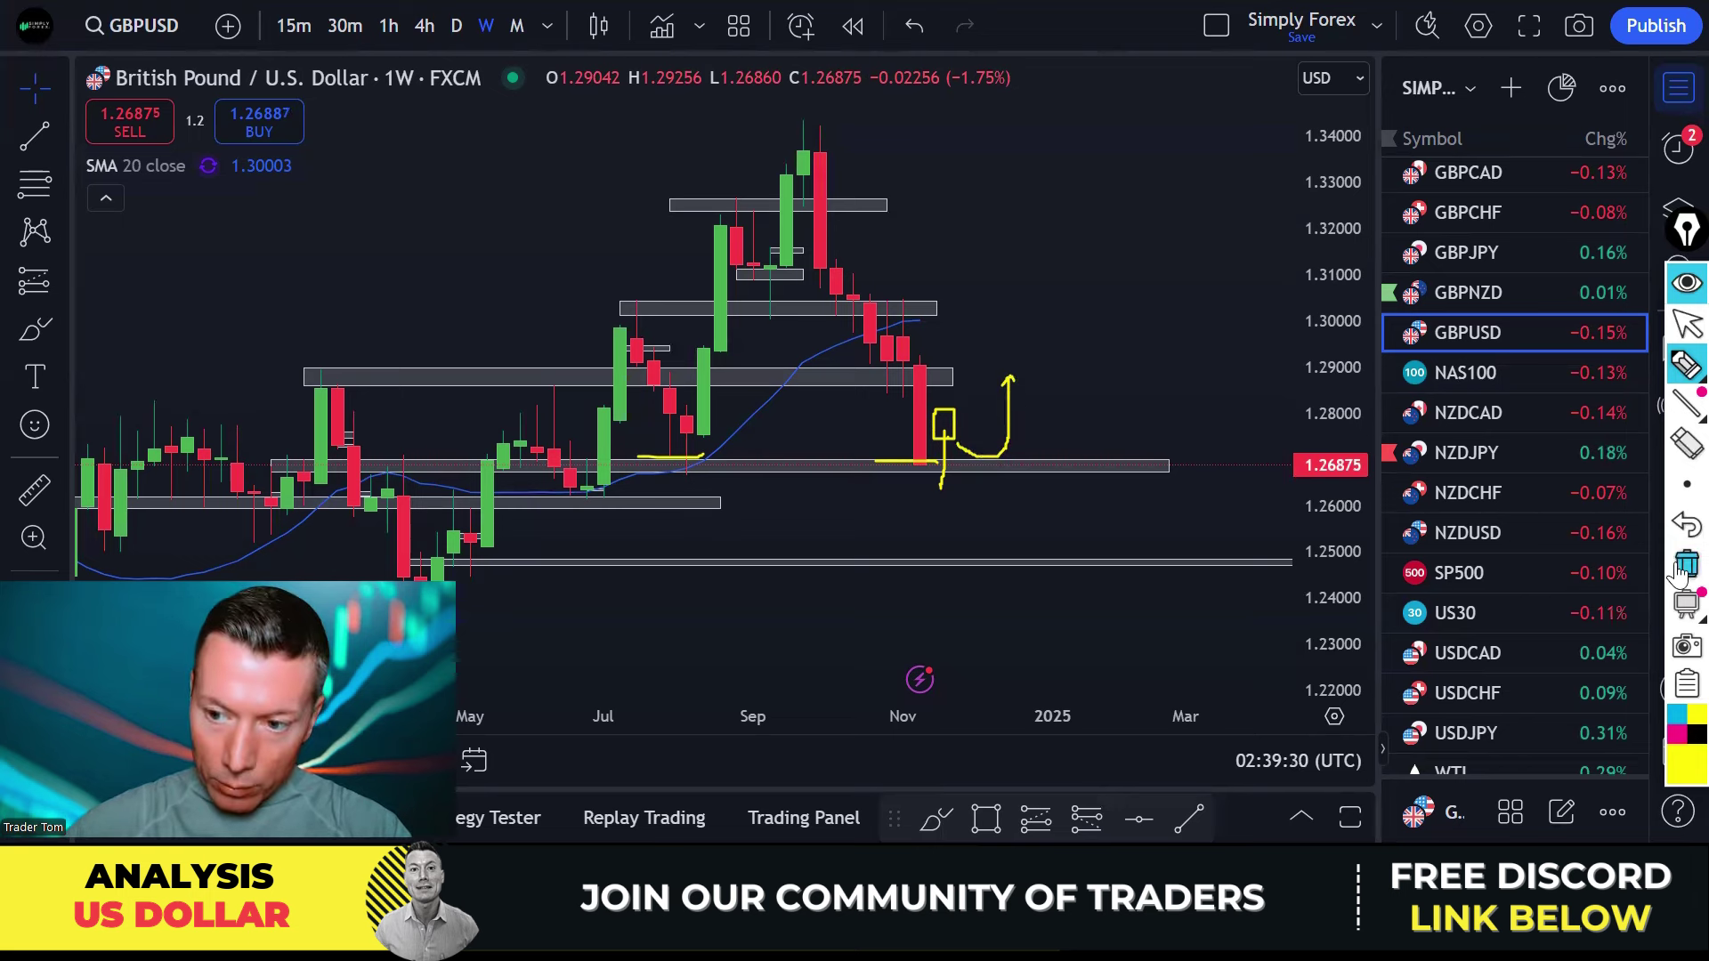
pyautogui.click(1687, 564)
pyautogui.press('Escape')
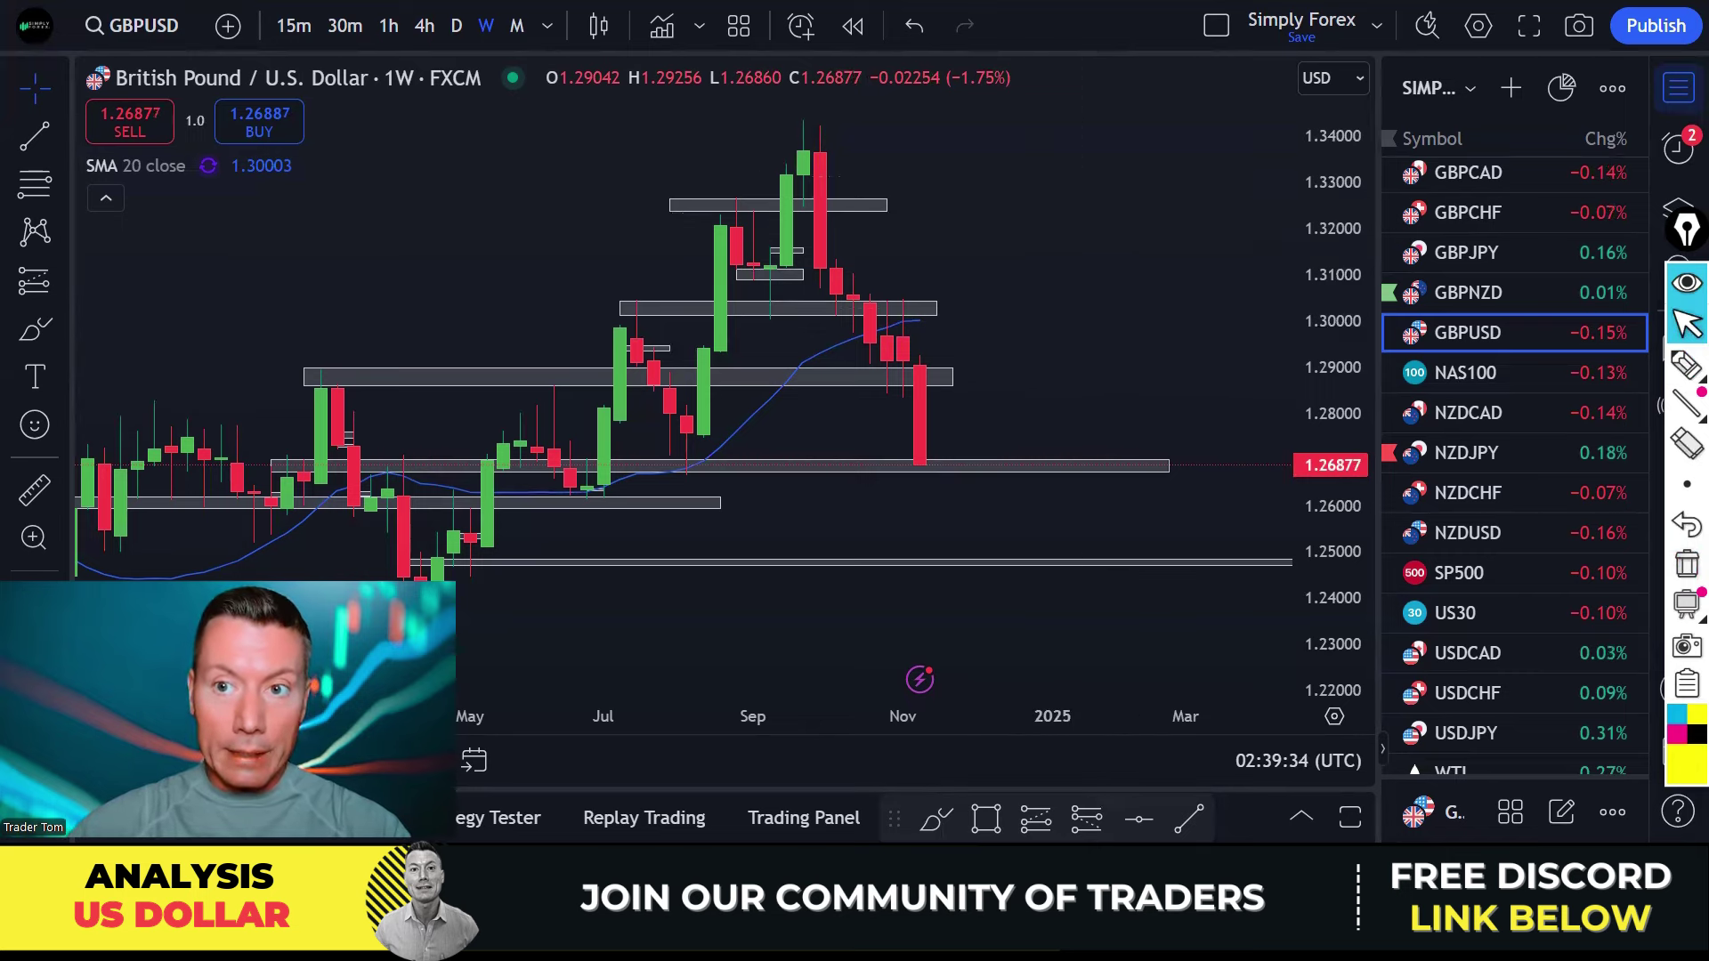
# Switch to the Investing.com economic calendar, circle the 13:30 to 16:00 USD events, underline the high-impact ones, and erase the markings.
pyautogui.hotkey('alt', 'Tab')
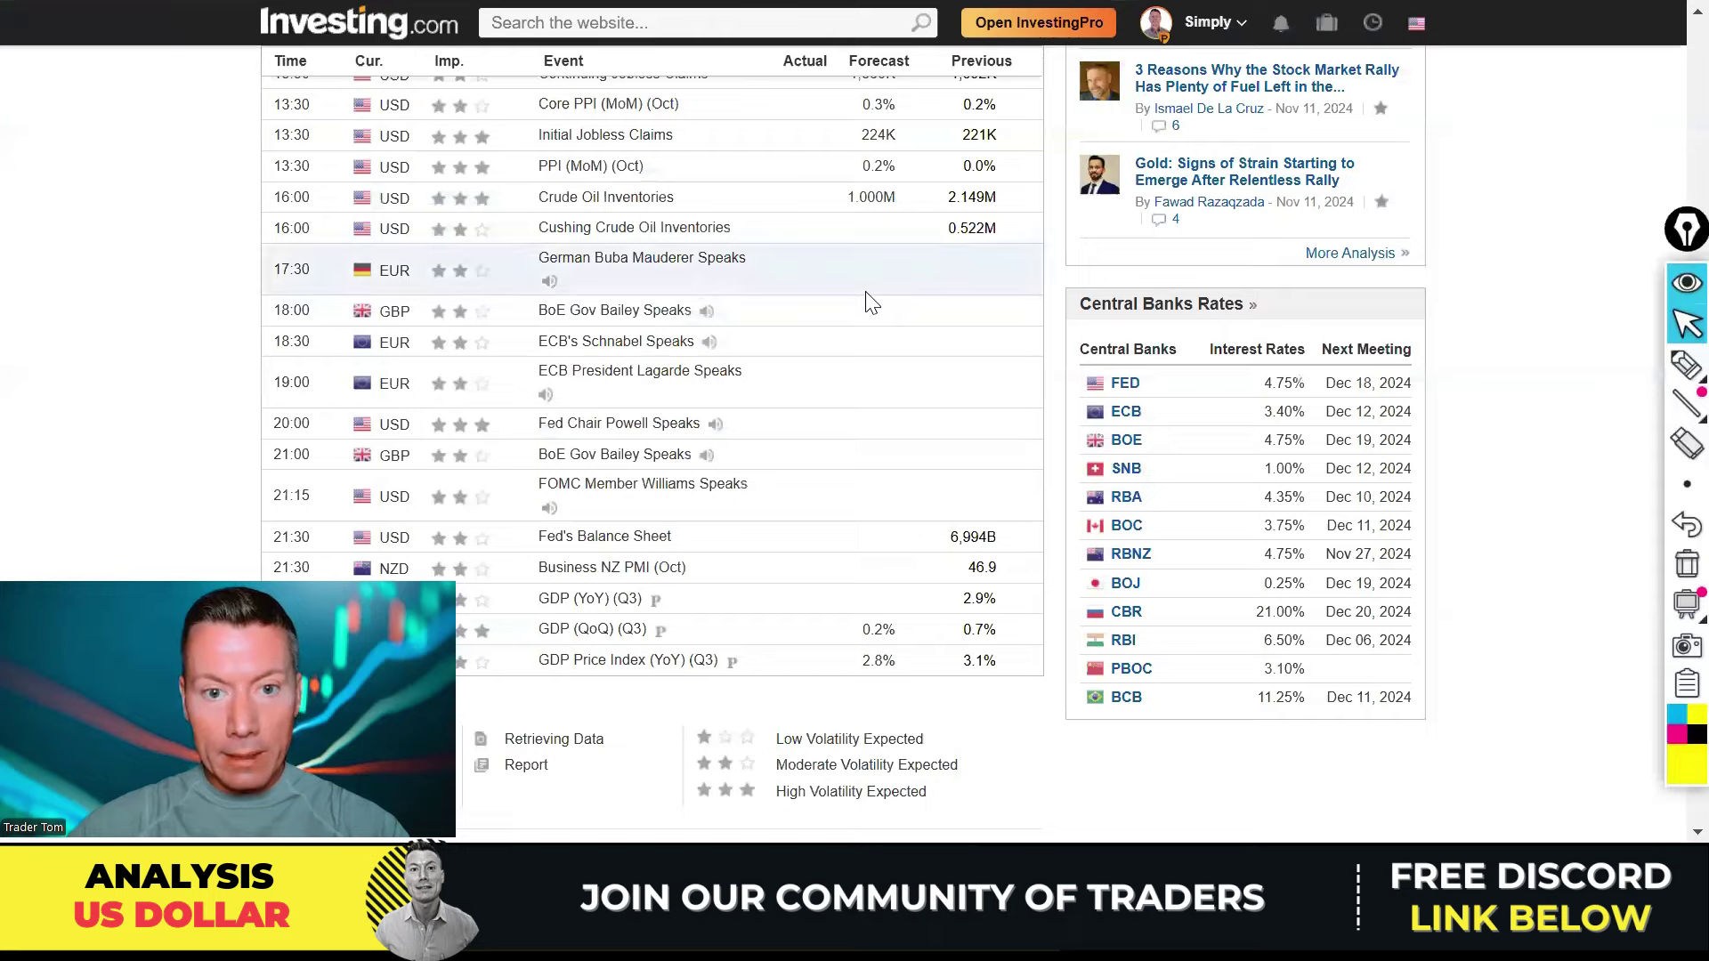
pyautogui.scroll(2, 872, 302)
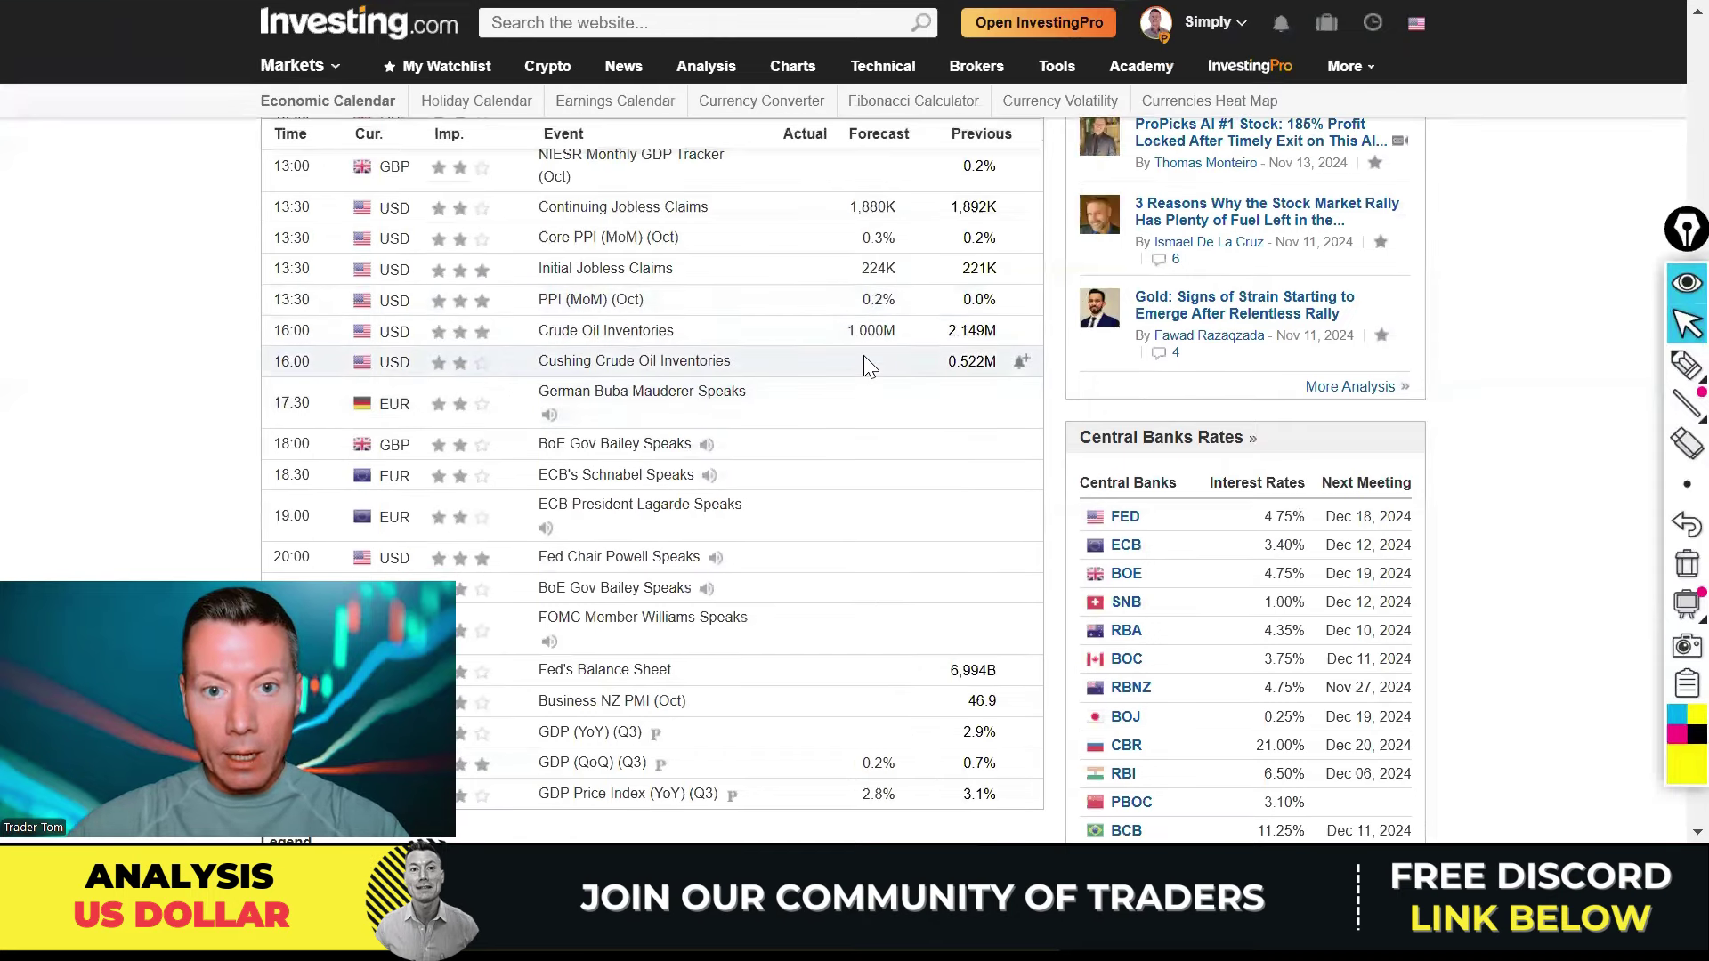
pyautogui.click(1686, 365)
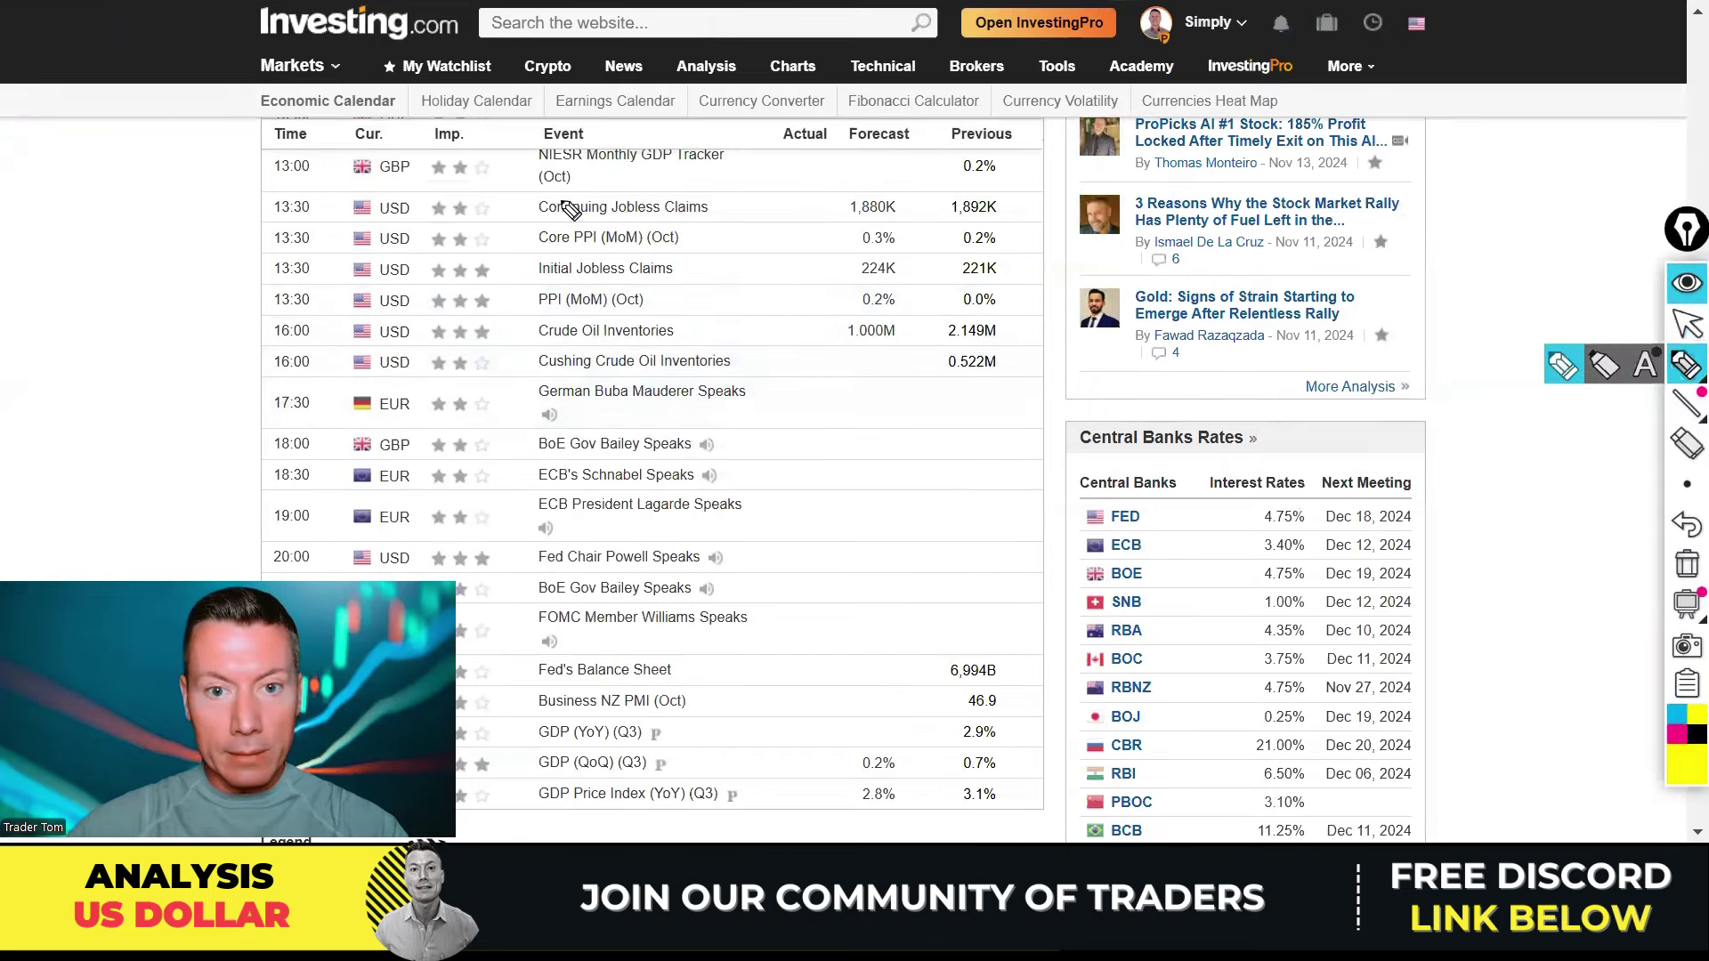
pyautogui.moveTo(525, 202)
pyautogui.mouseDown()
pyautogui.moveTo(284, 206)
pyautogui.moveTo(256, 307)
pyautogui.moveTo(294, 378)
pyautogui.moveTo(935, 383)
pyautogui.moveTo(1049, 269)
pyautogui.moveTo(664, 190)
pyautogui.mouseUp()
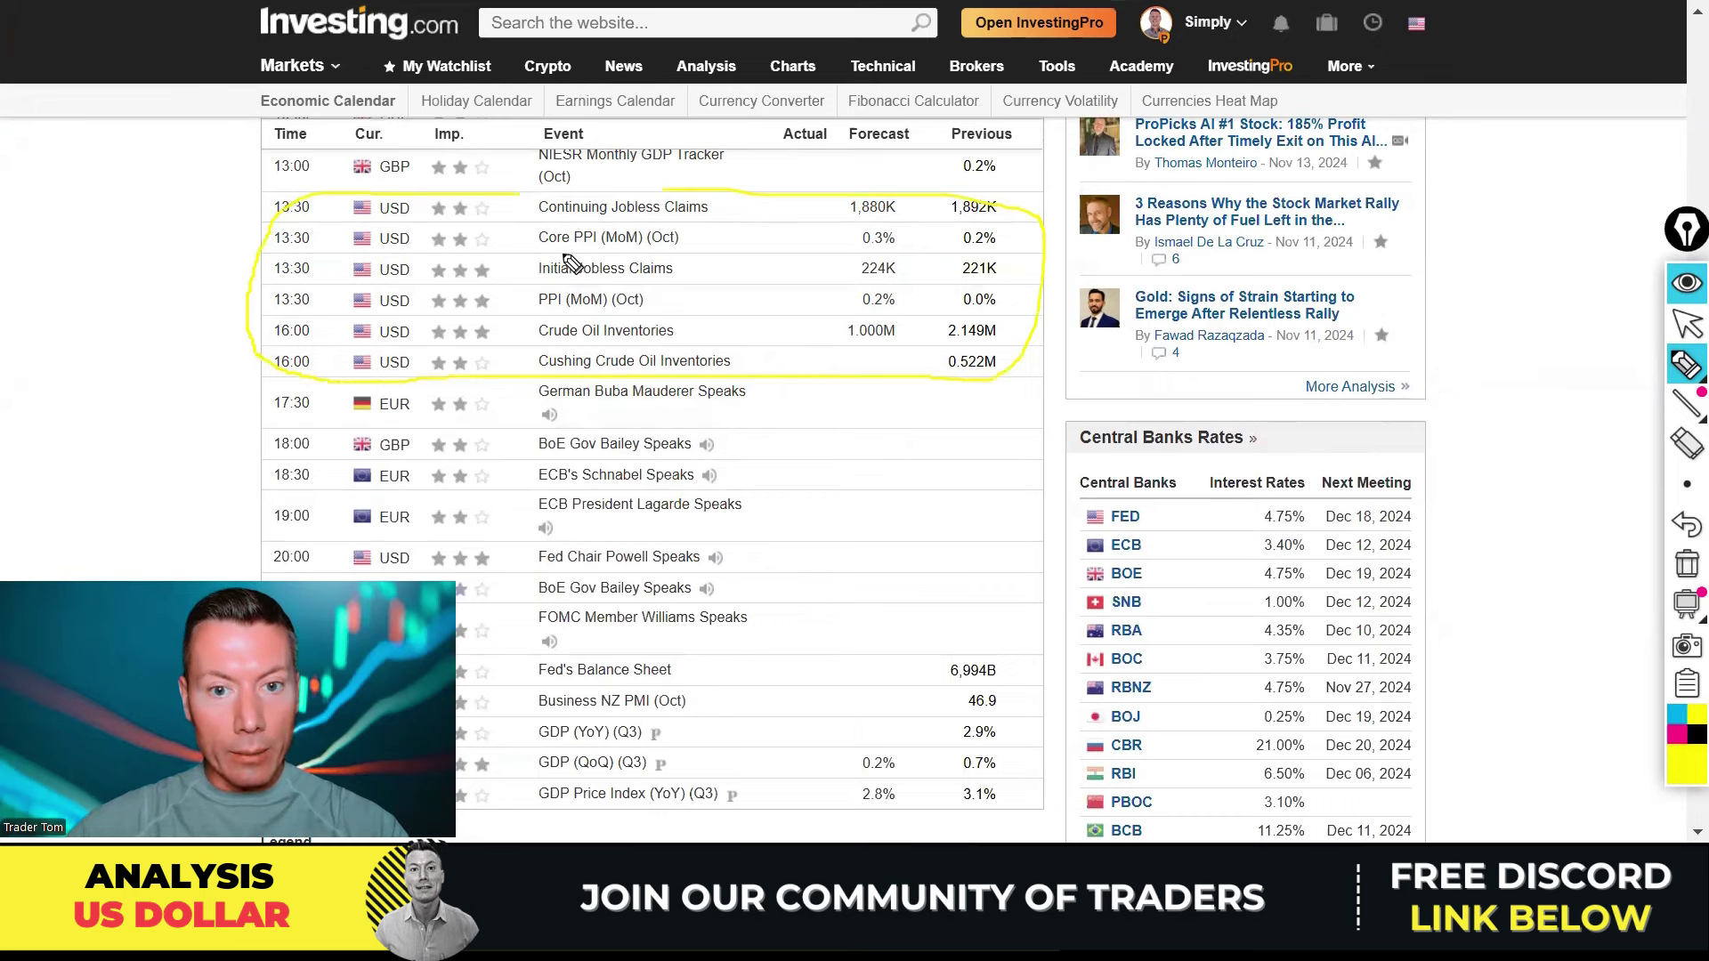
pyautogui.moveTo(539, 281)
pyautogui.mouseDown()
pyautogui.moveTo(577, 281)
pyautogui.moveTo(561, 314)
pyautogui.mouseUp()
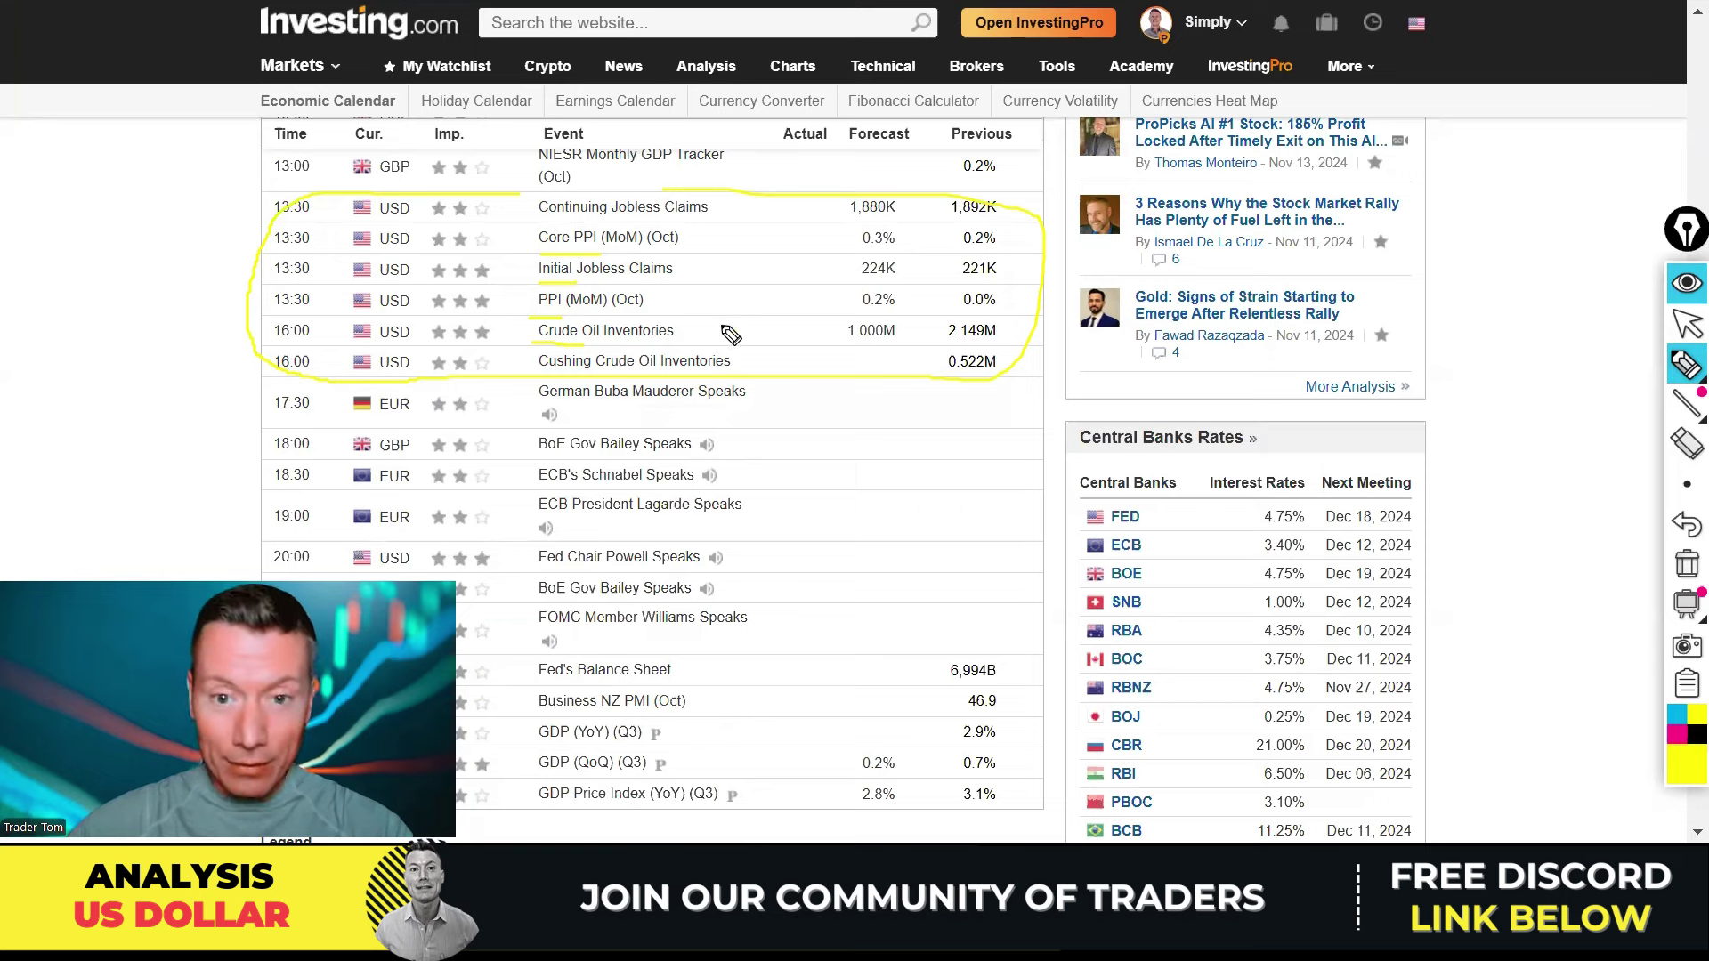
pyautogui.click(1678, 574)
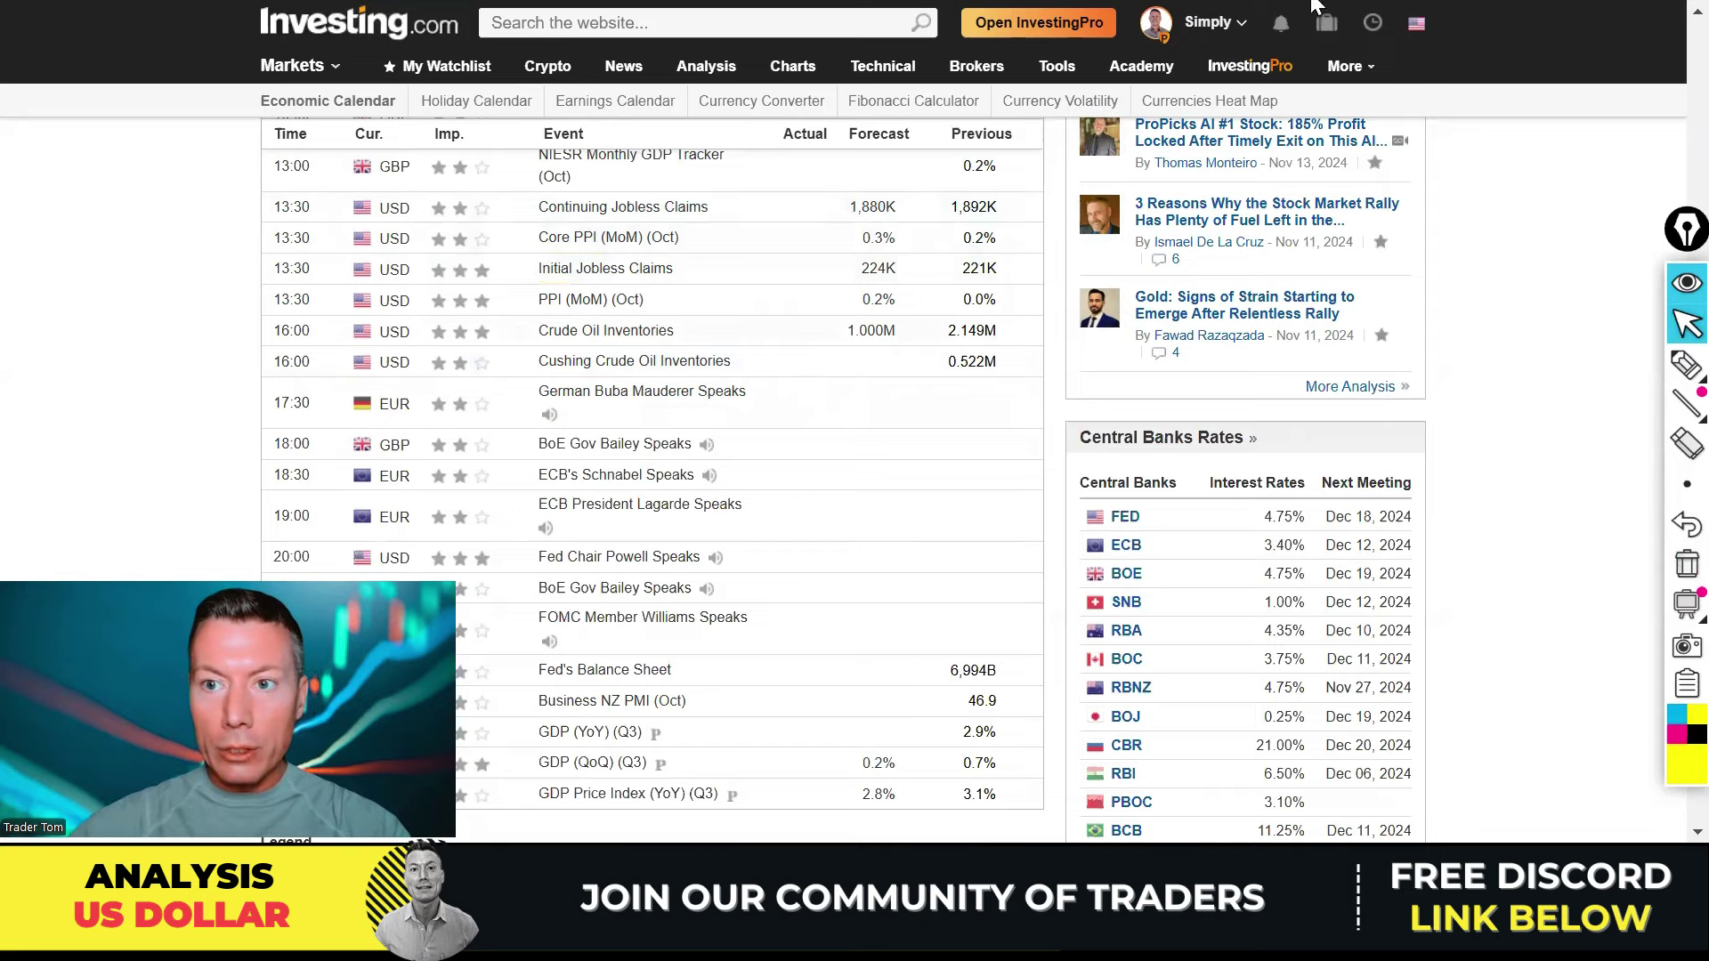
# Return to the TradingView charts and open the USDJPY weekly chart from the watchlist.
pyautogui.click(1388, 0)
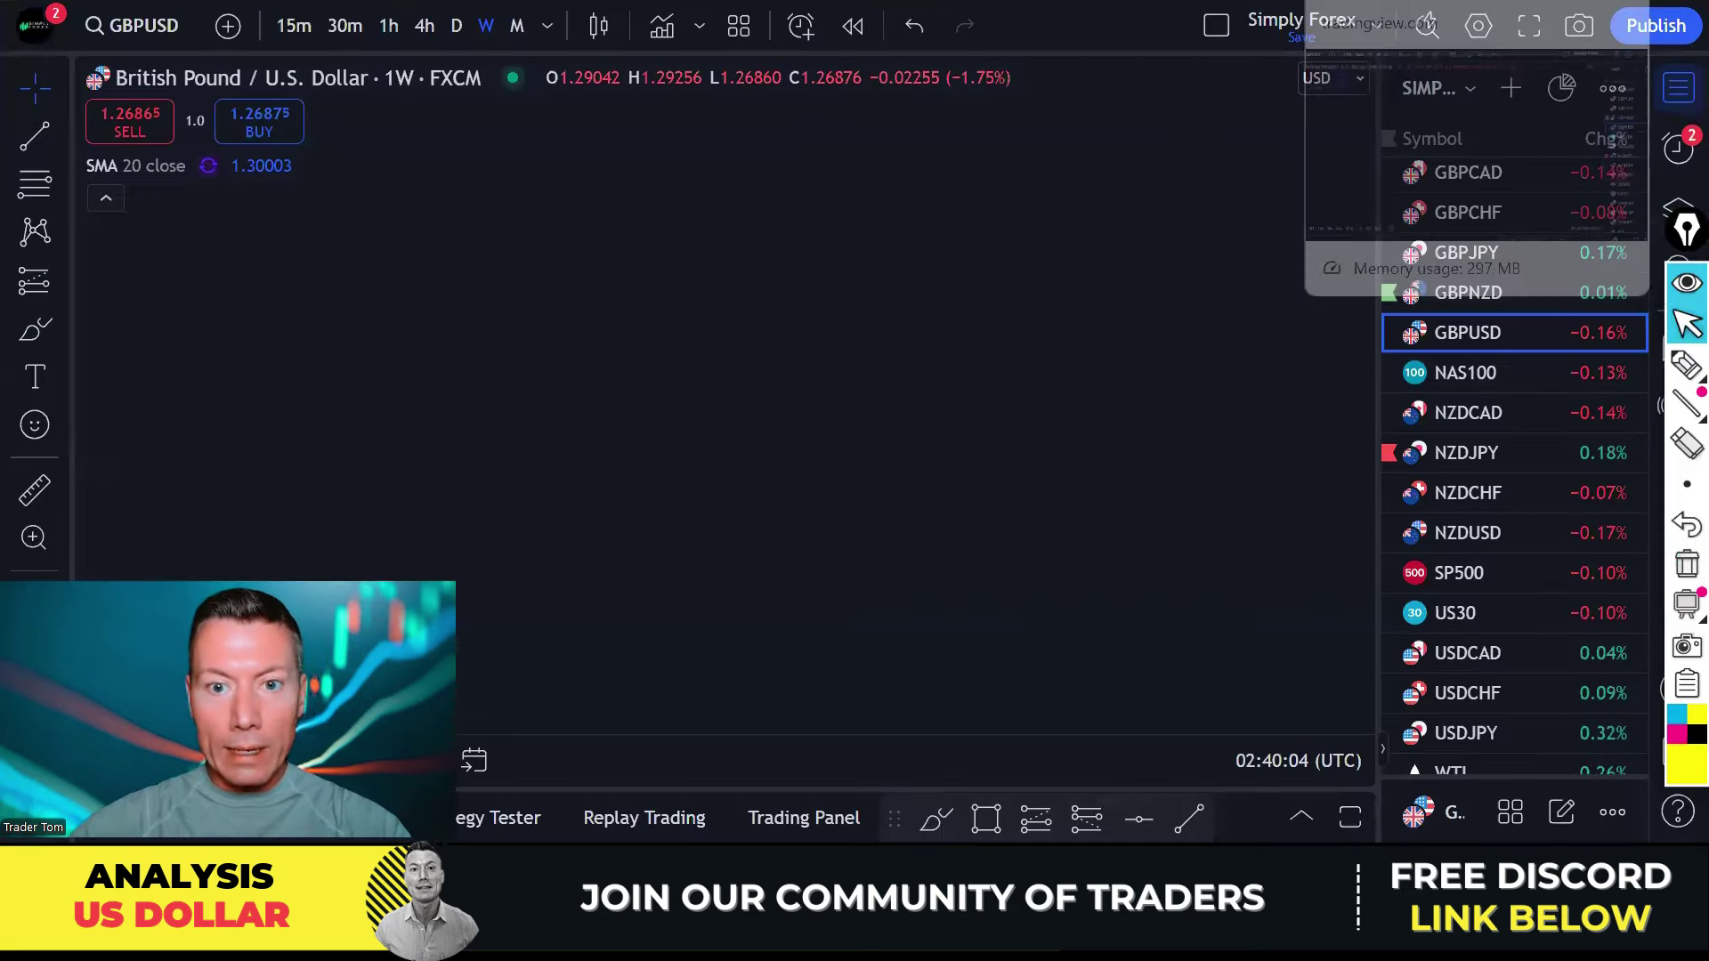
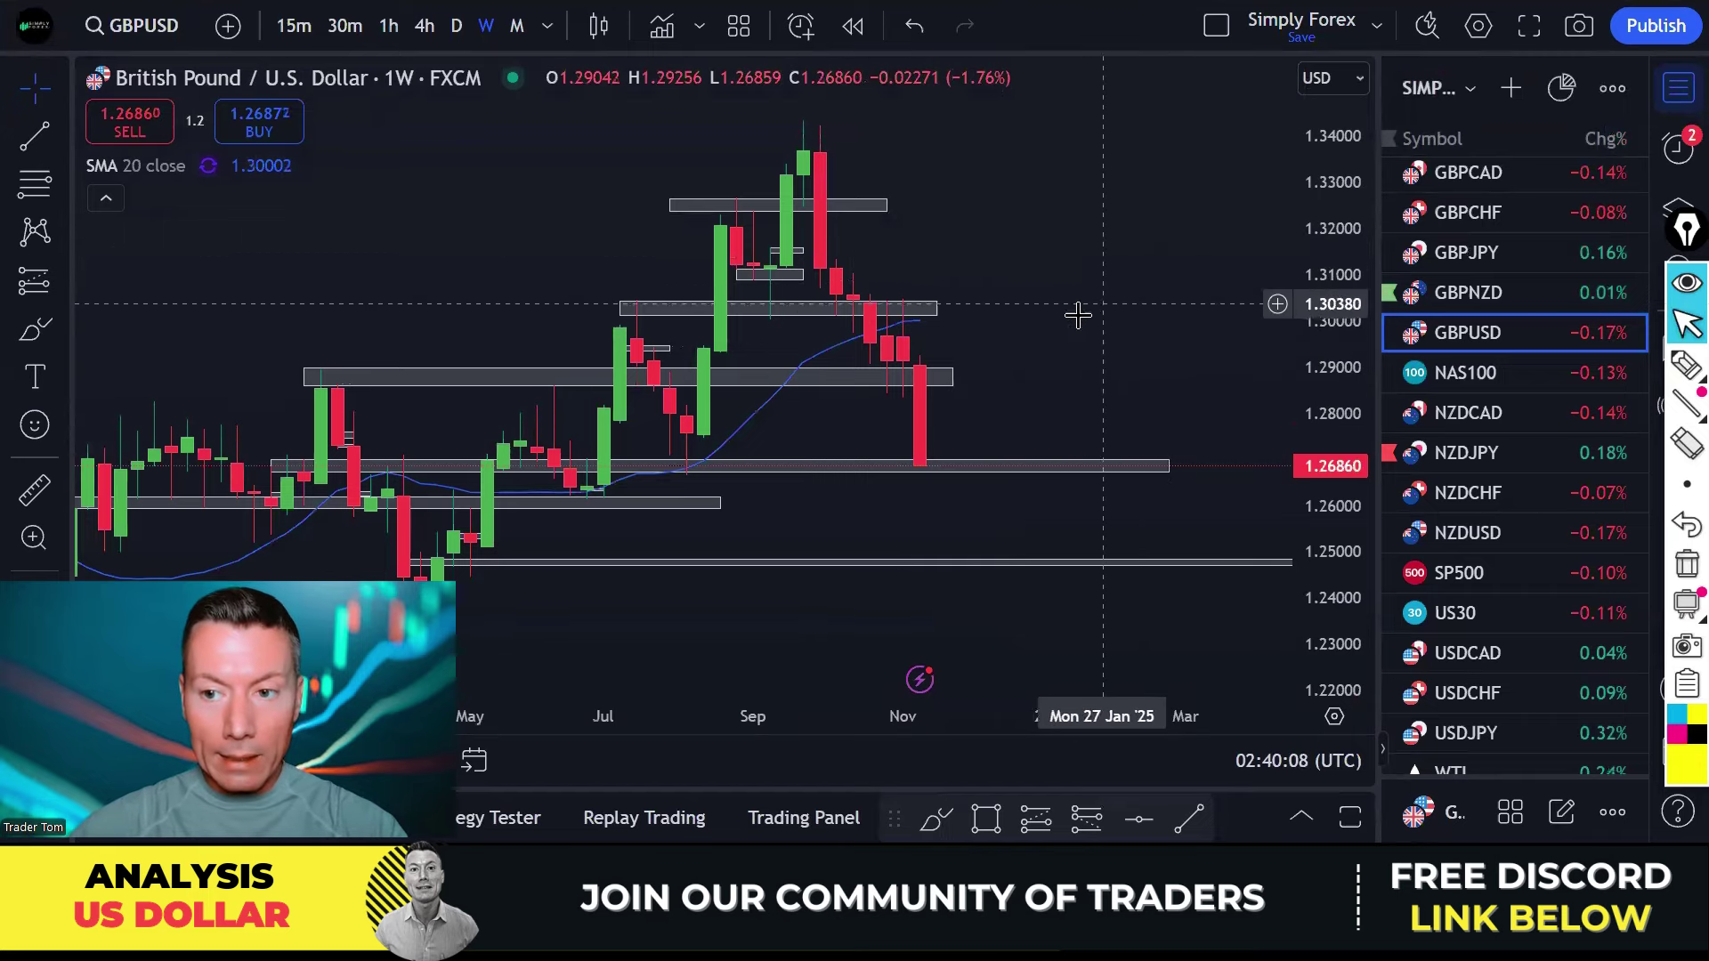
pyautogui.scroll(2, 1498, 399)
pyautogui.scroll(6, 1495, 400)
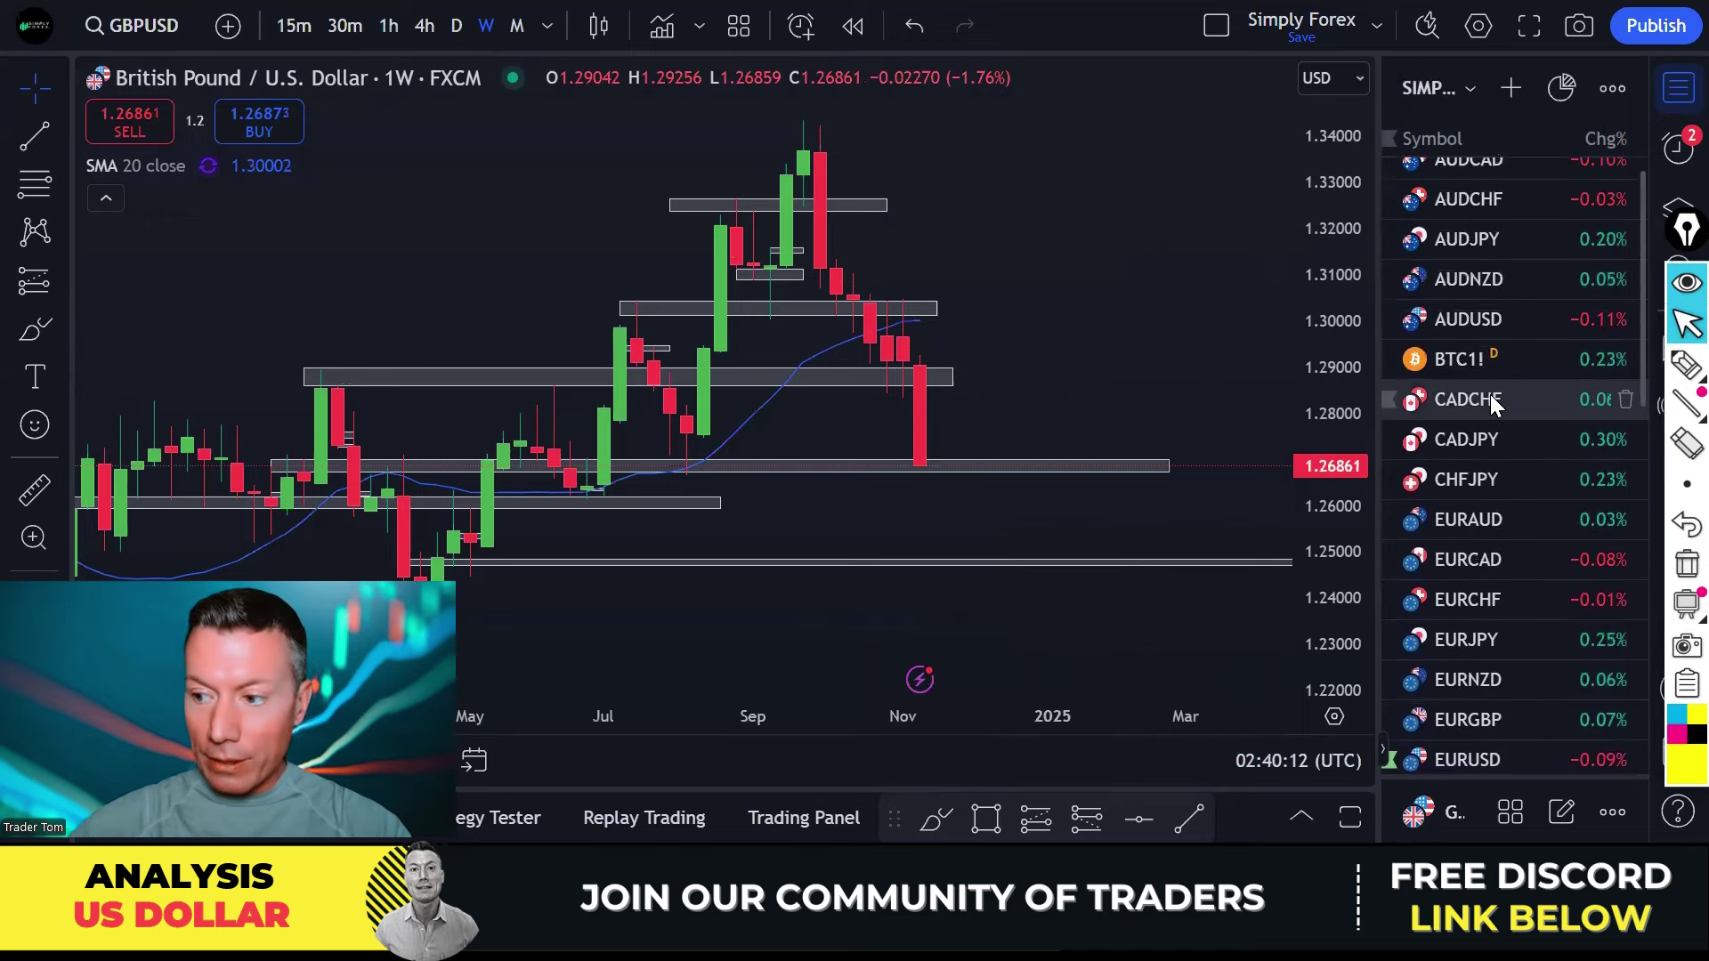
pyautogui.scroll(-7, 1495, 404)
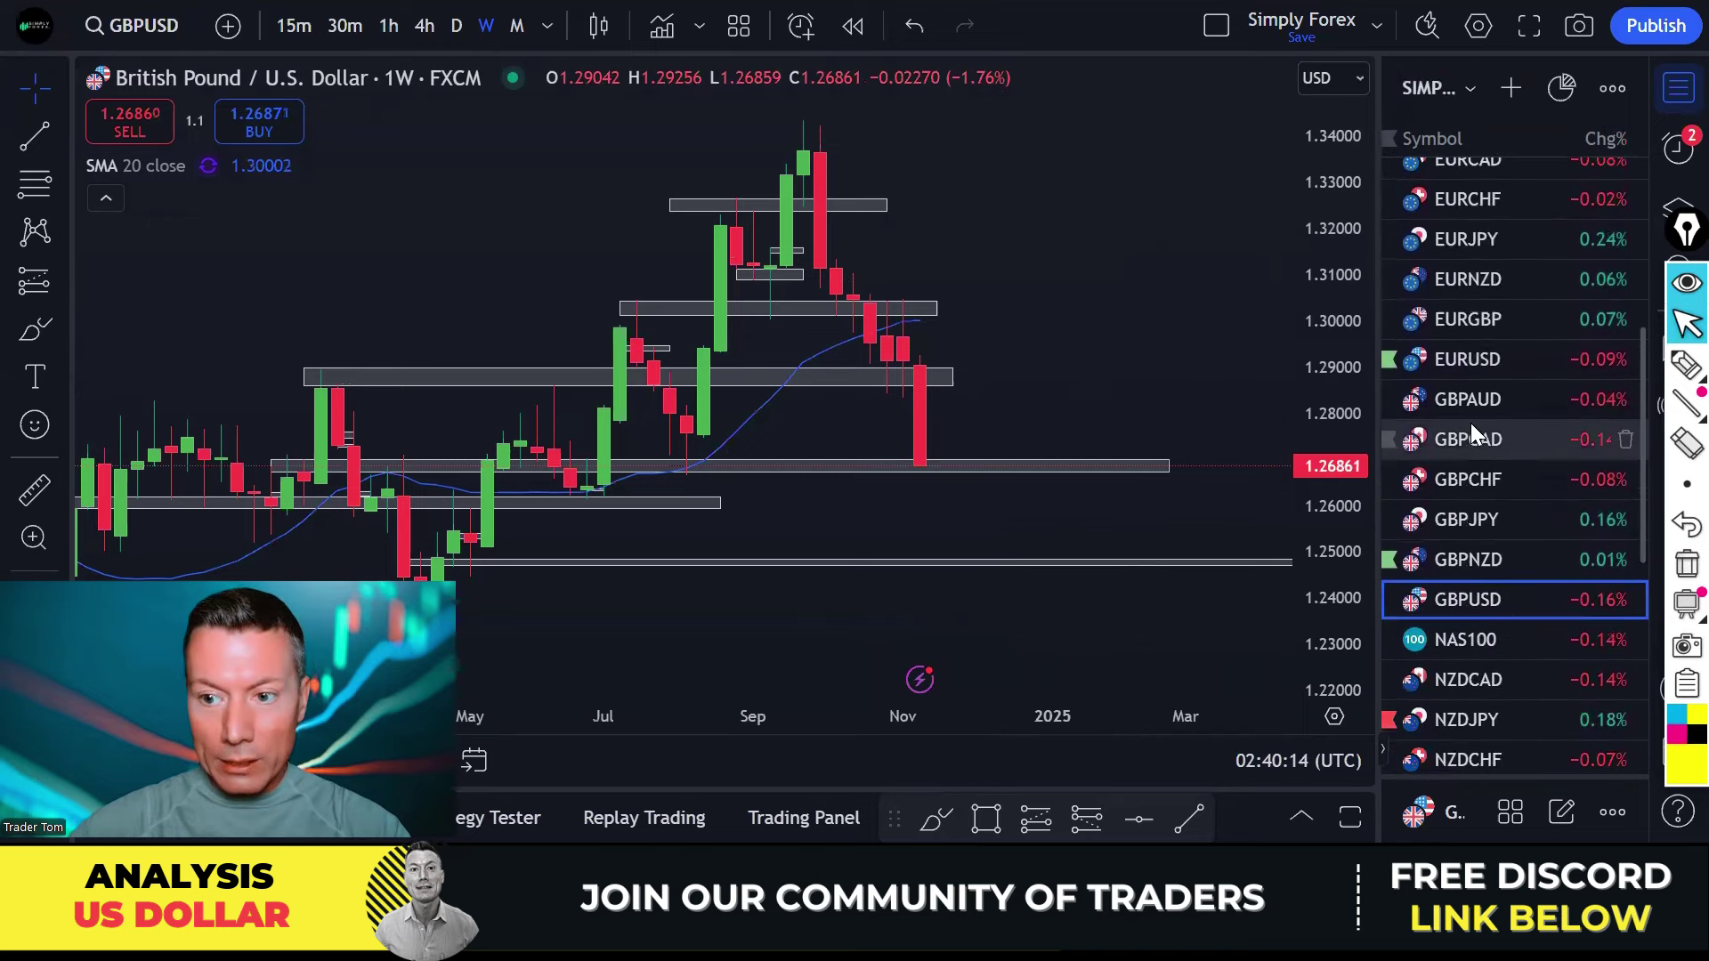
pyautogui.scroll(-3, 1470, 429)
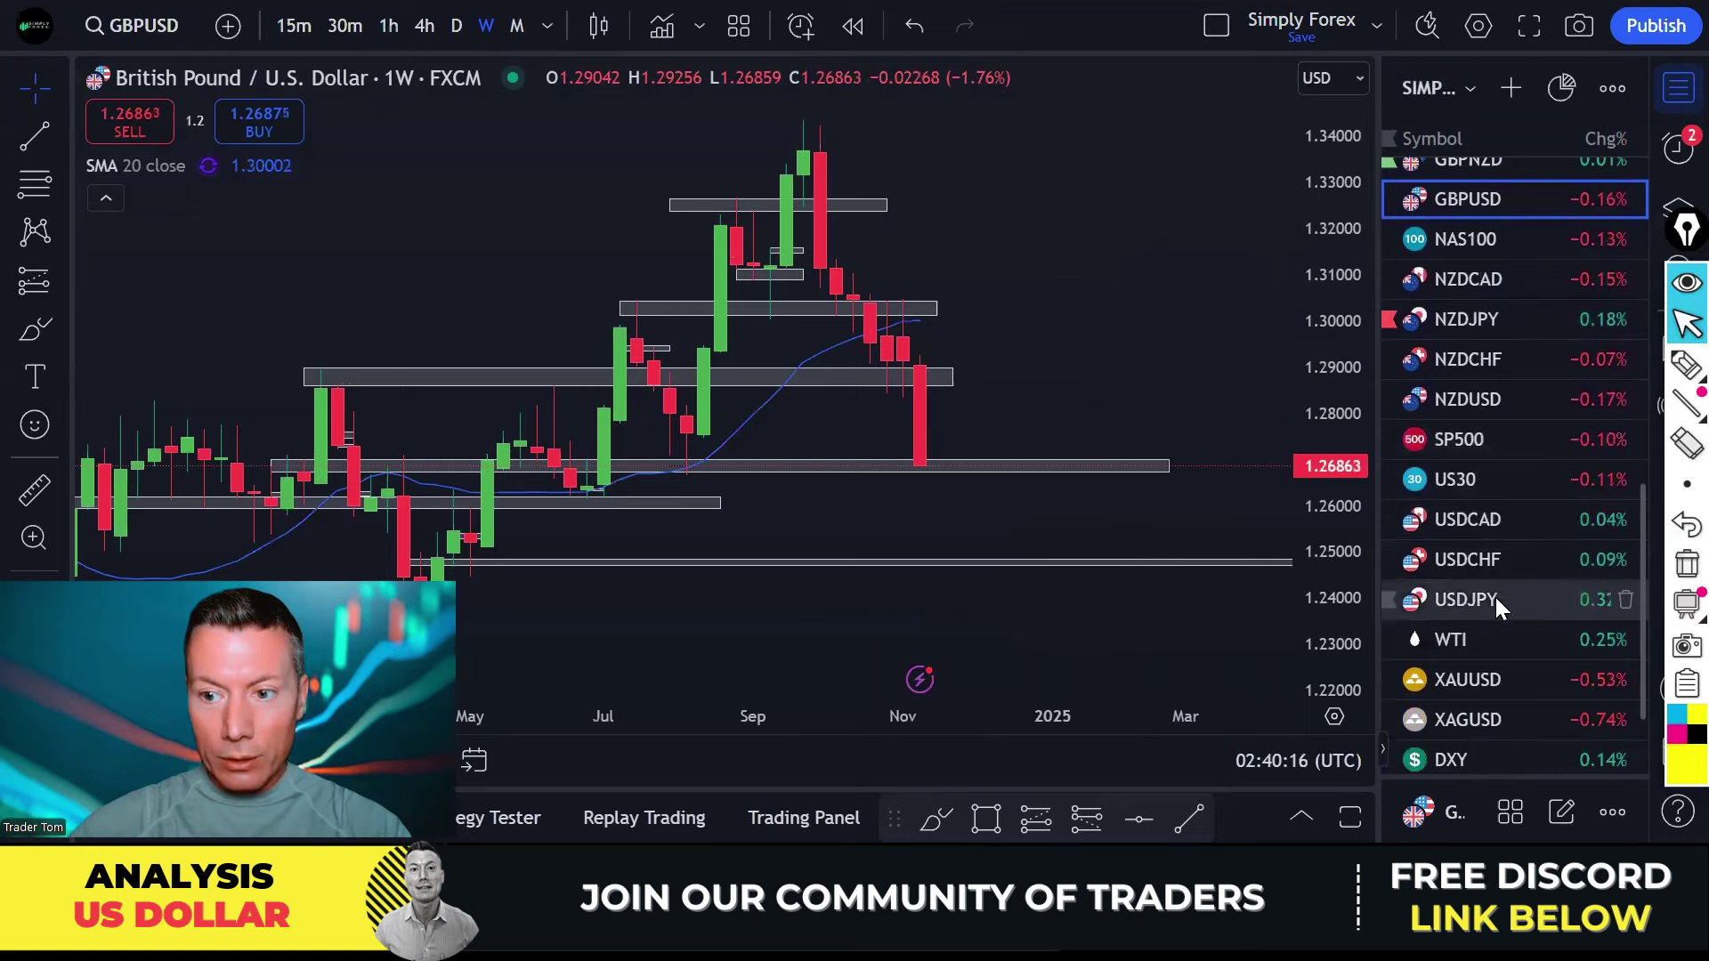
pyautogui.click(1495, 604)
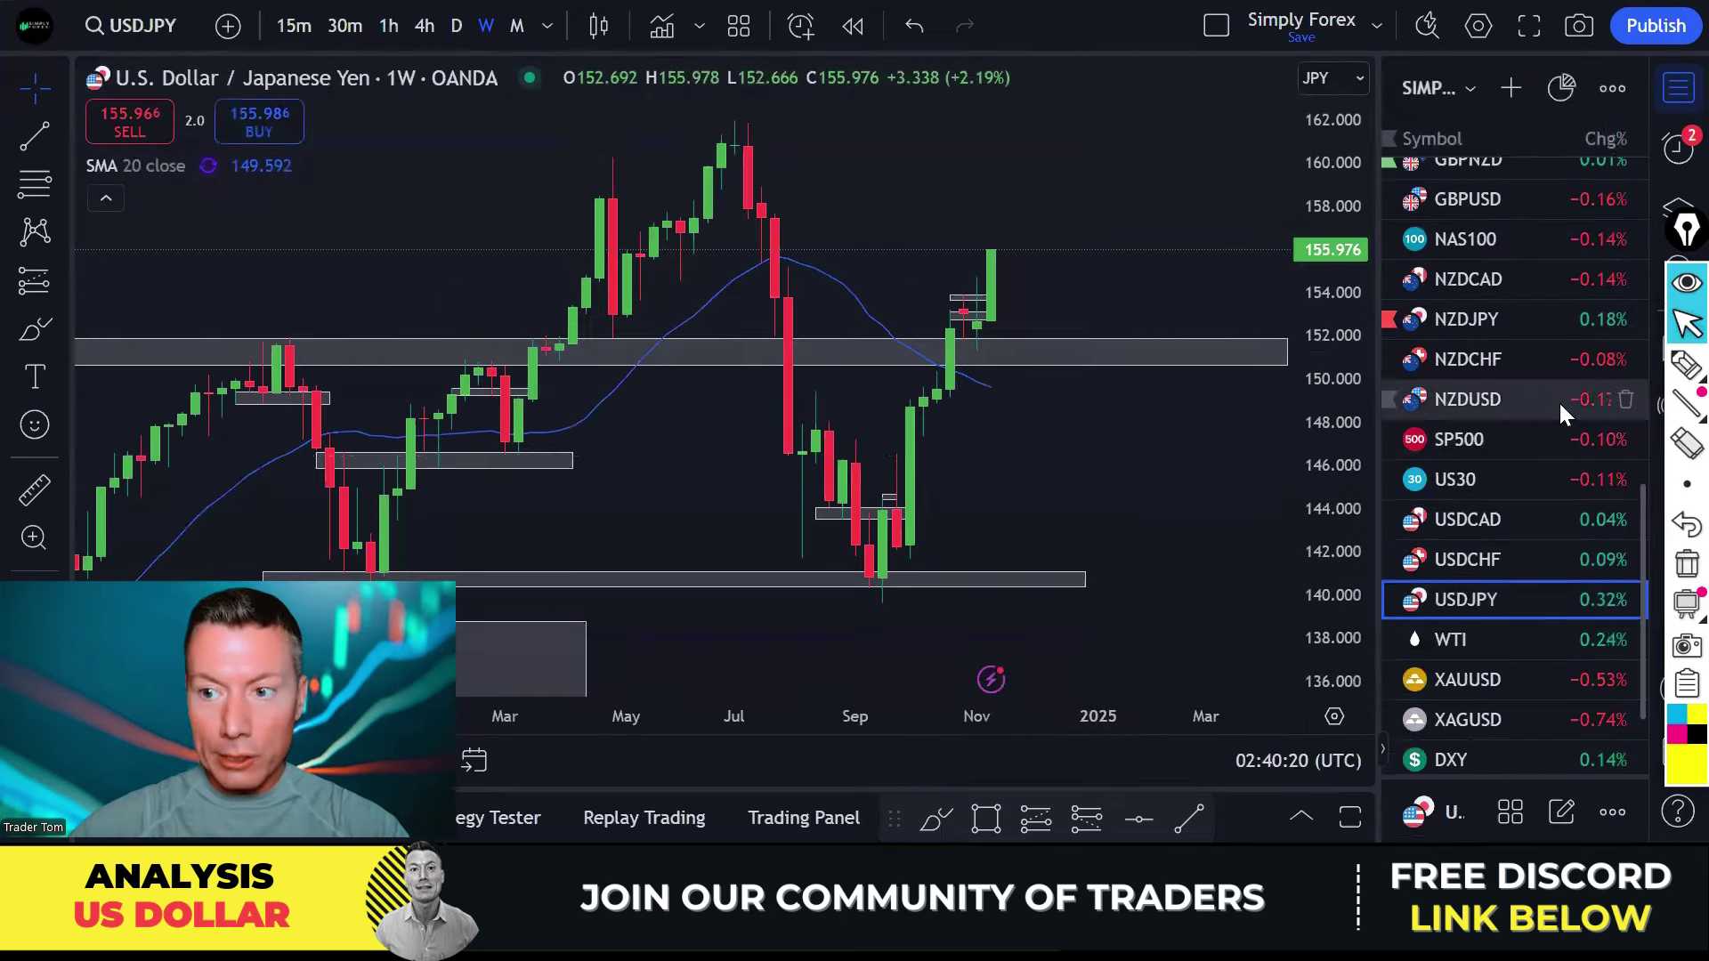
# Circle the latest USDJPY candle, draw an arrow upward from it, mark the two previous highs with horizontal lines, and erase everything.
pyautogui.click(1682, 367)
pyautogui.moveTo(1010, 248)
pyautogui.mouseDown()
pyautogui.moveTo(970, 289)
pyautogui.moveTo(1026, 327)
pyautogui.moveTo(1015, 249)
pyautogui.moveTo(1030, 171)
pyautogui.moveTo(1065, 162)
pyautogui.mouseUp()
pyautogui.moveTo(552, 206); pyautogui.dragTo(667, 205)
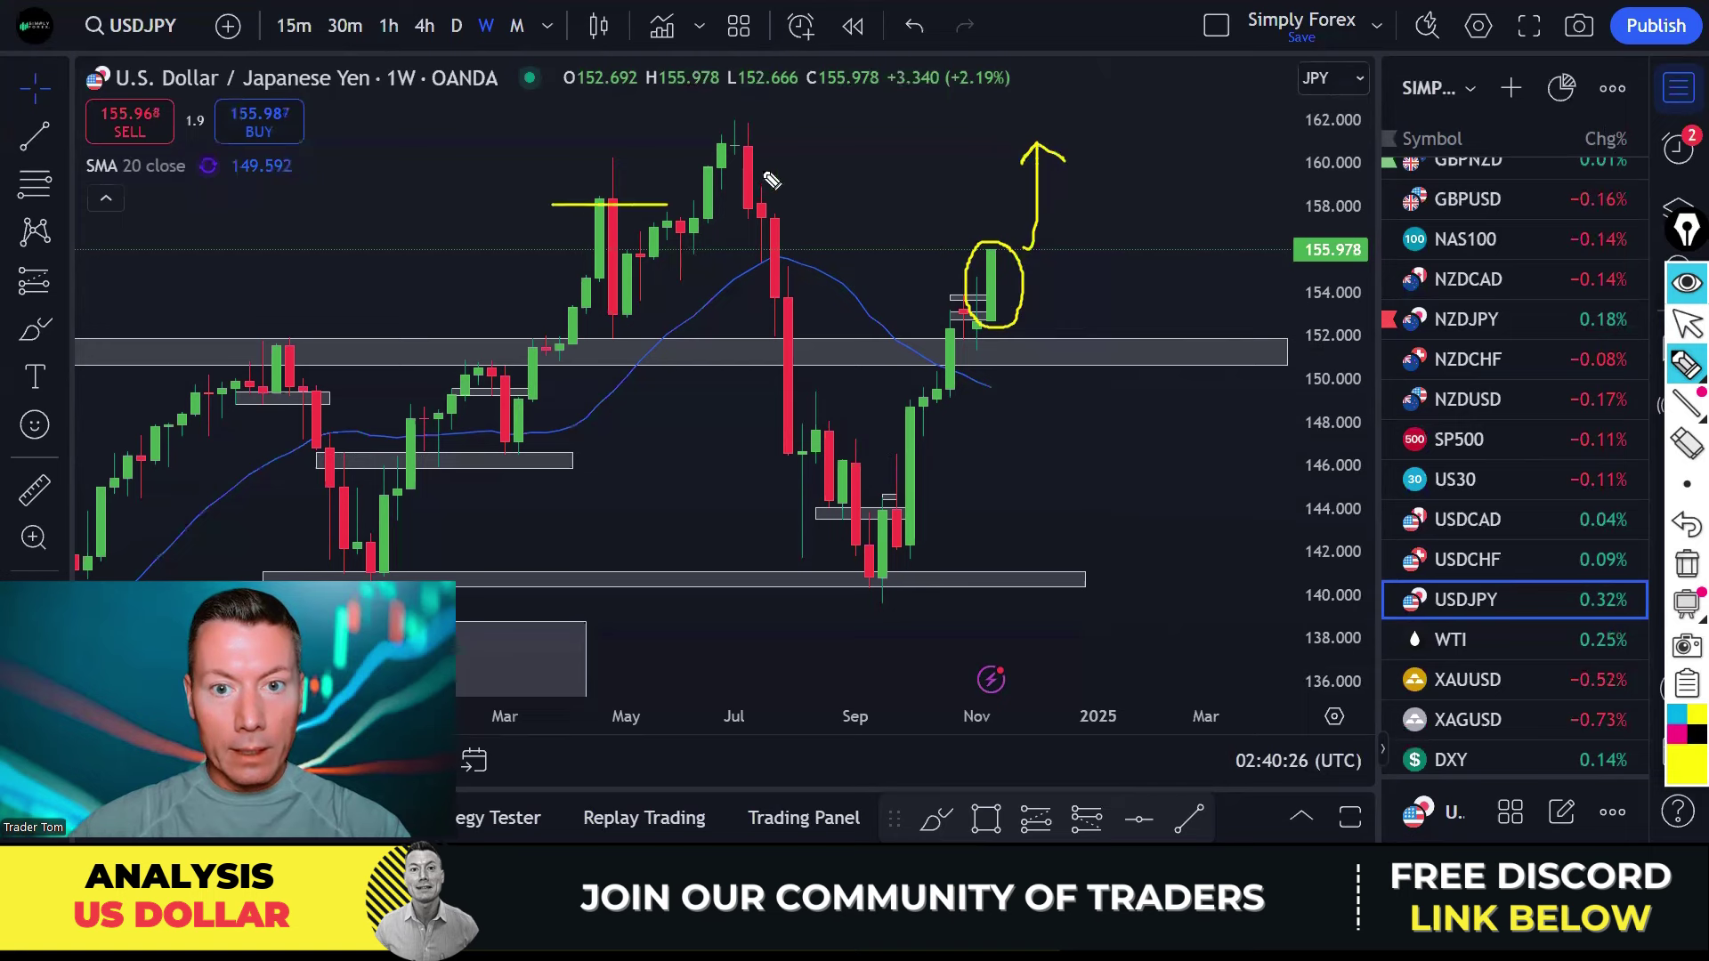
pyautogui.moveTo(703, 148); pyautogui.dragTo(809, 151)
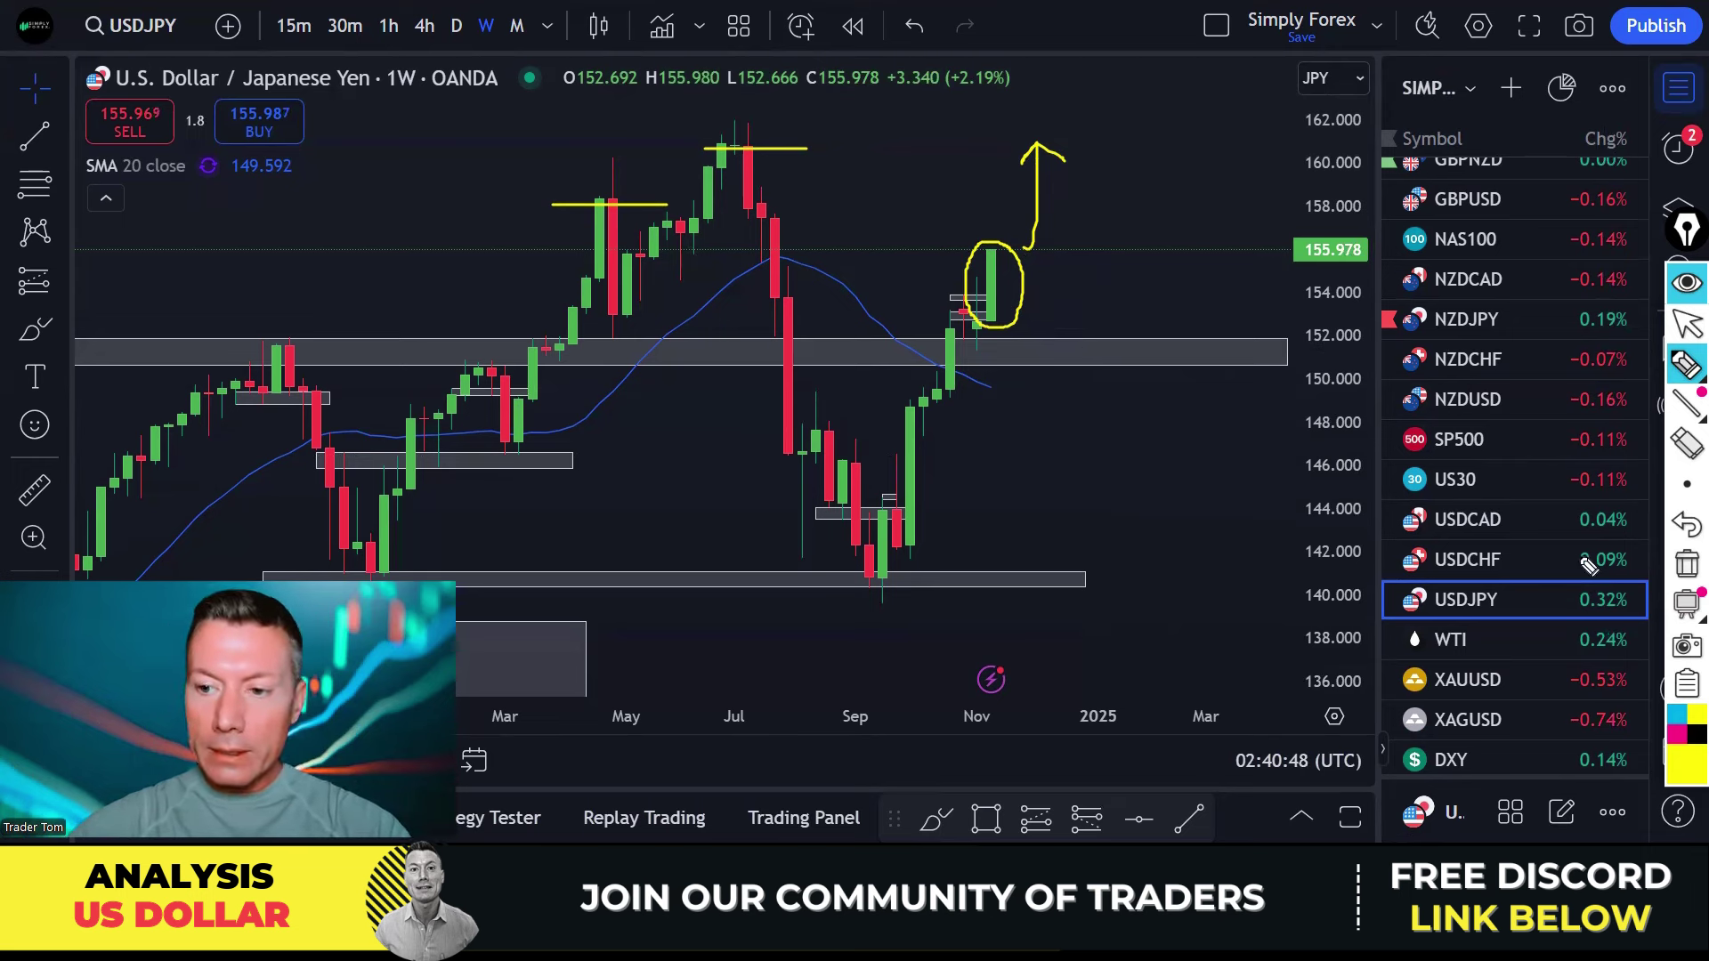
pyautogui.click(1687, 563)
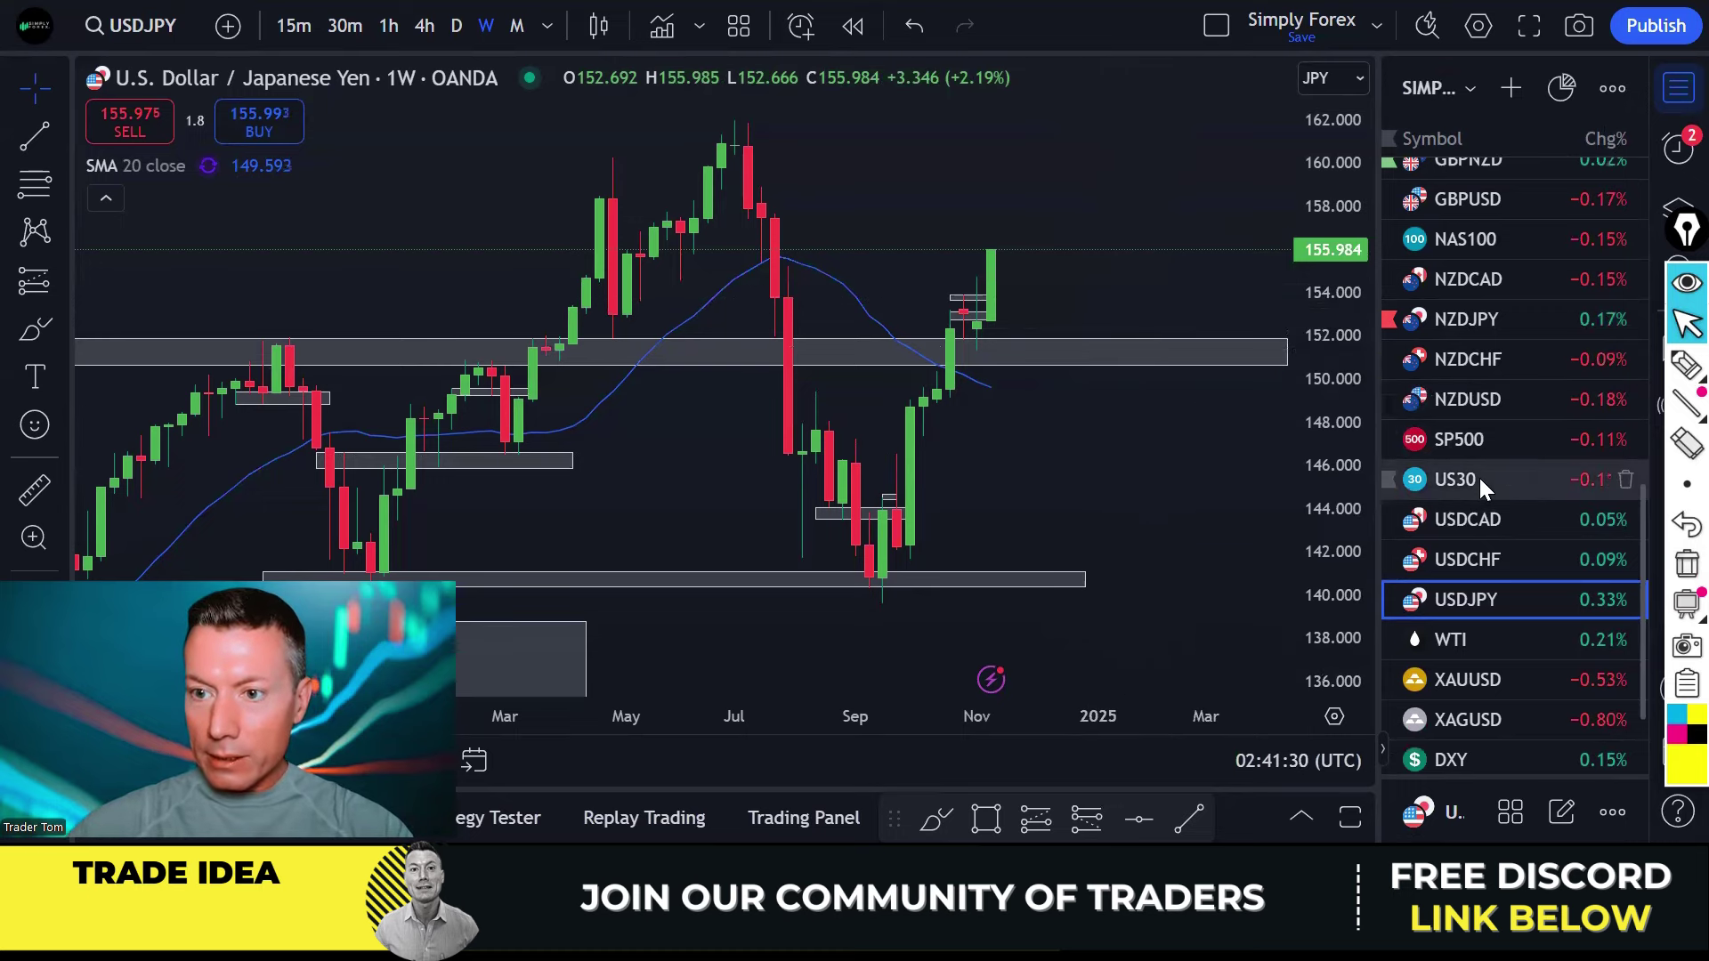
# Open the Swiss Franc / Japanese Yen (CHFJPY) weekly chart from the watchlist.
pyautogui.scroll(6, 1479, 478)
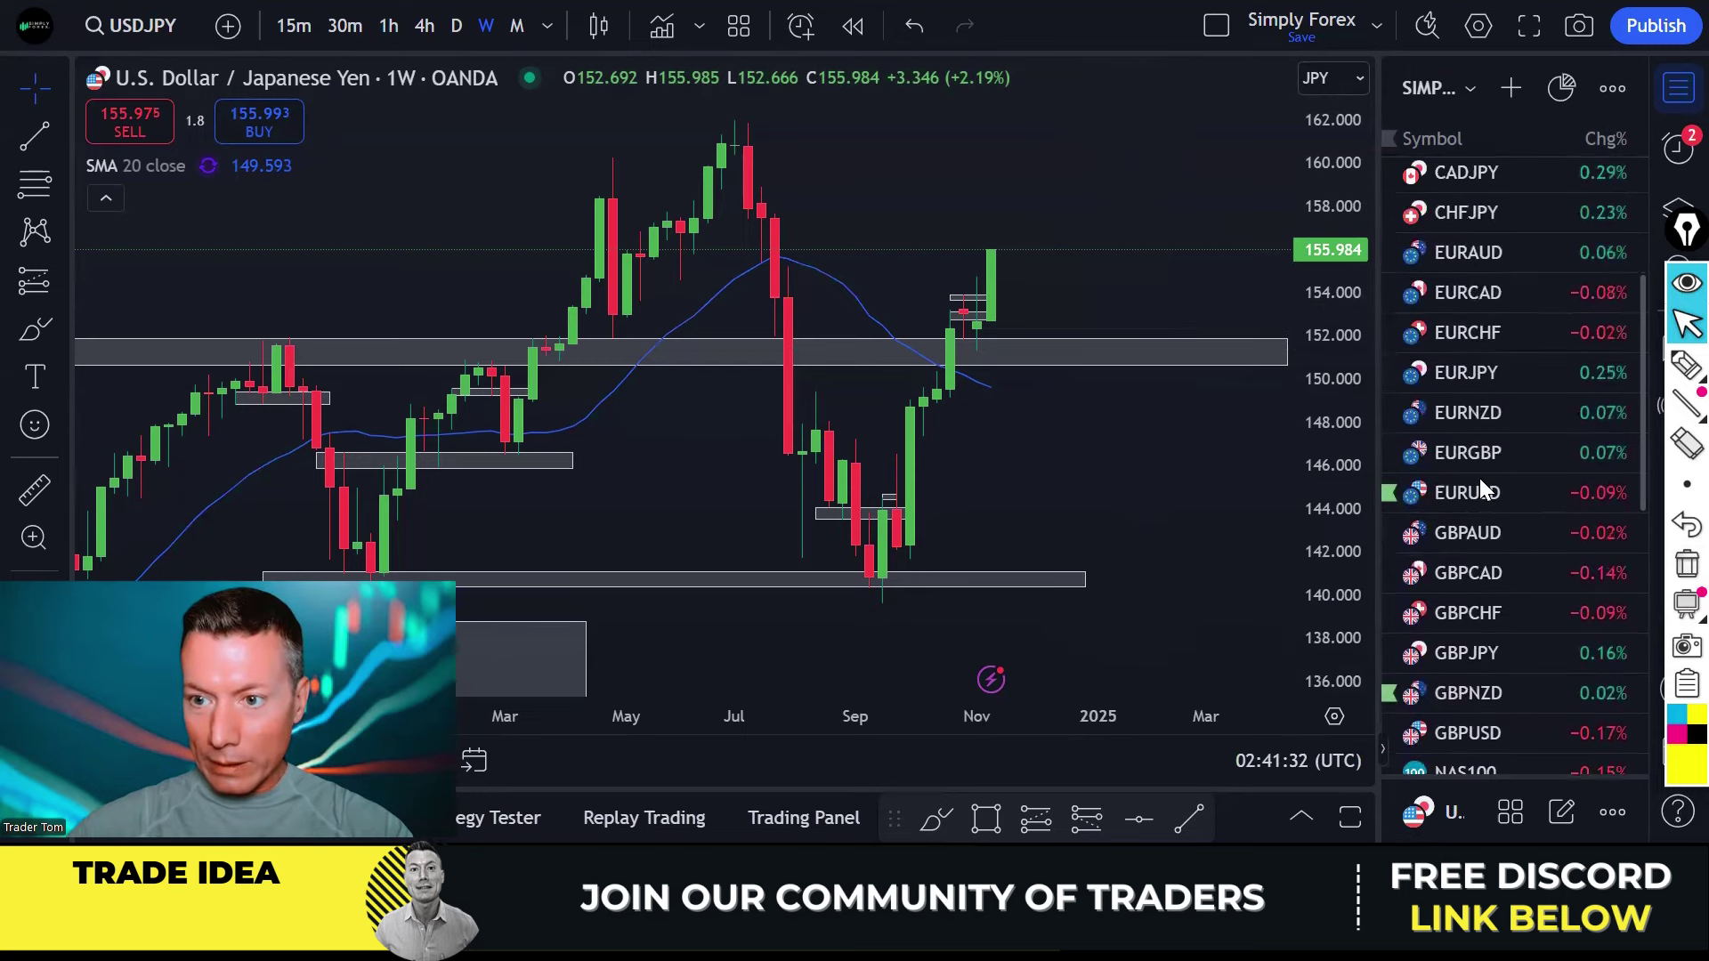
pyautogui.scroll(2, 1480, 478)
pyautogui.click(1483, 351)
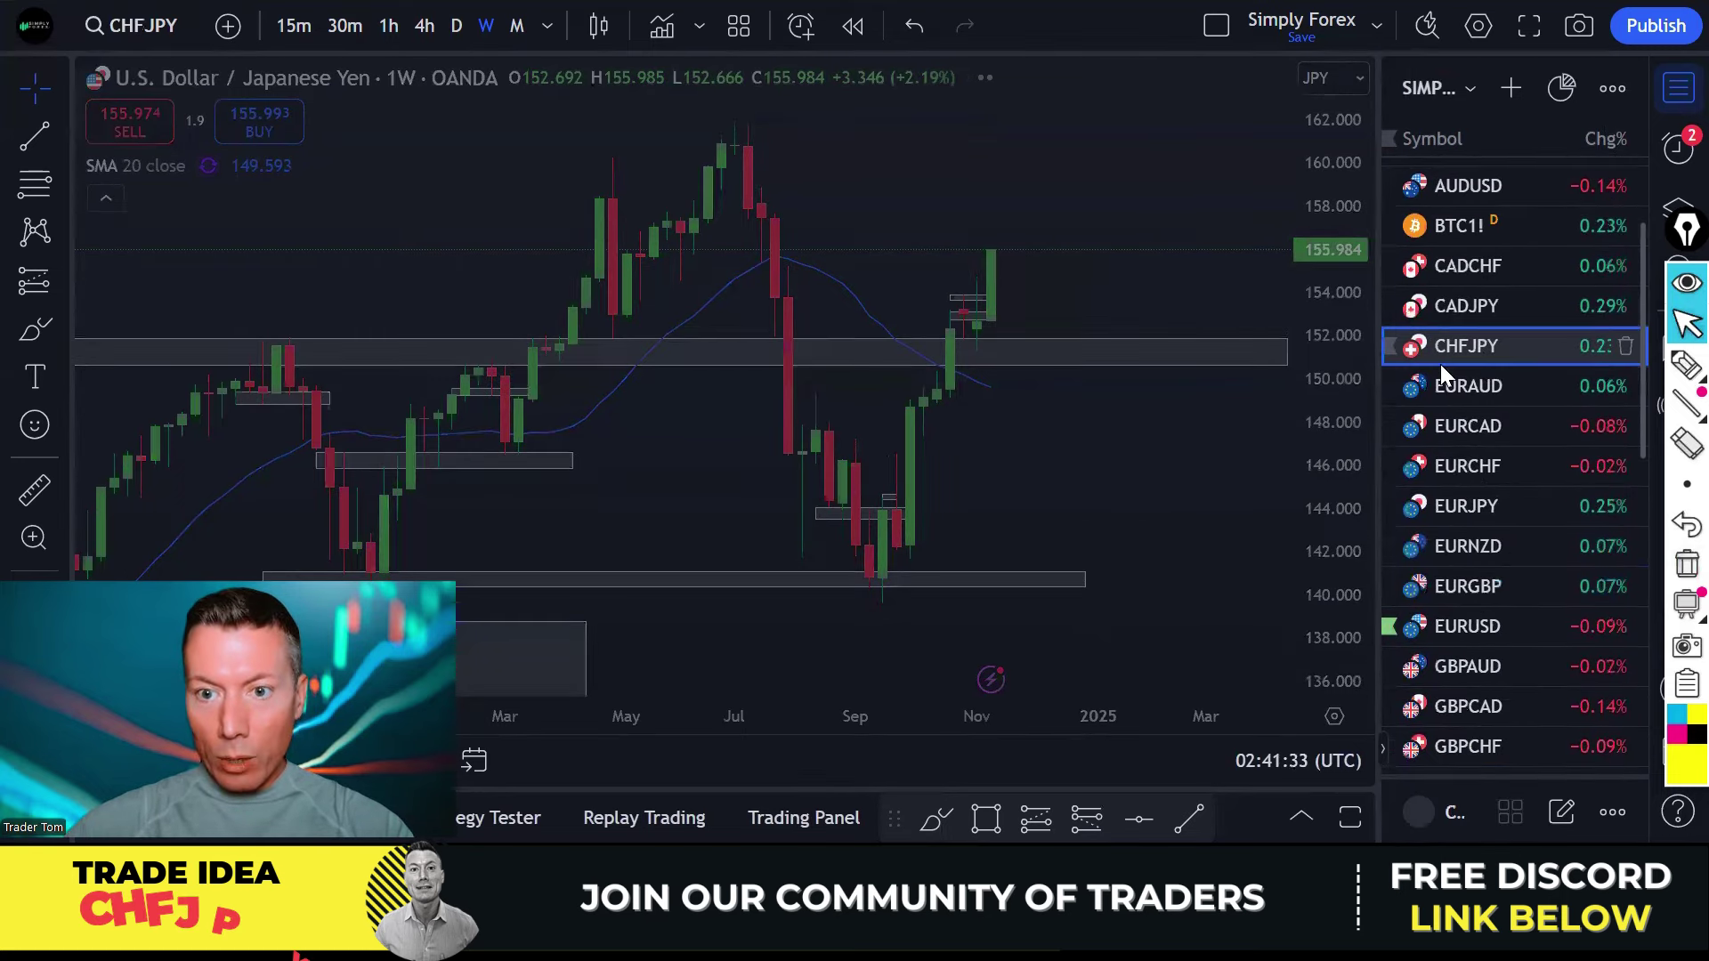
pyautogui.scroll(5, 1099, 339)
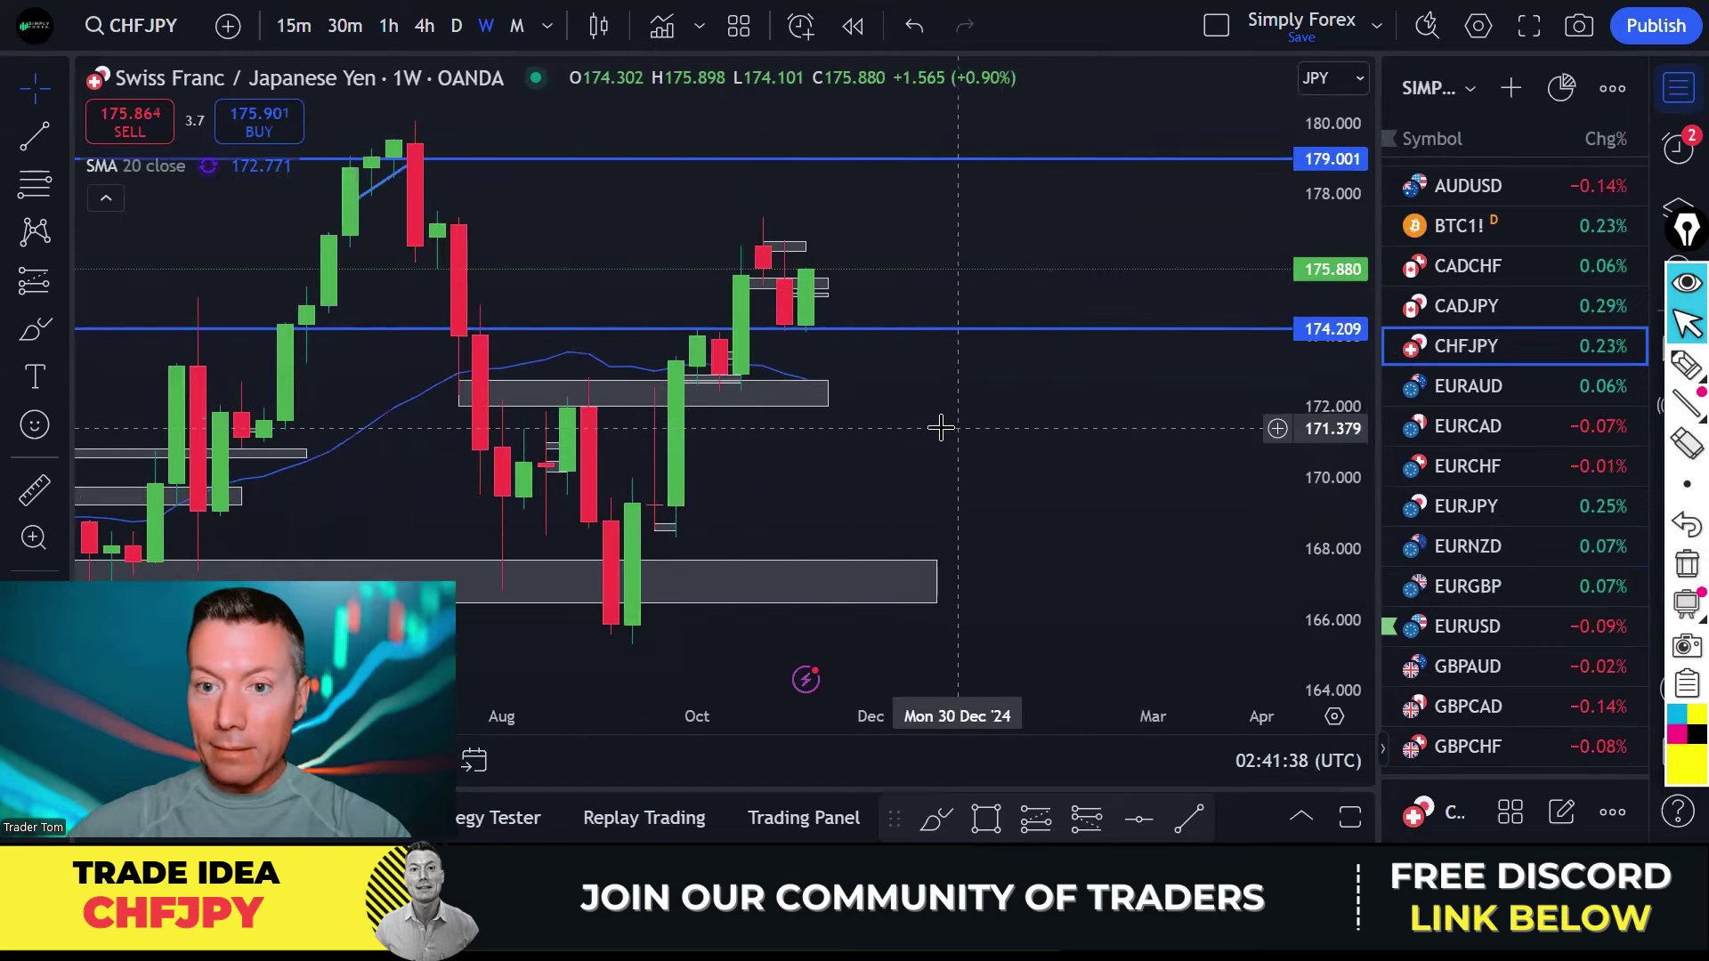
pyautogui.moveTo(942, 424); pyautogui.dragTo(1128, 427)
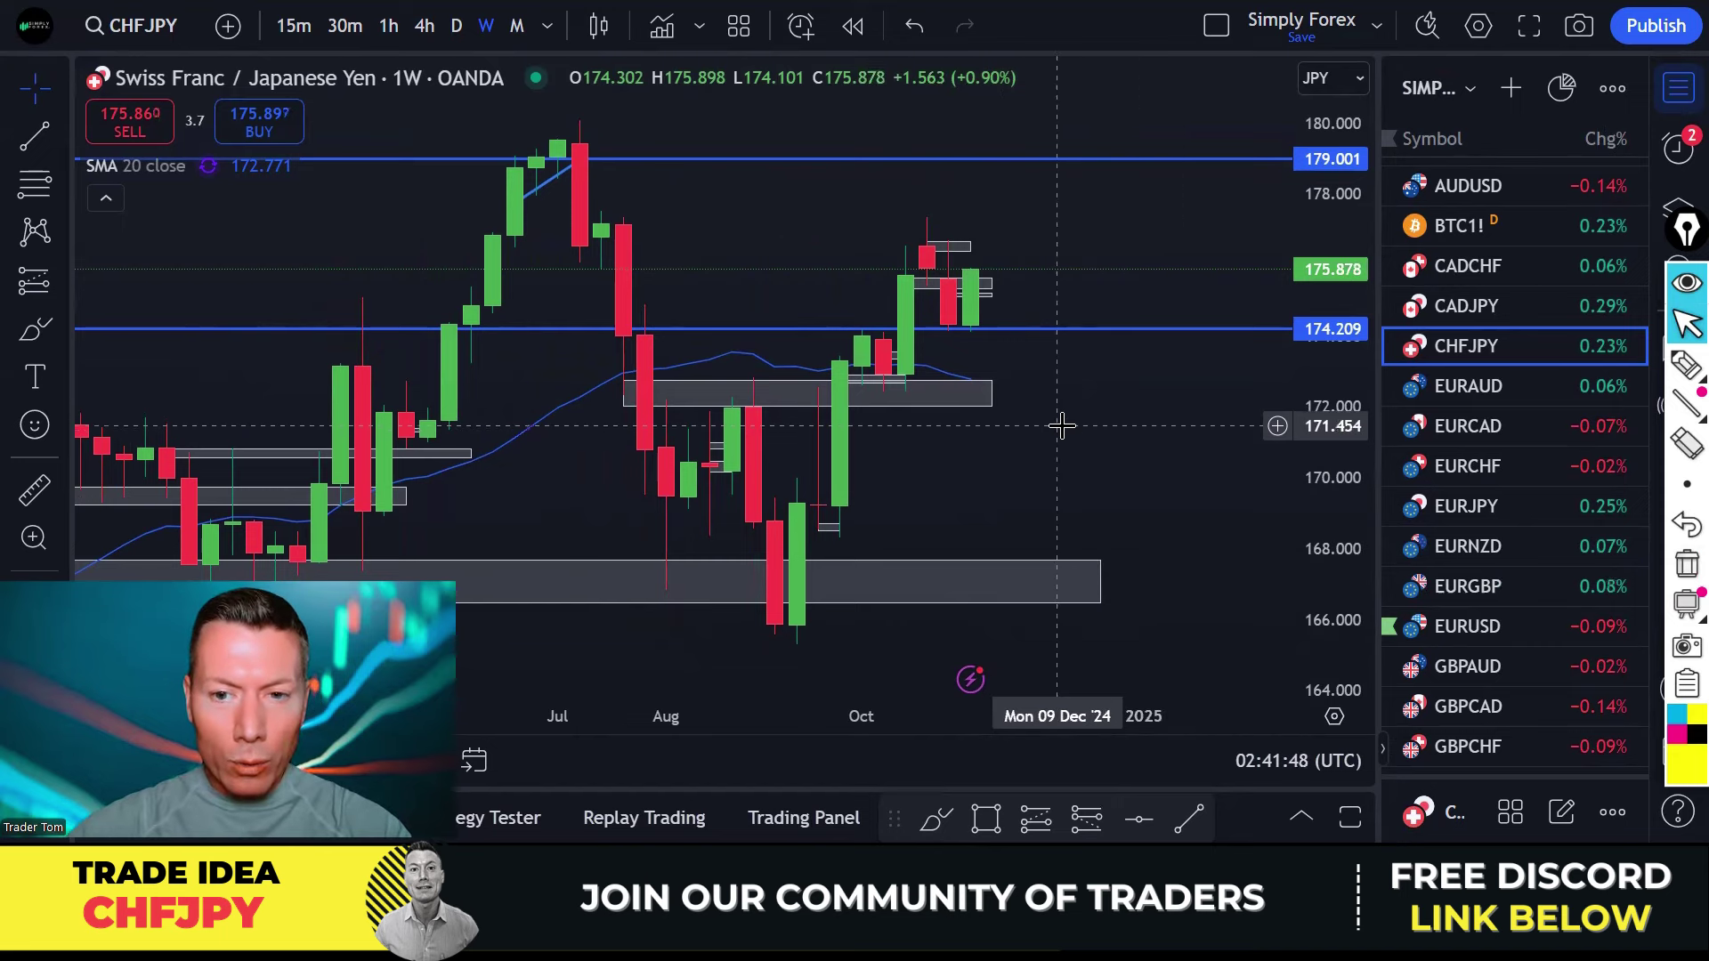
# Circle the previous CHFJPY weekly candle, draw a line down from the latest candle to the 174.209 level, and erase the markings.
pyautogui.scroll(2, 1061, 426)
pyautogui.scroll(1, 1024, 459)
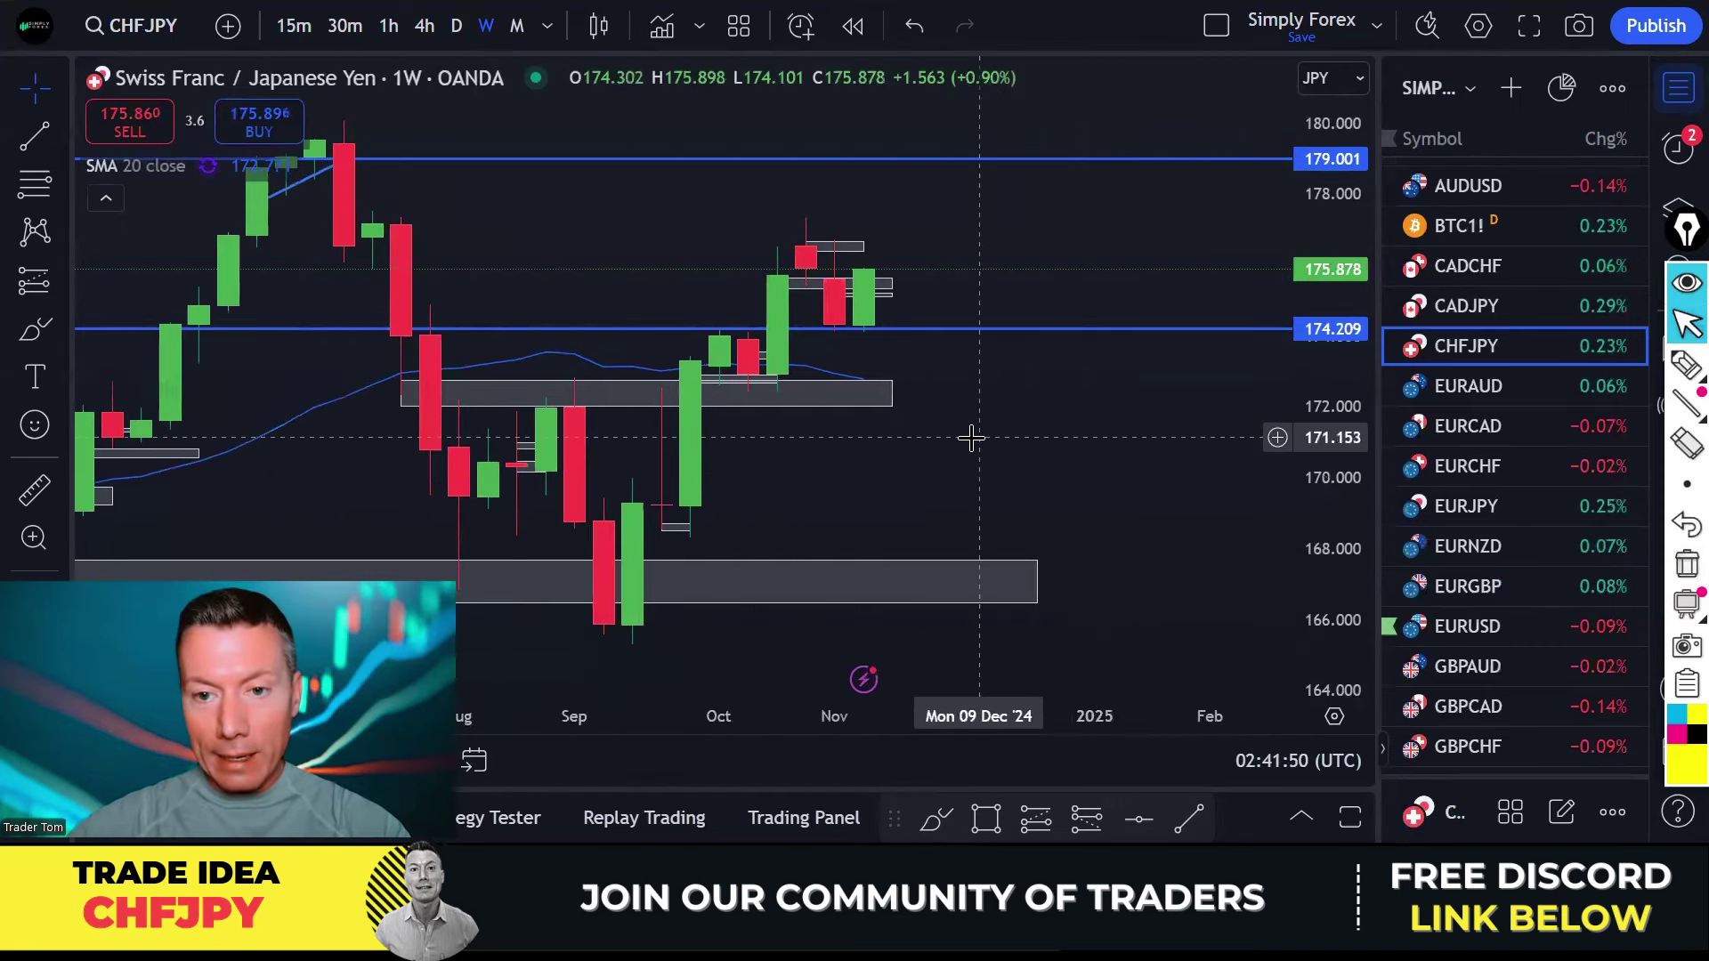
pyautogui.moveTo(969, 439); pyautogui.dragTo(1128, 441)
pyautogui.scroll(1, 1128, 441)
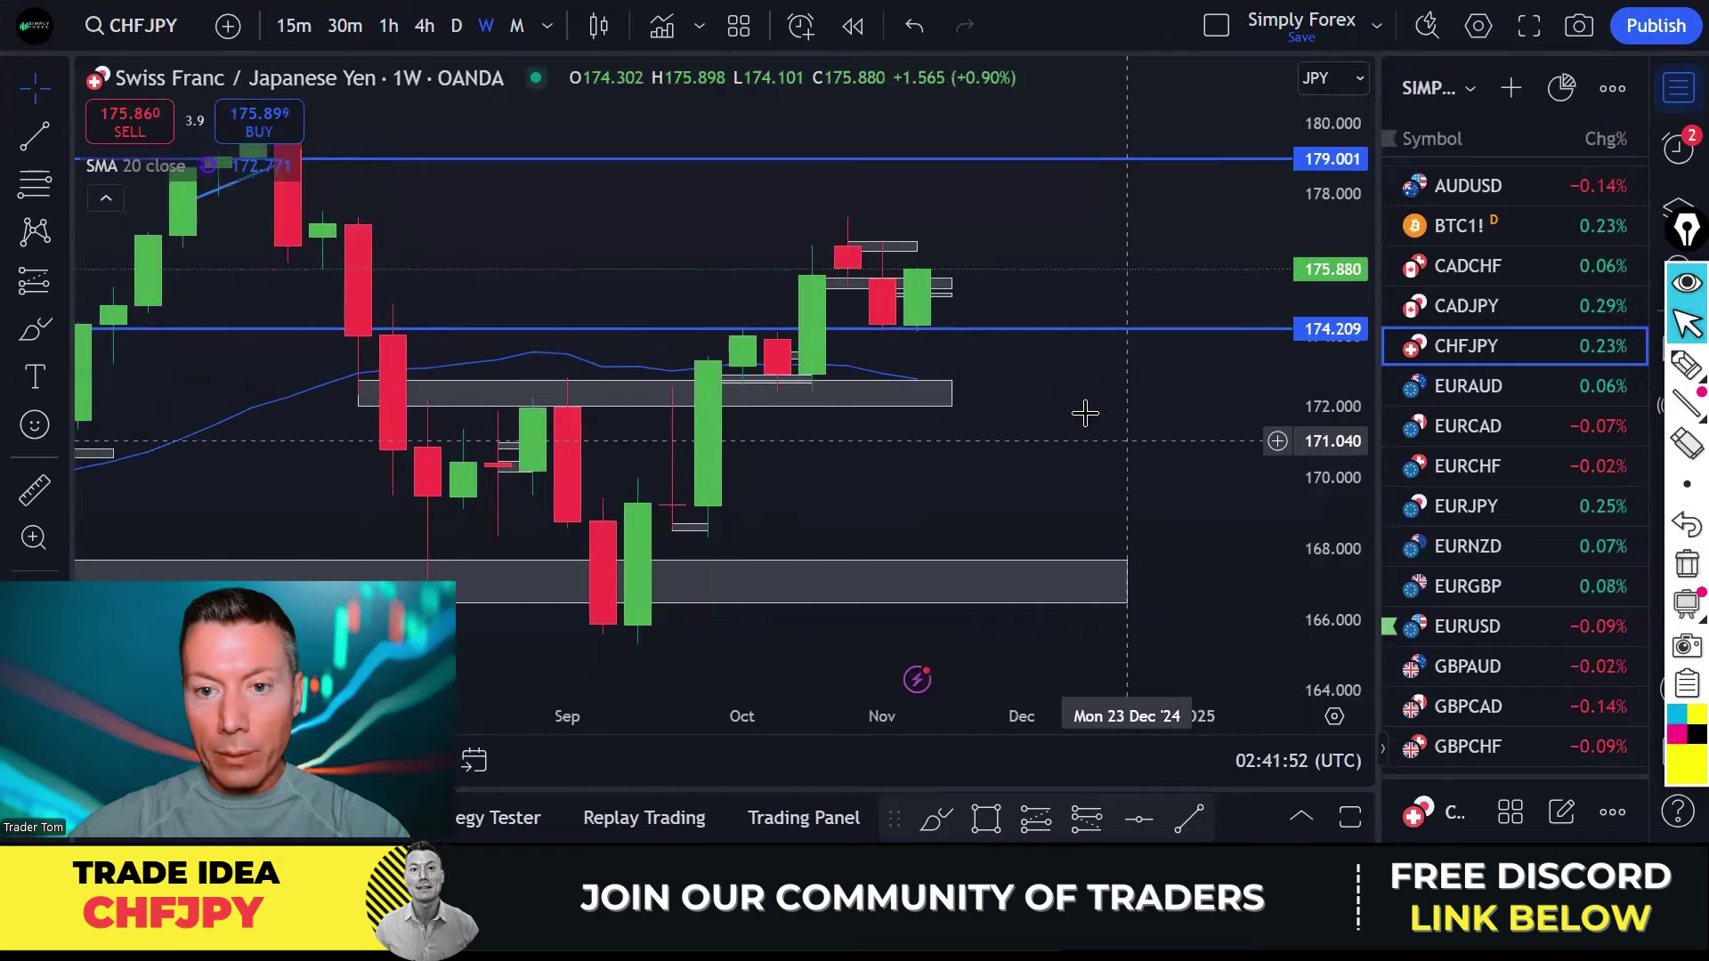
pyautogui.click(1687, 365)
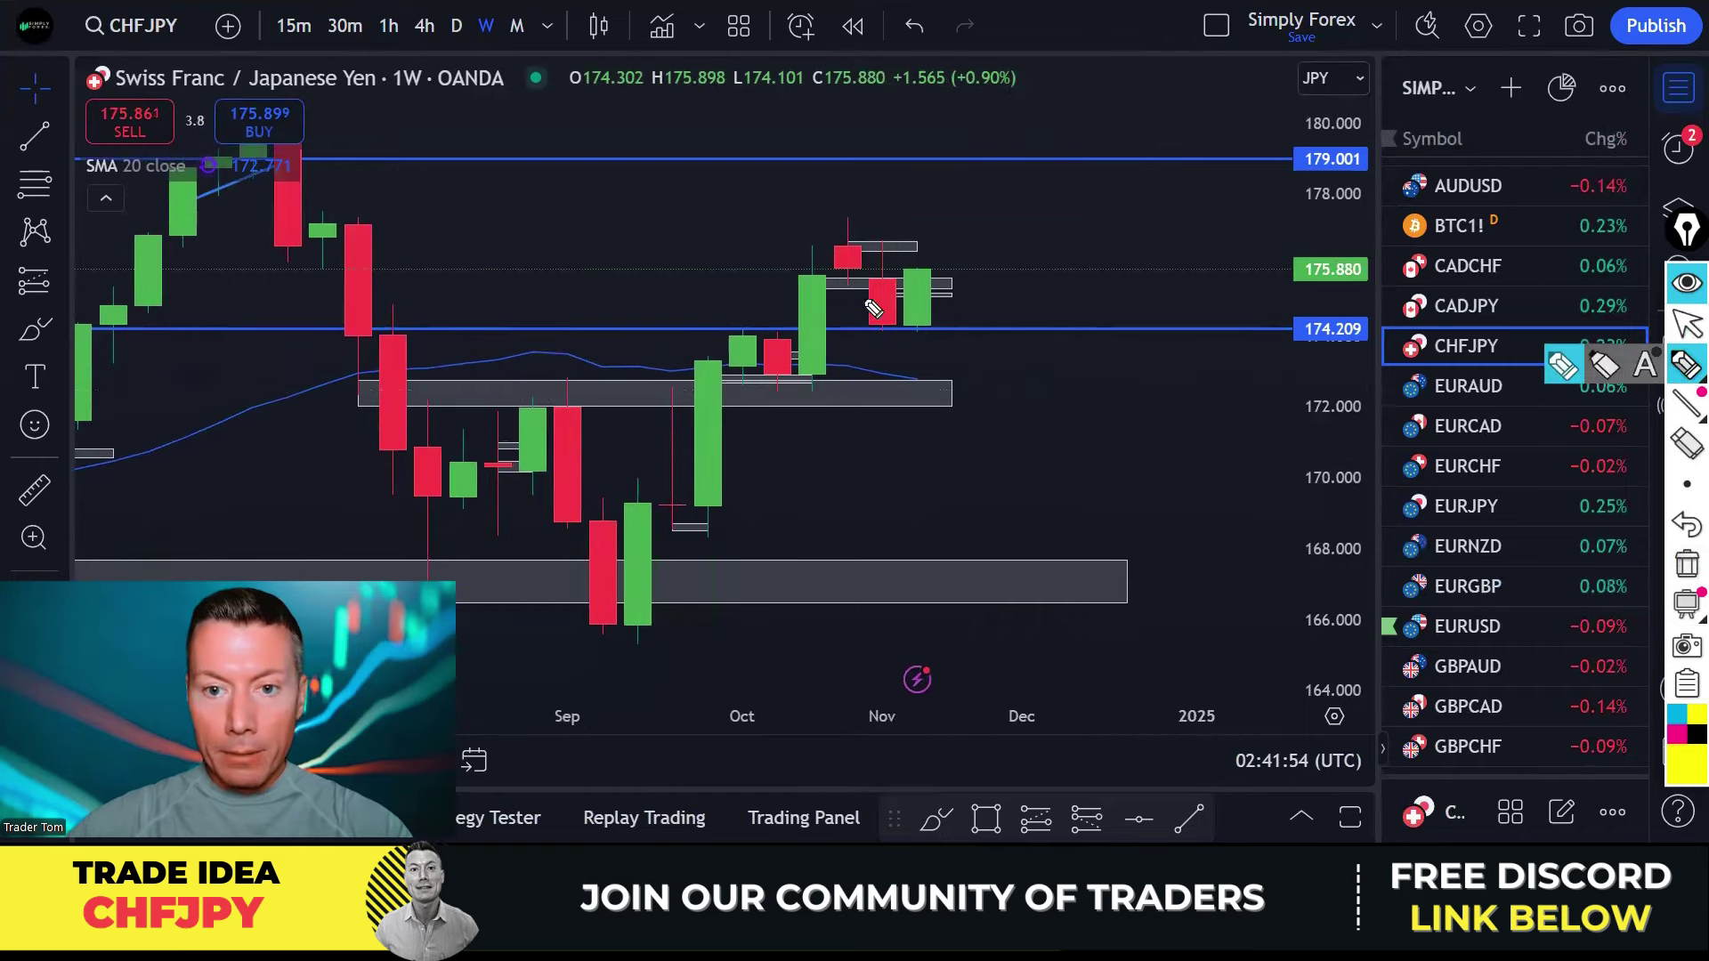
pyautogui.moveTo(908, 242)
pyautogui.mouseDown()
pyautogui.moveTo(872, 249)
pyautogui.moveTo(857, 307)
pyautogui.moveTo(901, 345)
pyautogui.moveTo(922, 263)
pyautogui.moveTo(890, 237)
pyautogui.mouseUp()
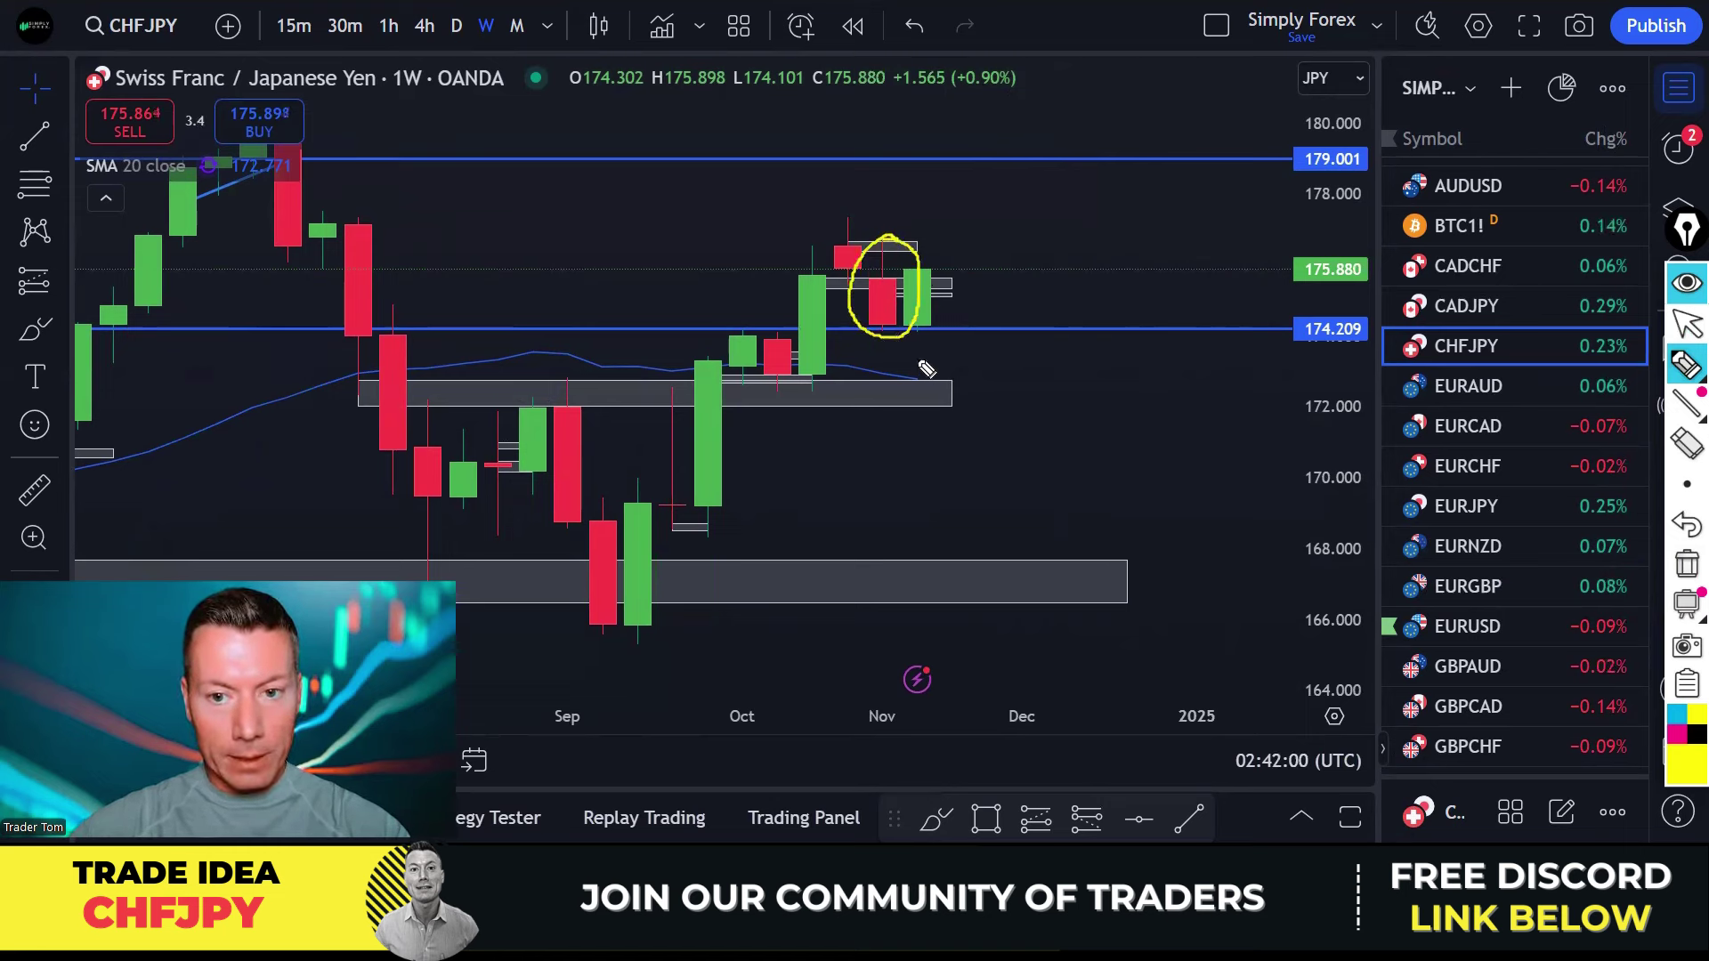
pyautogui.moveTo(908, 269); pyautogui.dragTo(947, 331)
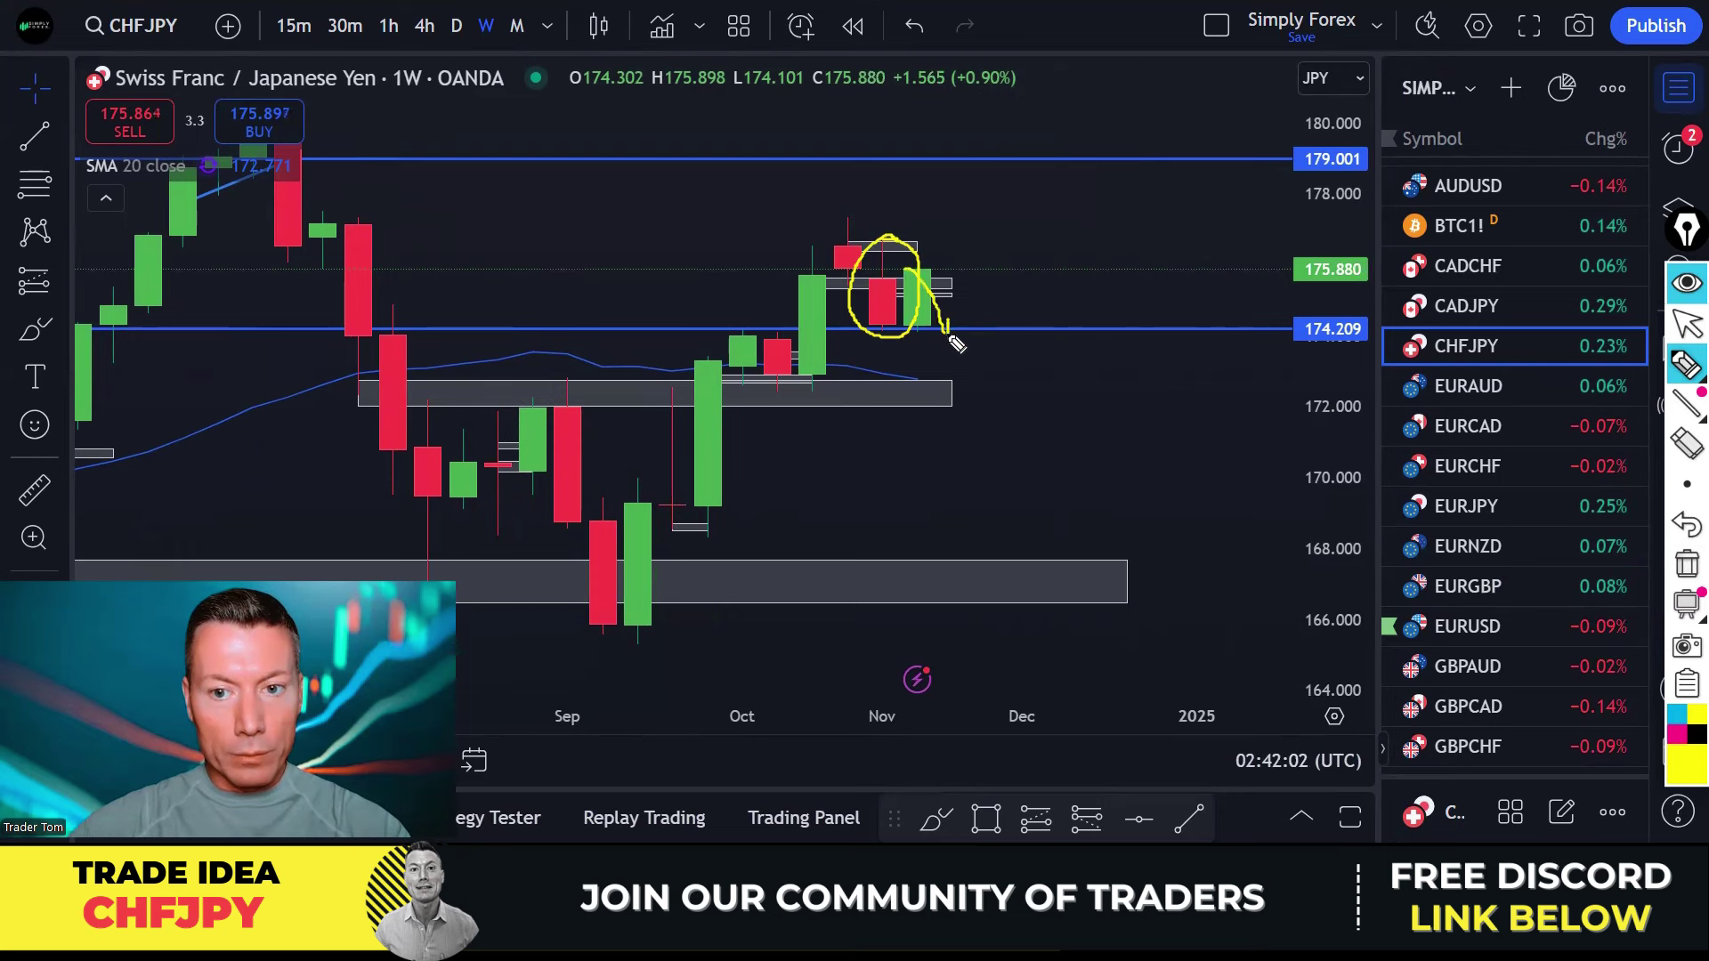
pyautogui.click(1687, 563)
# Switch CHFJPY to the daily chart, trace the price swings since late October, and mark their highs and lows with horizontal lines.
pyautogui.click(456, 27)
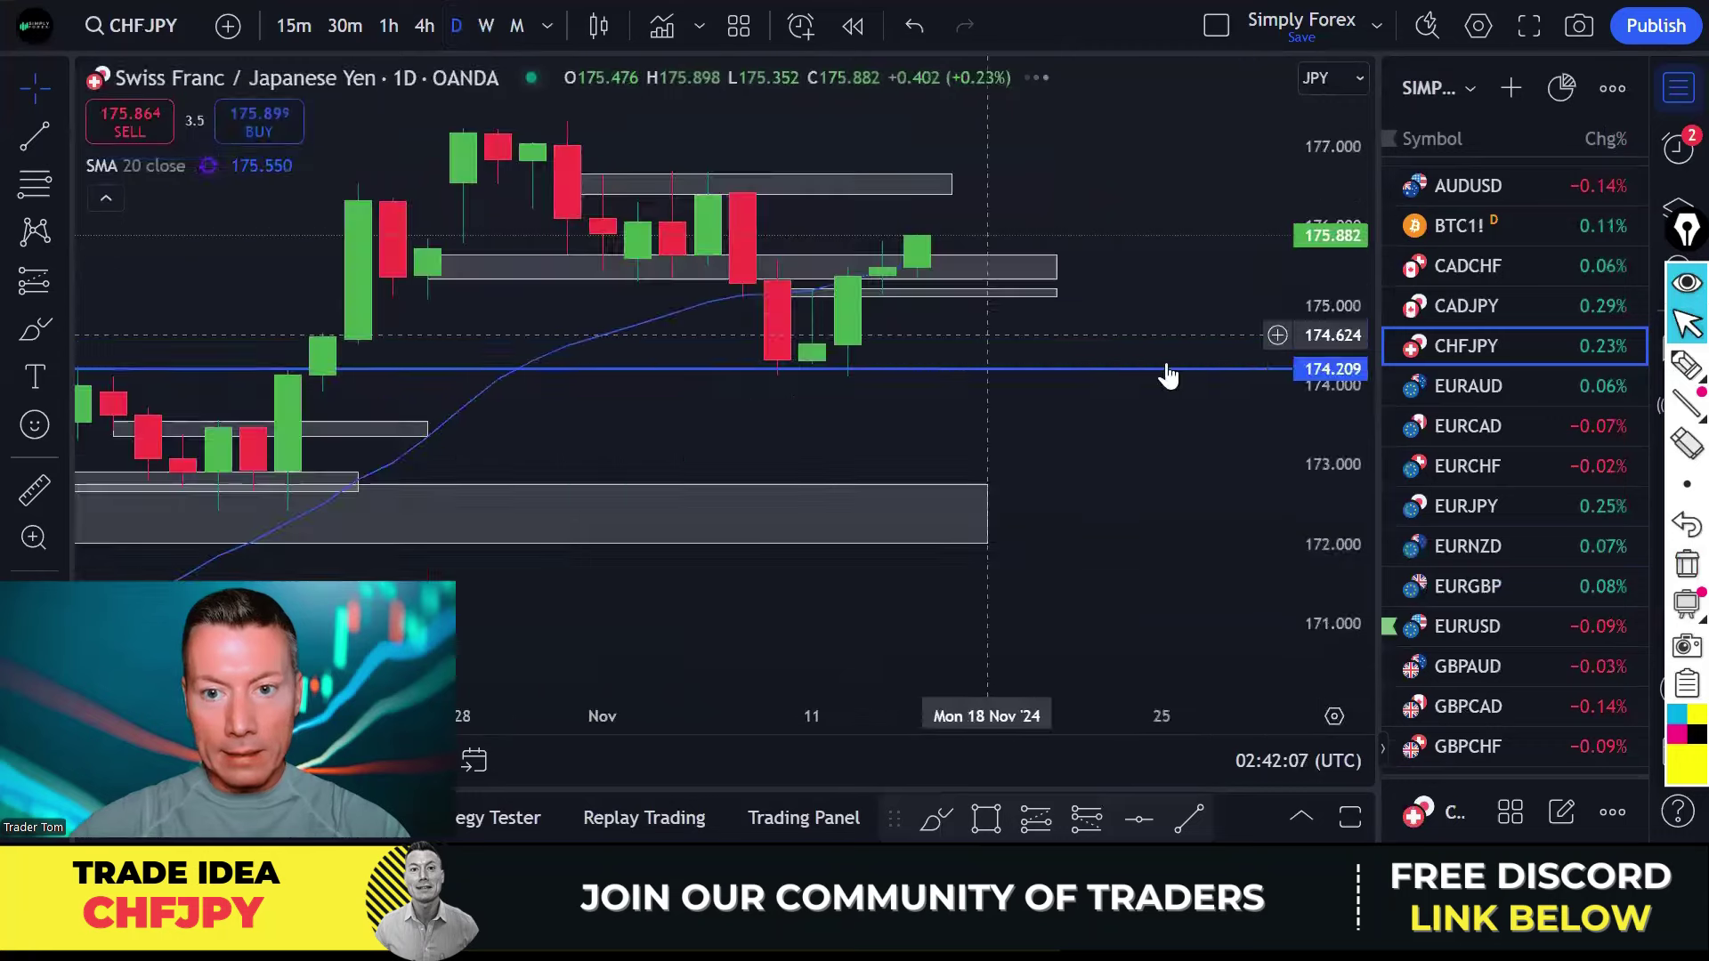
pyautogui.scroll(3, 1152, 309)
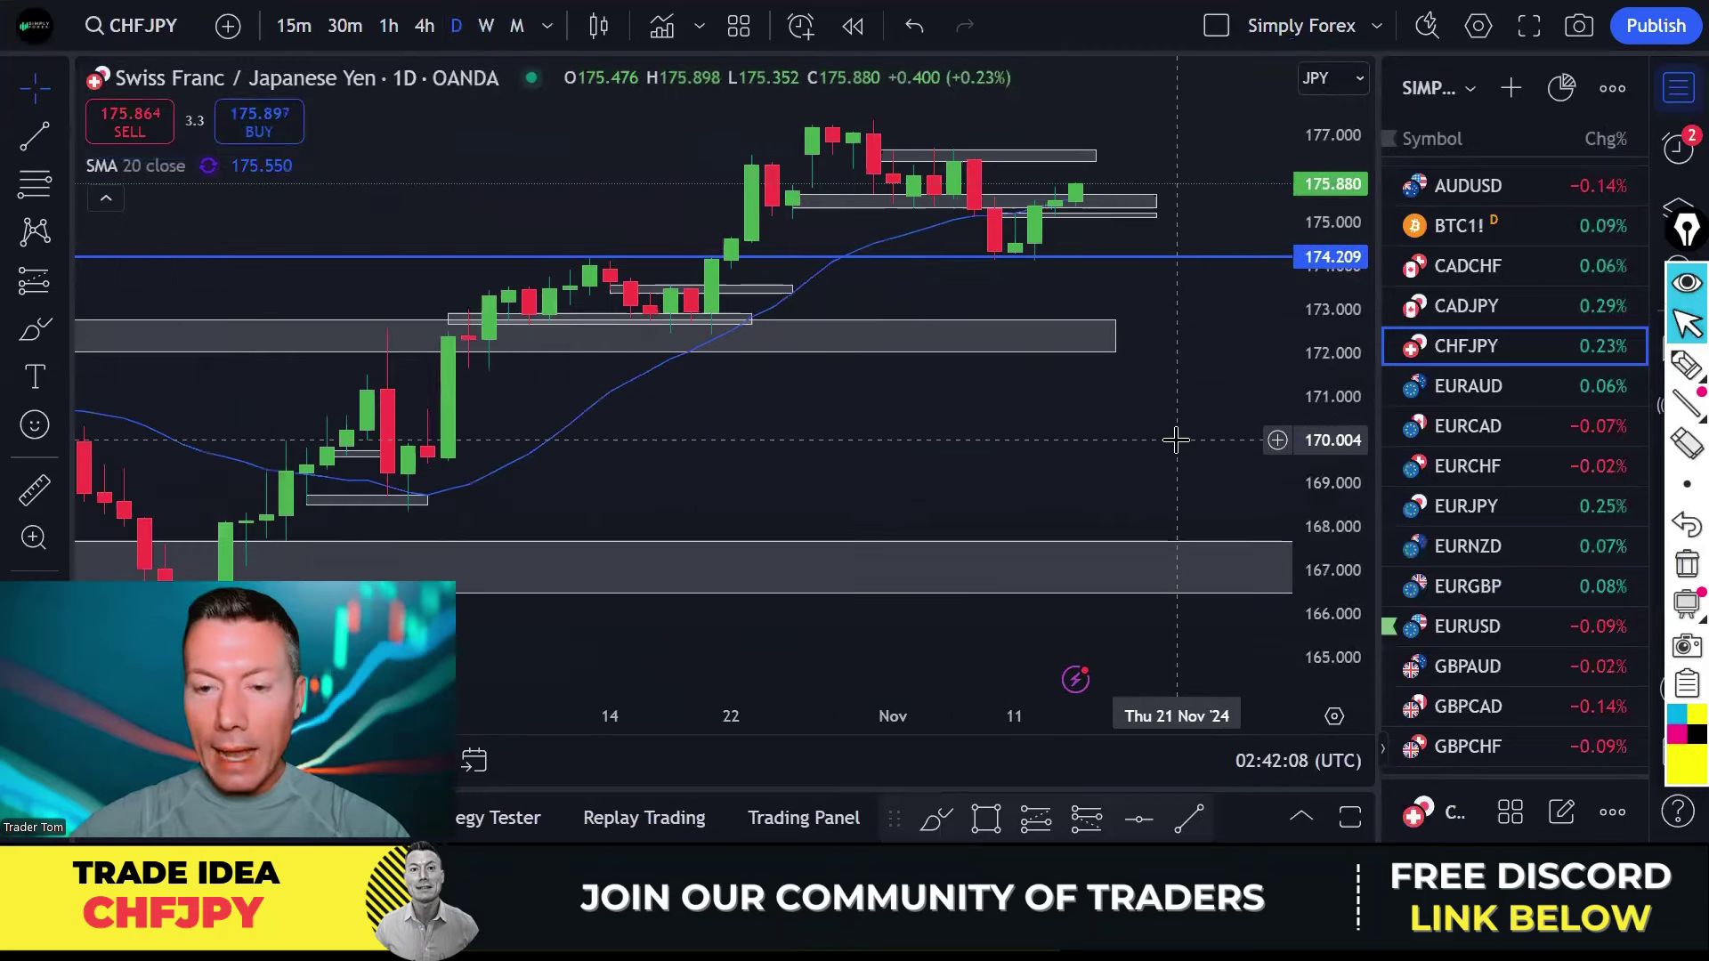
pyautogui.scroll(-2, 1117, 238)
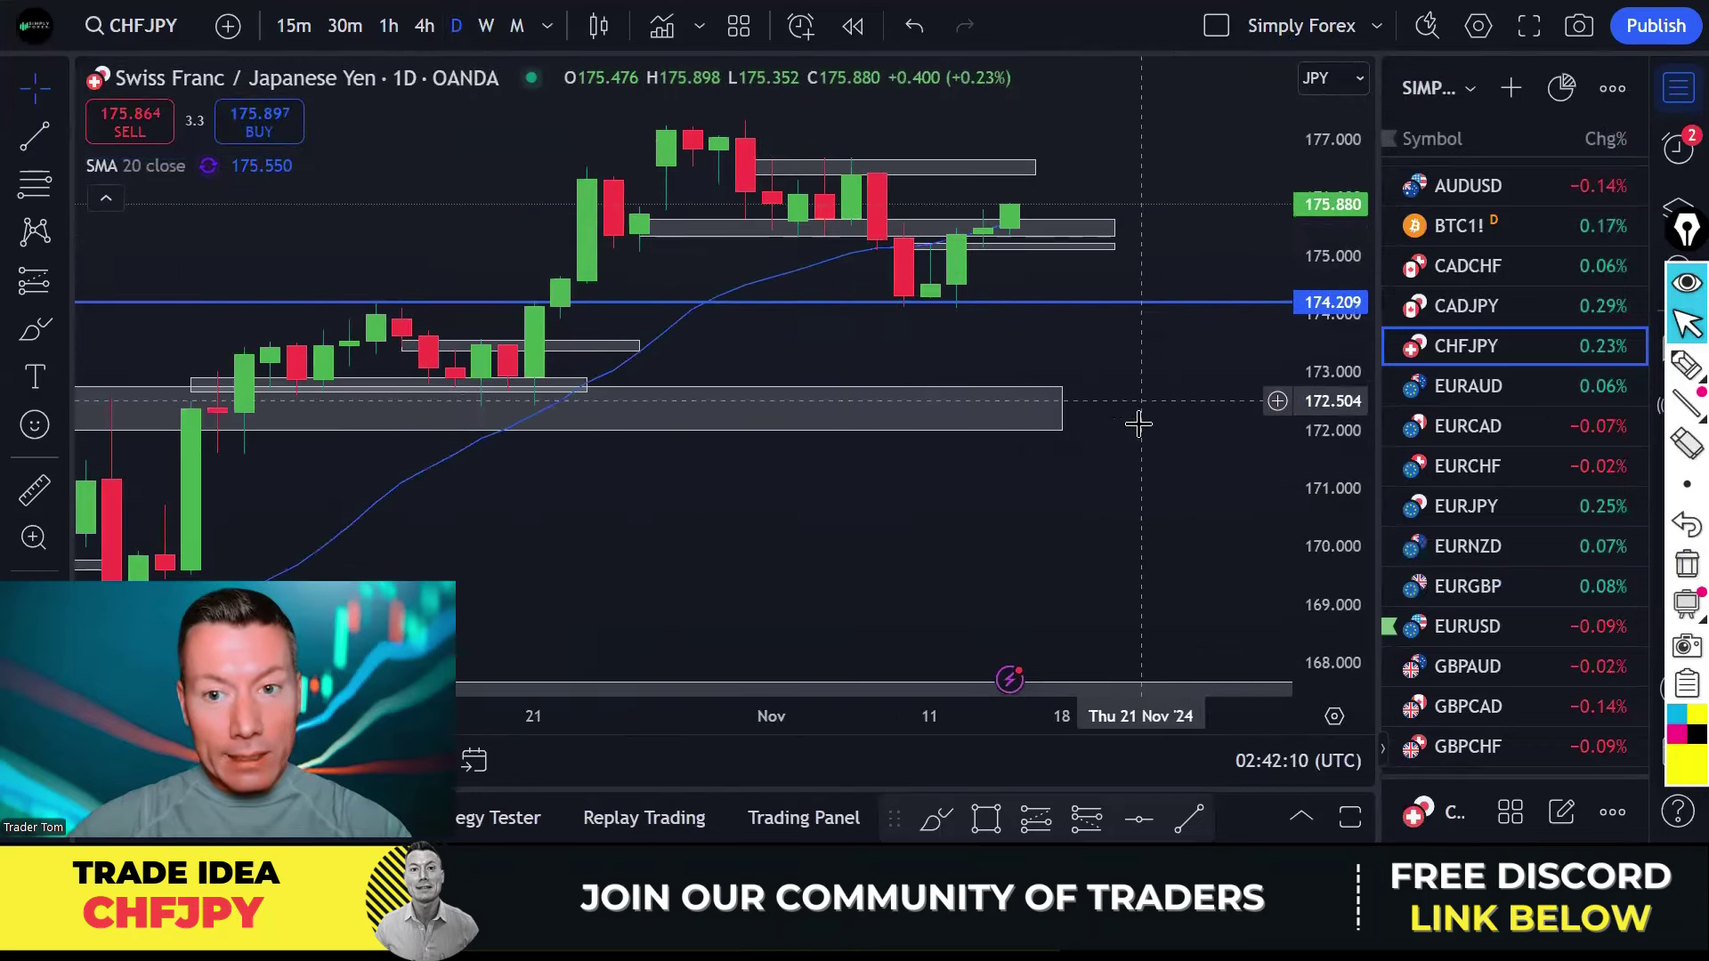
pyautogui.click(1686, 365)
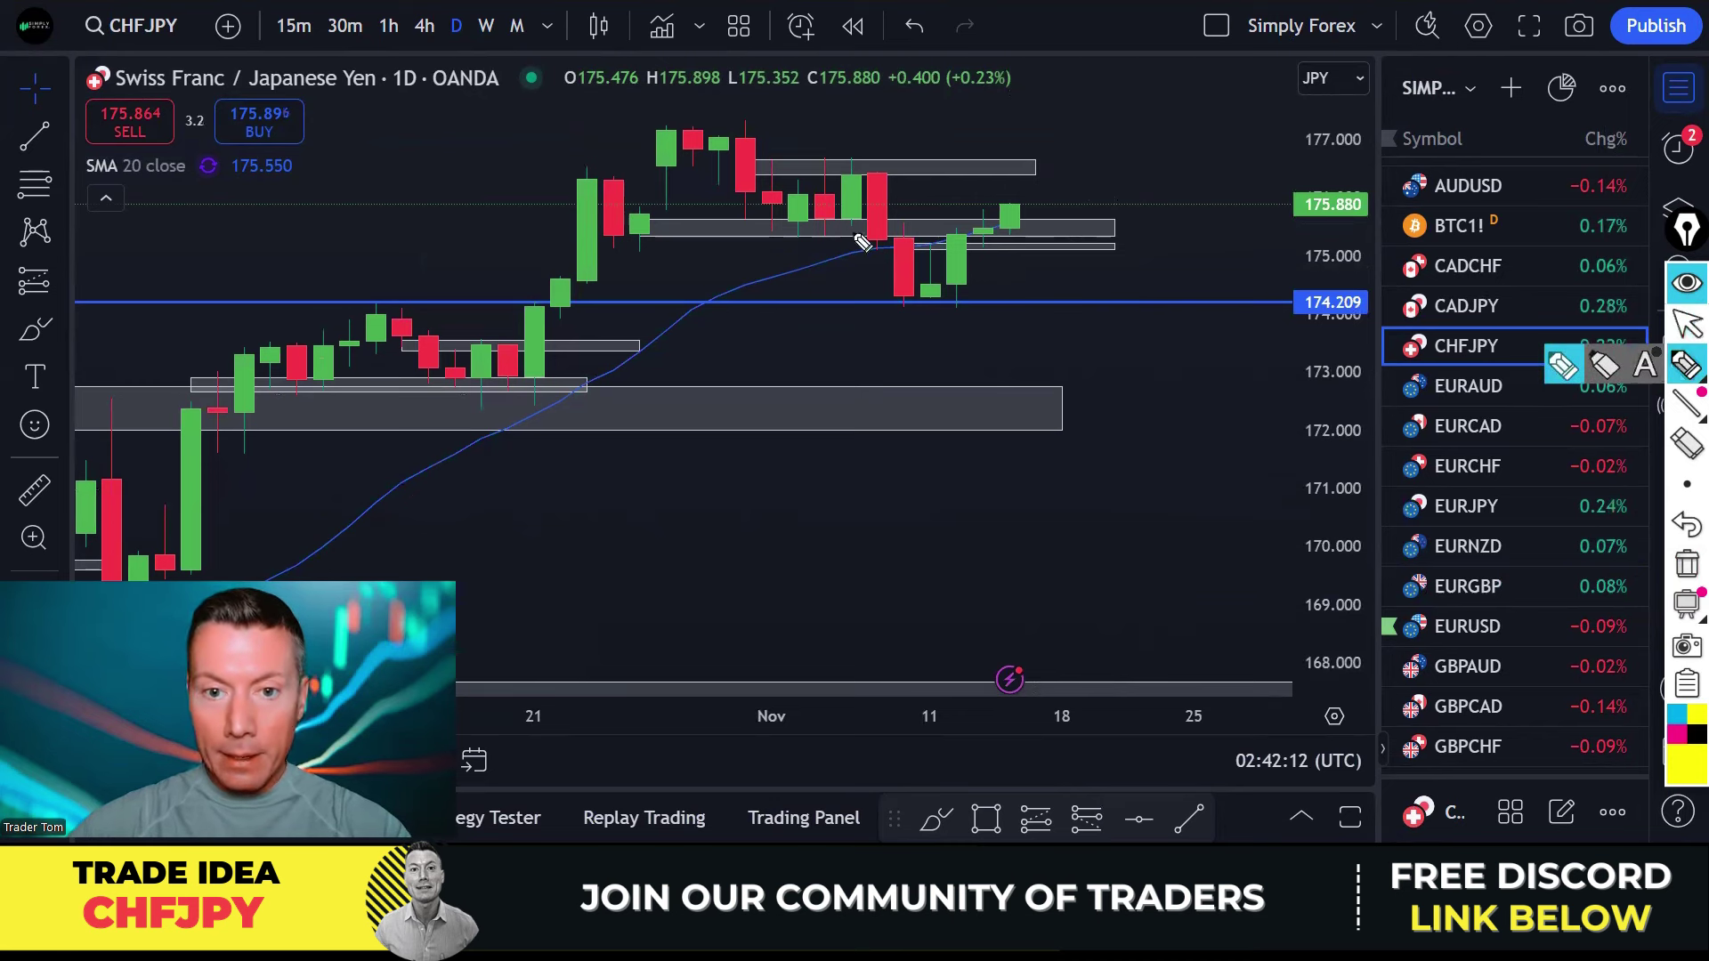
pyautogui.moveTo(511, 386)
pyautogui.mouseDown()
pyautogui.moveTo(611, 285)
pyautogui.moveTo(722, 122)
pyautogui.moveTo(810, 233)
pyautogui.moveTo(854, 171)
pyautogui.moveTo(942, 304)
pyautogui.moveTo(995, 210)
pyautogui.mouseUp()
pyautogui.moveTo(670, 119)
pyautogui.mouseDown()
pyautogui.moveTo(769, 119)
pyautogui.moveTo(901, 160)
pyautogui.mouseUp()
pyautogui.moveTo(769, 235); pyautogui.dragTo(837, 235)
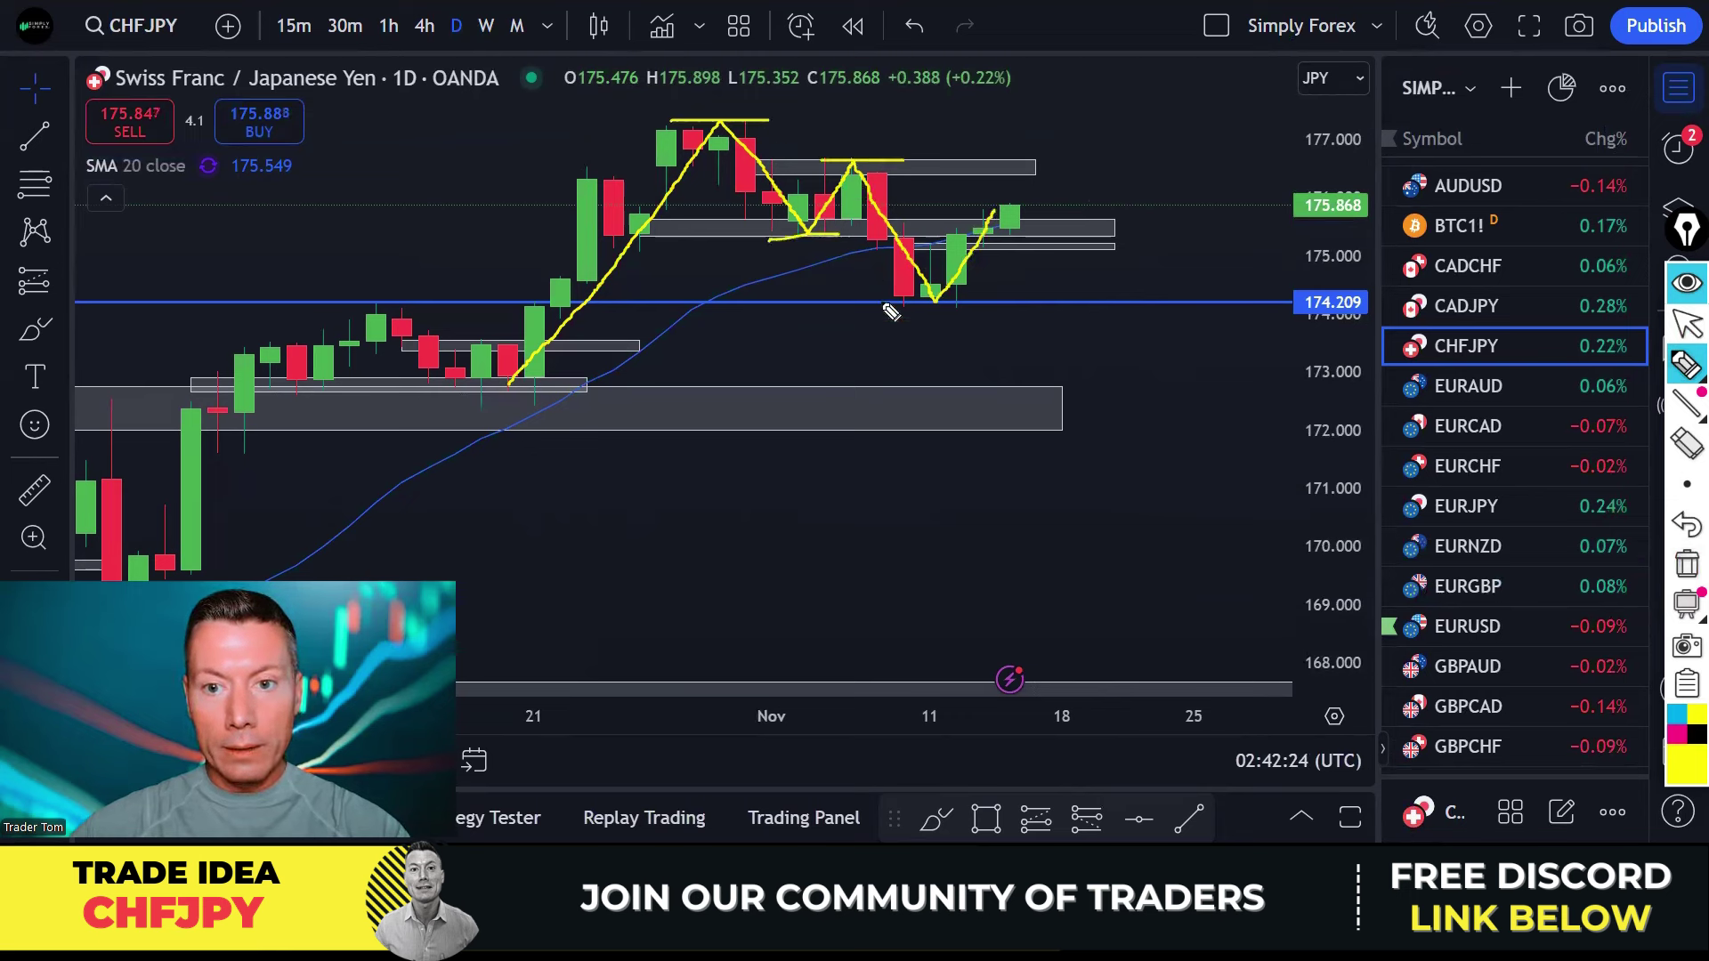
pyautogui.moveTo(912, 302); pyautogui.dragTo(1013, 303)
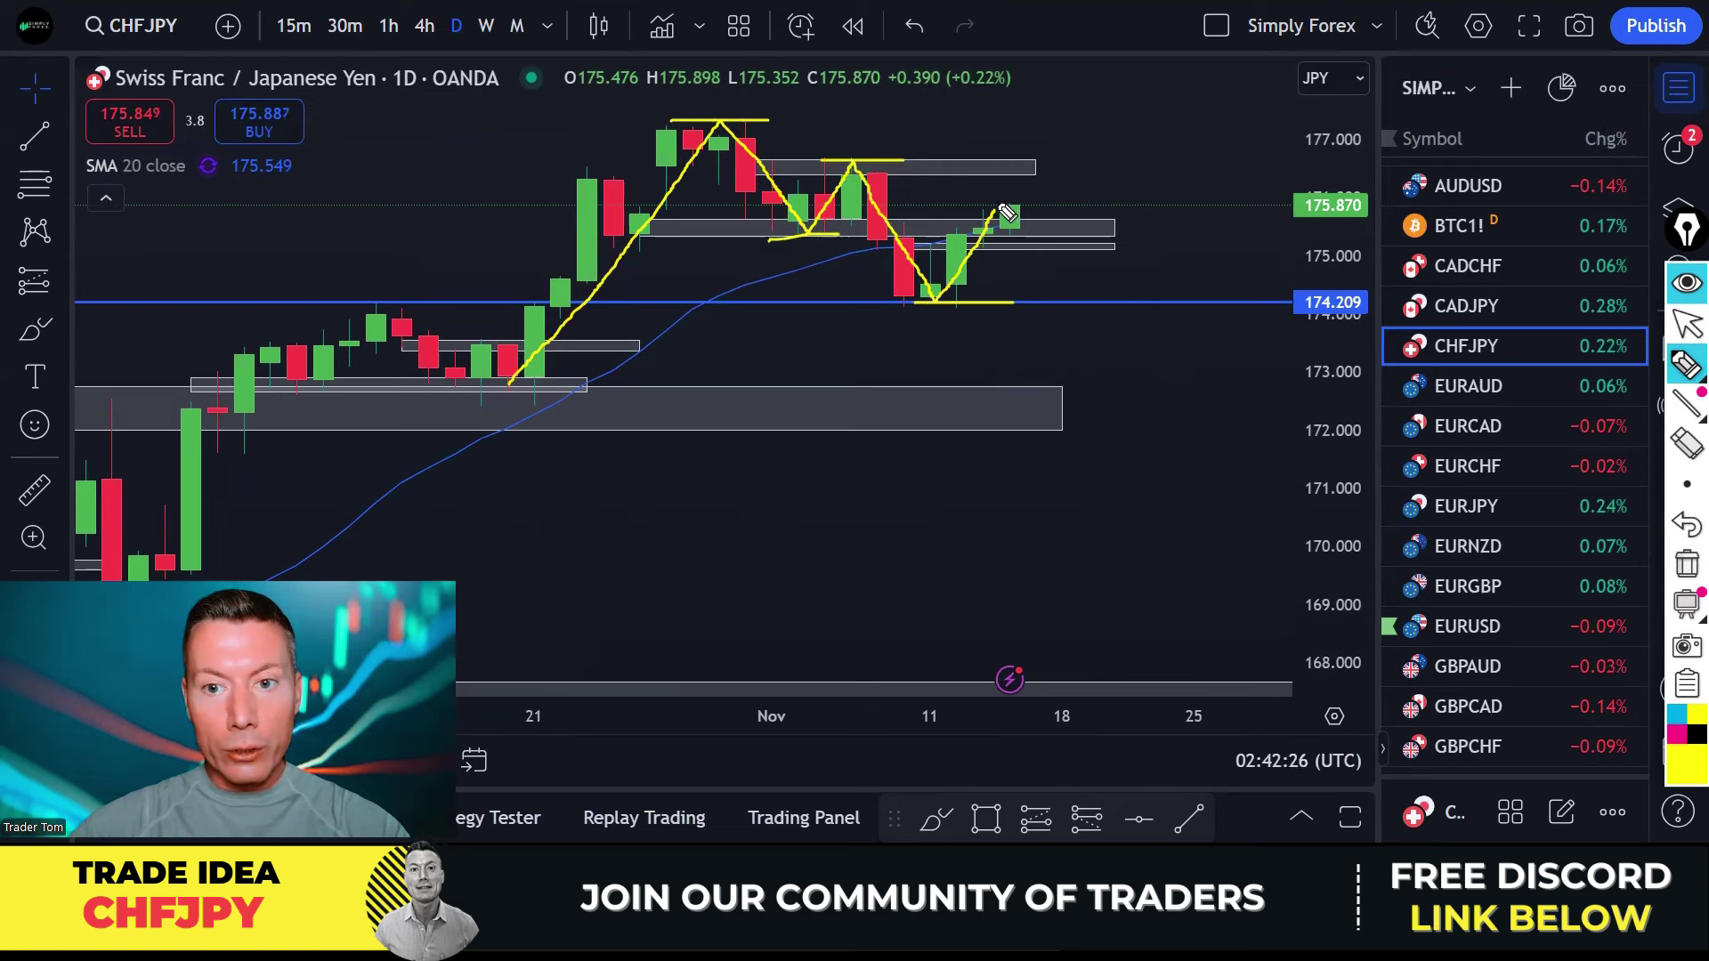
# Circle the latest daily candle, clear the markings, draw an arrow from that candle down to the 174.209 level, and clear it.
pyautogui.moveTo(1004, 210)
pyautogui.mouseDown()
pyautogui.moveTo(997, 198)
pyautogui.moveTo(1030, 220)
pyautogui.moveTo(1015, 235)
pyautogui.mouseUp()
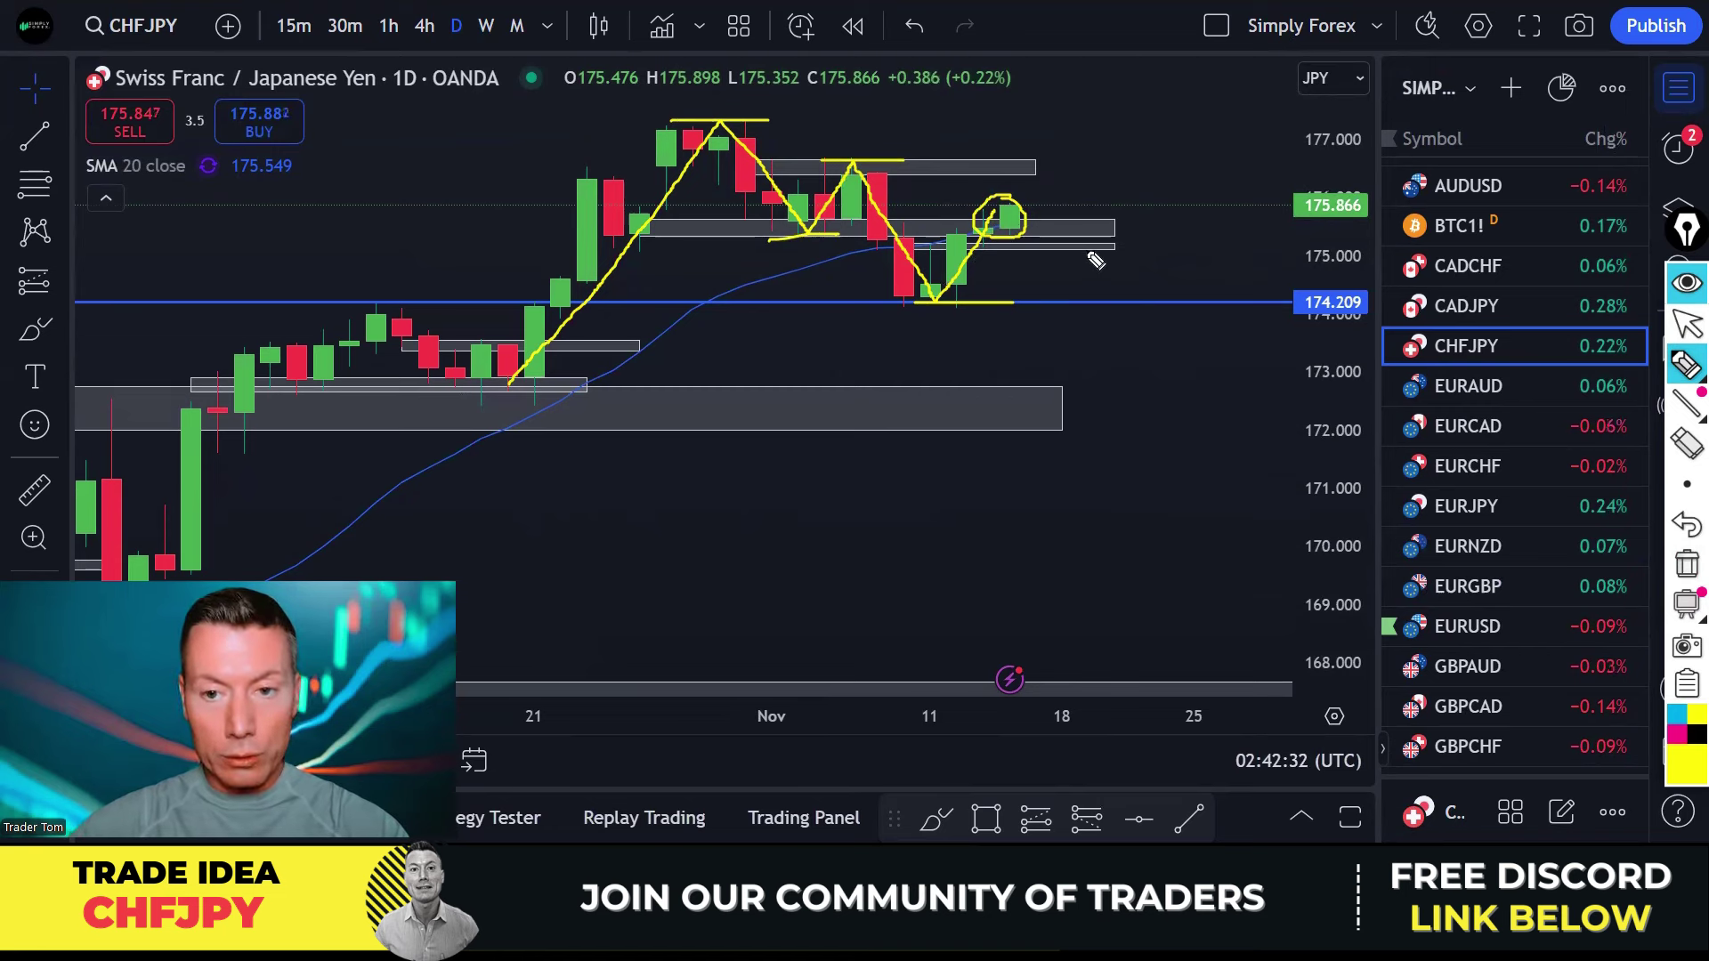
pyautogui.click(1682, 569)
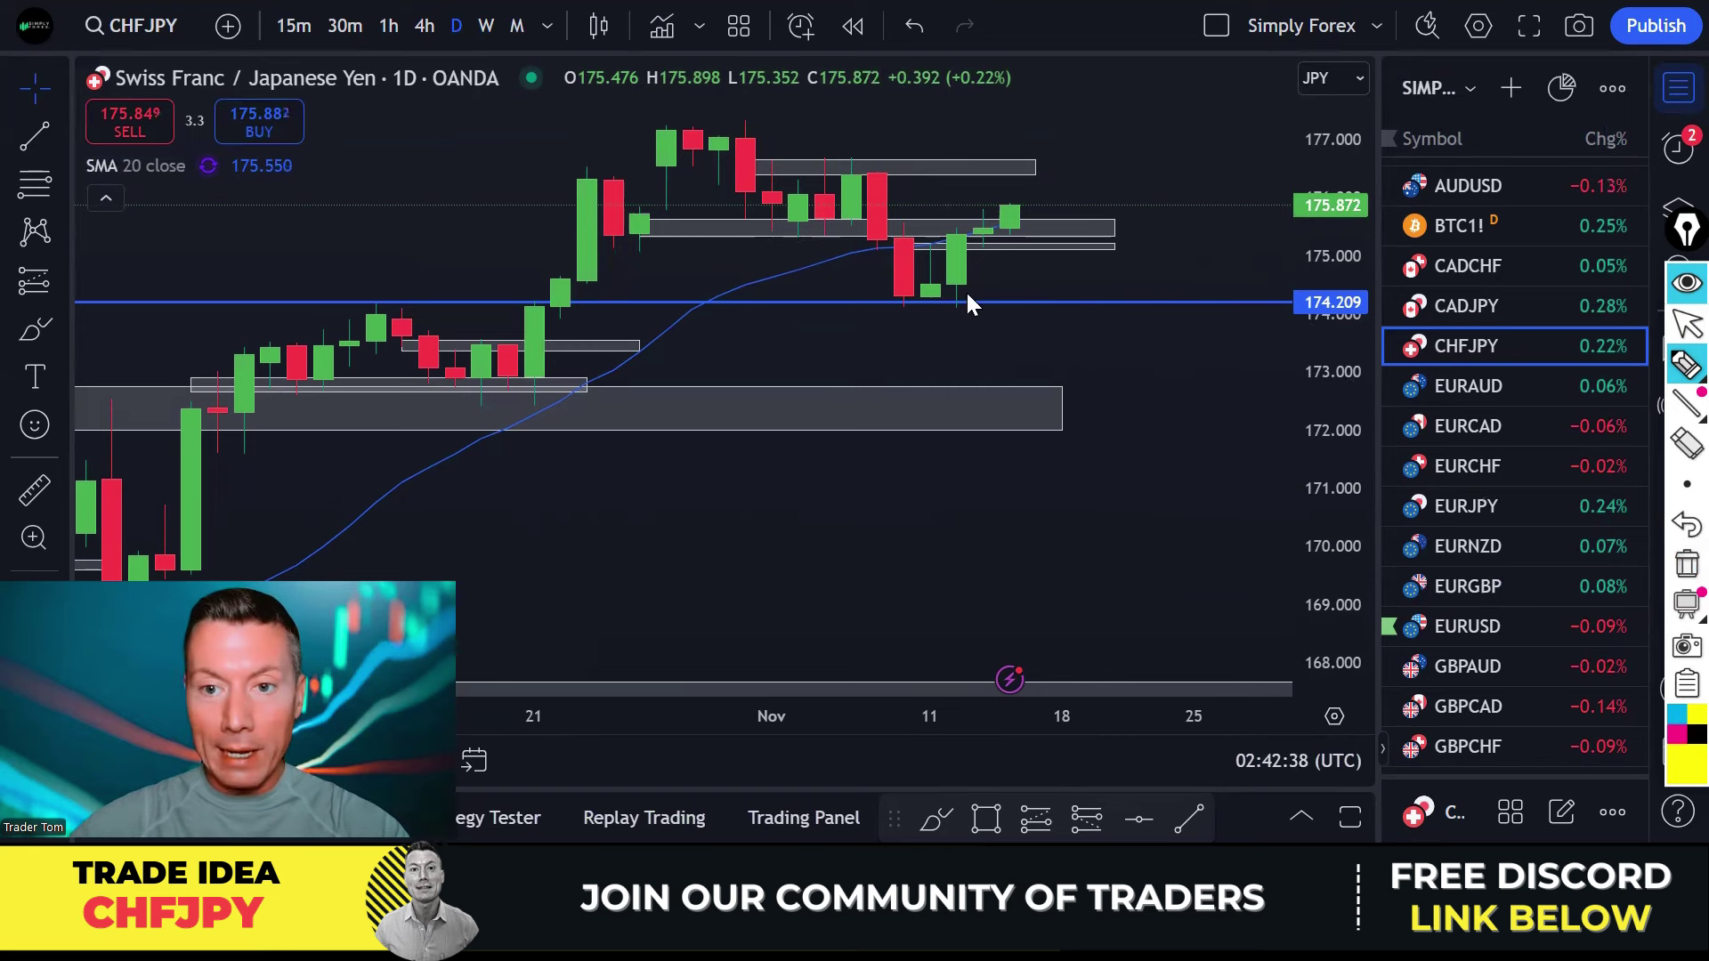
pyautogui.moveTo(1004, 211)
pyautogui.mouseDown()
pyautogui.moveTo(1075, 287)
pyautogui.moveTo(1061, 304)
pyautogui.mouseUp()
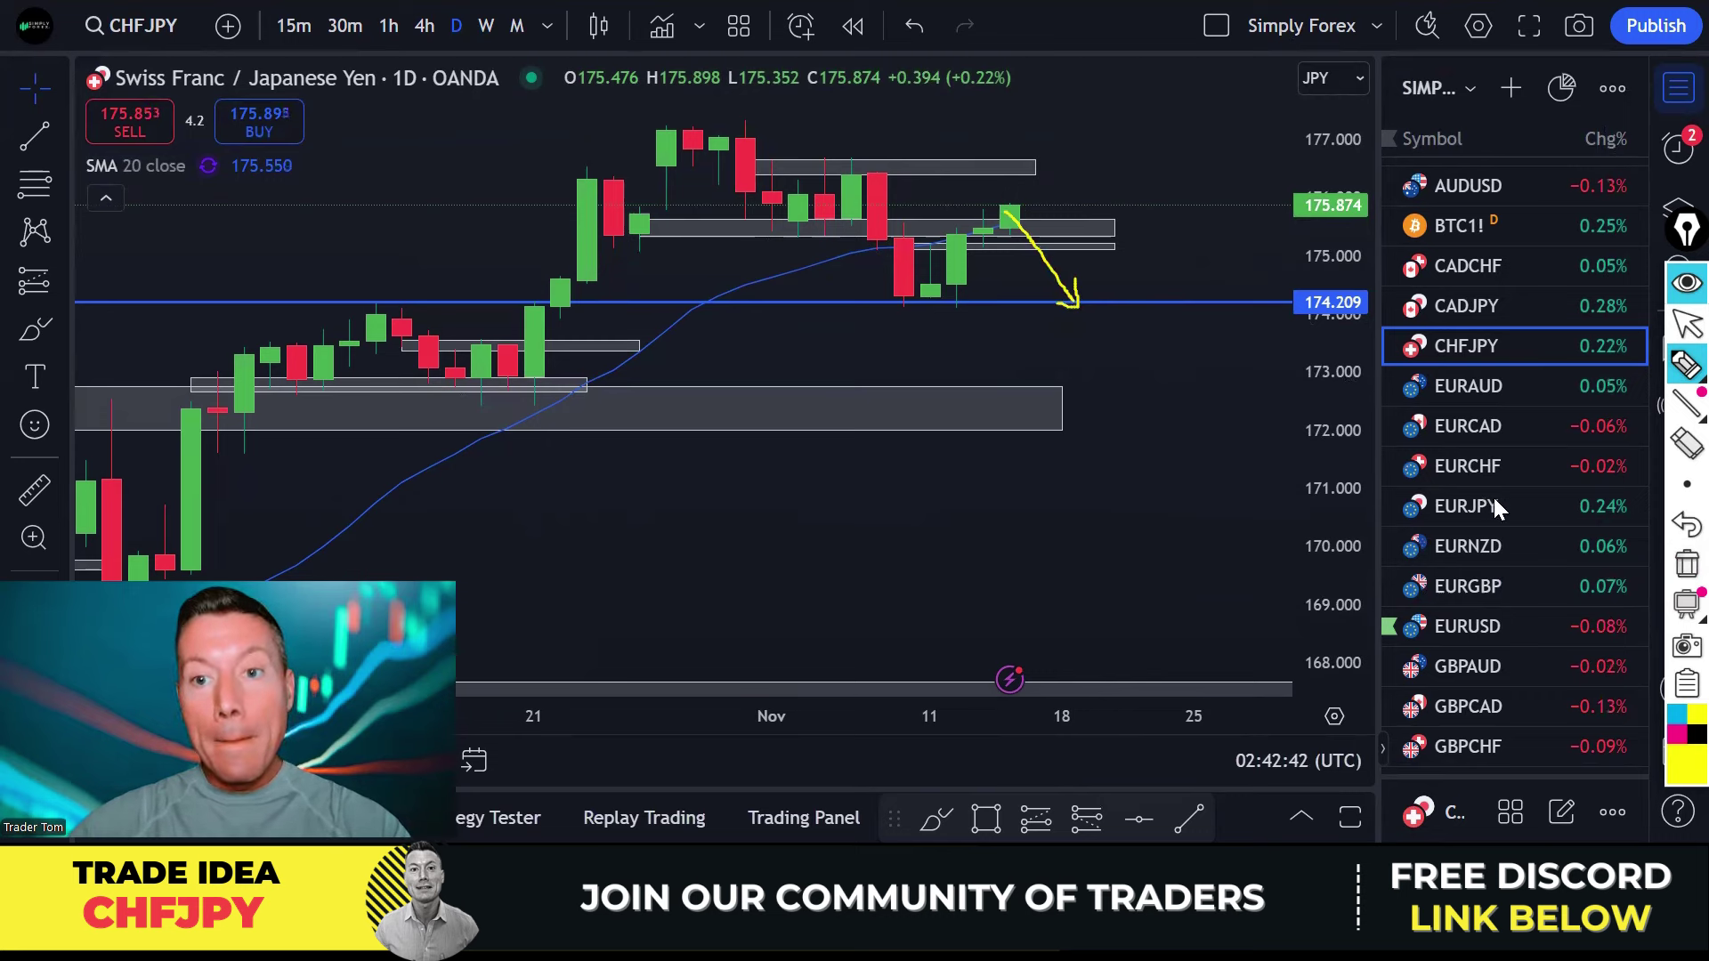
pyautogui.click(1685, 563)
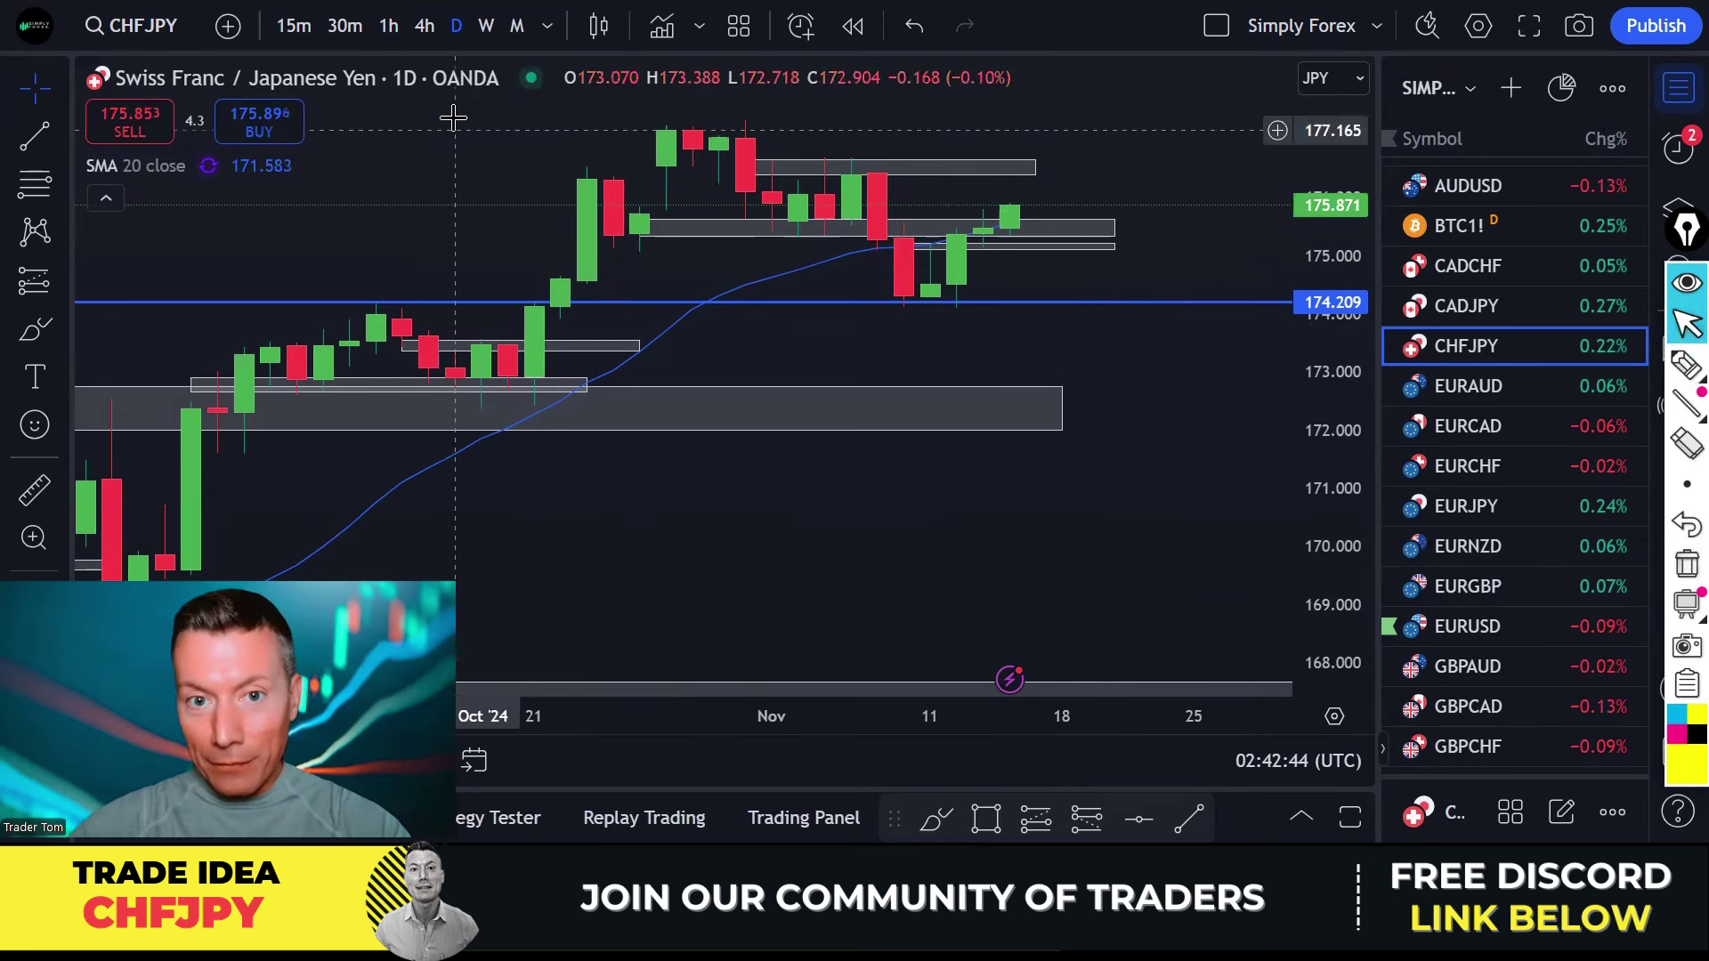
# Switch CHFJPY to the 4-hour chart, trace the recent swings, project a dotted arrow up to the 176.5 zone, and erase the drawing.
pyautogui.click(425, 25)
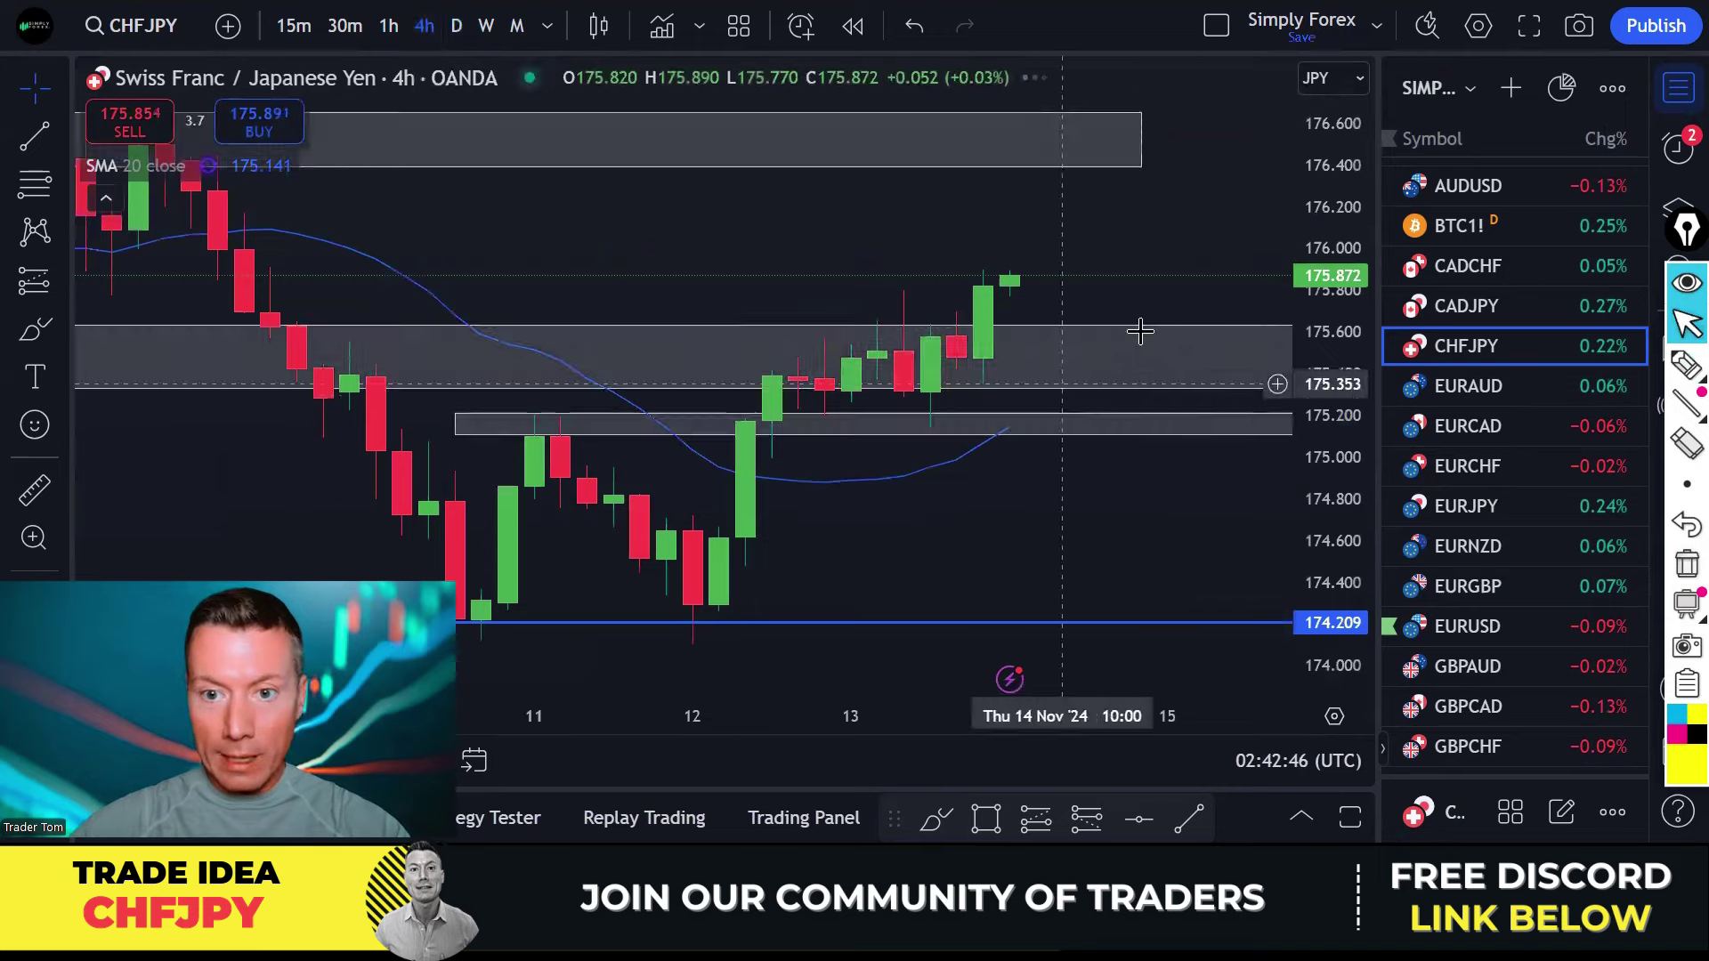
pyautogui.scroll(-5, 1140, 327)
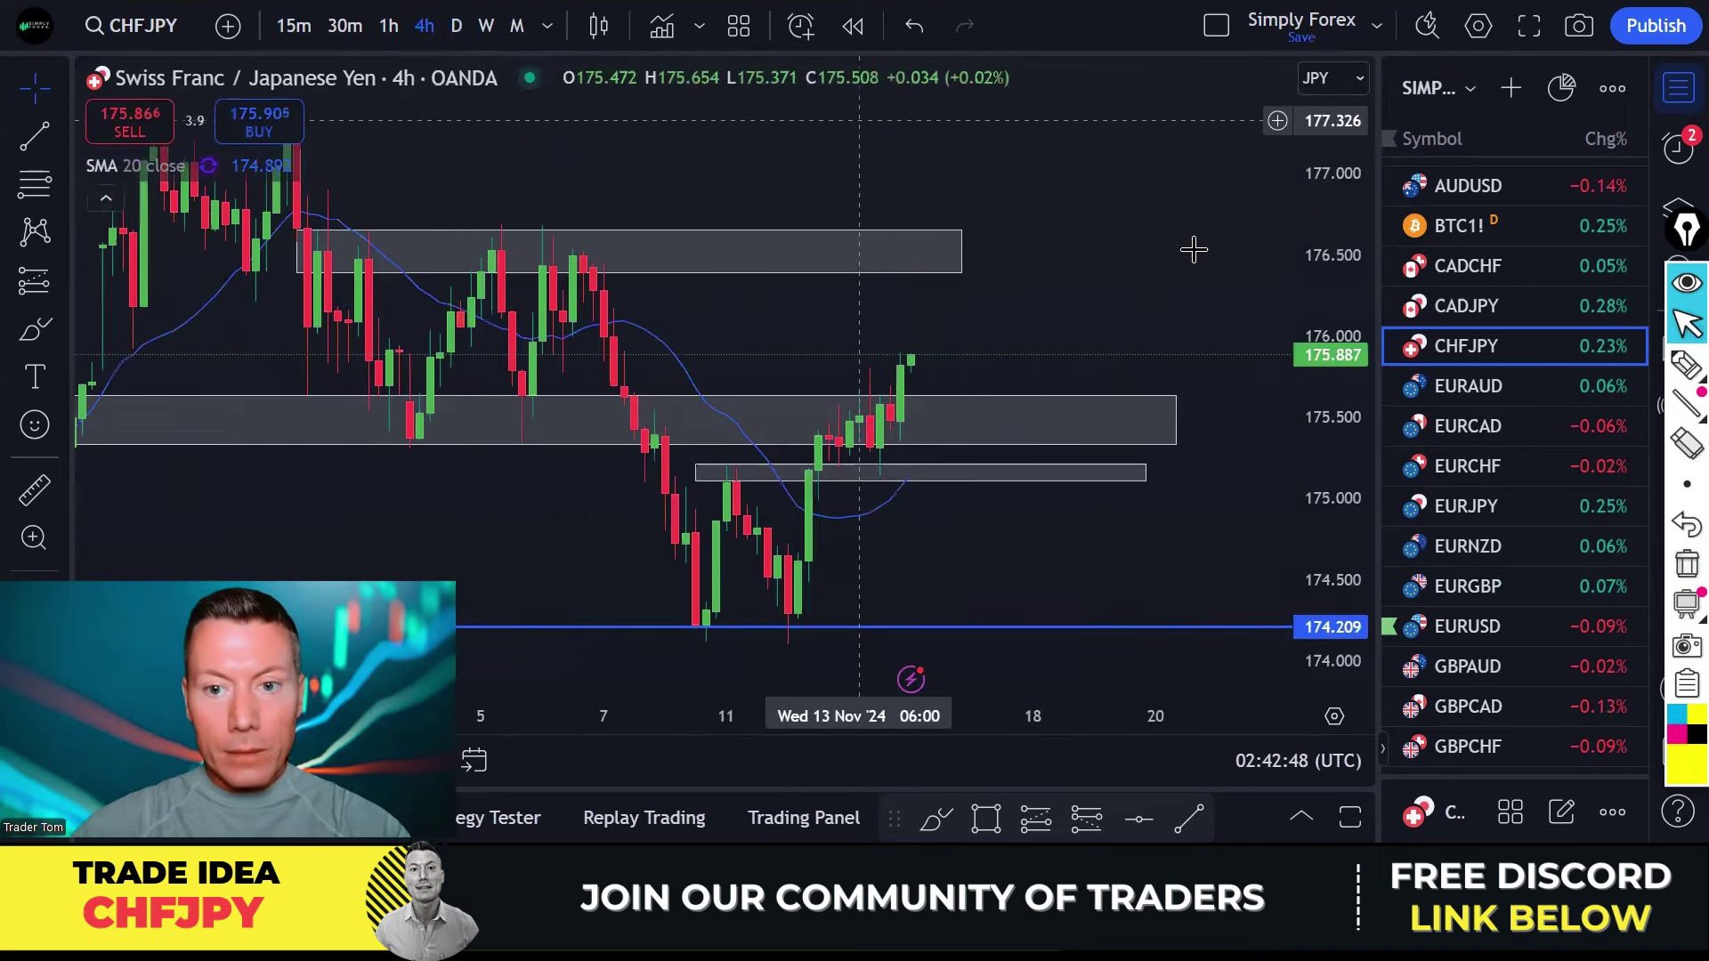
pyautogui.scroll(1, 1196, 256)
pyautogui.scroll(2, 1164, 233)
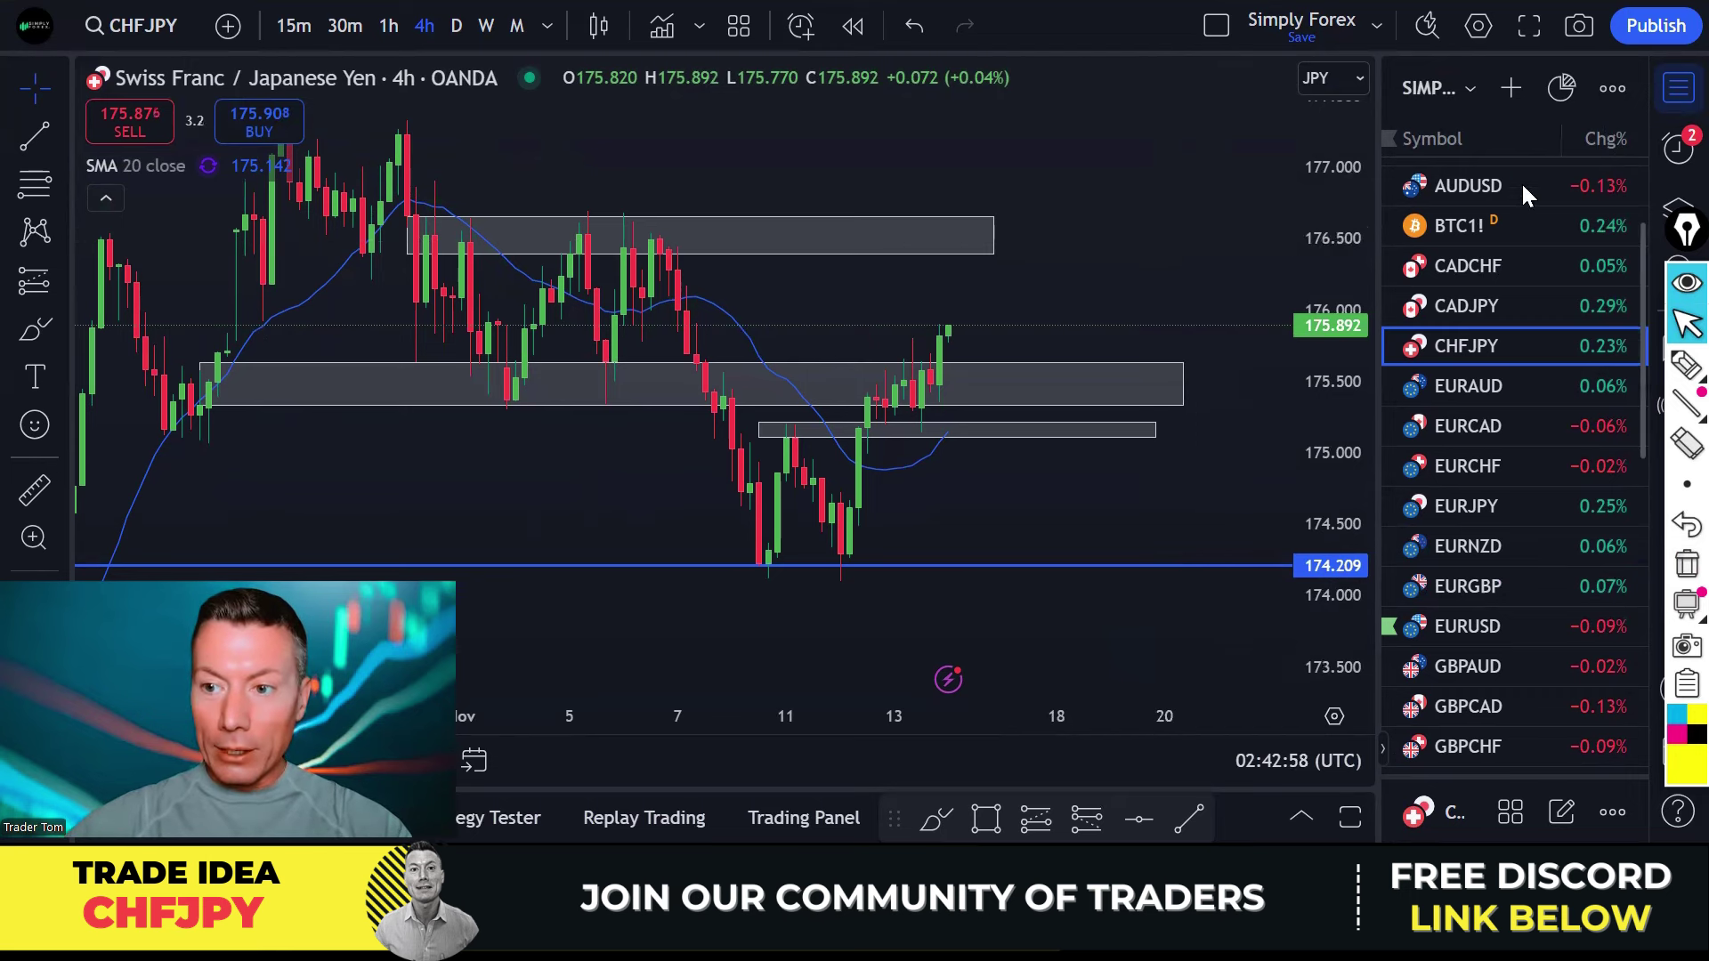
pyautogui.click(1687, 365)
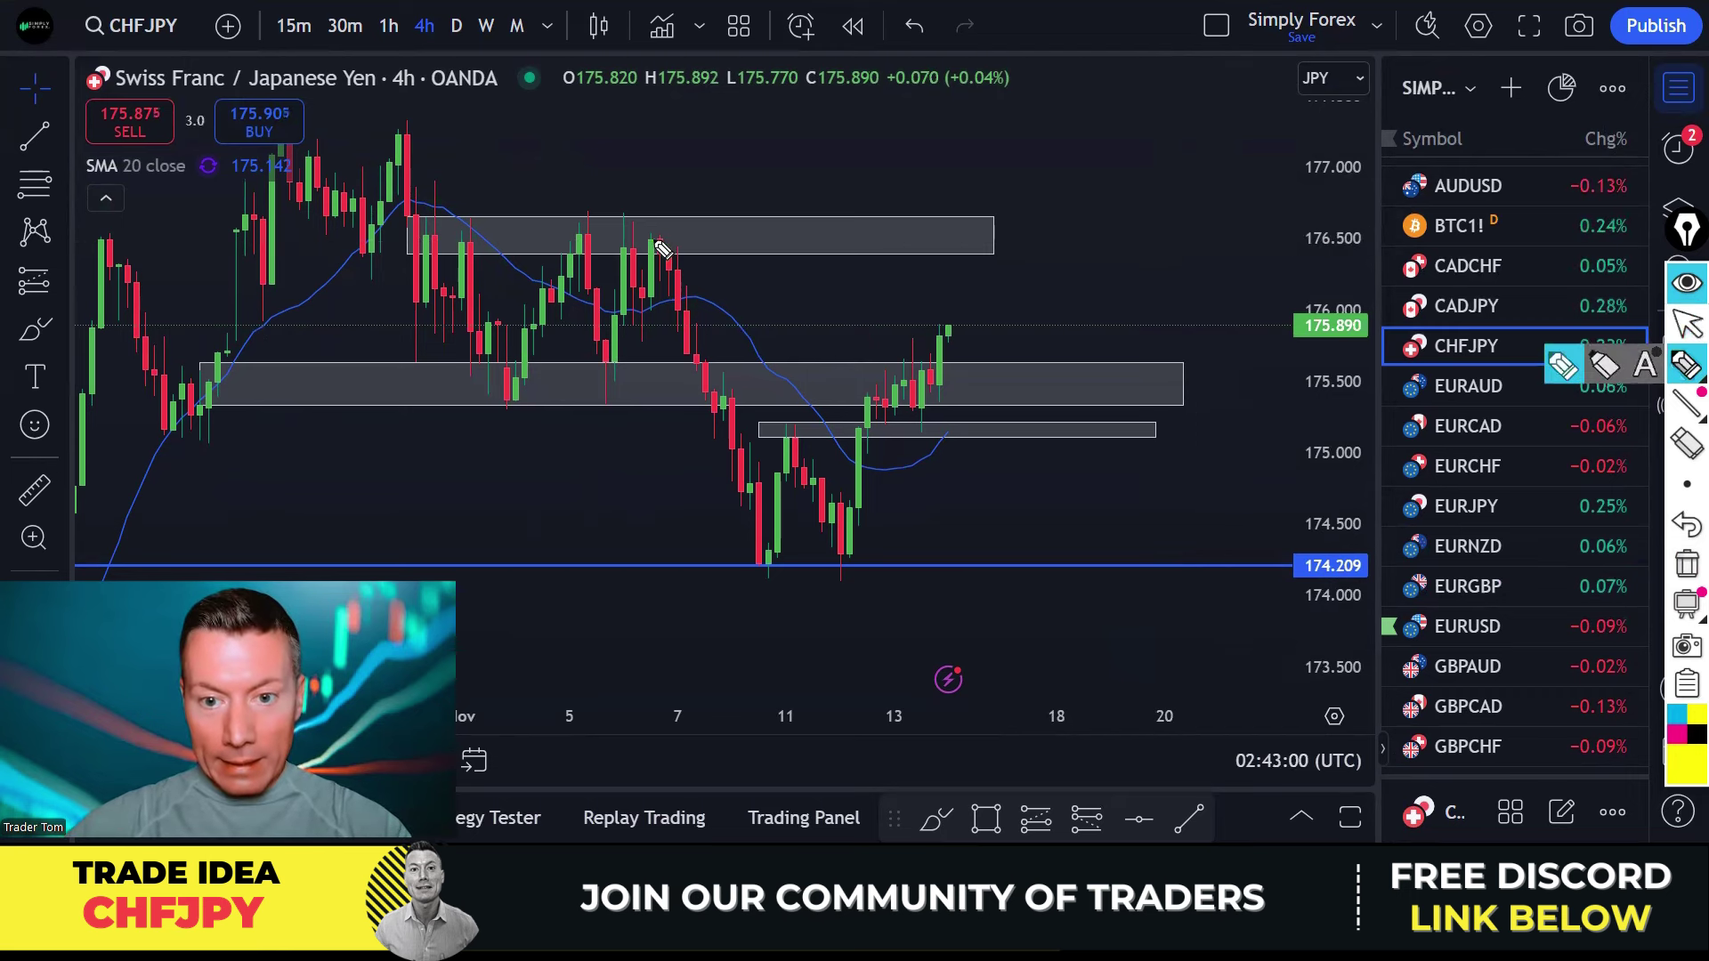
pyautogui.moveTo(655, 240)
pyautogui.mouseDown()
pyautogui.moveTo(767, 561)
pyautogui.moveTo(787, 445)
pyautogui.moveTo(850, 563)
pyautogui.moveTo(901, 376)
pyautogui.moveTo(946, 434)
pyautogui.moveTo(975, 336)
pyautogui.mouseUp()
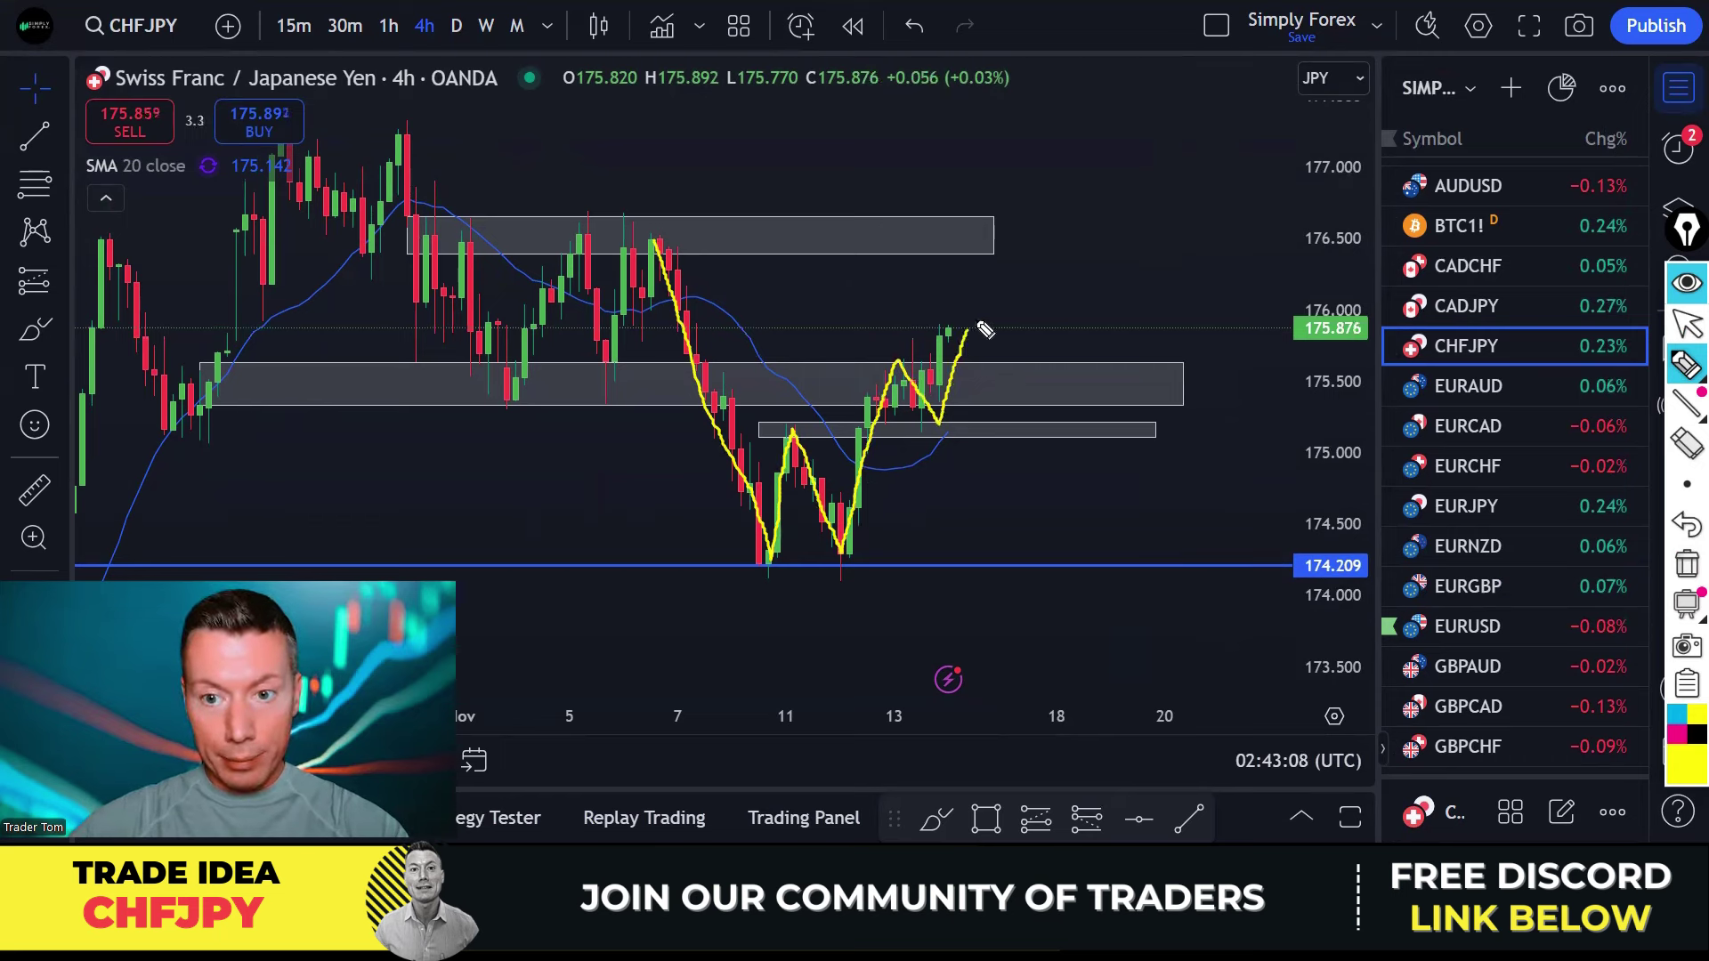
pyautogui.moveTo(979, 329)
pyautogui.mouseDown()
pyautogui.moveTo(1006, 247)
pyautogui.moveTo(1017, 271)
pyautogui.mouseUp()
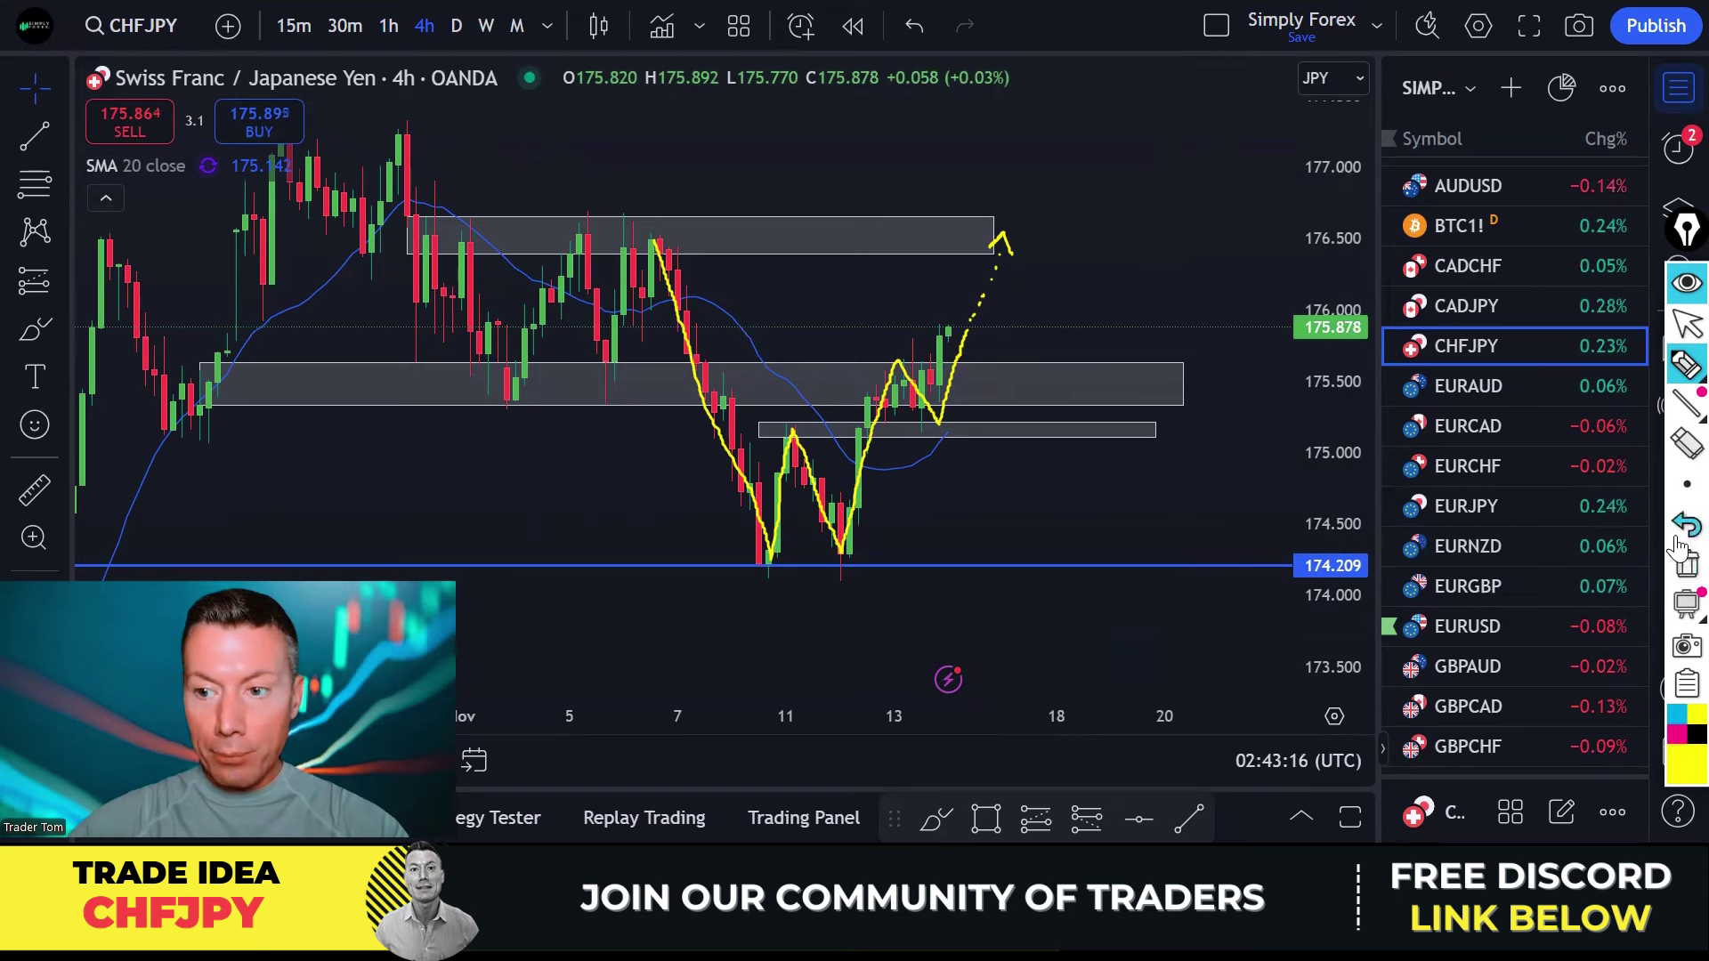
pyautogui.click(1686, 564)
# Sketch a possible break below the small zone near 175.2 with a neckline and an arrow down to 174.209, and erase the drawing.
pyautogui.moveTo(765, 561)
pyautogui.mouseDown()
pyautogui.moveTo(806, 454)
pyautogui.moveTo(841, 545)
pyautogui.moveTo(915, 360)
pyautogui.moveTo(930, 427)
pyautogui.moveTo(963, 340)
pyautogui.moveTo(990, 425)
pyautogui.moveTo(1011, 381)
pyautogui.moveTo(1043, 465)
pyautogui.mouseUp()
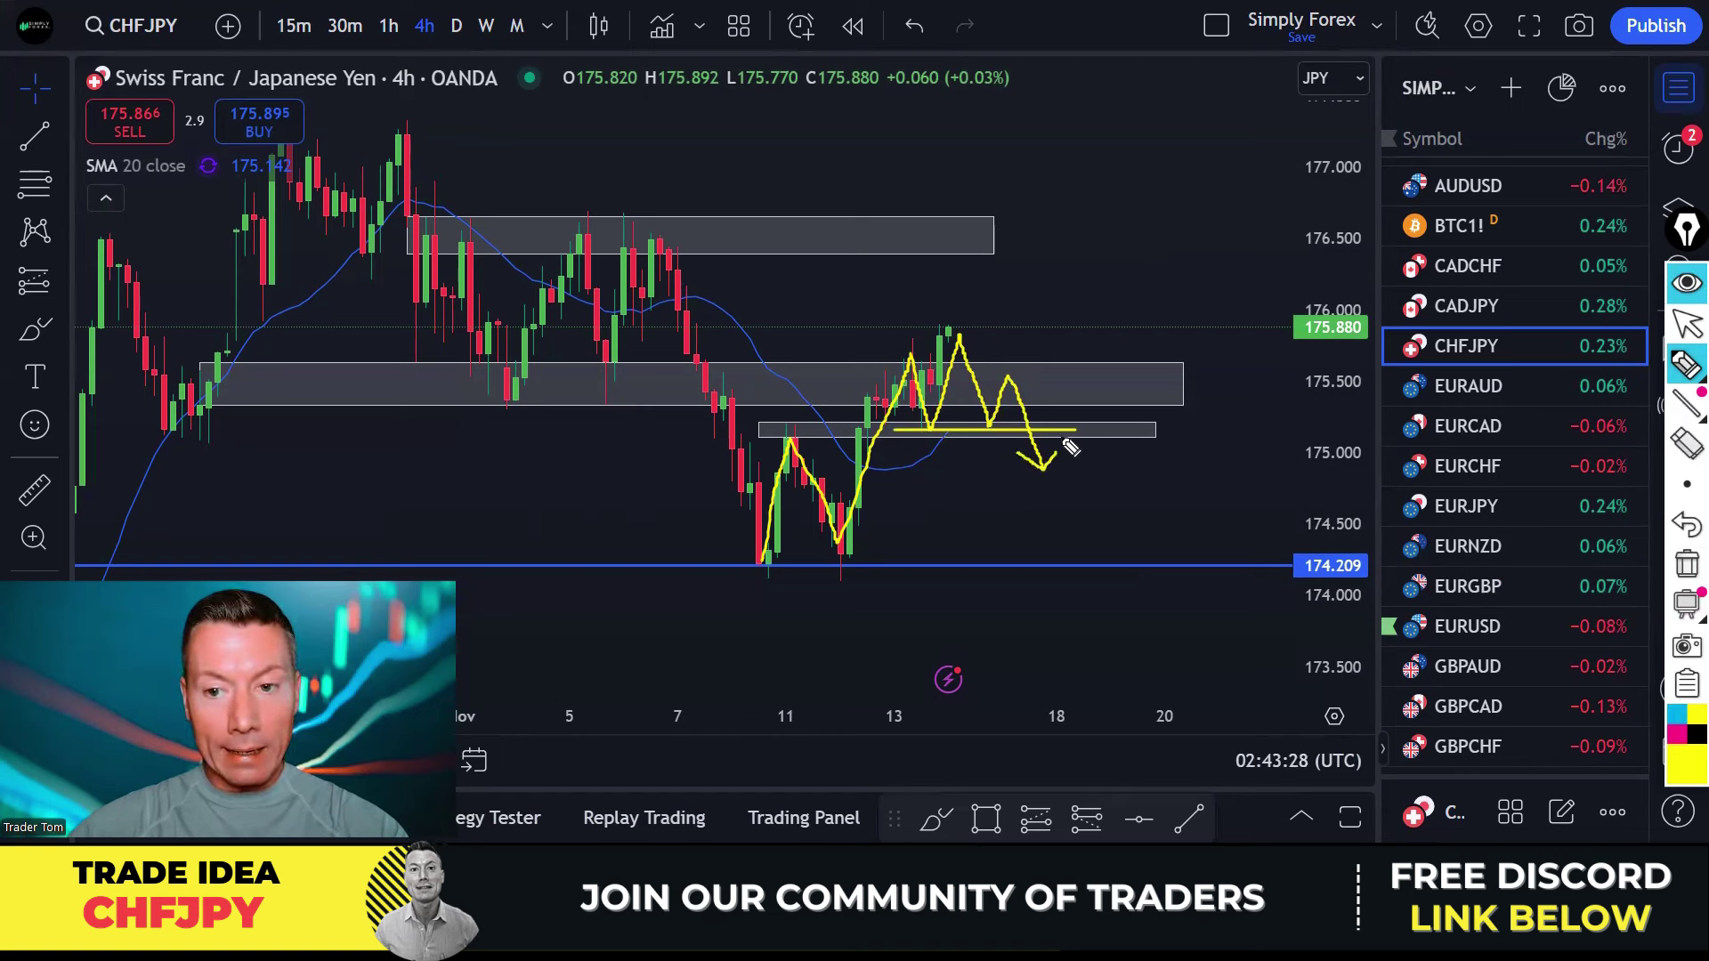
pyautogui.moveTo(1070, 450)
pyautogui.mouseDown()
pyautogui.moveTo(1108, 573)
pyautogui.moveTo(1122, 561)
pyautogui.mouseUp()
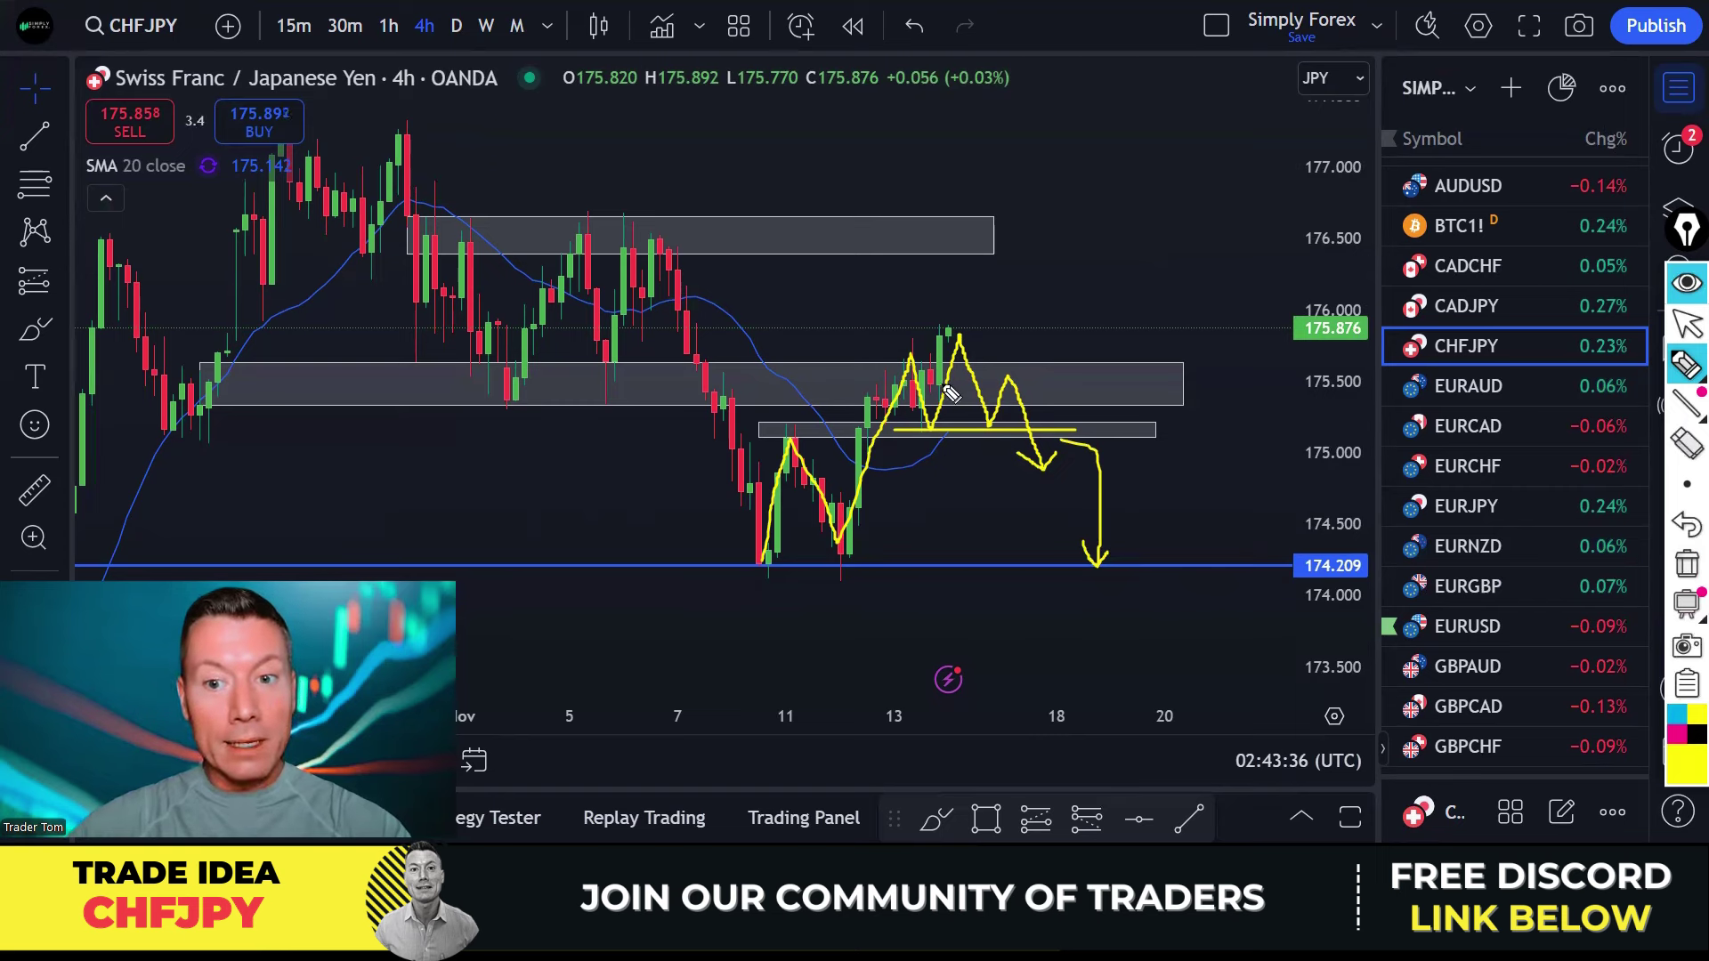
pyautogui.moveTo(890, 433); pyautogui.dragTo(1096, 452)
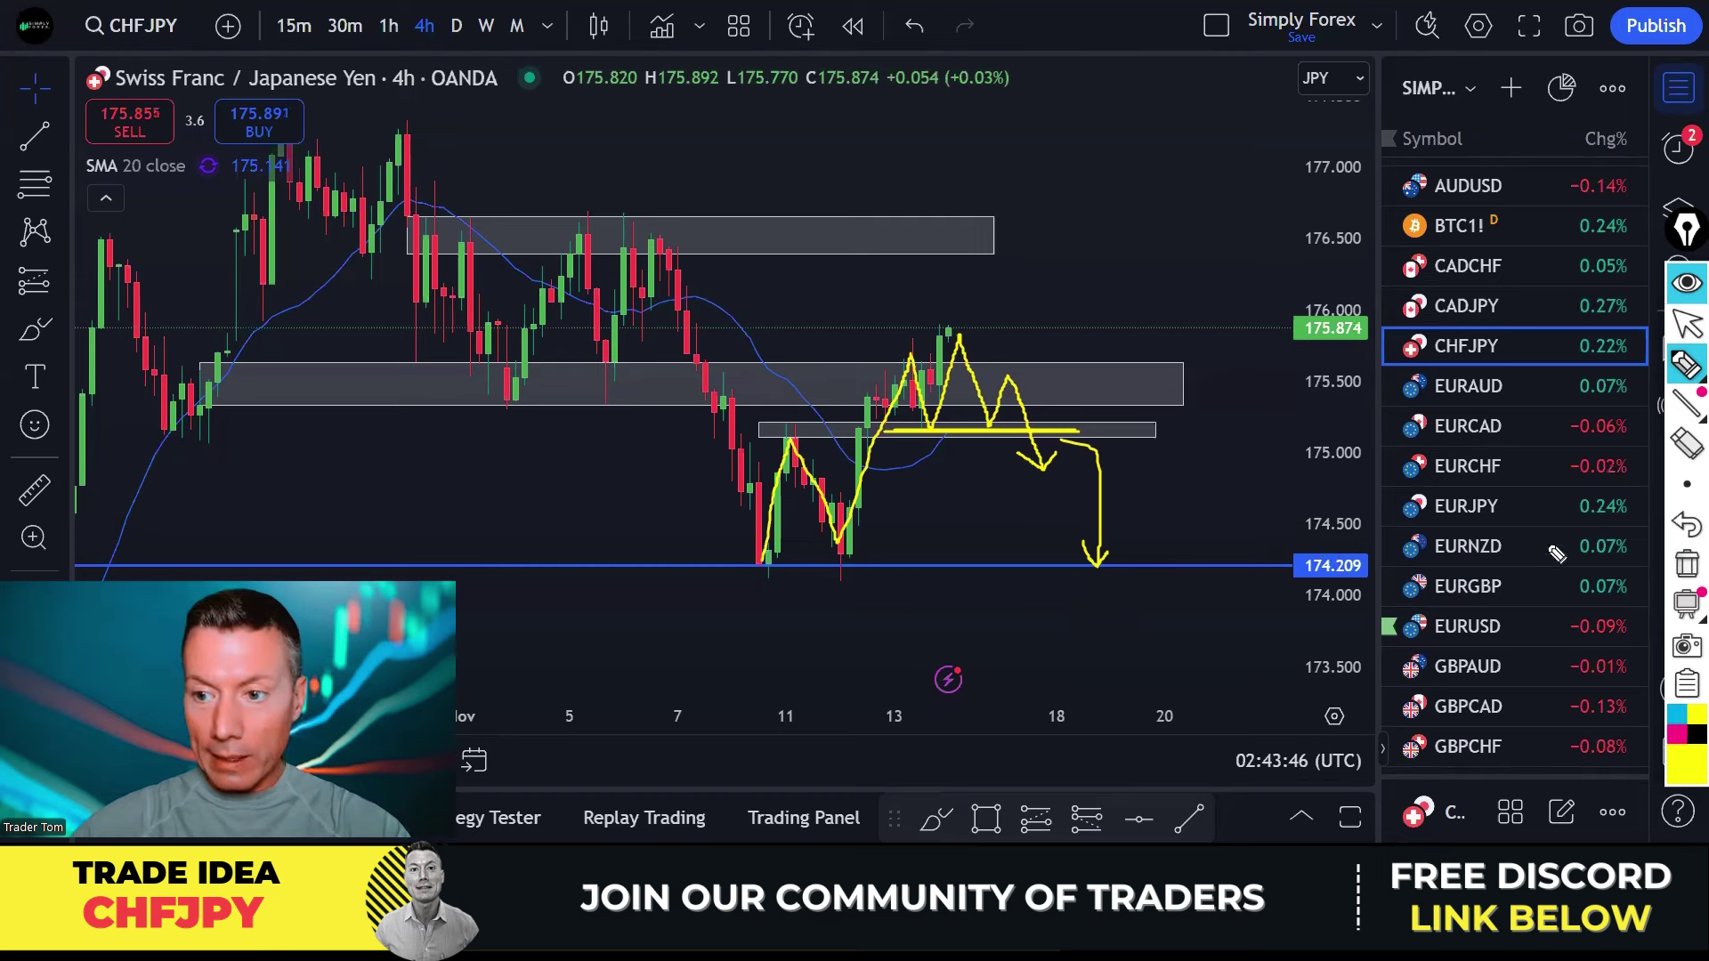
pyautogui.click(1686, 563)
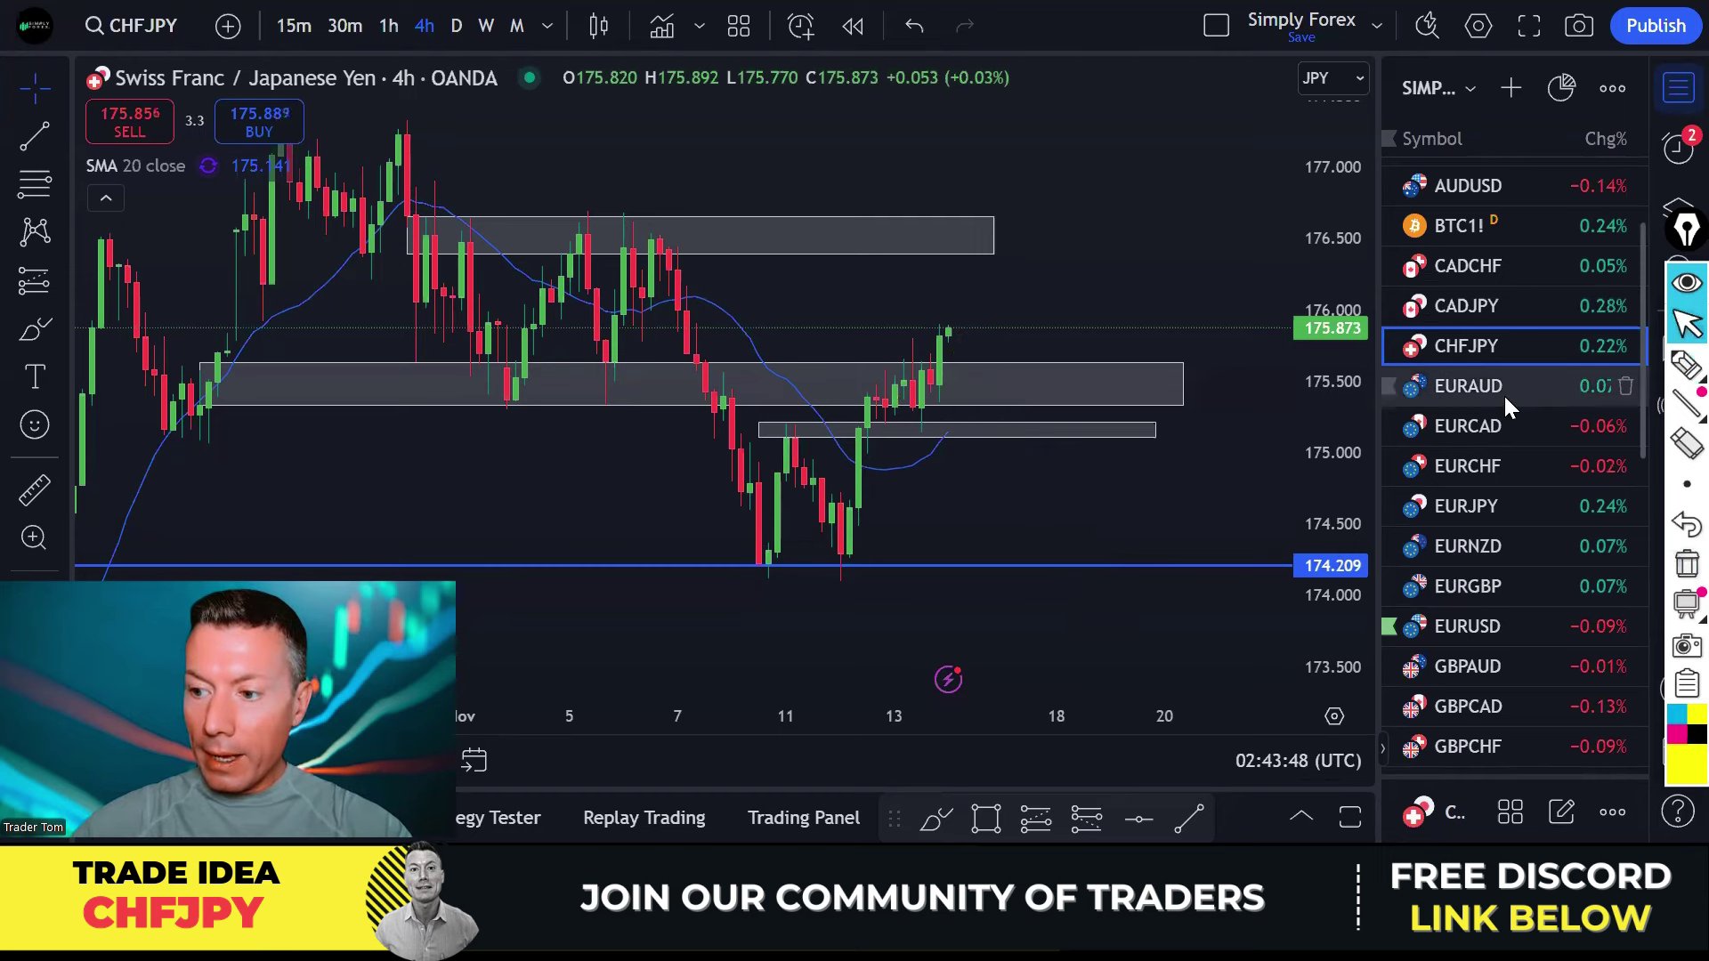
# View the EURCHF 4-hour chart from the watchlist, and open the NZDCHF chart on the daily timeframe.
pyautogui.scroll(-3, 1501, 424)
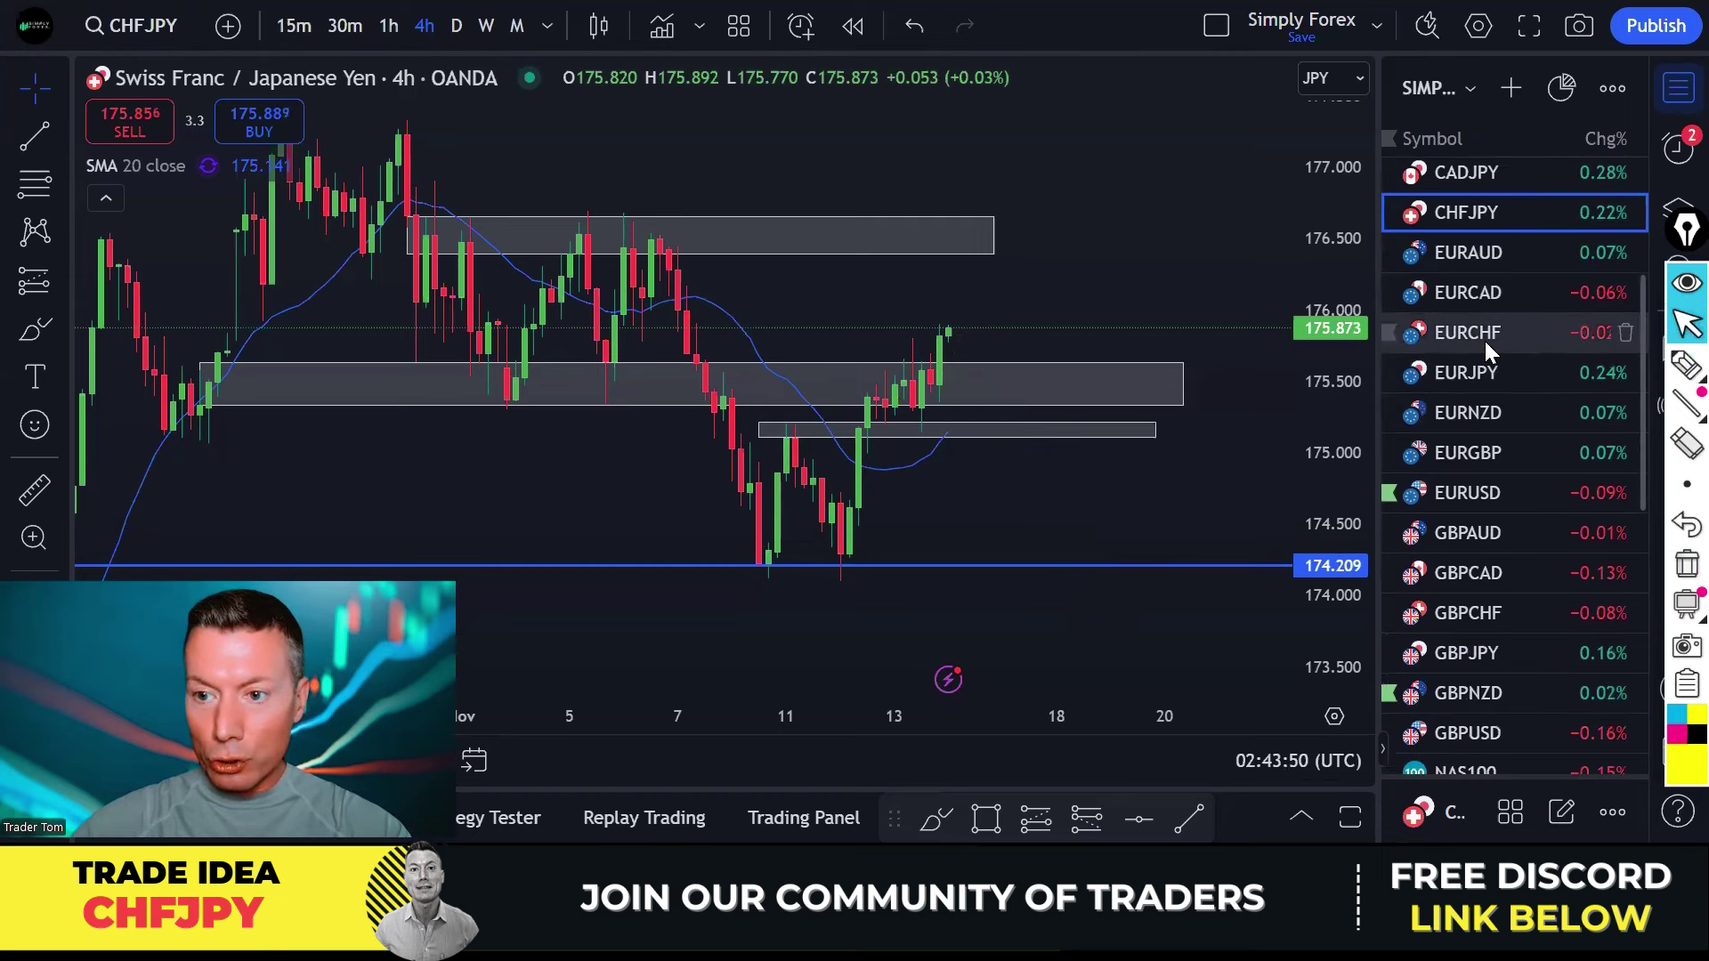
pyautogui.click(1483, 338)
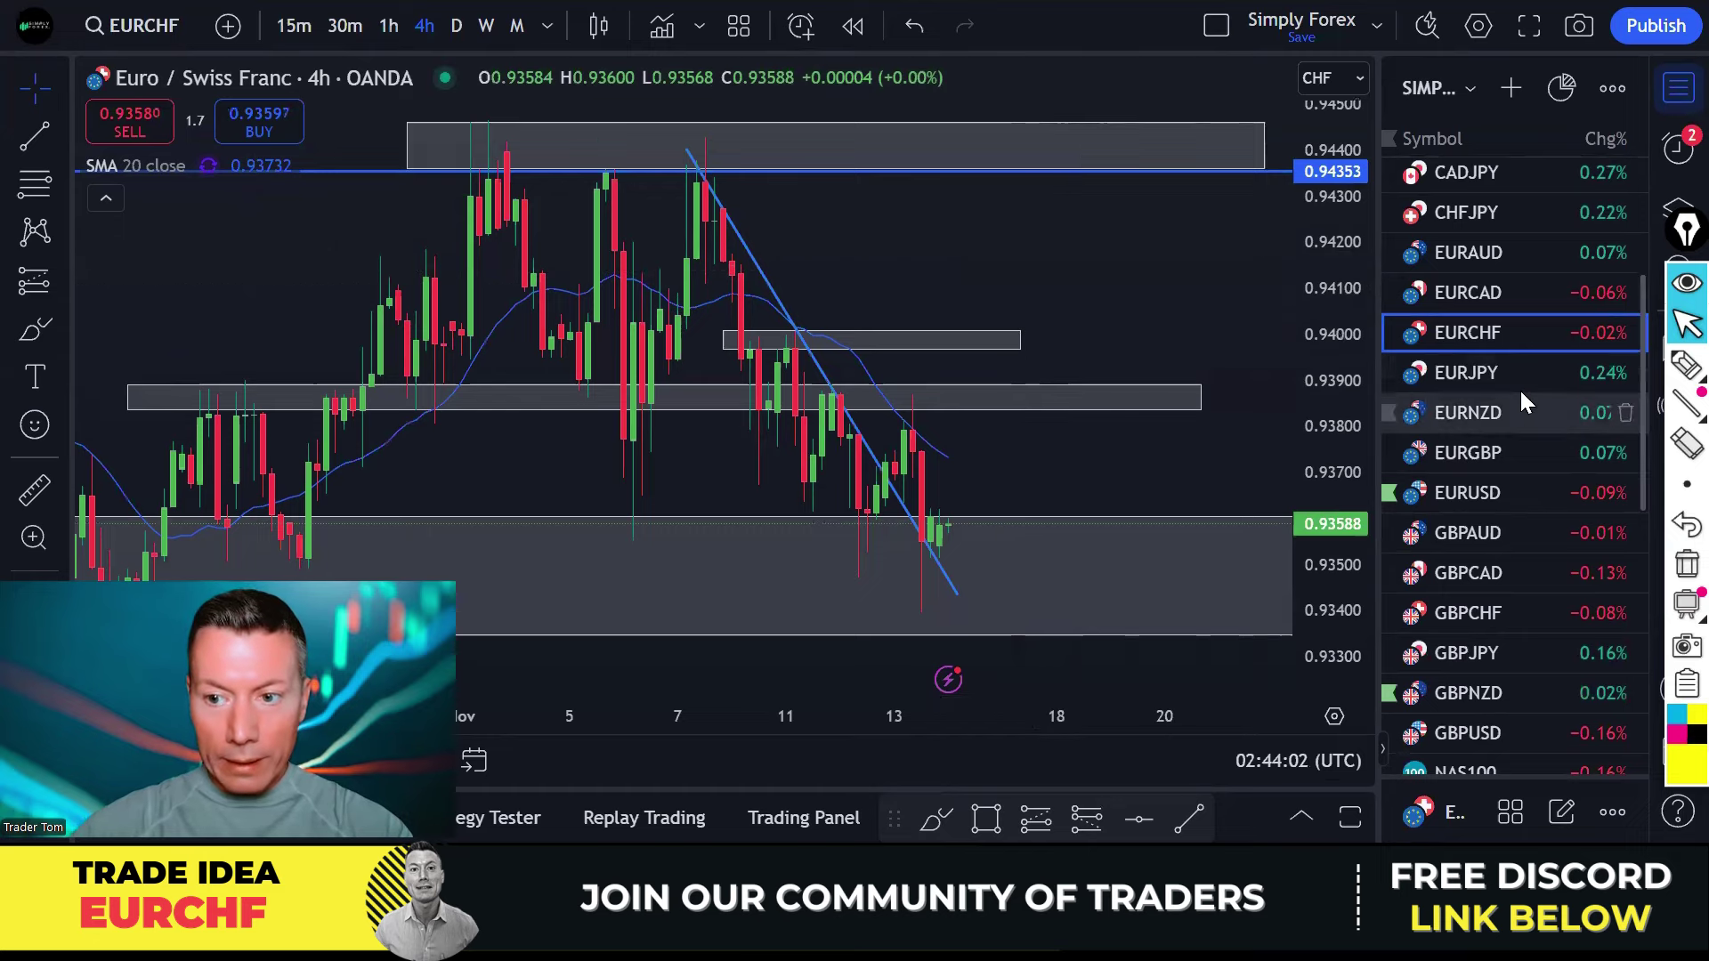
pyautogui.scroll(-2, 1520, 403)
pyautogui.scroll(-3, 1530, 436)
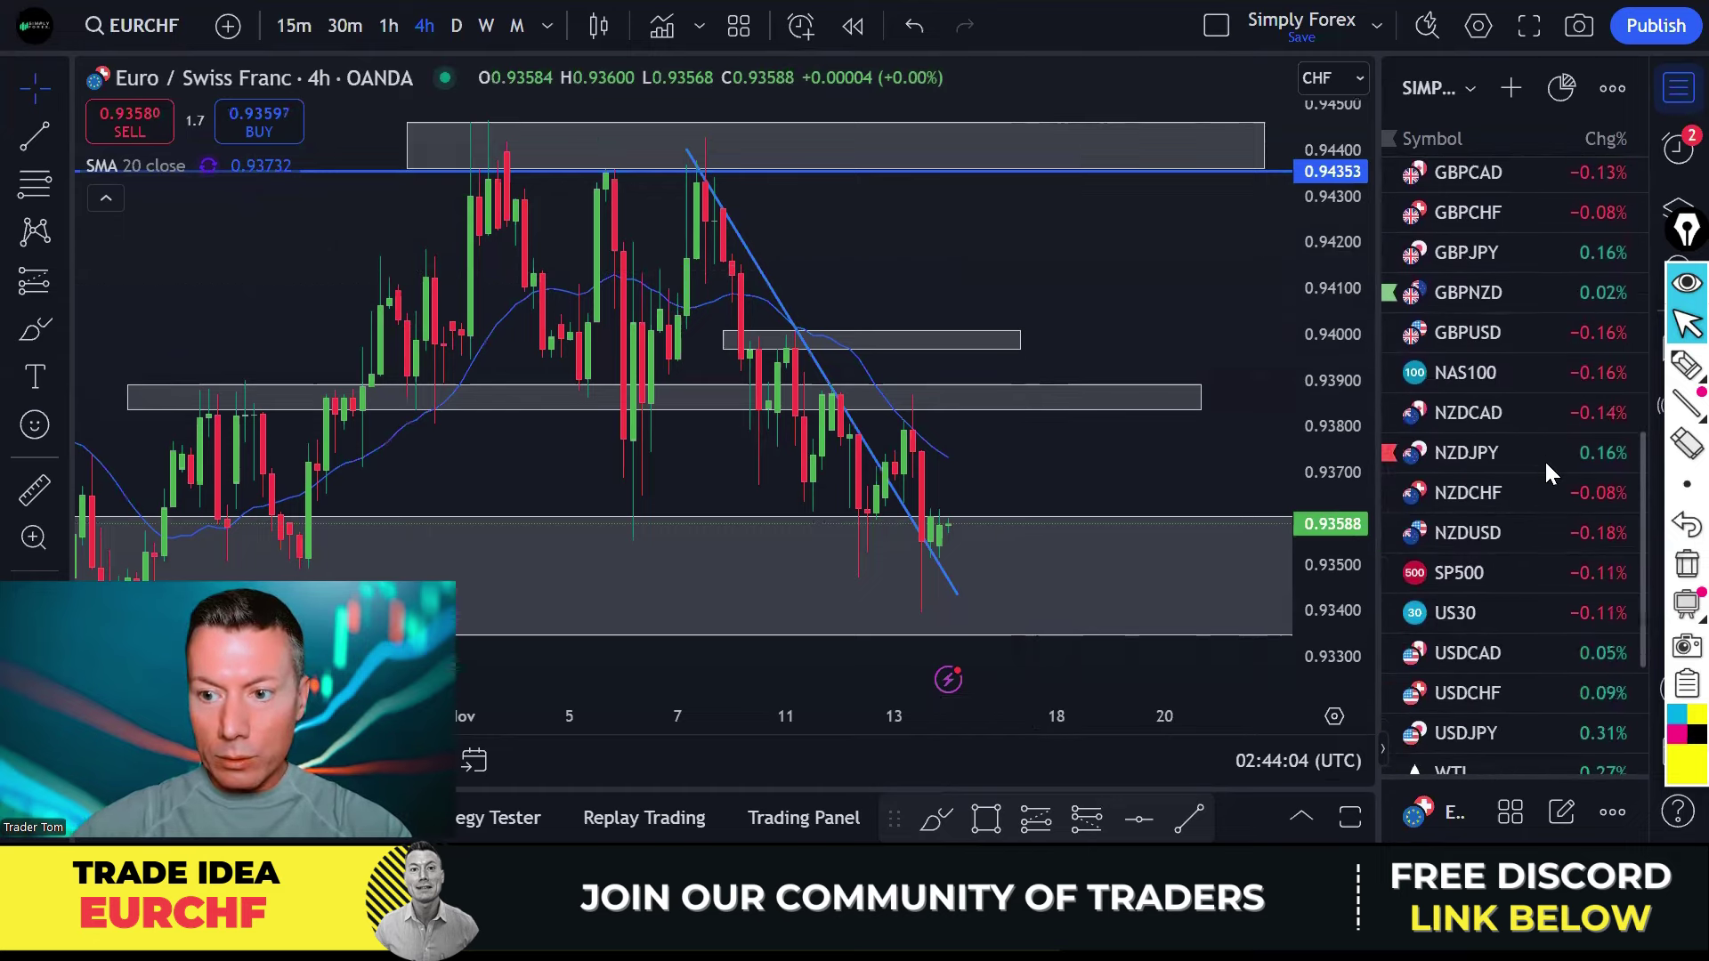
pyautogui.click(1498, 493)
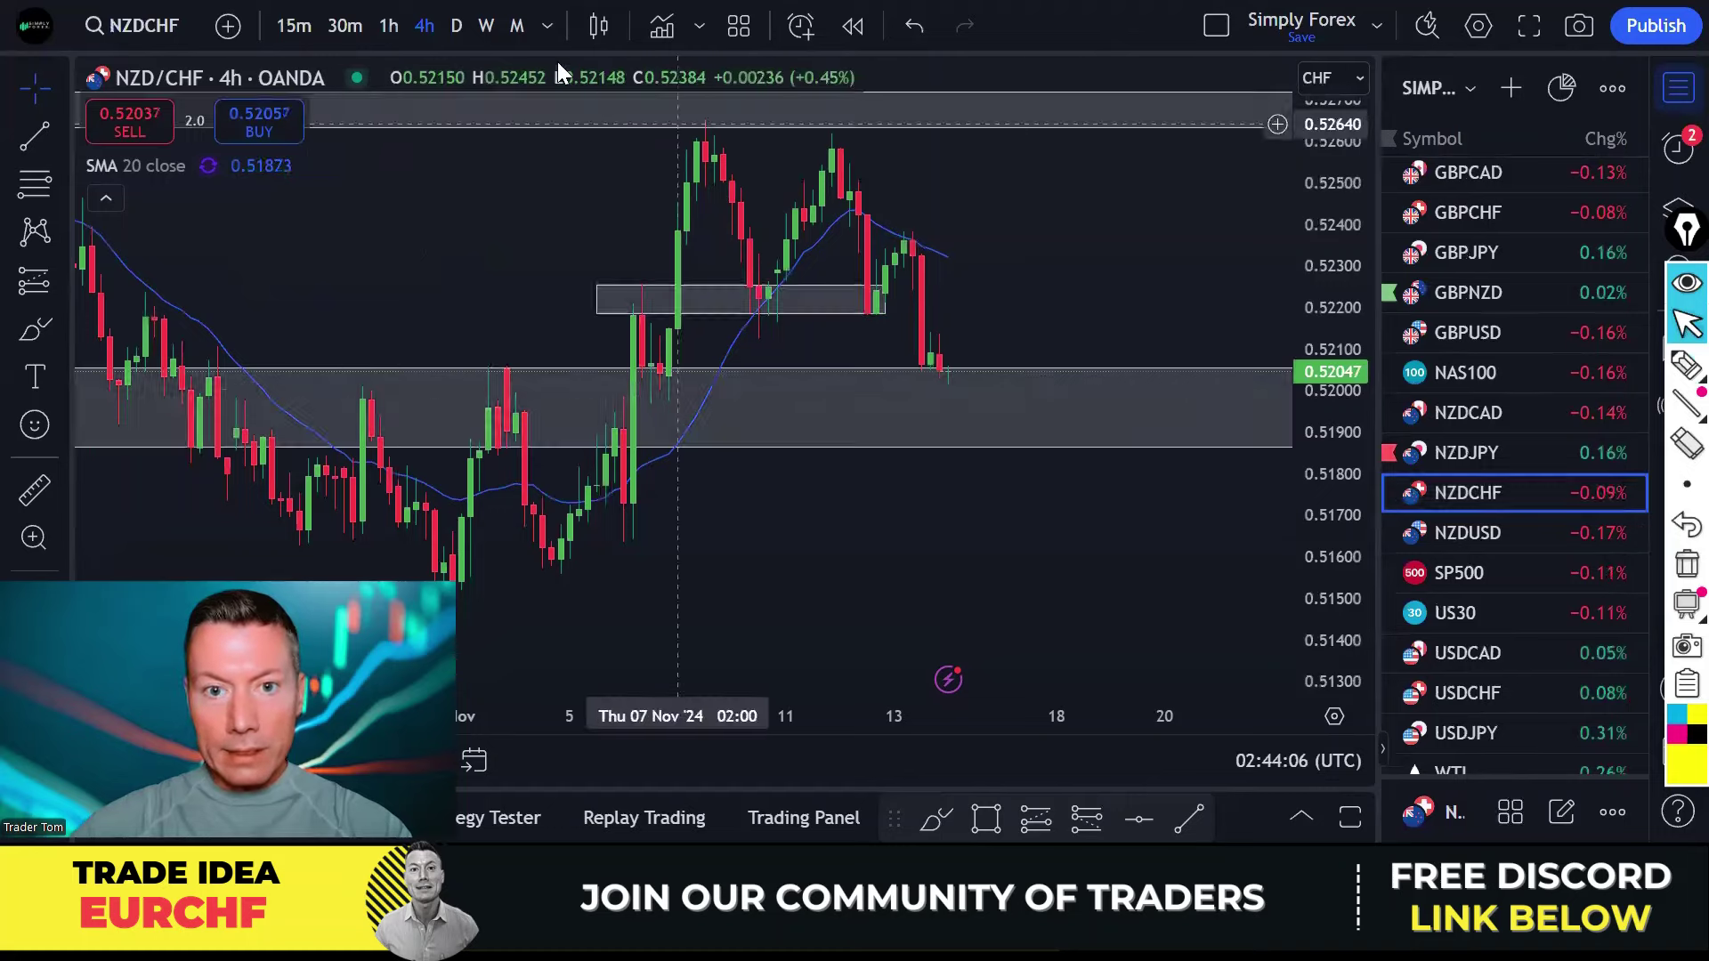
pyautogui.click(457, 25)
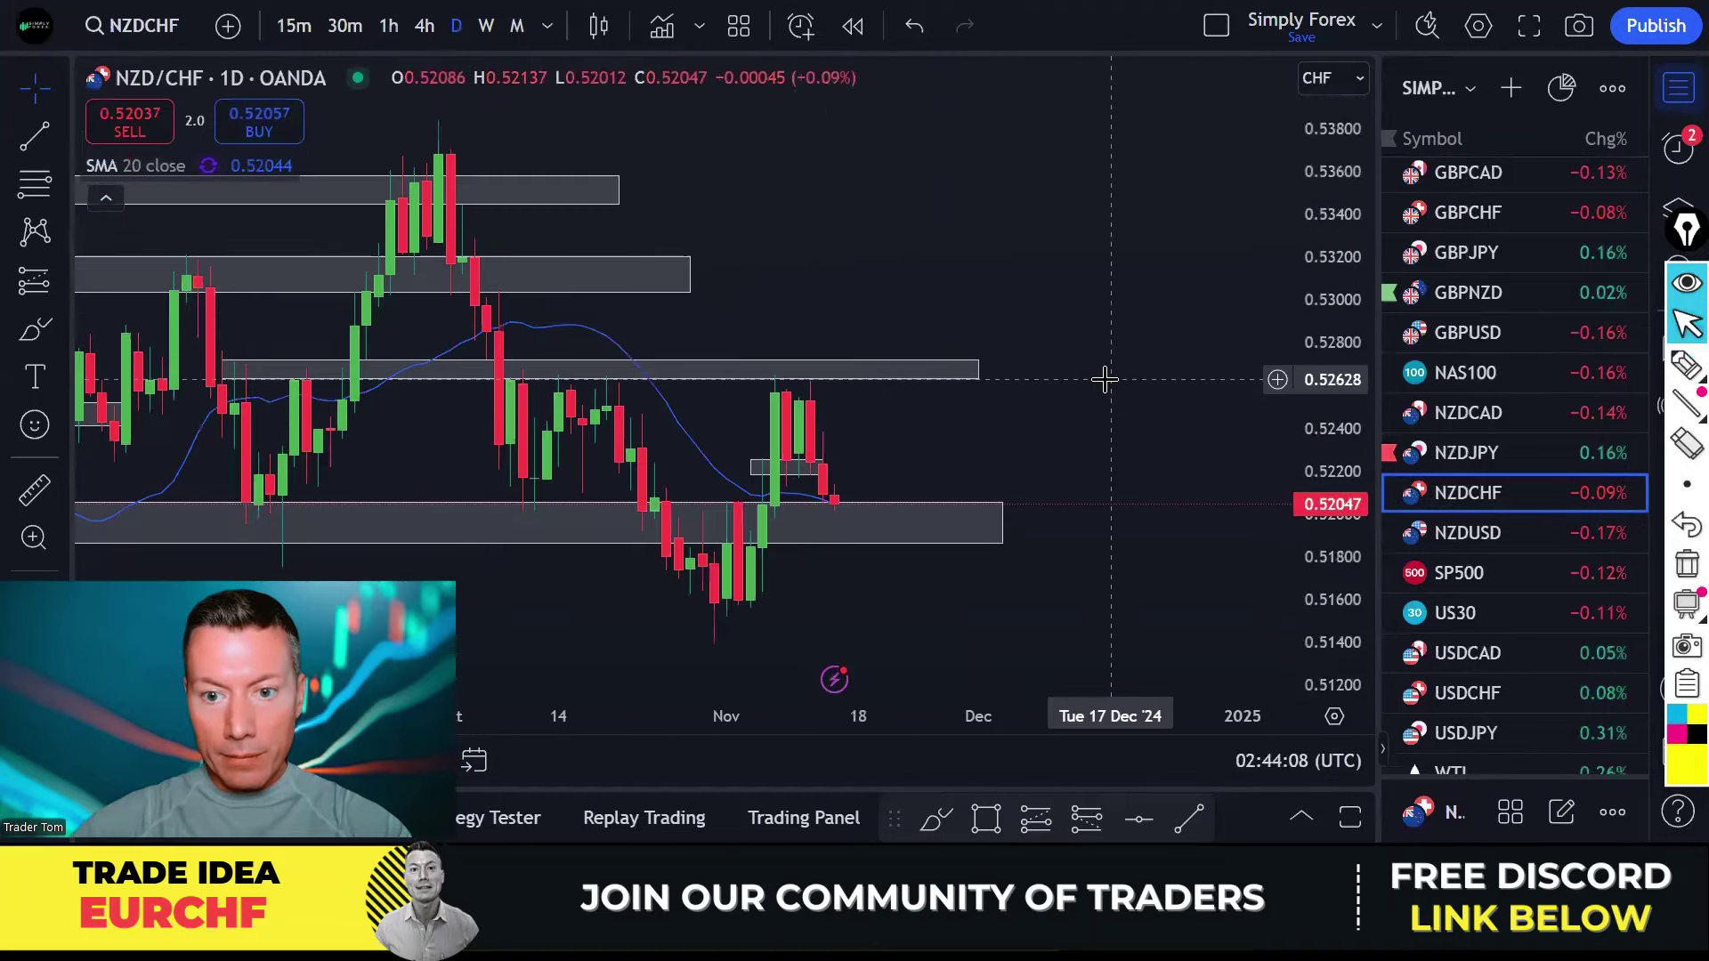
# Trace the recent NZDCHF daily swings, circle the latest candle, draw an arrow up to the zone near 0.526, and erase the markings.
pyautogui.click(1687, 365)
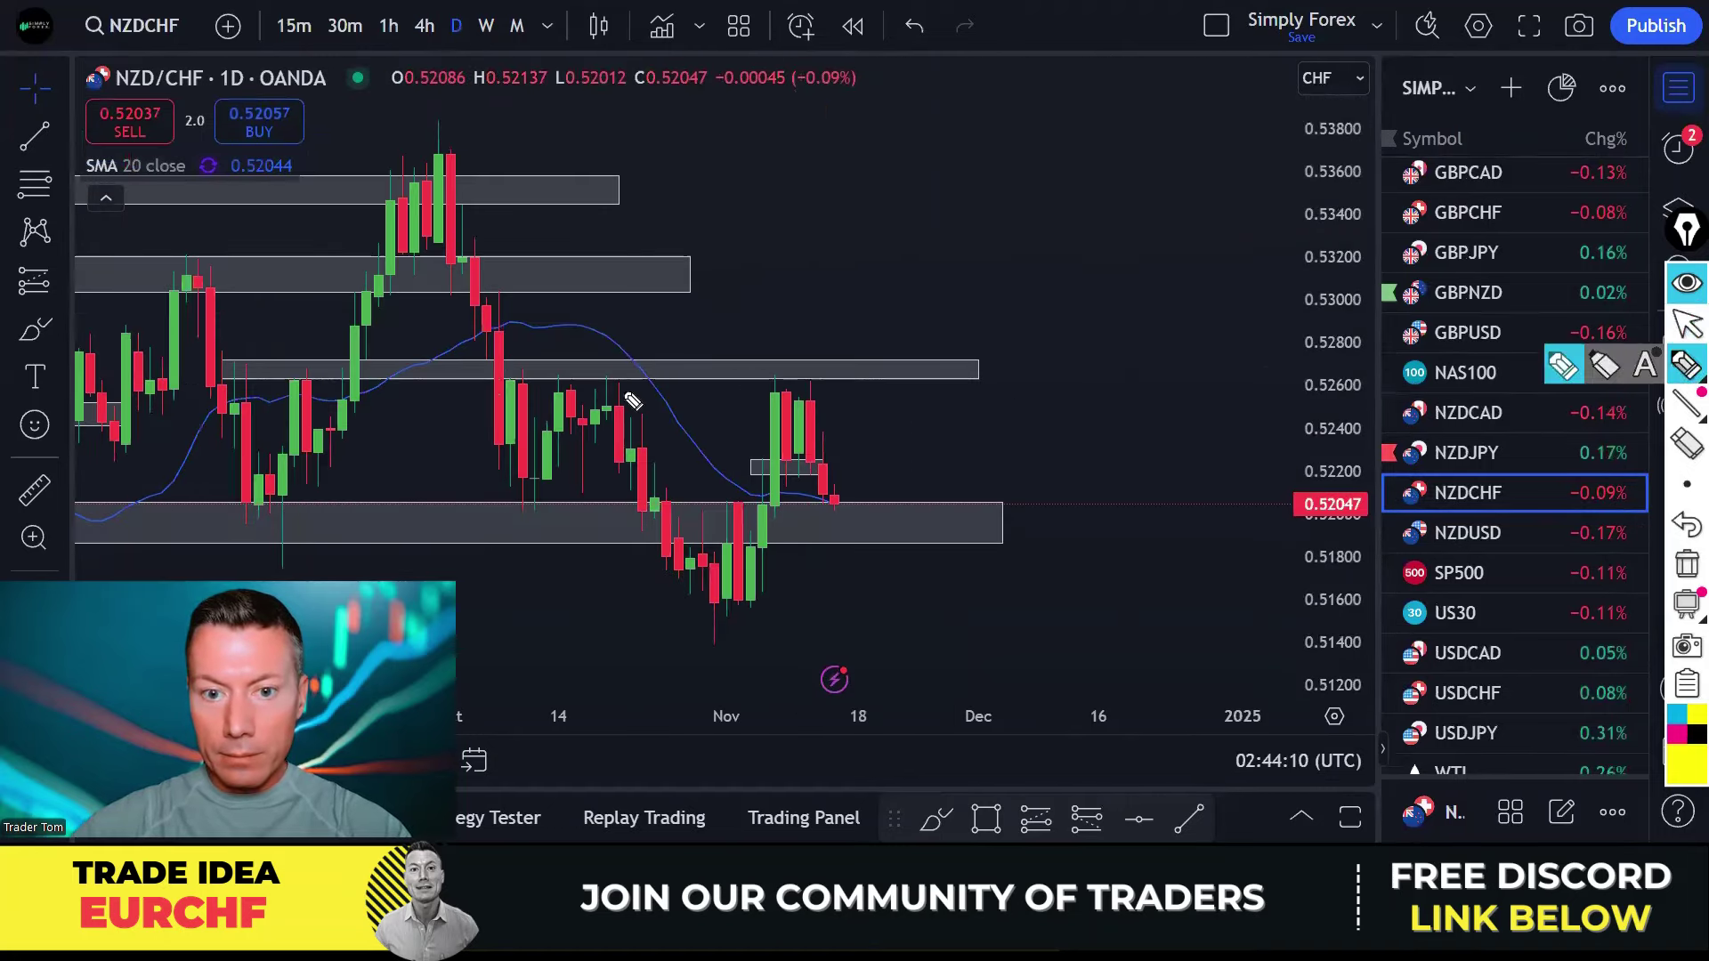
pyautogui.moveTo(618, 399)
pyautogui.mouseDown()
pyautogui.moveTo(694, 591)
pyautogui.moveTo(778, 456)
pyautogui.moveTo(813, 458)
pyautogui.moveTo(837, 498)
pyautogui.moveTo(824, 515)
pyautogui.moveTo(888, 440)
pyautogui.moveTo(885, 391)
pyautogui.mouseUp()
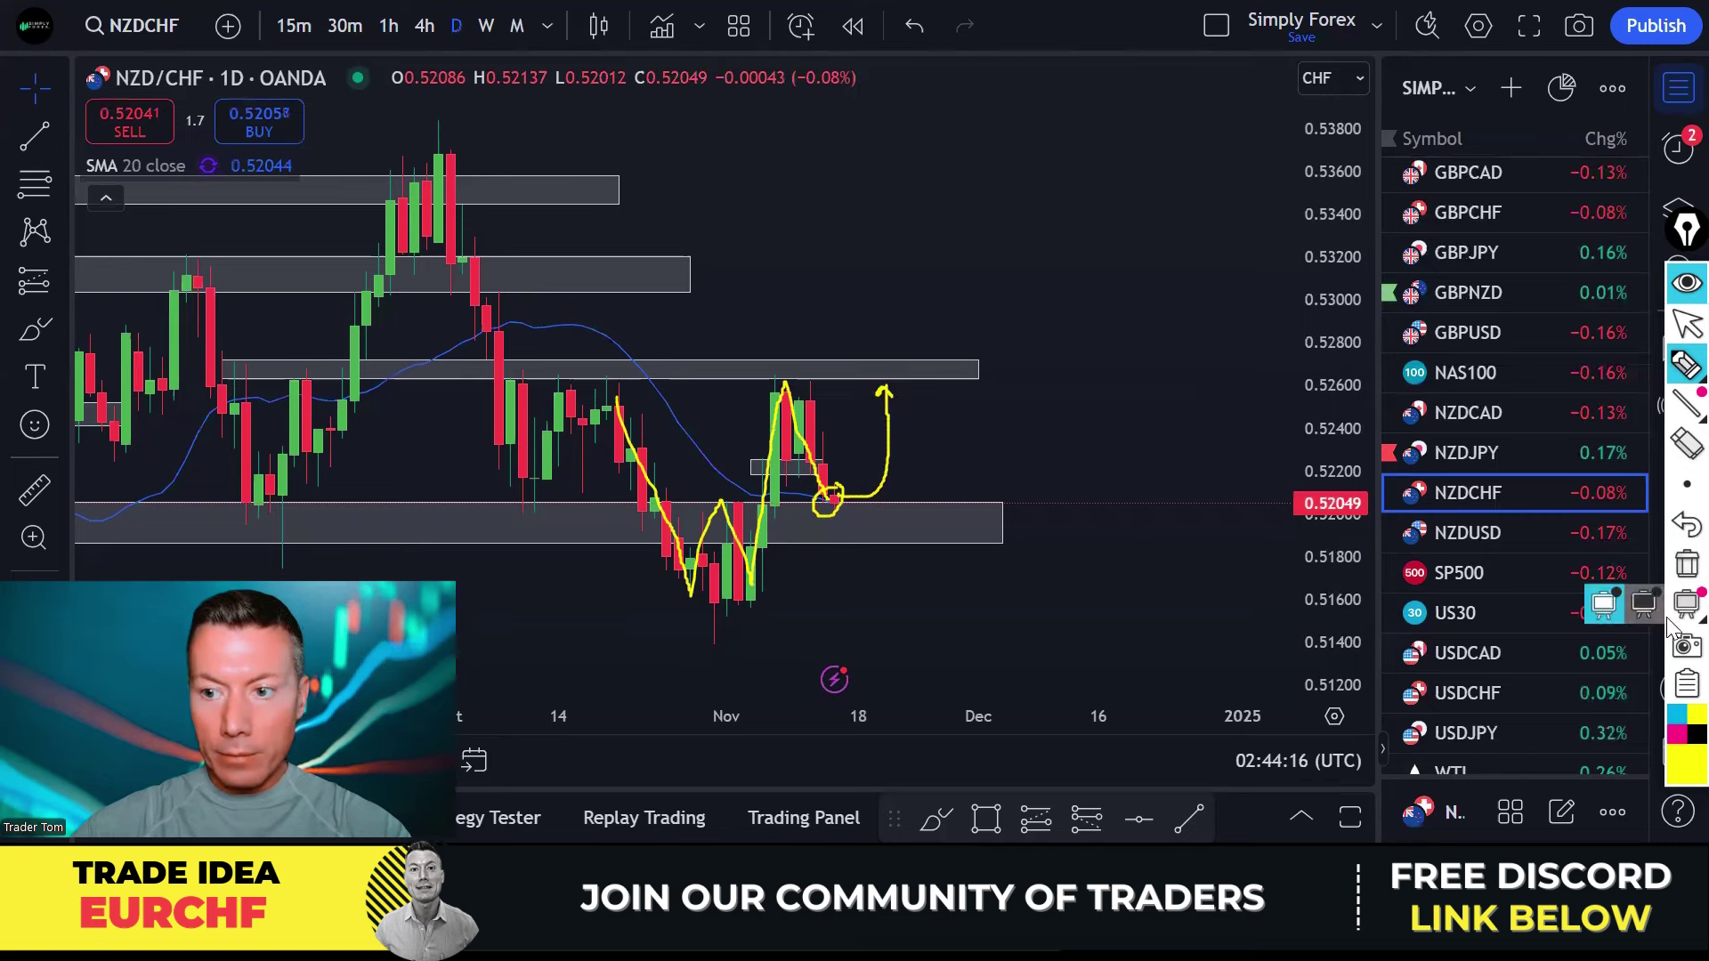
pyautogui.click(1687, 563)
pyautogui.click(1688, 325)
# Open the Australian Dollar / Swiss Franc (AUDCHF) daily chart from the watchlist and show its wider price history.
pyautogui.scroll(10, 1531, 310)
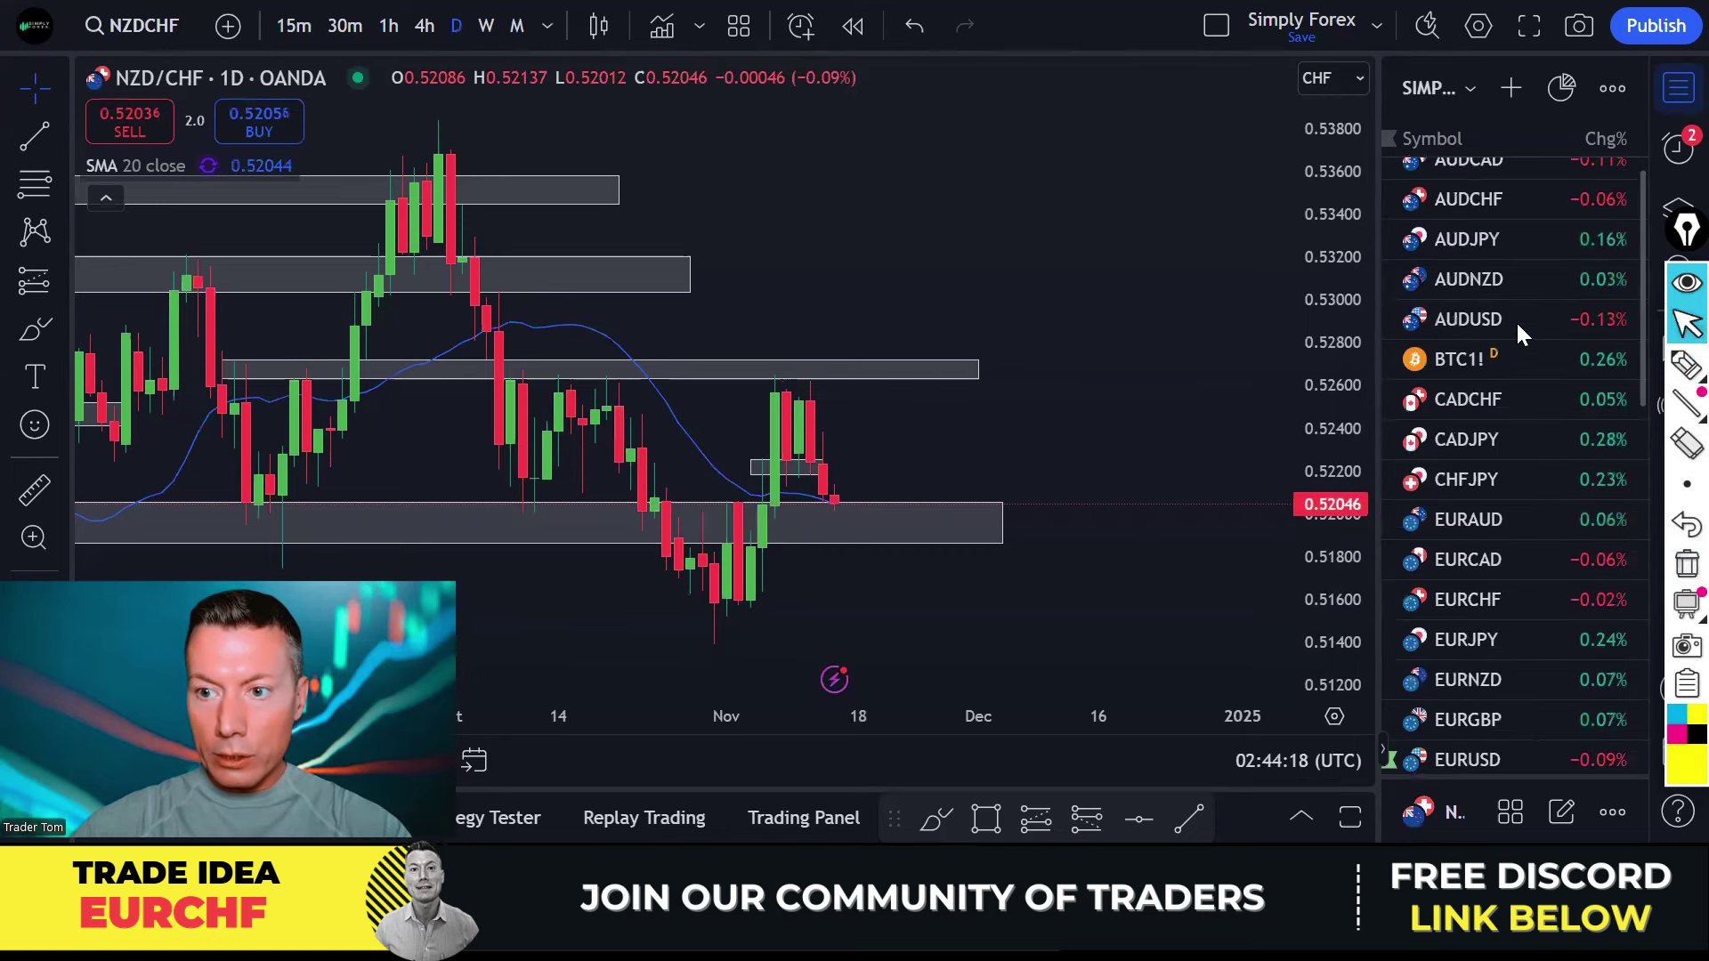
pyautogui.click(1495, 233)
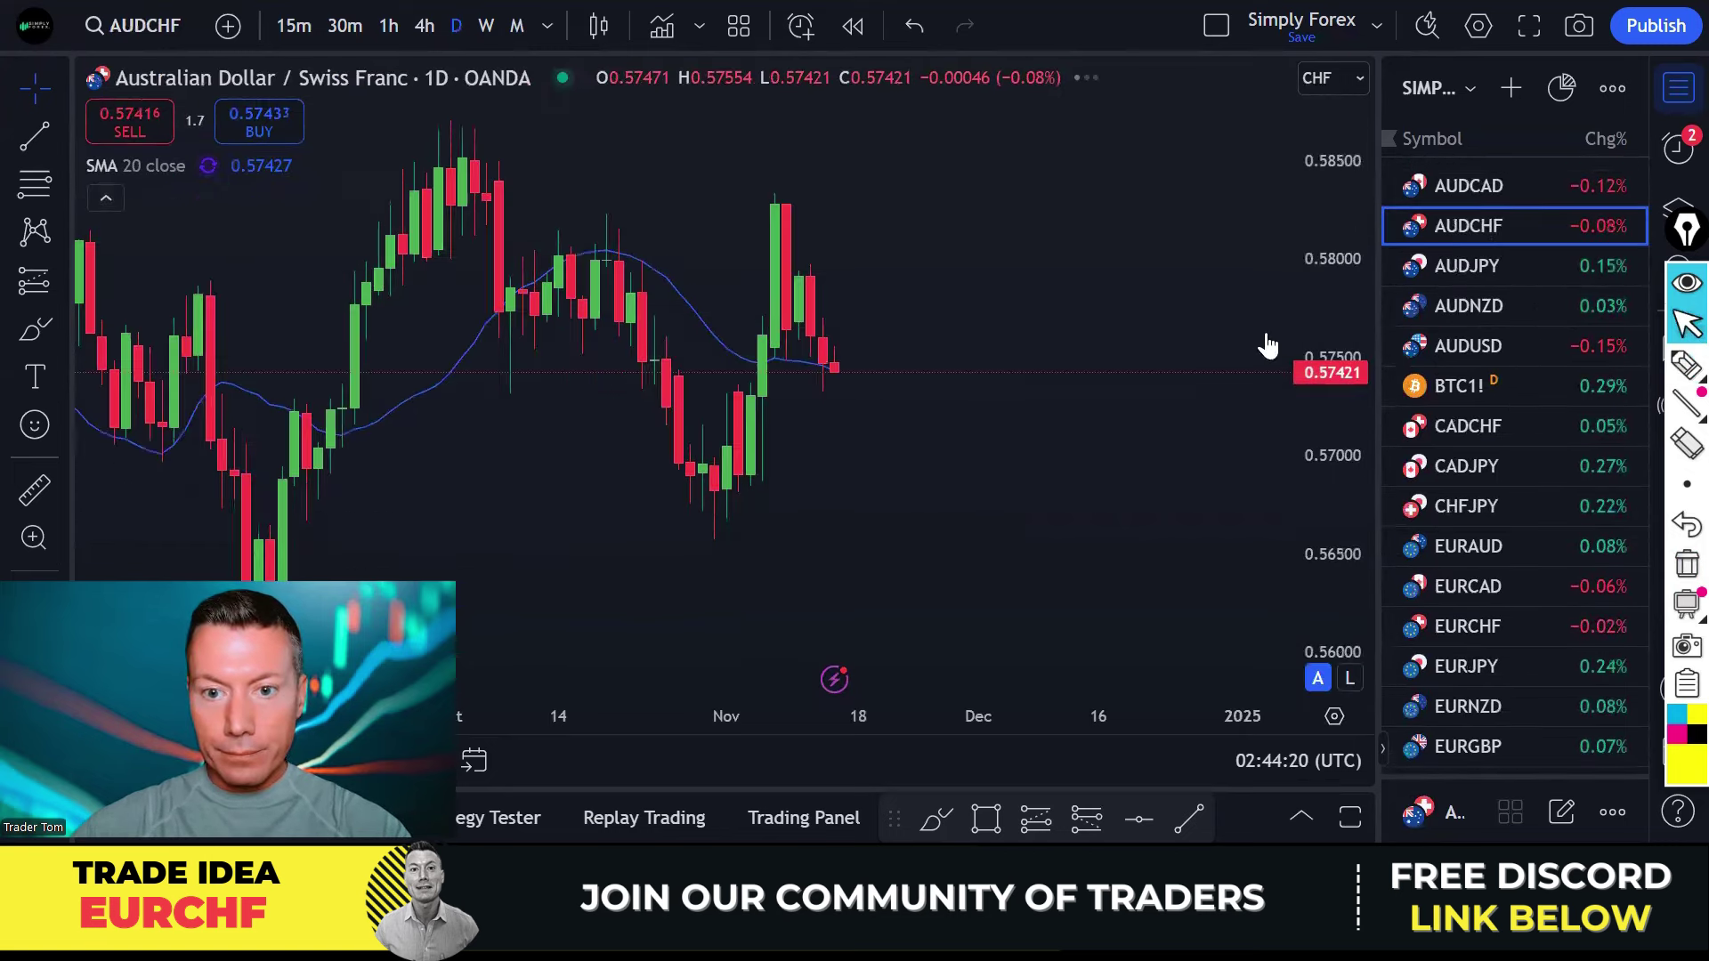
pyautogui.scroll(-2, 1268, 320)
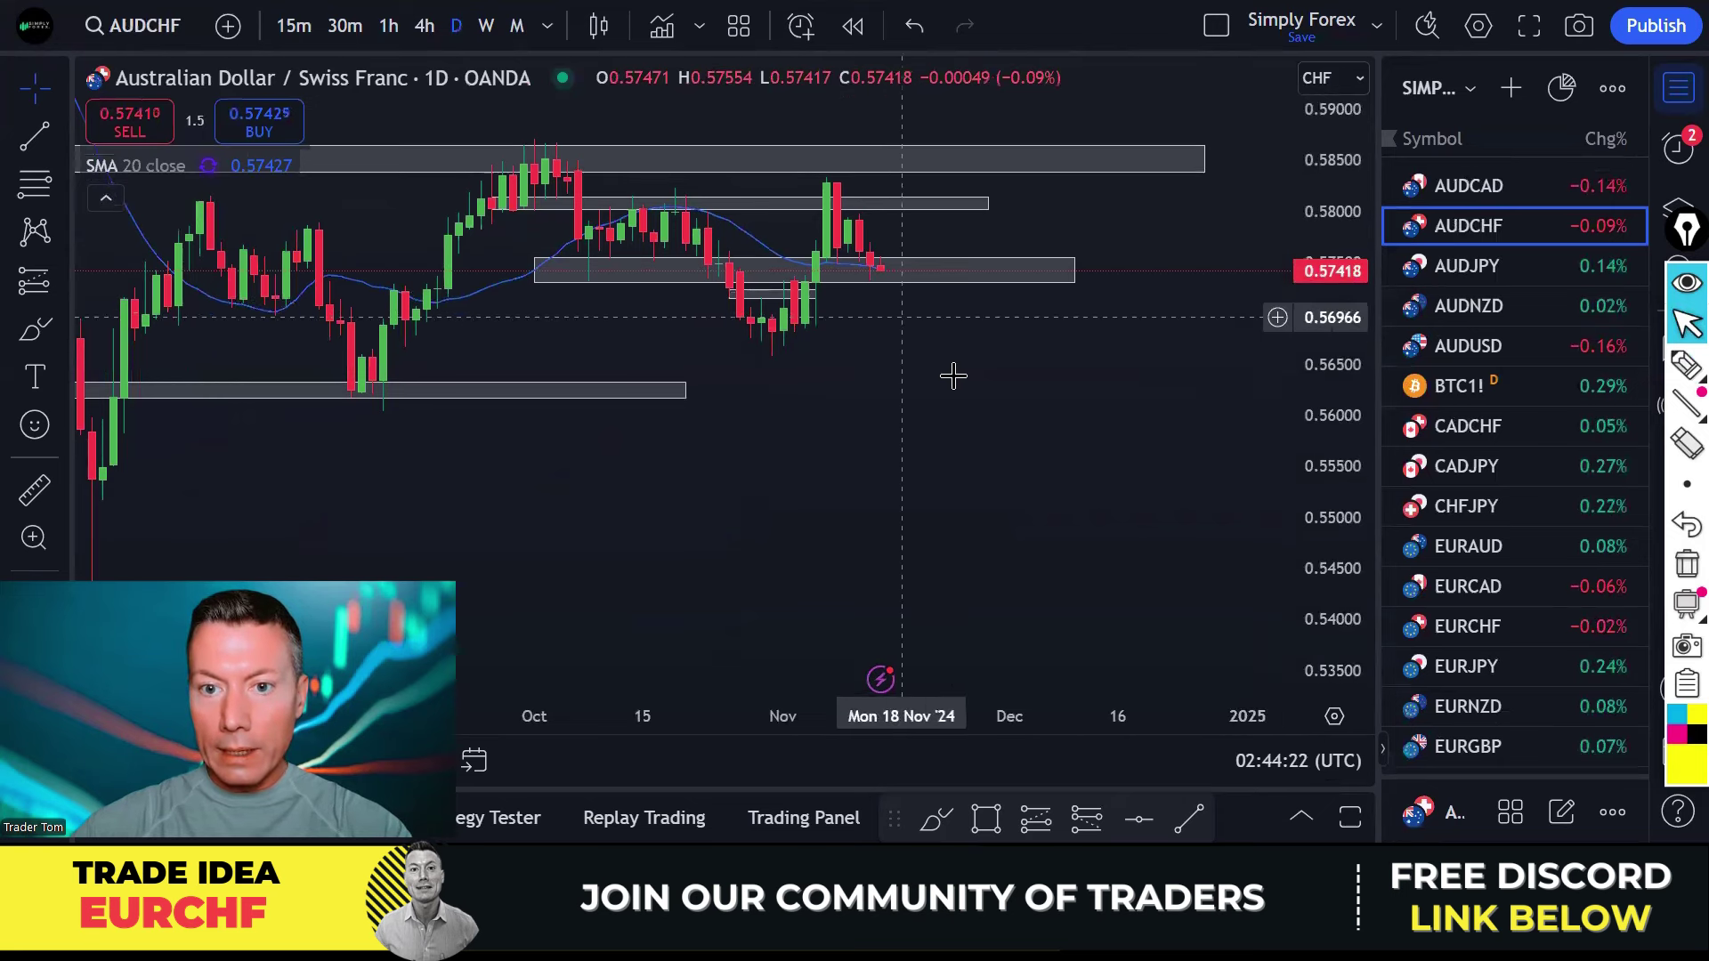
# Trace the recent AUDCHF daily swings with an arrow rising from the zone near 0.574 to about 0.583, and erase the drawing.
pyautogui.scroll(2, 950, 377)
pyautogui.click(1688, 365)
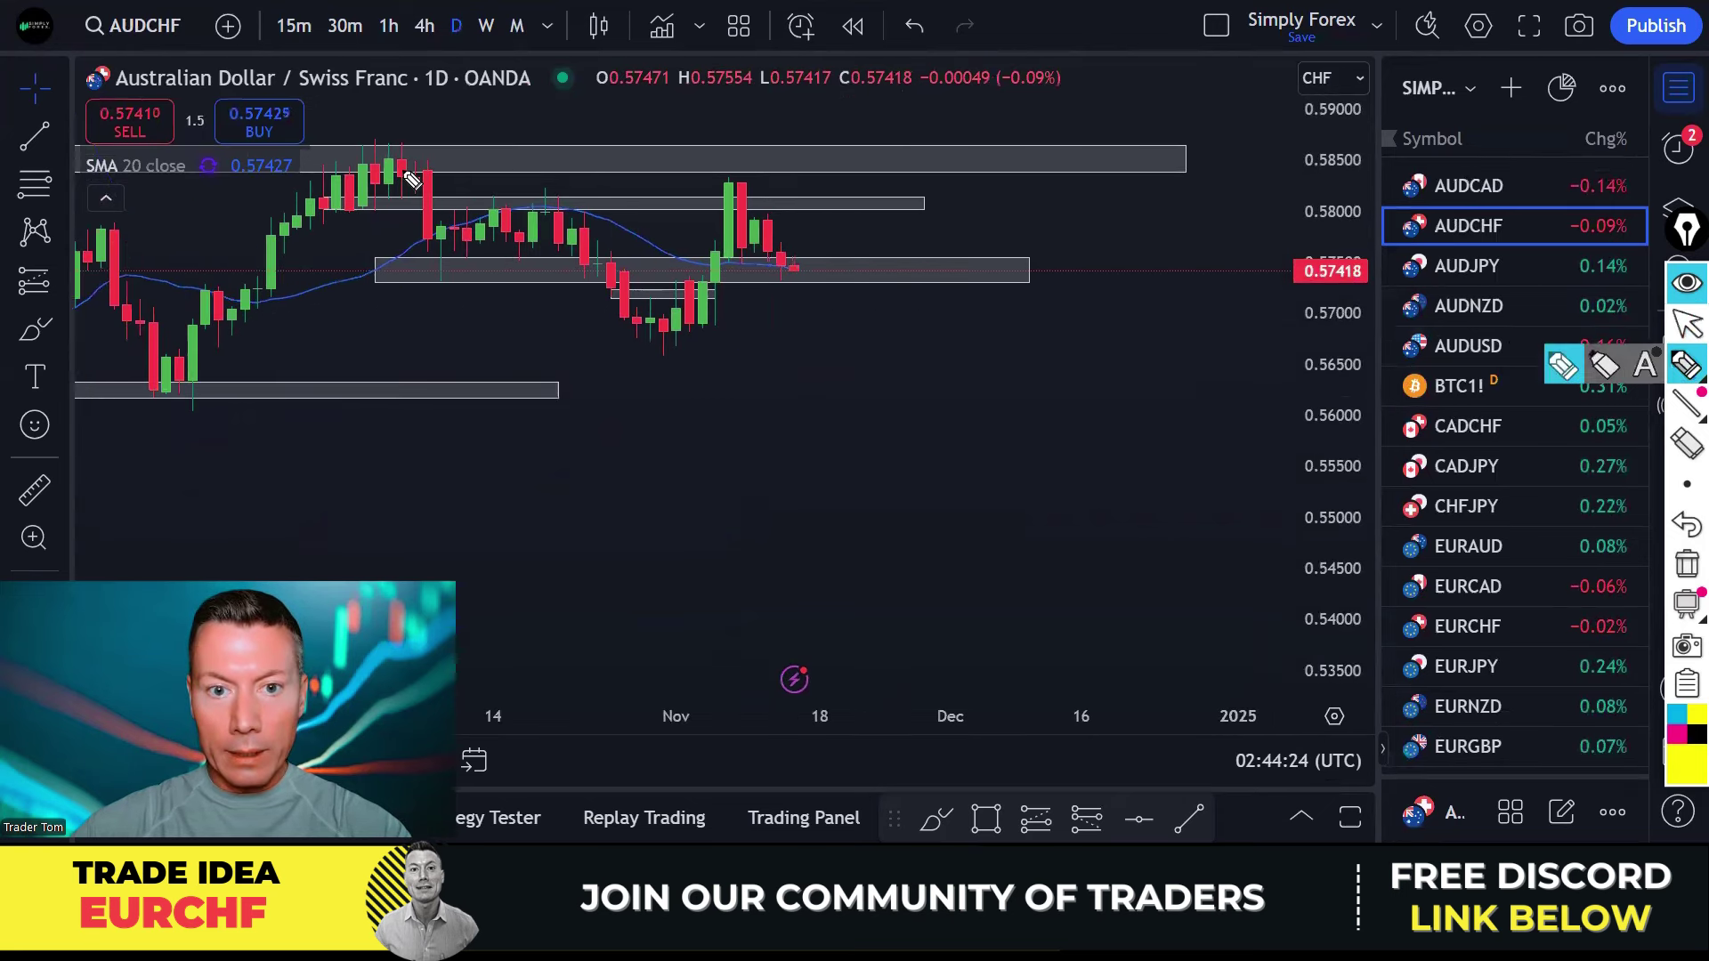
pyautogui.moveTo(412, 163)
pyautogui.mouseDown()
pyautogui.moveTo(450, 237)
pyautogui.moveTo(515, 245)
pyautogui.moveTo(656, 351)
pyautogui.moveTo(670, 292)
pyautogui.moveTo(690, 324)
pyautogui.moveTo(739, 205)
pyautogui.moveTo(796, 271)
pyautogui.moveTo(835, 217)
pyautogui.mouseUp()
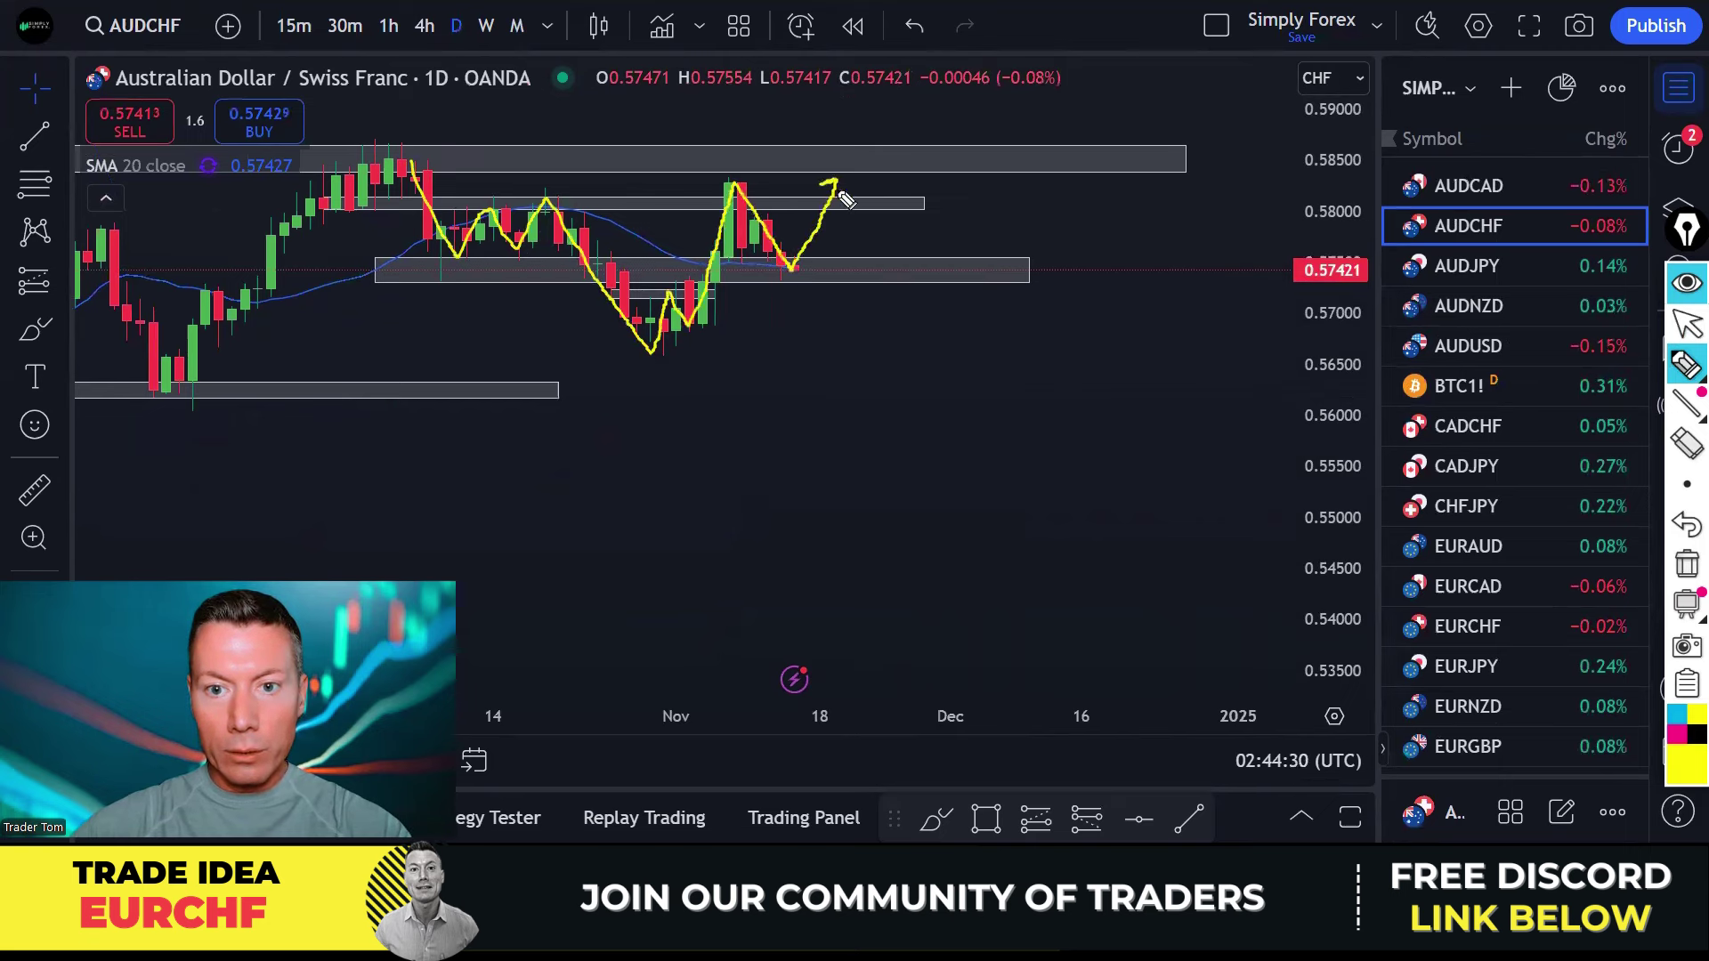
pyautogui.click(1687, 564)
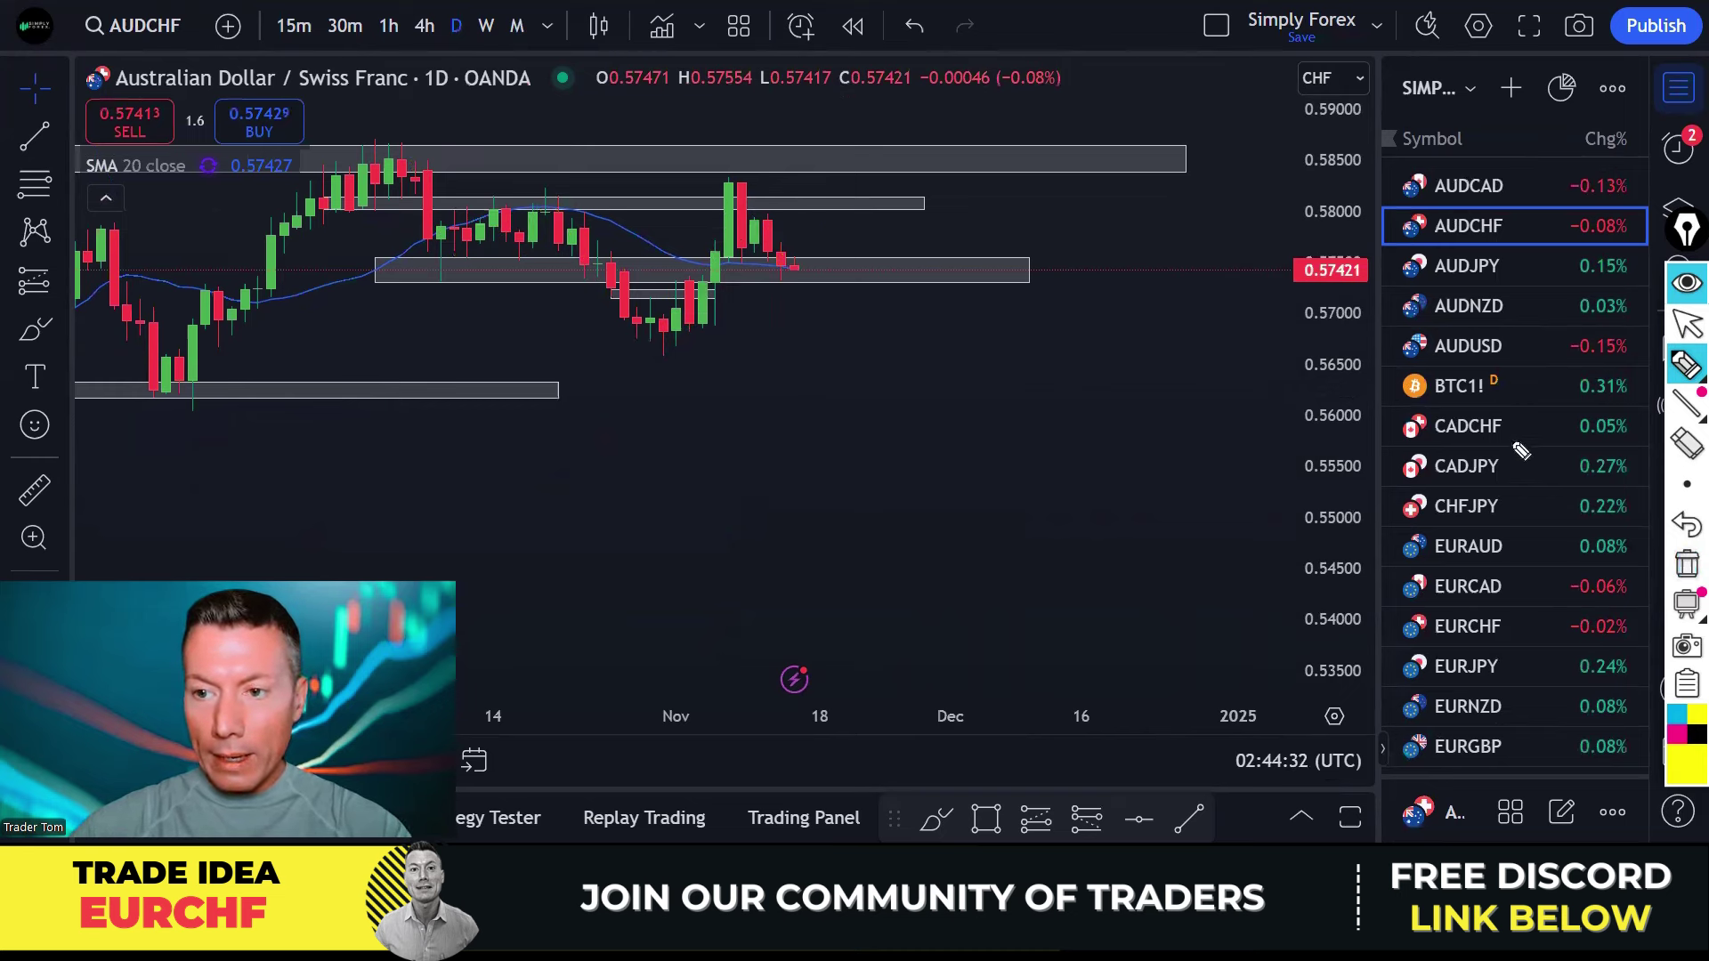
# Open the EURCHF chart from the watchlist, reset its view, and show the recent candles on the weekly timeframe.
pyautogui.click(1484, 628)
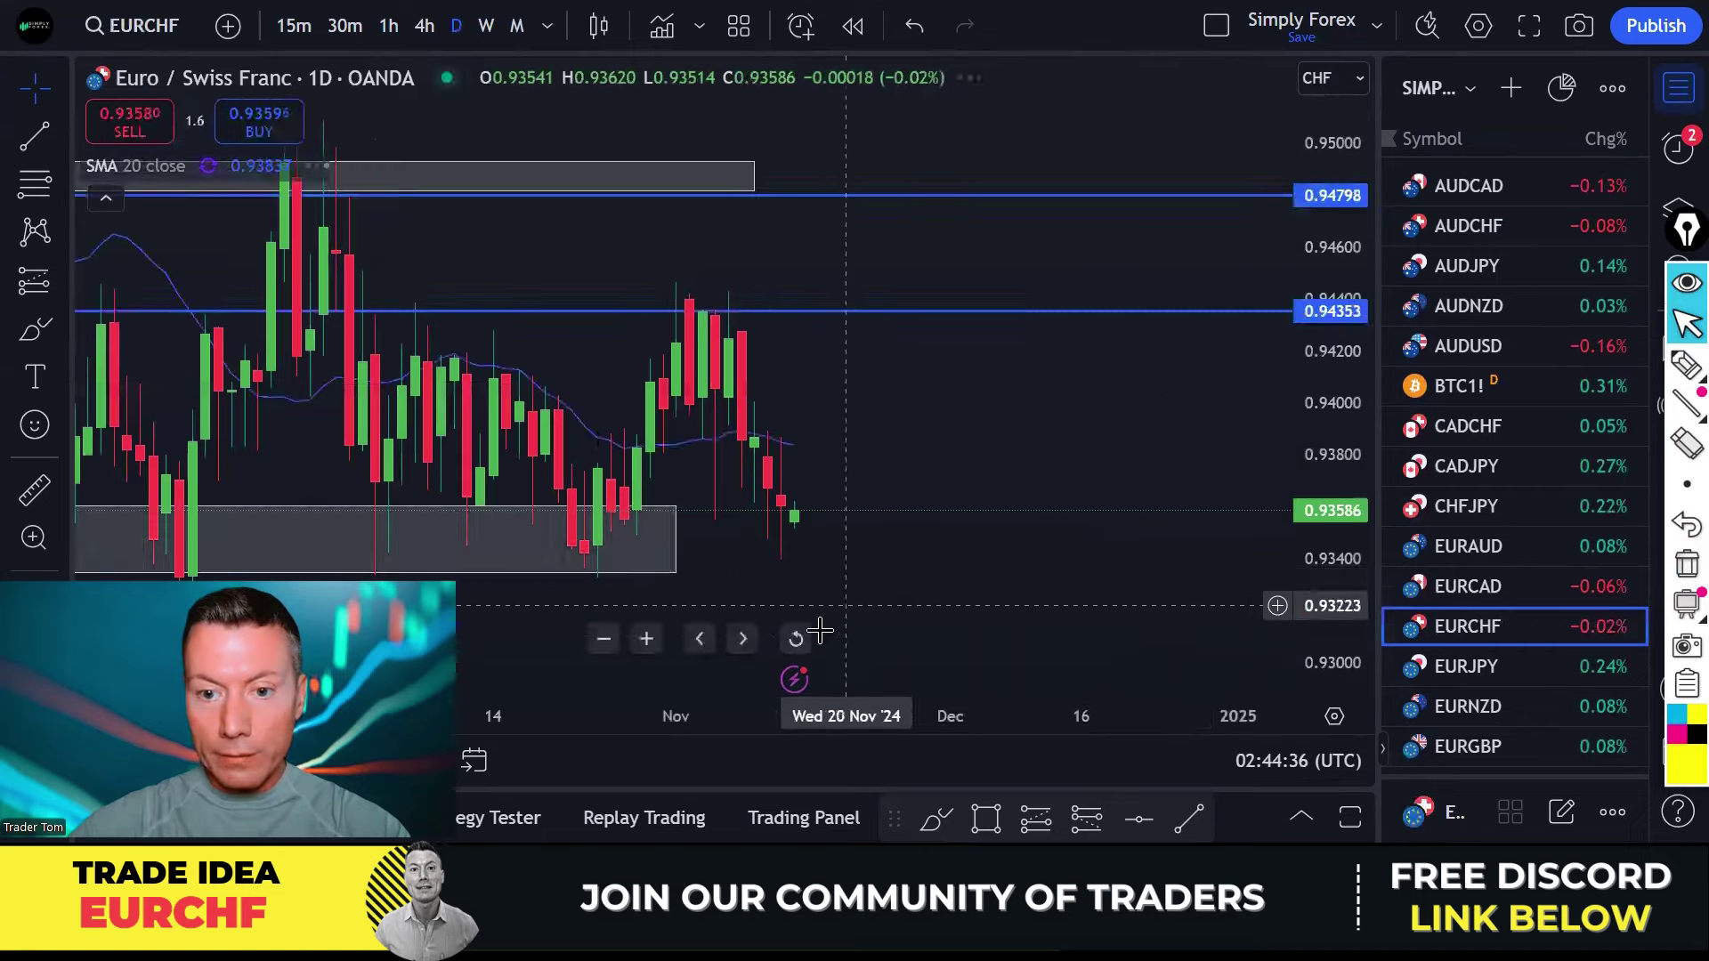
pyautogui.click(795, 638)
pyautogui.scroll(5, 976, 294)
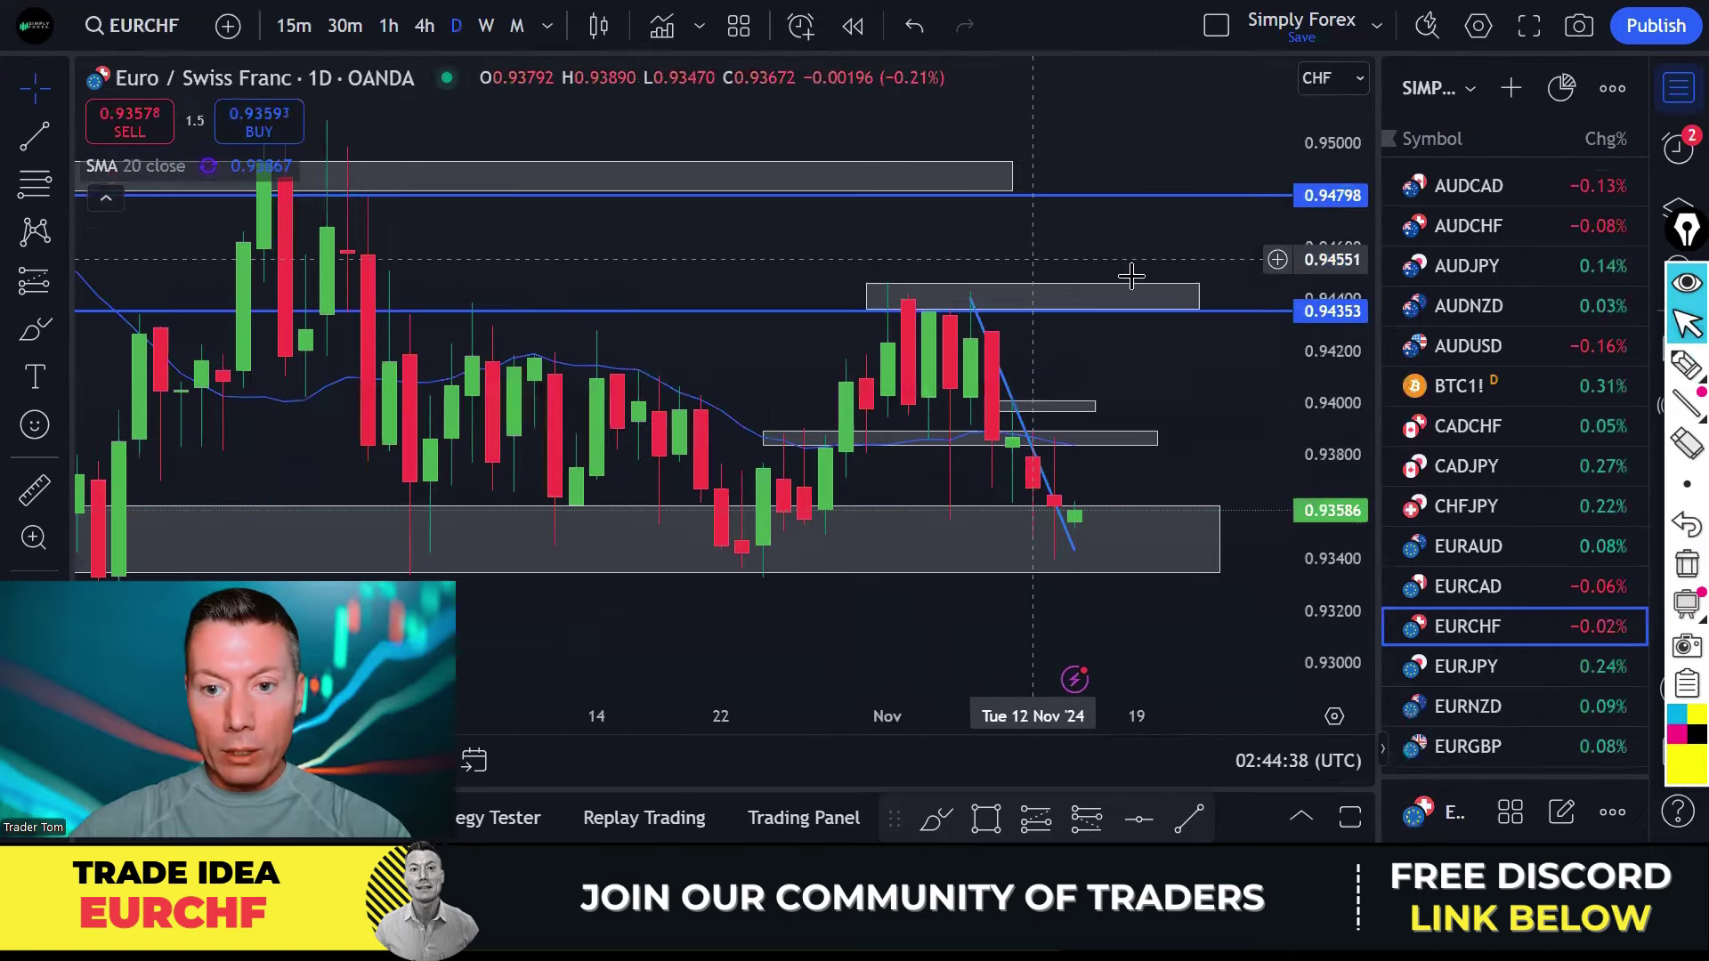
pyautogui.click(488, 26)
pyautogui.scroll(5, 1165, 630)
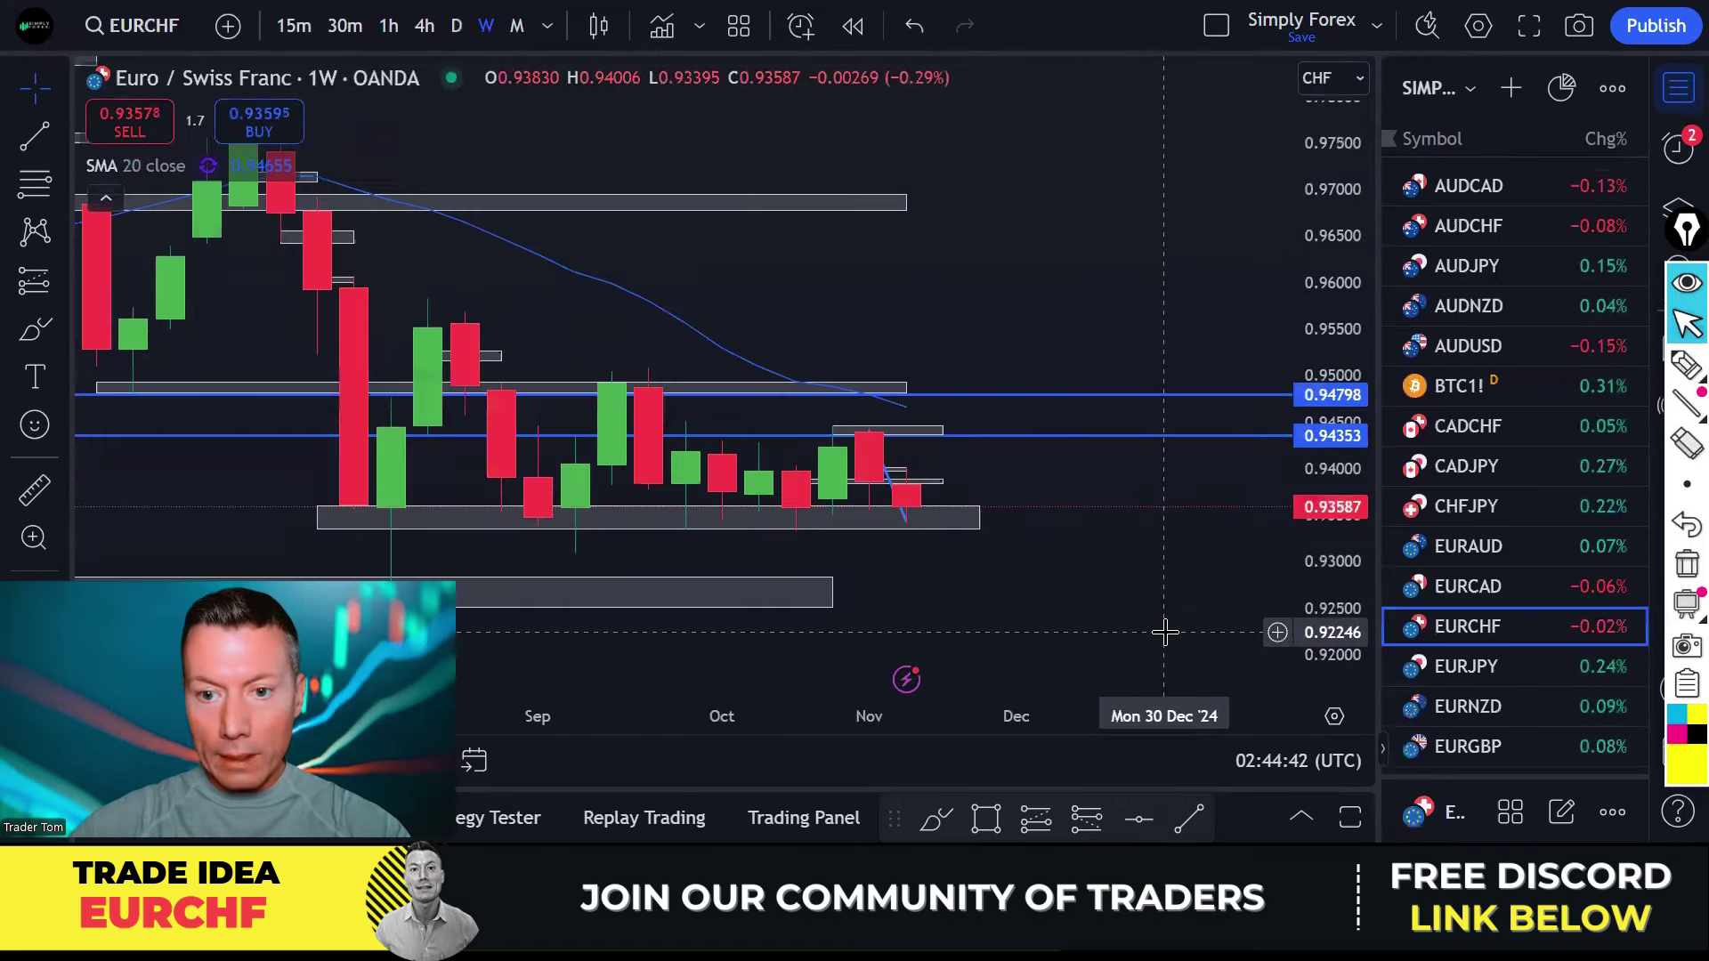
# Draw two horizontal lines through the weekly EURCHF support zone near 0.935, and erase them.
pyautogui.hotkey('ctrl', 'shift', 'h')
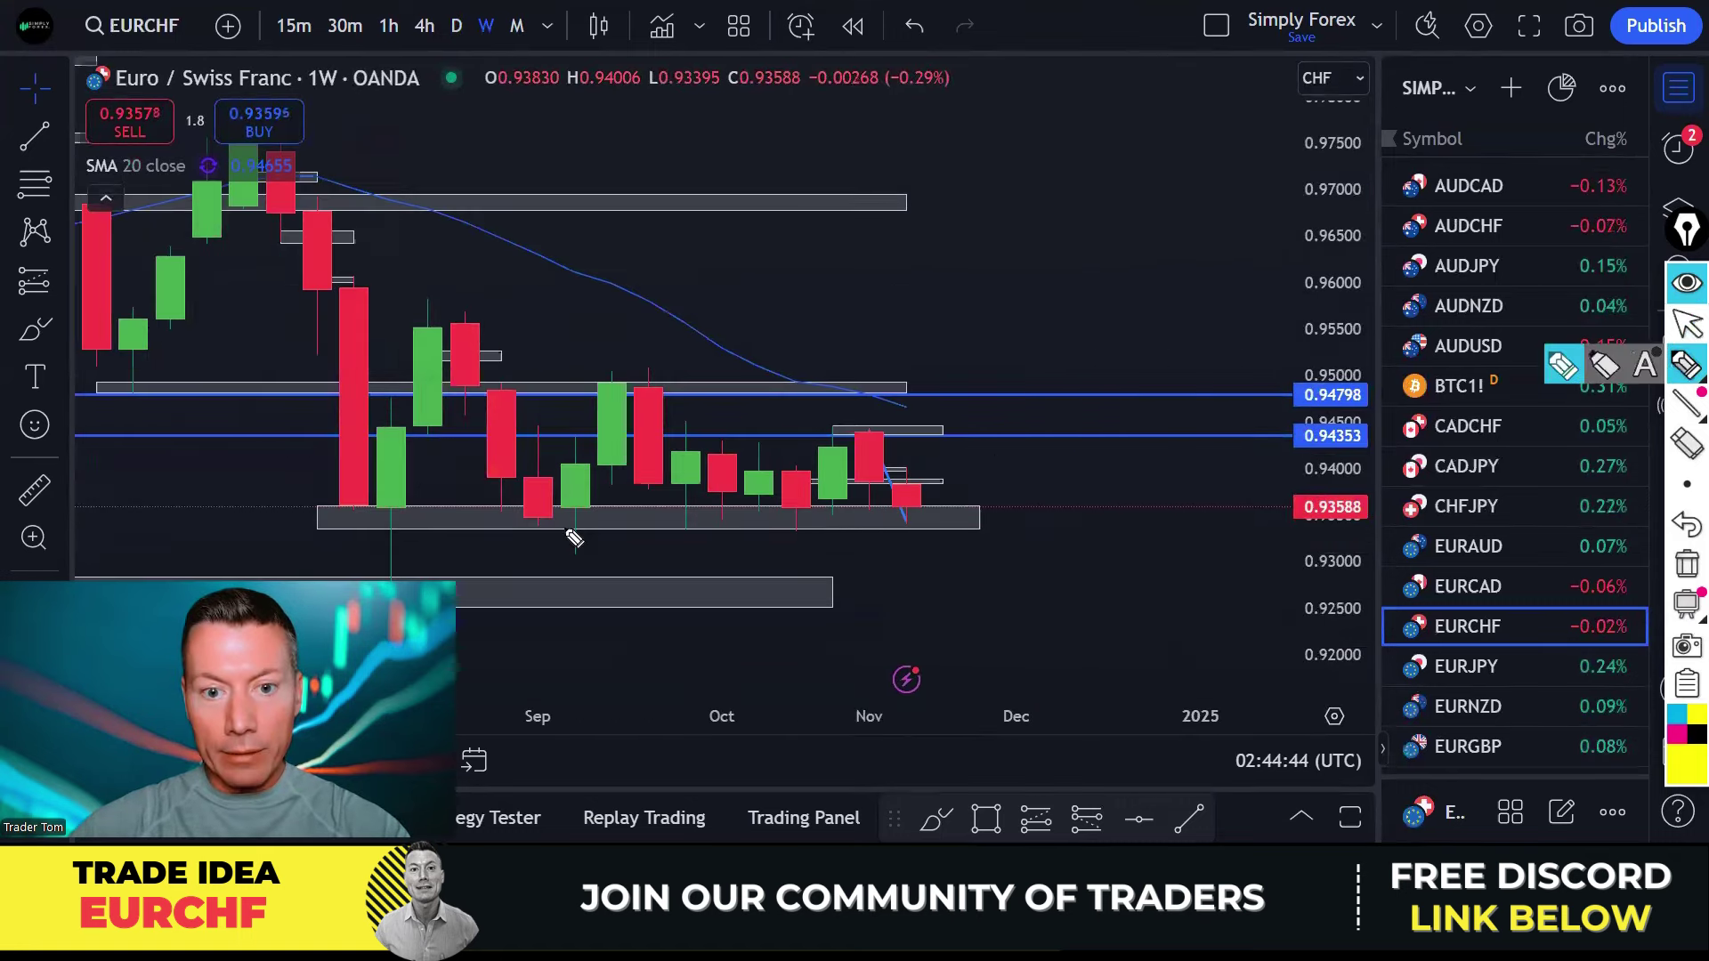
pyautogui.moveTo(464, 516); pyautogui.dragTo(980, 516)
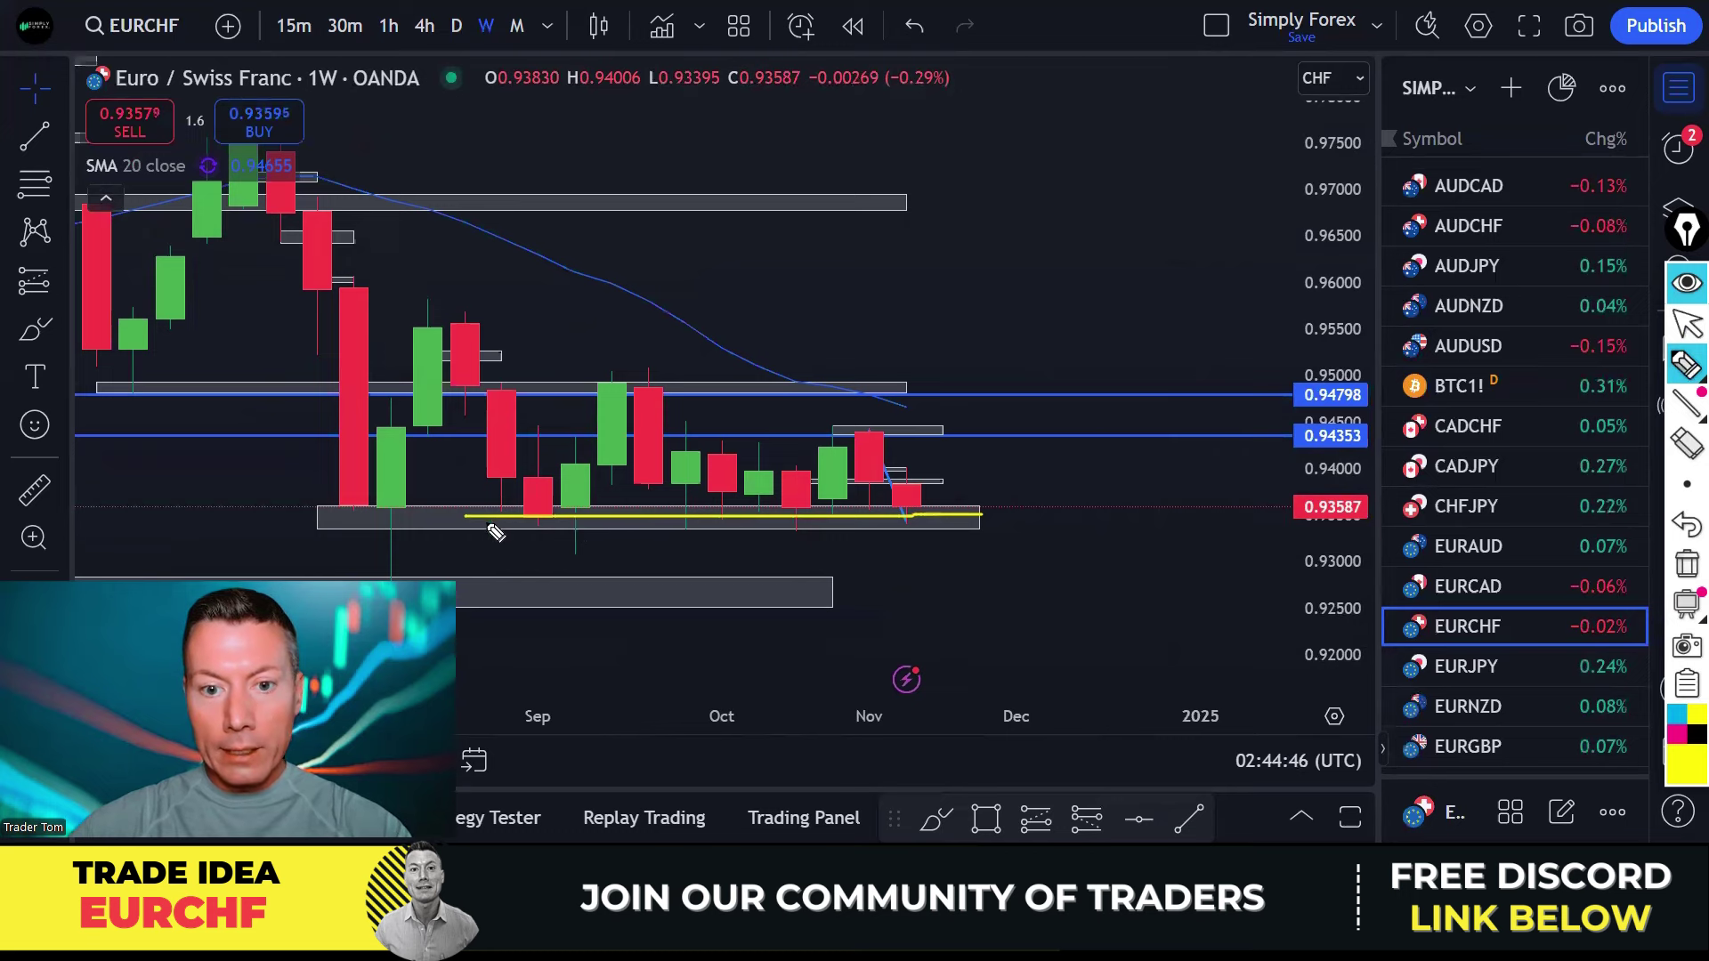
pyautogui.moveTo(486, 522); pyautogui.dragTo(1022, 524)
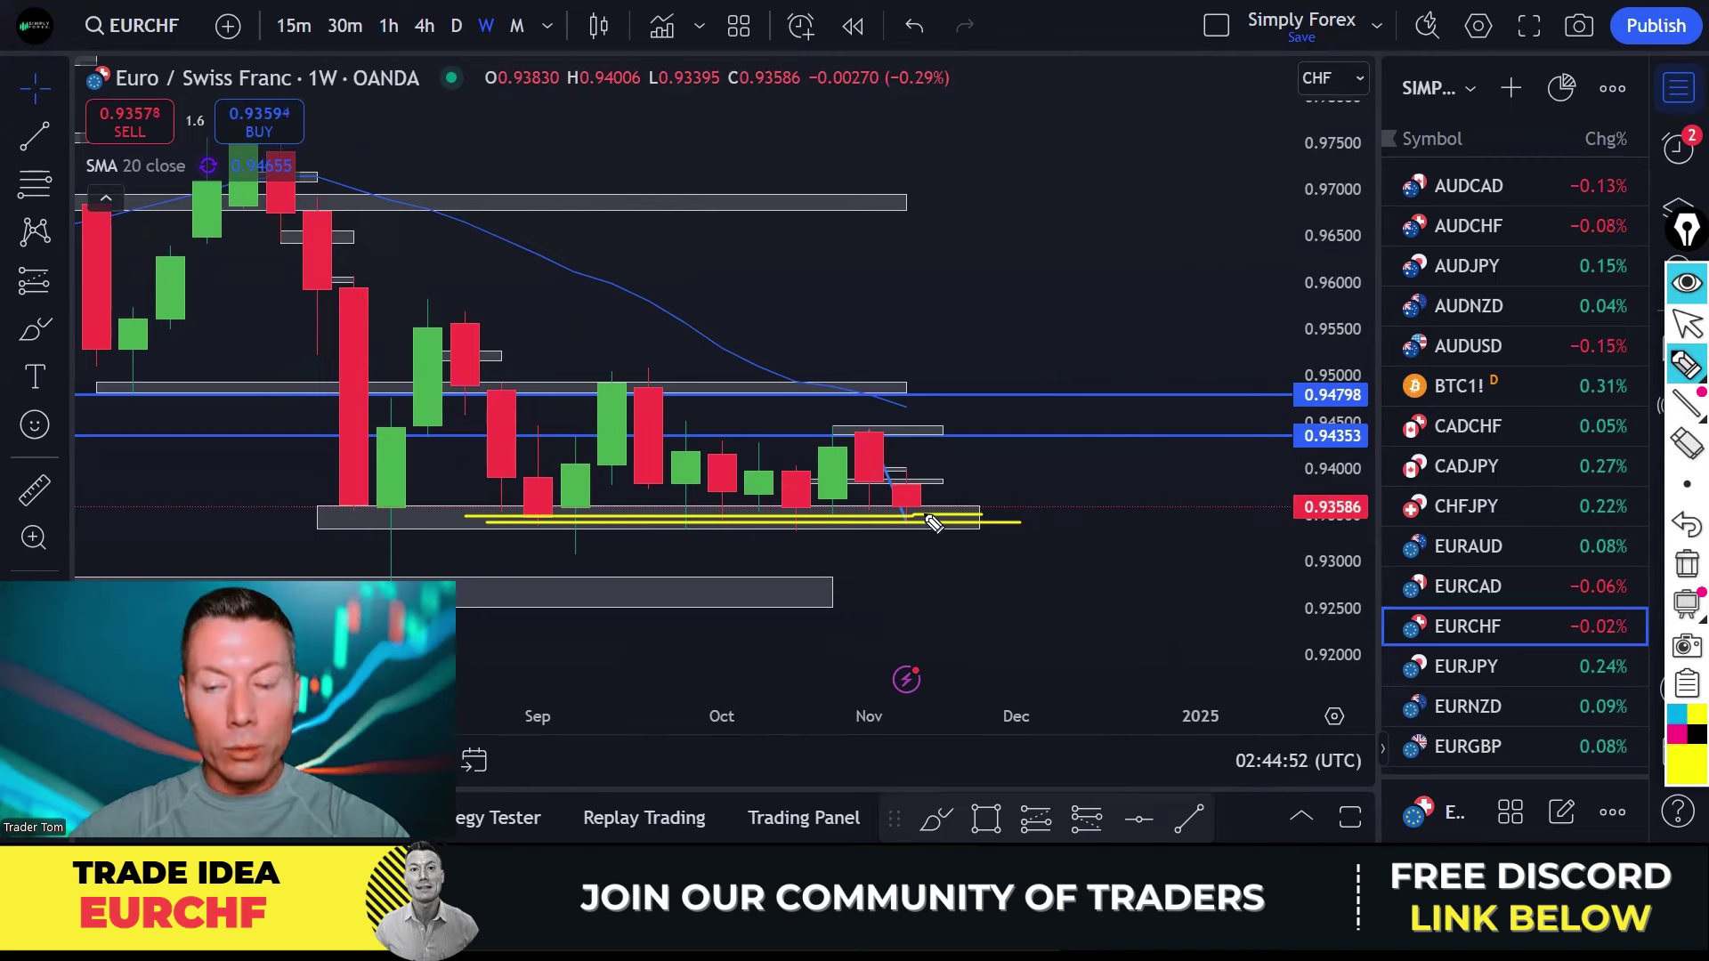
pyautogui.click(1680, 566)
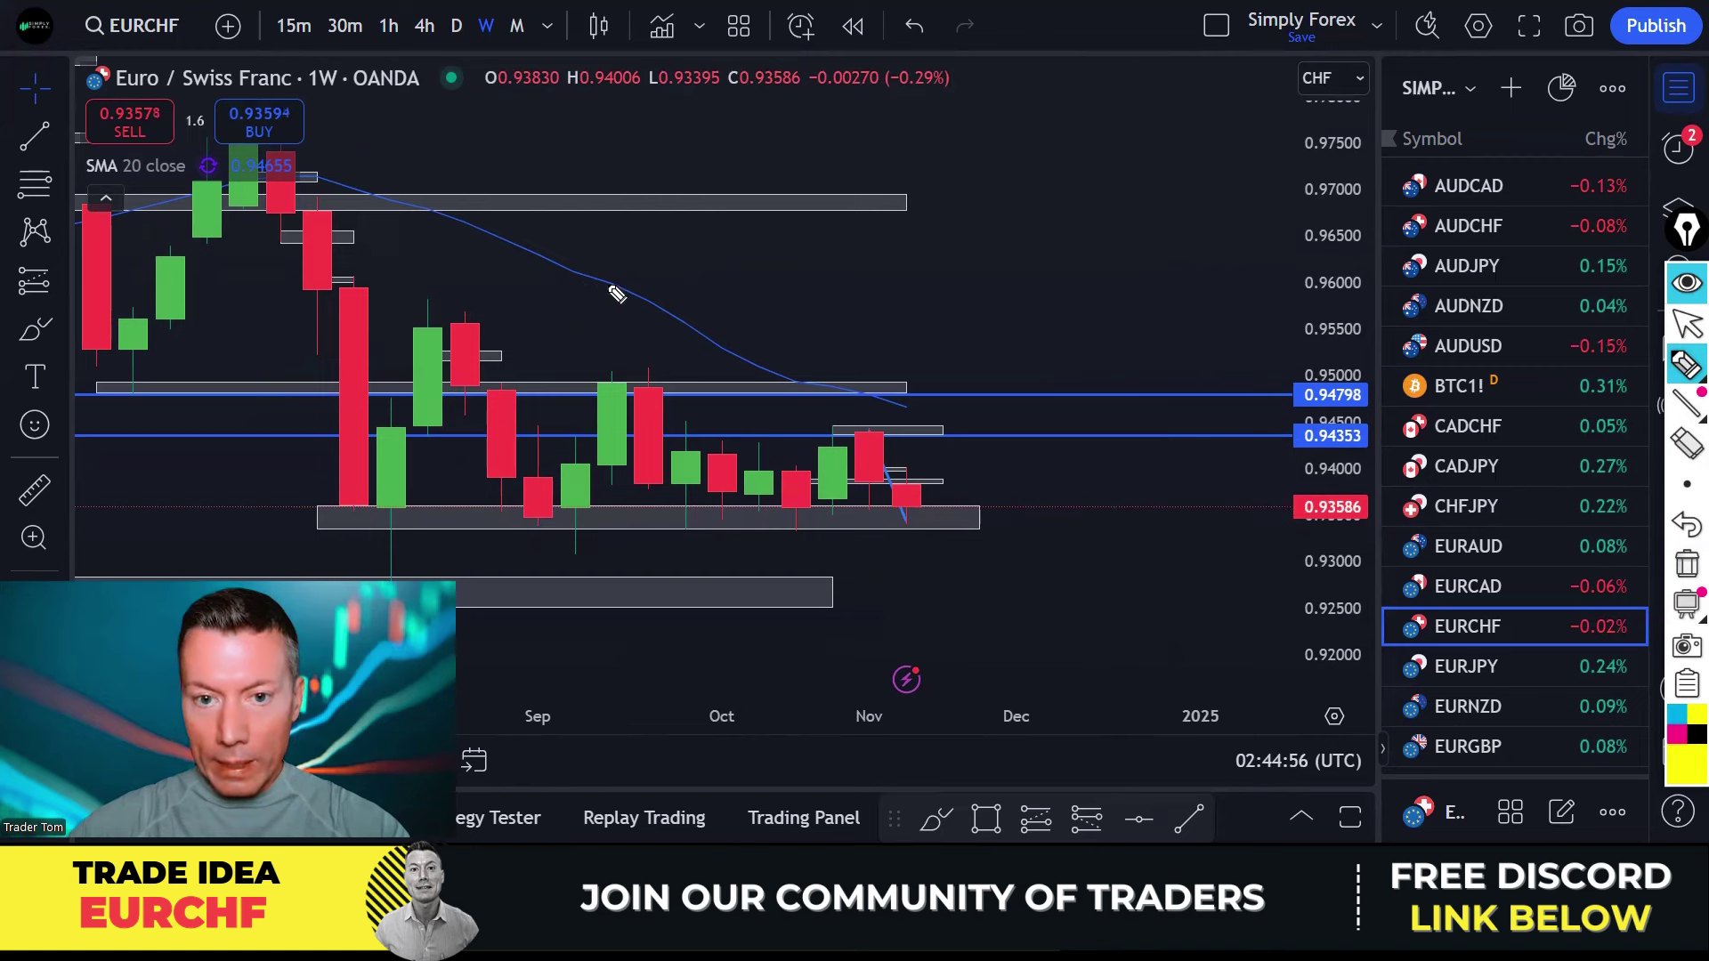
# Trace the falling weekly moving average, sketch arrows up through 0.94353 towards it, underline the support zone near 0.935, and clear the markings.
pyautogui.moveTo(623, 288)
pyautogui.mouseDown()
pyautogui.moveTo(773, 375)
pyautogui.moveTo(904, 416)
pyautogui.mouseUp()
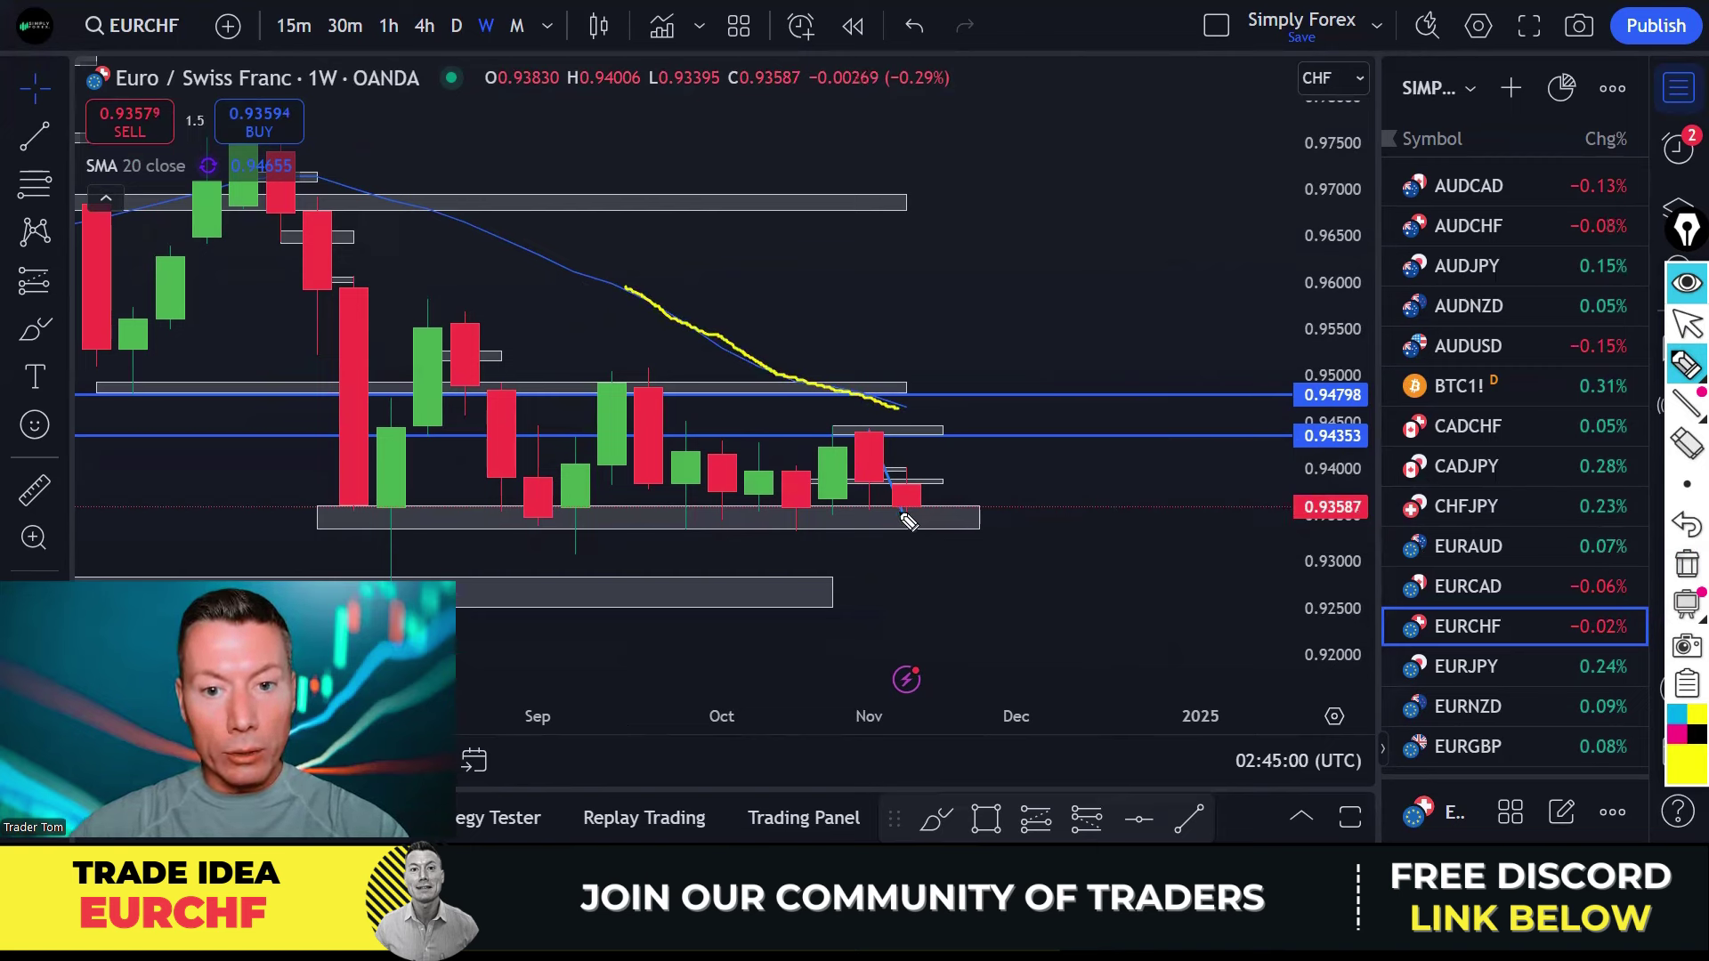
pyautogui.moveTo(900, 507); pyautogui.dragTo(944, 478)
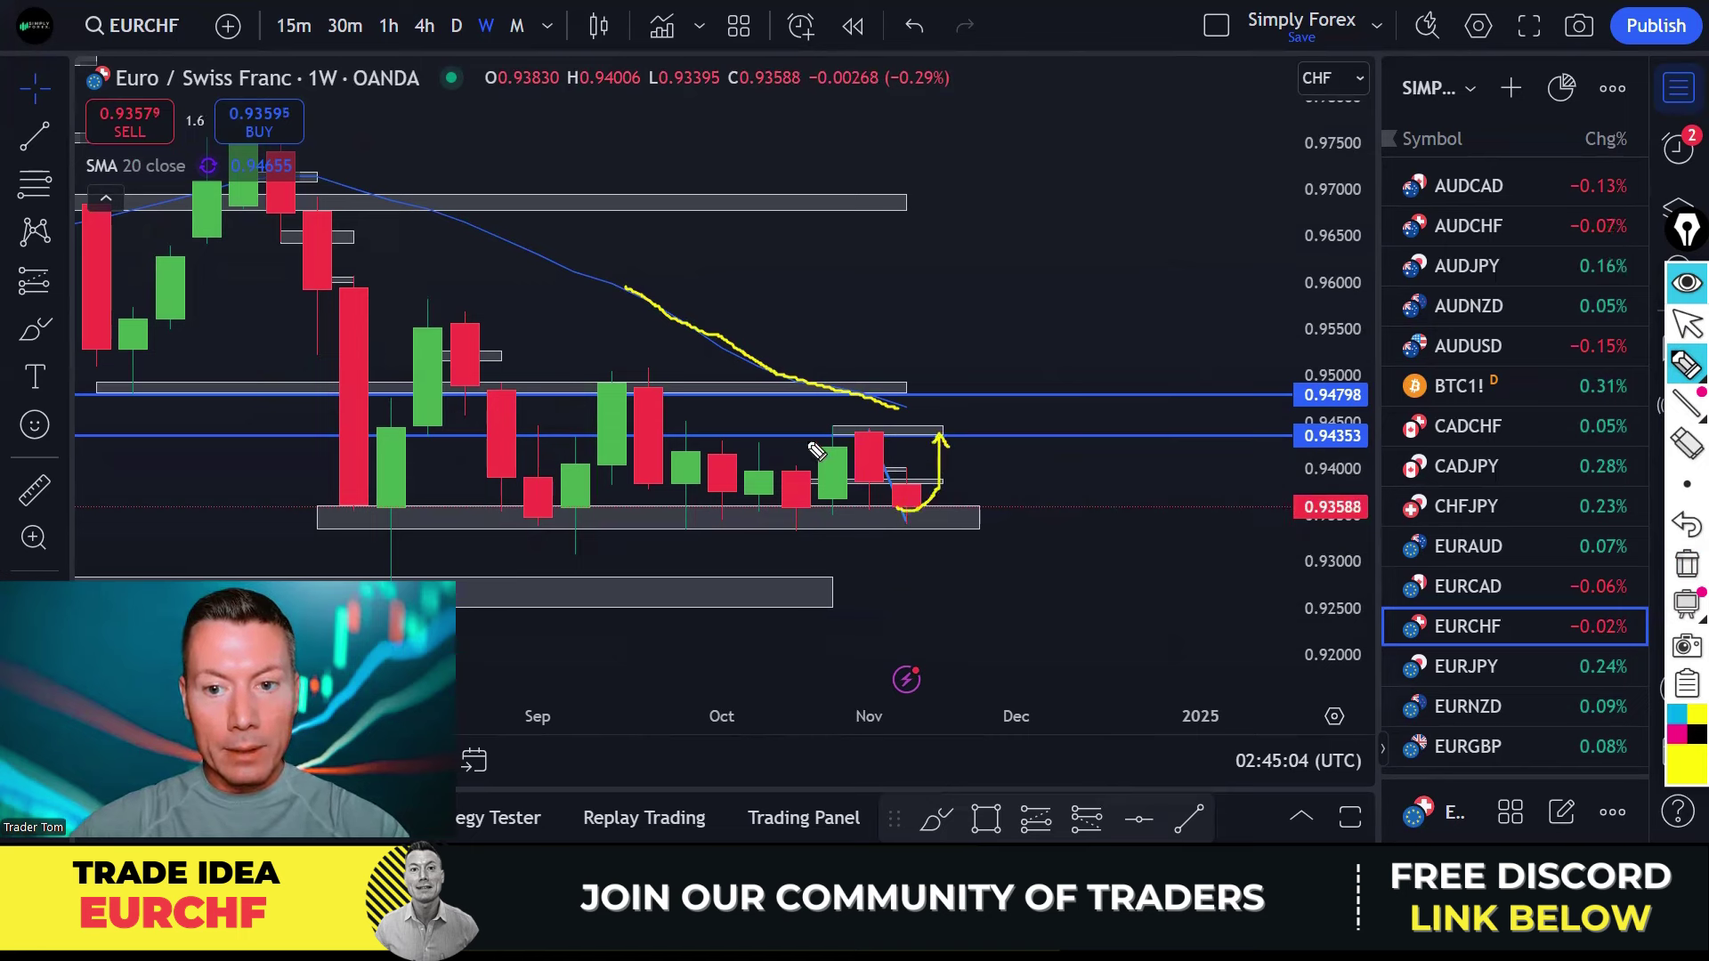
pyautogui.moveTo(808, 438)
pyautogui.mouseDown()
pyautogui.moveTo(941, 445)
pyautogui.moveTo(941, 427)
pyautogui.mouseUp()
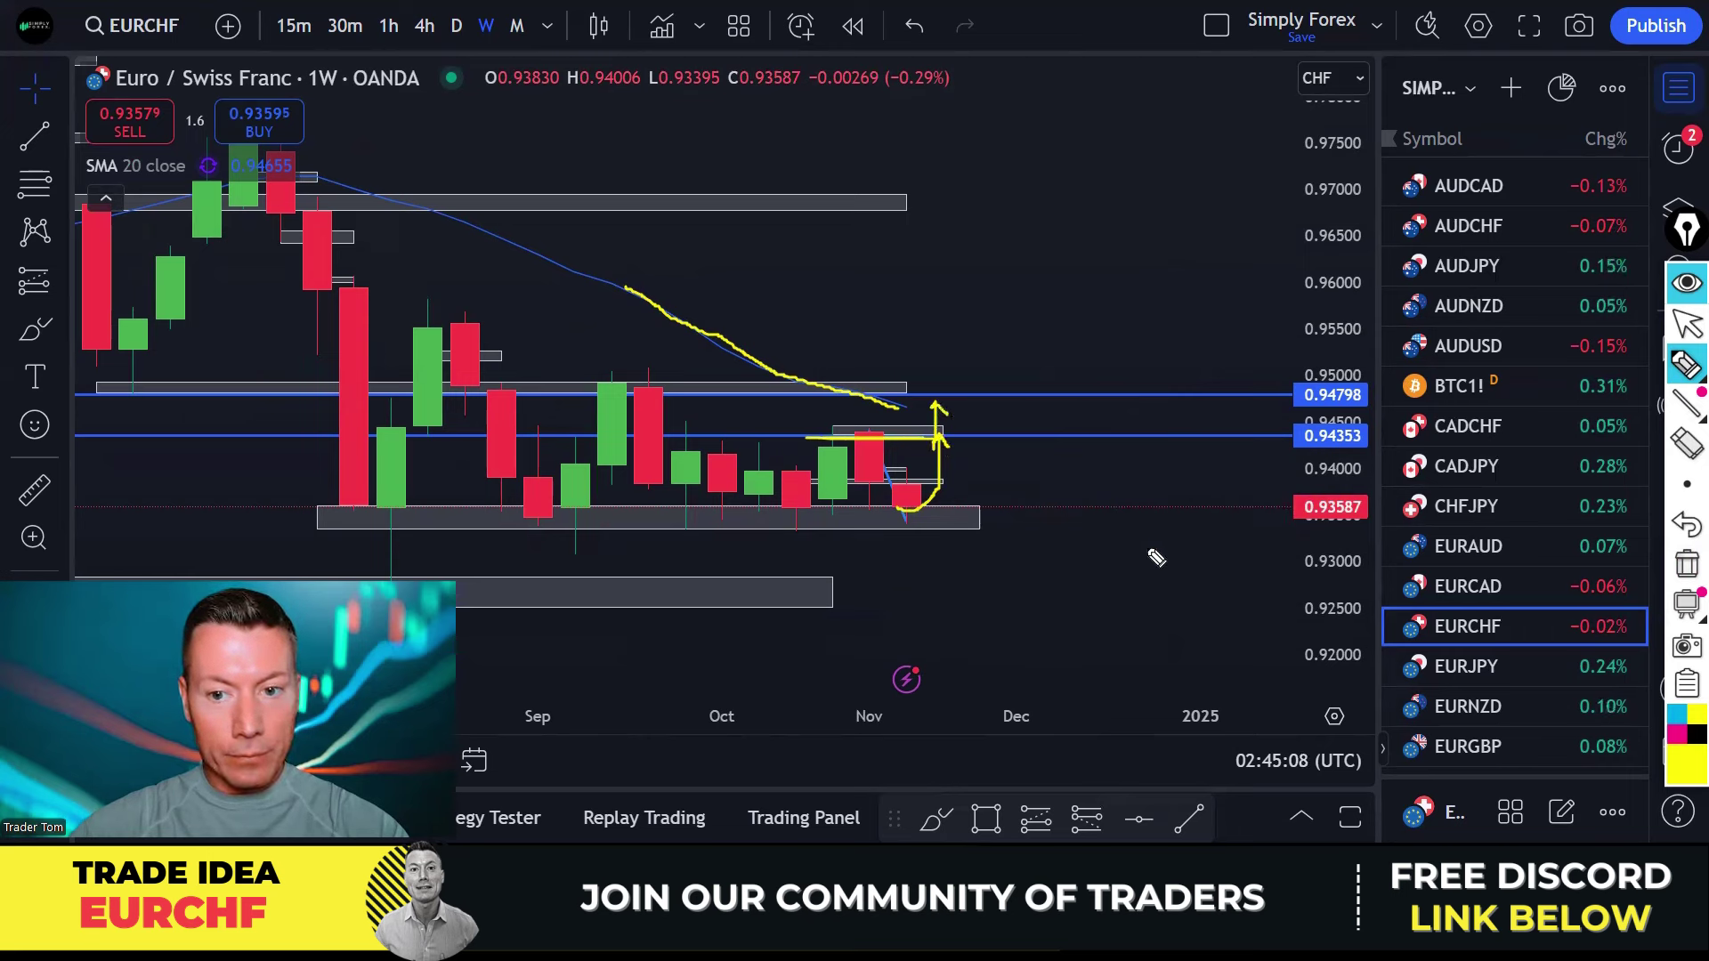
pyautogui.moveTo(658, 526); pyautogui.dragTo(936, 527)
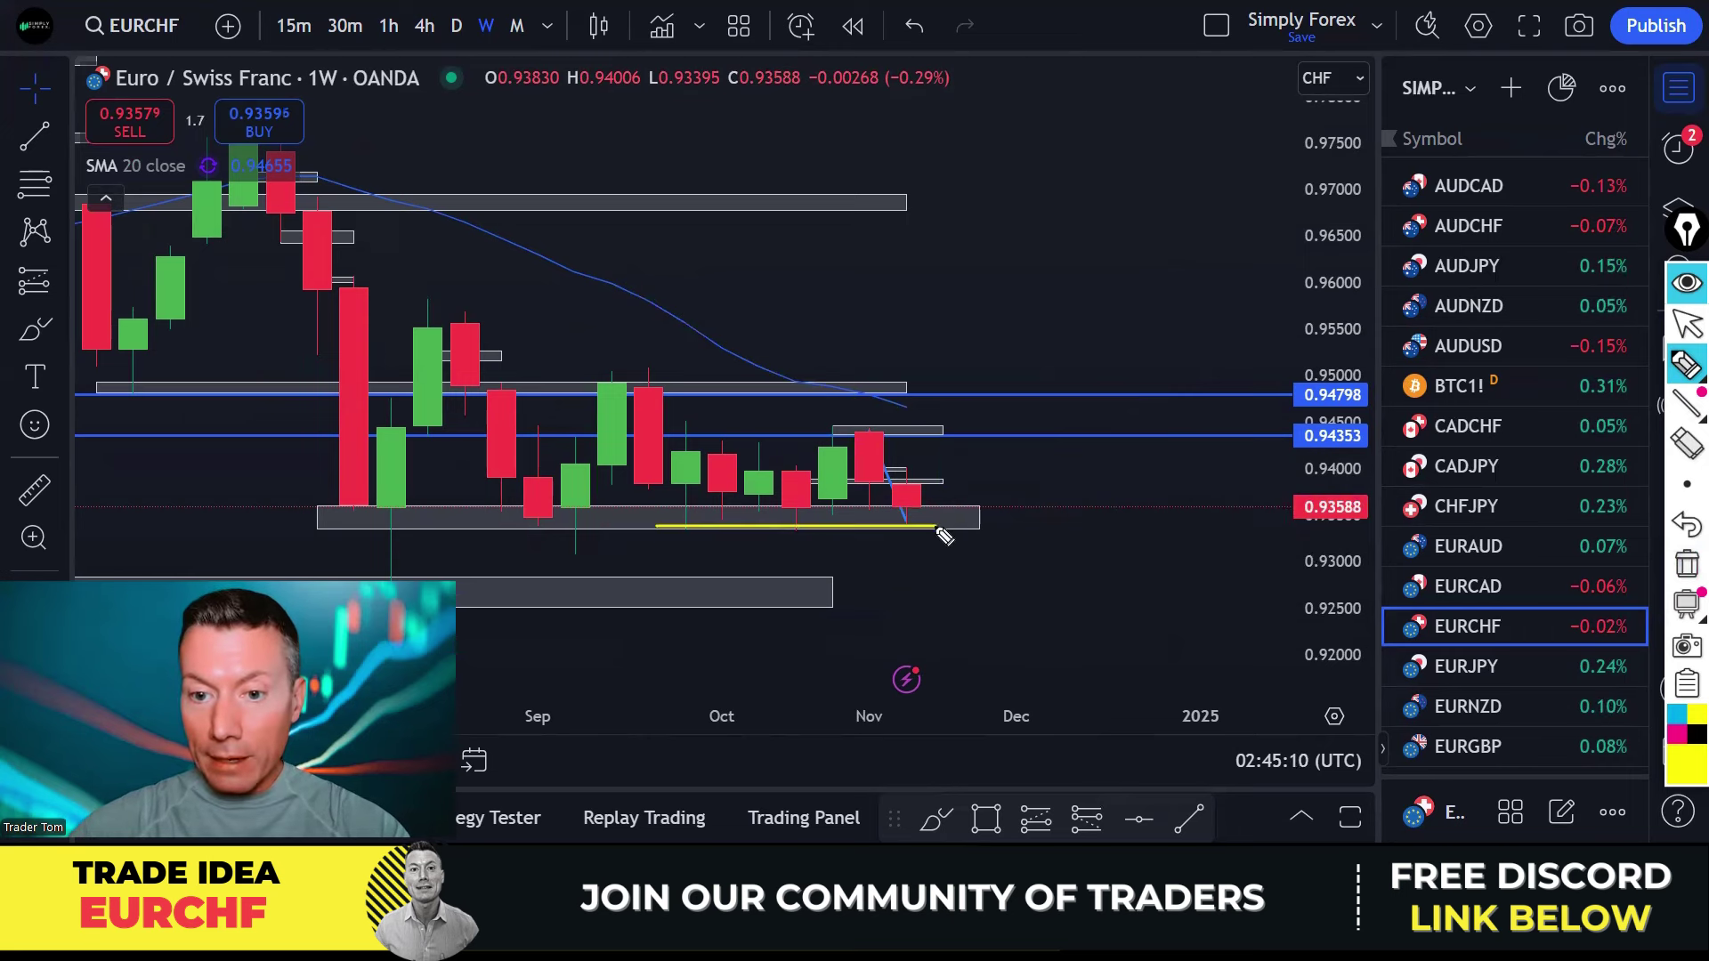
pyautogui.click(1687, 324)
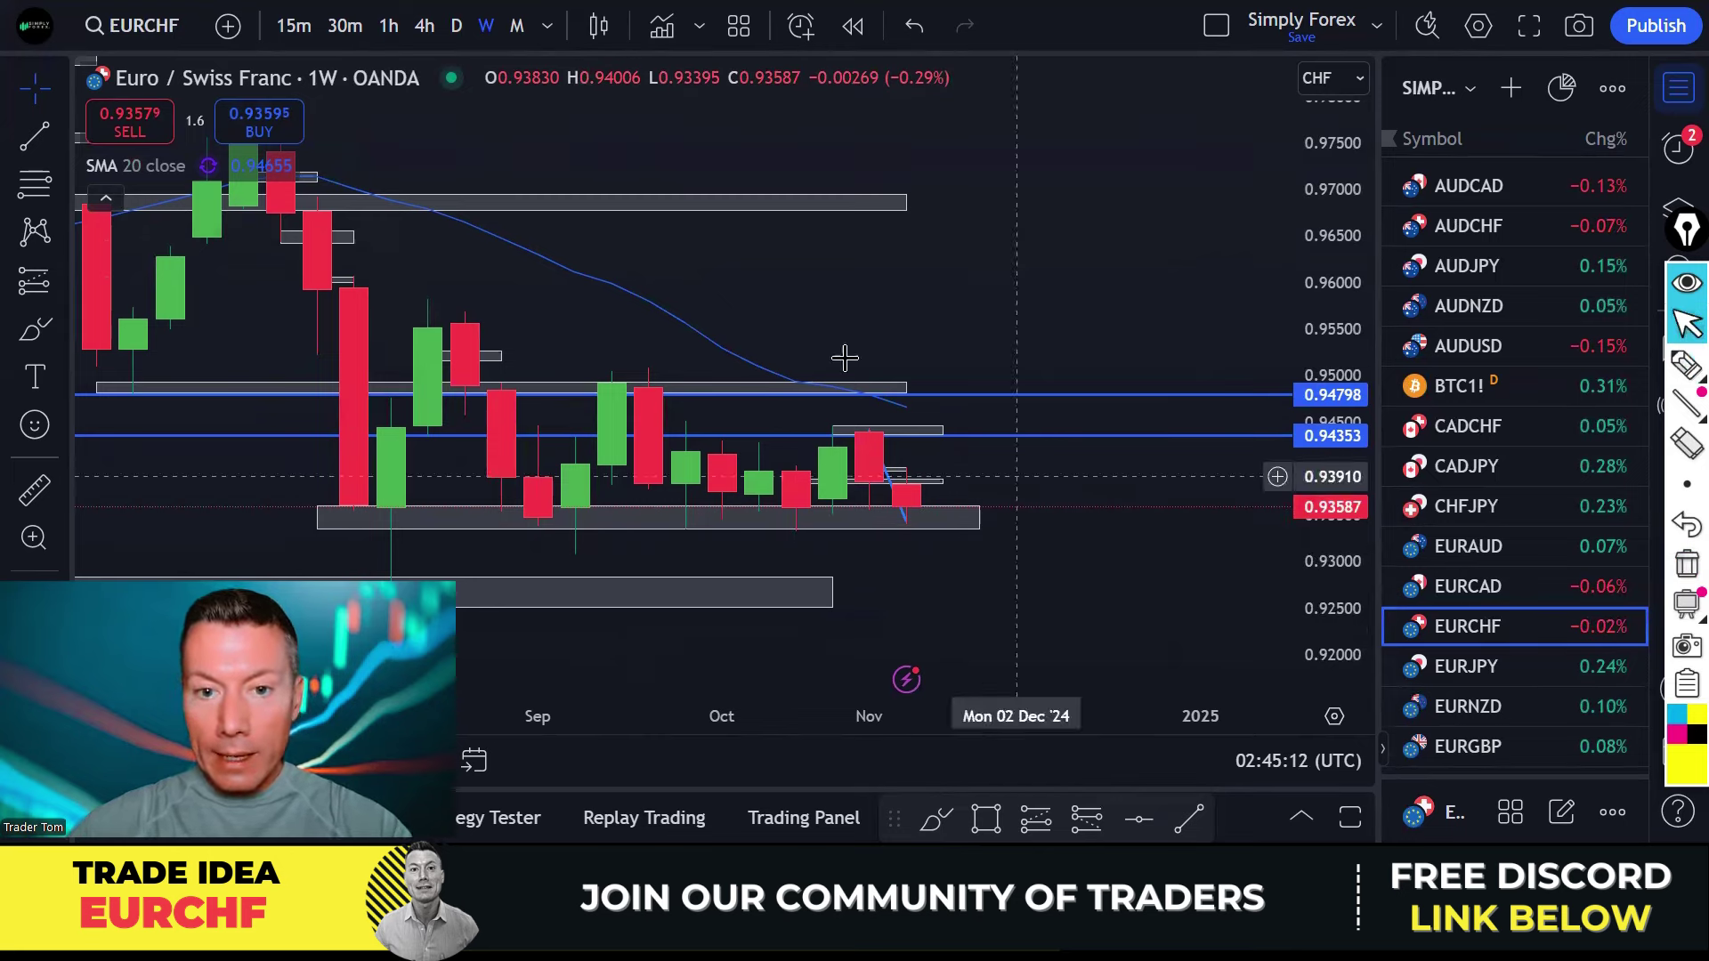
# Switch EURCHF to the daily timeframe, circle the lower wicks of recent candles in the support zone, and erase the markings.
pyautogui.click(455, 23)
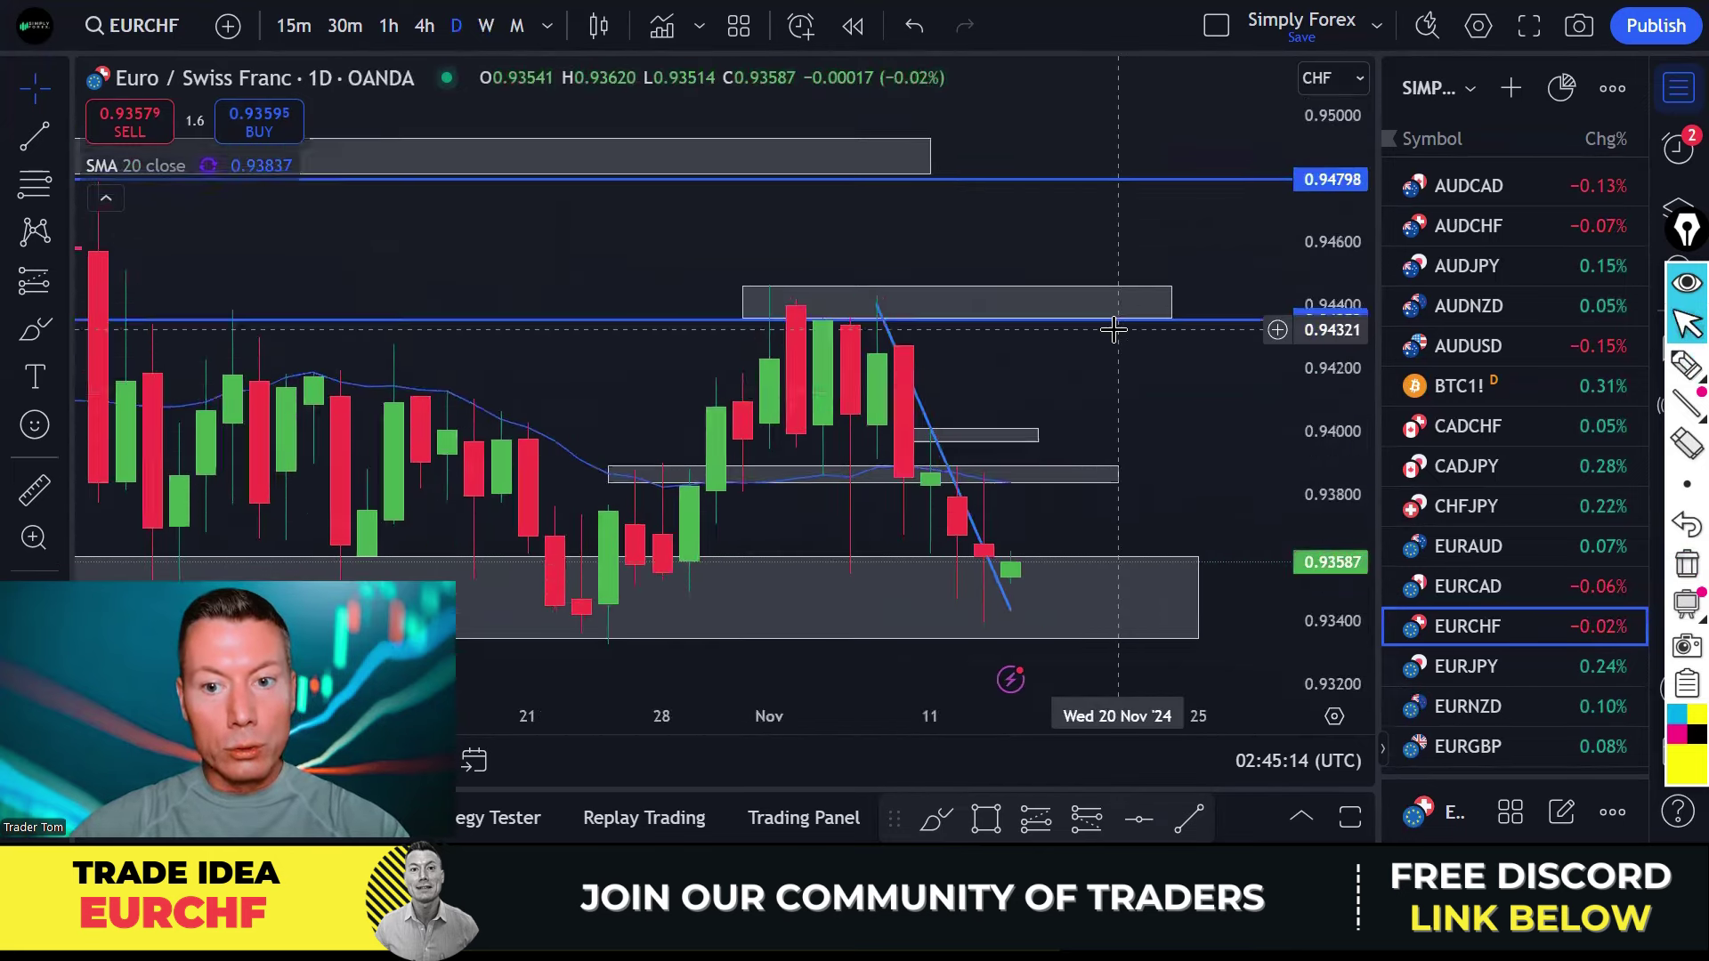
pyautogui.scroll(5, 1149, 347)
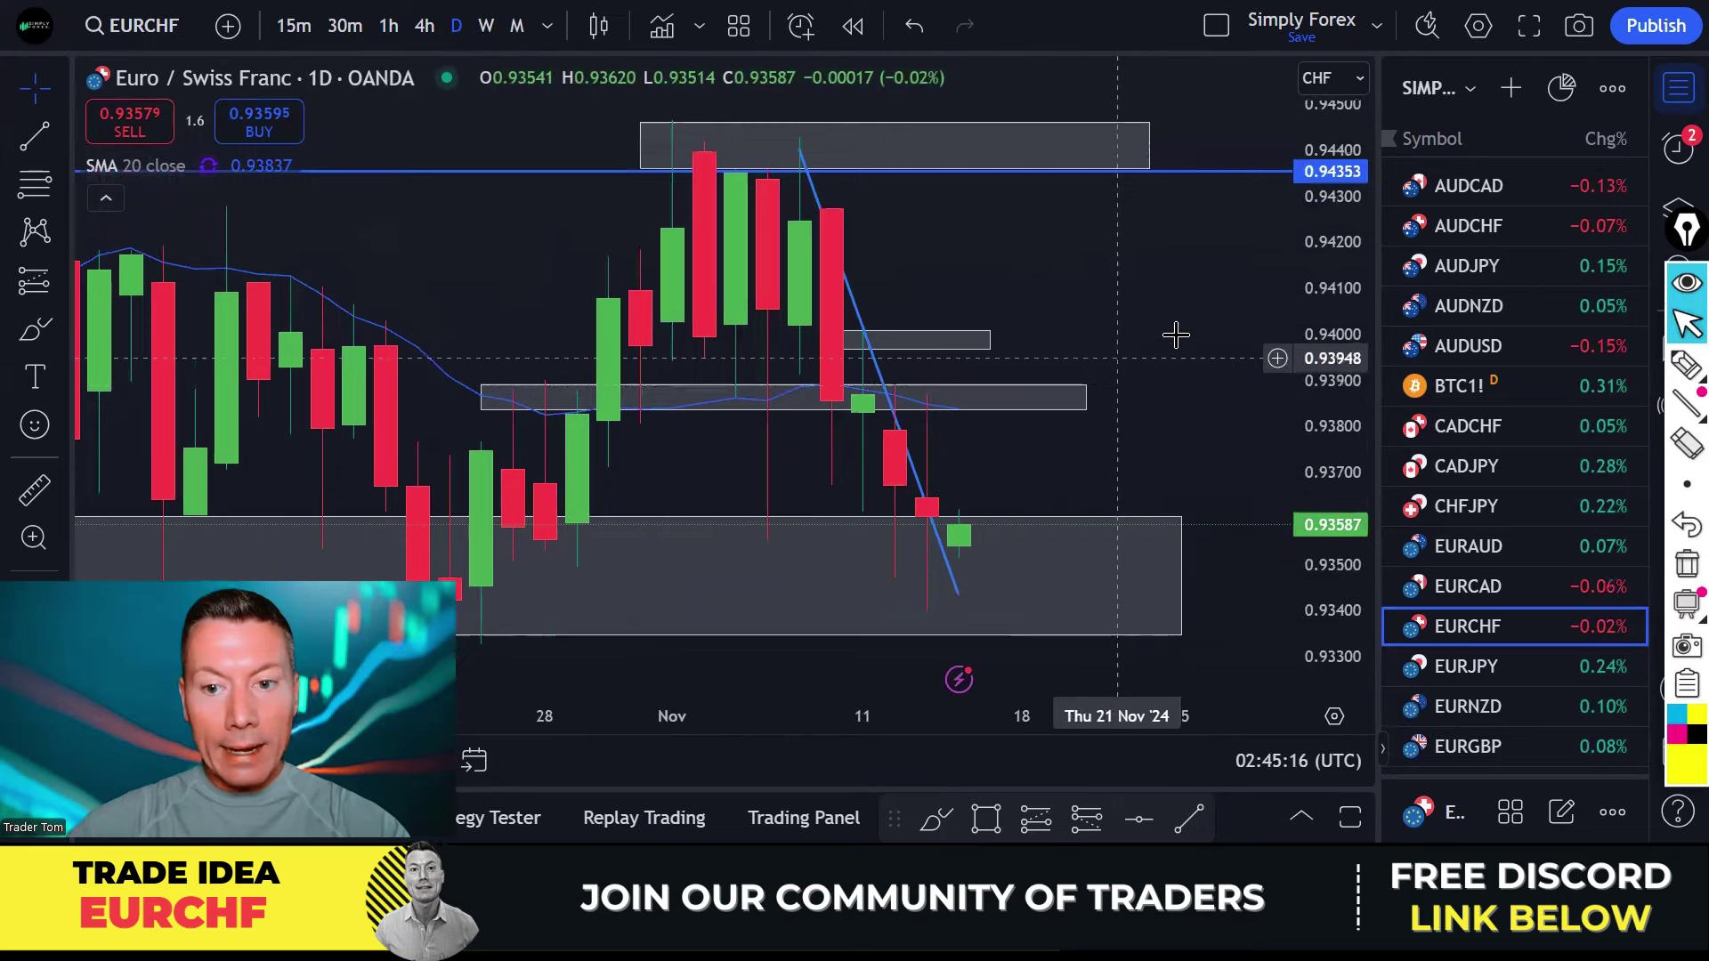
pyautogui.click(1687, 365)
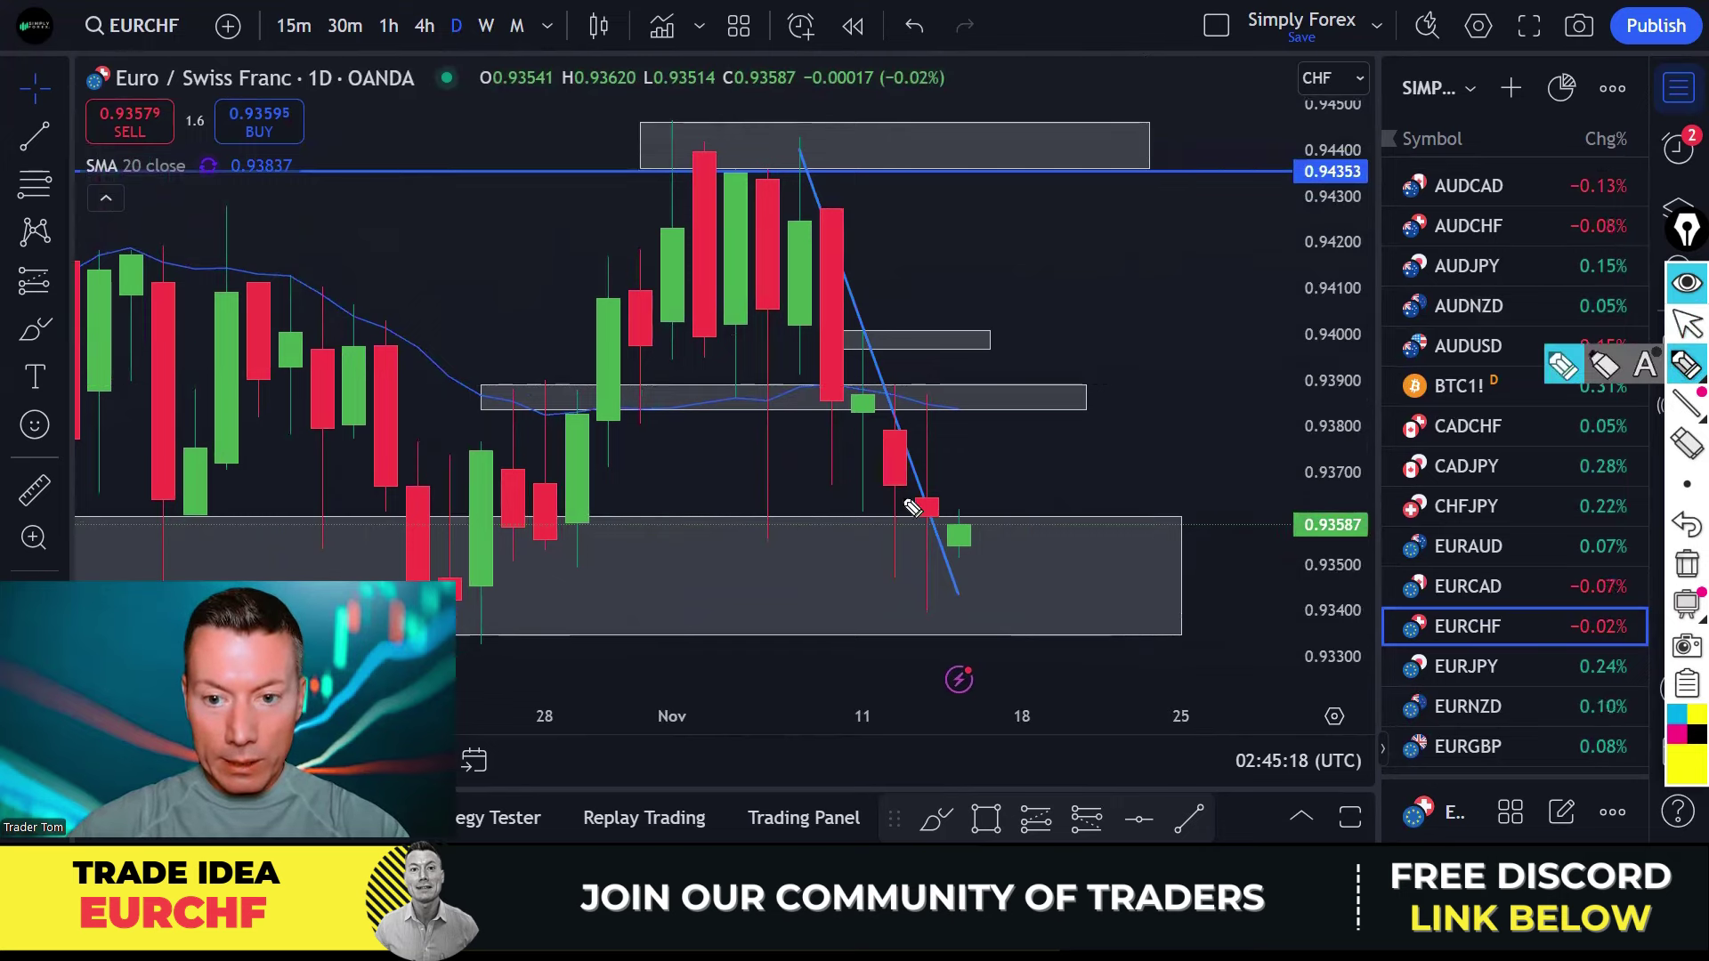
pyautogui.moveTo(912, 505)
pyautogui.mouseDown()
pyautogui.moveTo(885, 575)
pyautogui.moveTo(930, 534)
pyautogui.moveTo(903, 577)
pyautogui.moveTo(942, 549)
pyautogui.mouseUp()
pyautogui.moveTo(782, 523)
pyautogui.mouseDown()
pyautogui.moveTo(755, 538)
pyautogui.moveTo(788, 516)
pyautogui.mouseUp()
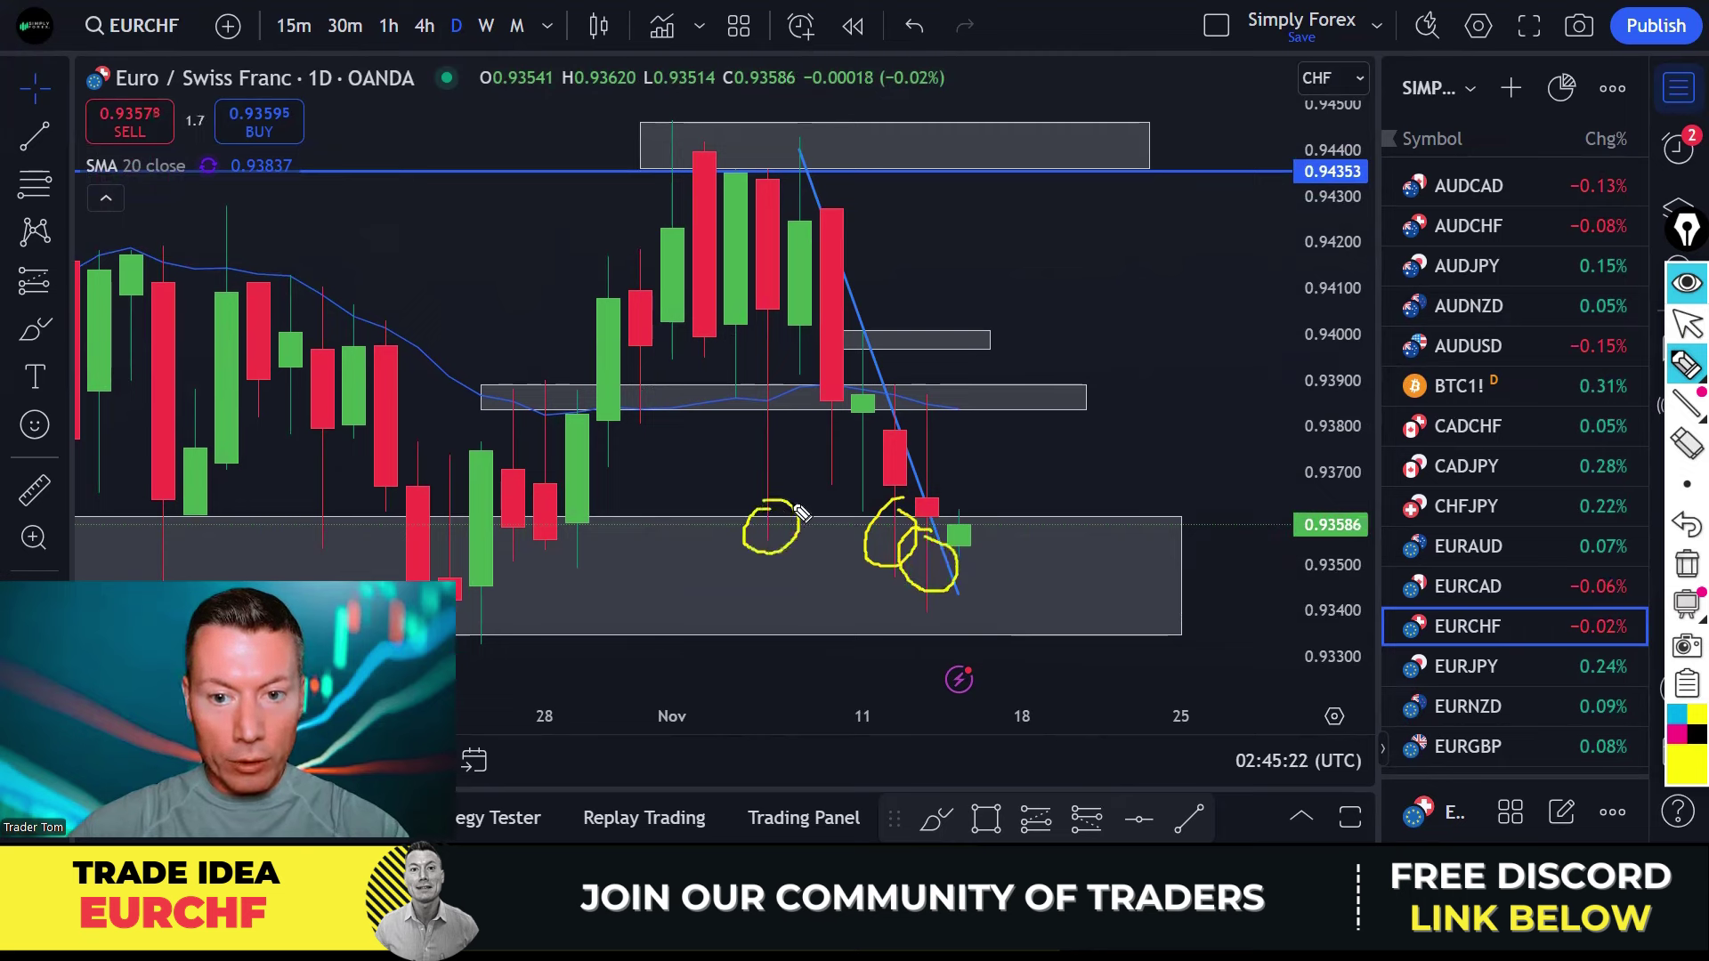
pyautogui.moveTo(870, 456); pyautogui.dragTo(883, 499)
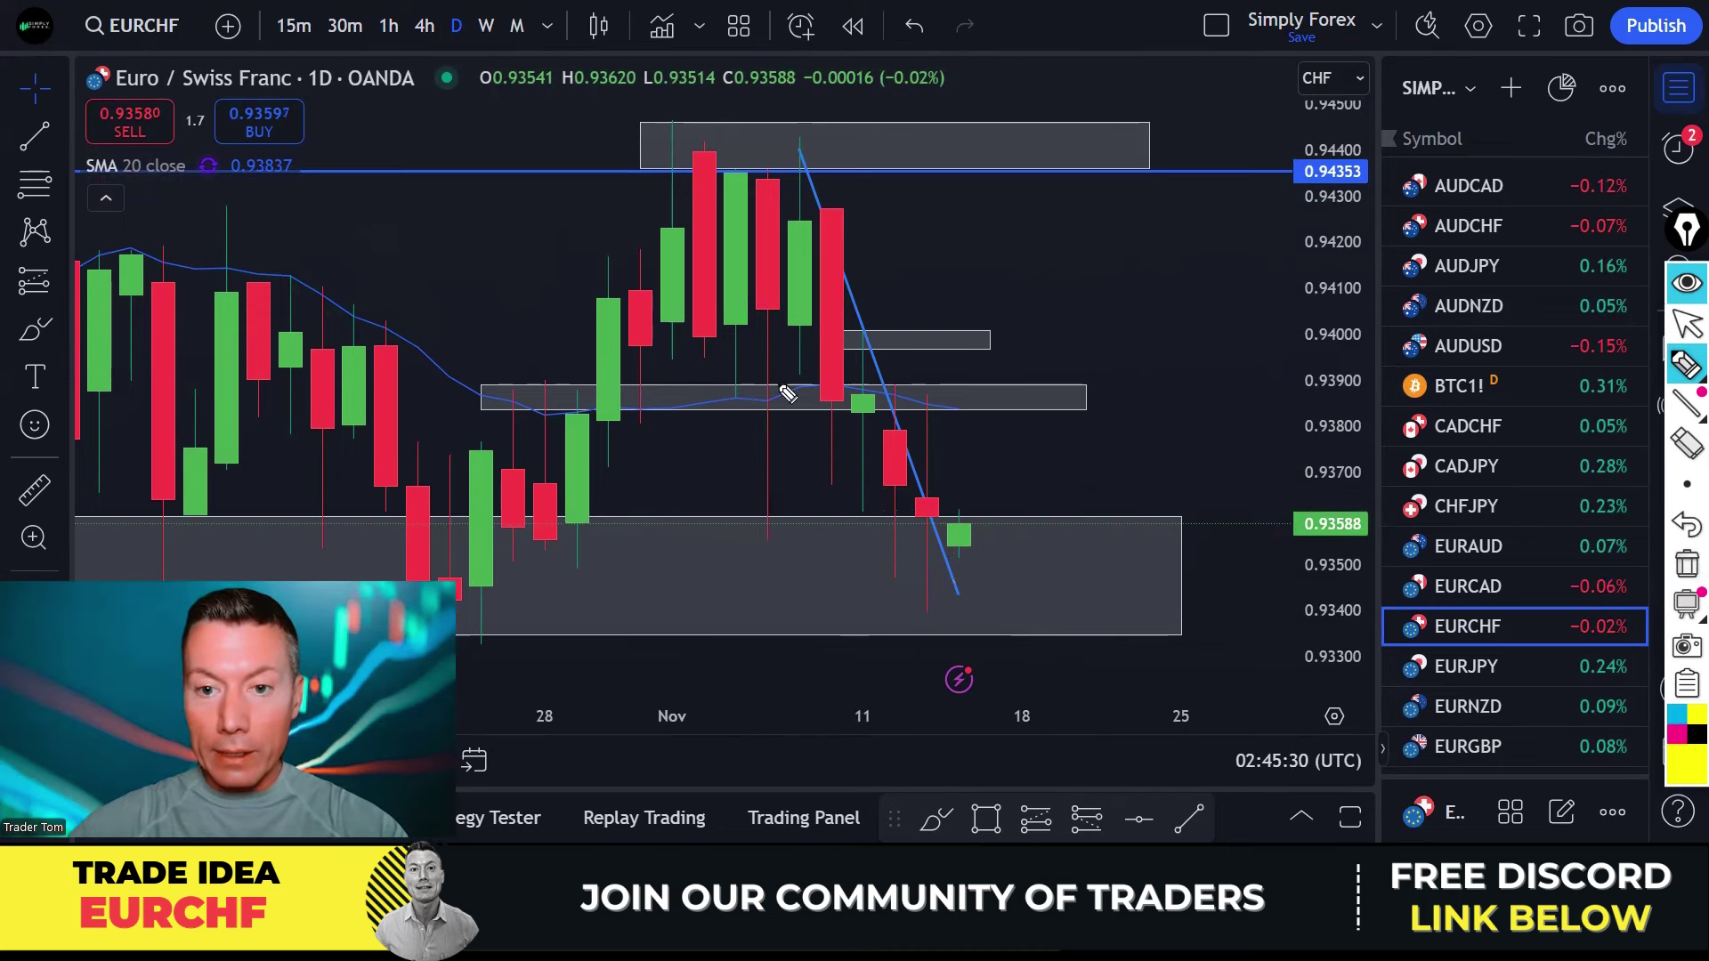
# Trace the daily EURCHF swings up to 0.94353 and back down, circle the recent lower wicks, and underline the lows near the support zone.
pyautogui.scroll(-3, 964, 286)
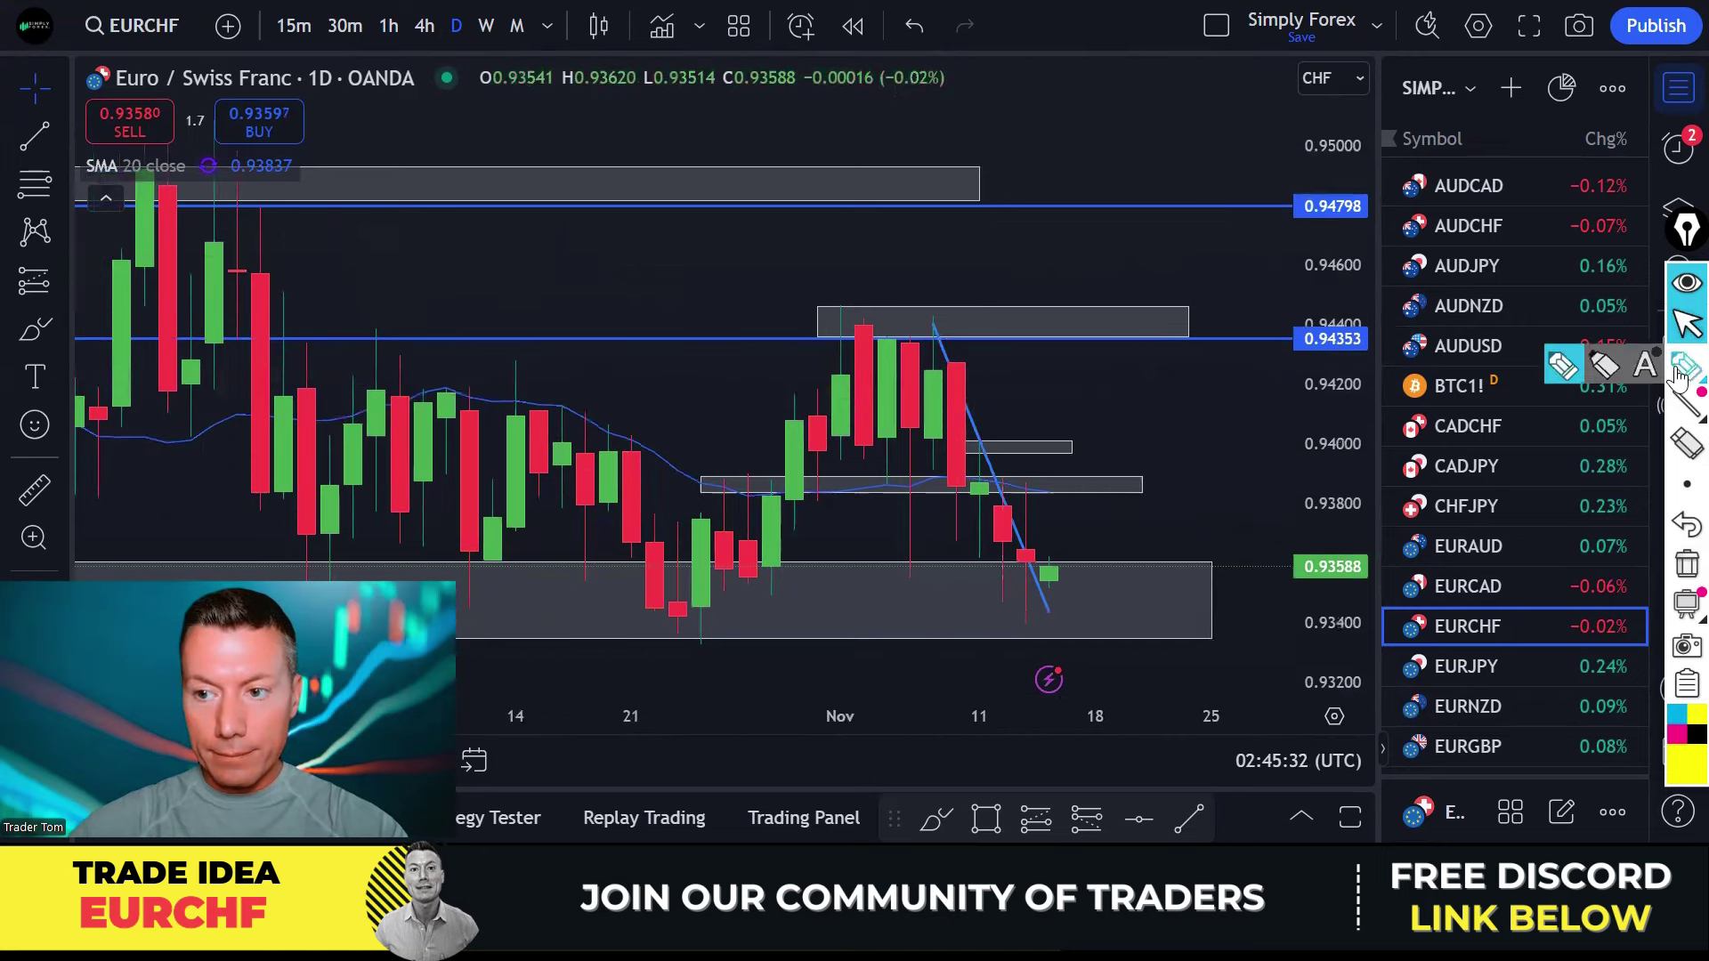
pyautogui.click(1678, 374)
pyautogui.moveTo(551, 396)
pyautogui.mouseDown()
pyautogui.moveTo(679, 616)
pyautogui.moveTo(716, 485)
pyautogui.moveTo(761, 574)
pyautogui.moveTo(873, 329)
pyautogui.moveTo(930, 523)
pyautogui.moveTo(903, 525)
pyautogui.moveTo(927, 574)
pyautogui.moveTo(921, 520)
pyautogui.mouseUp()
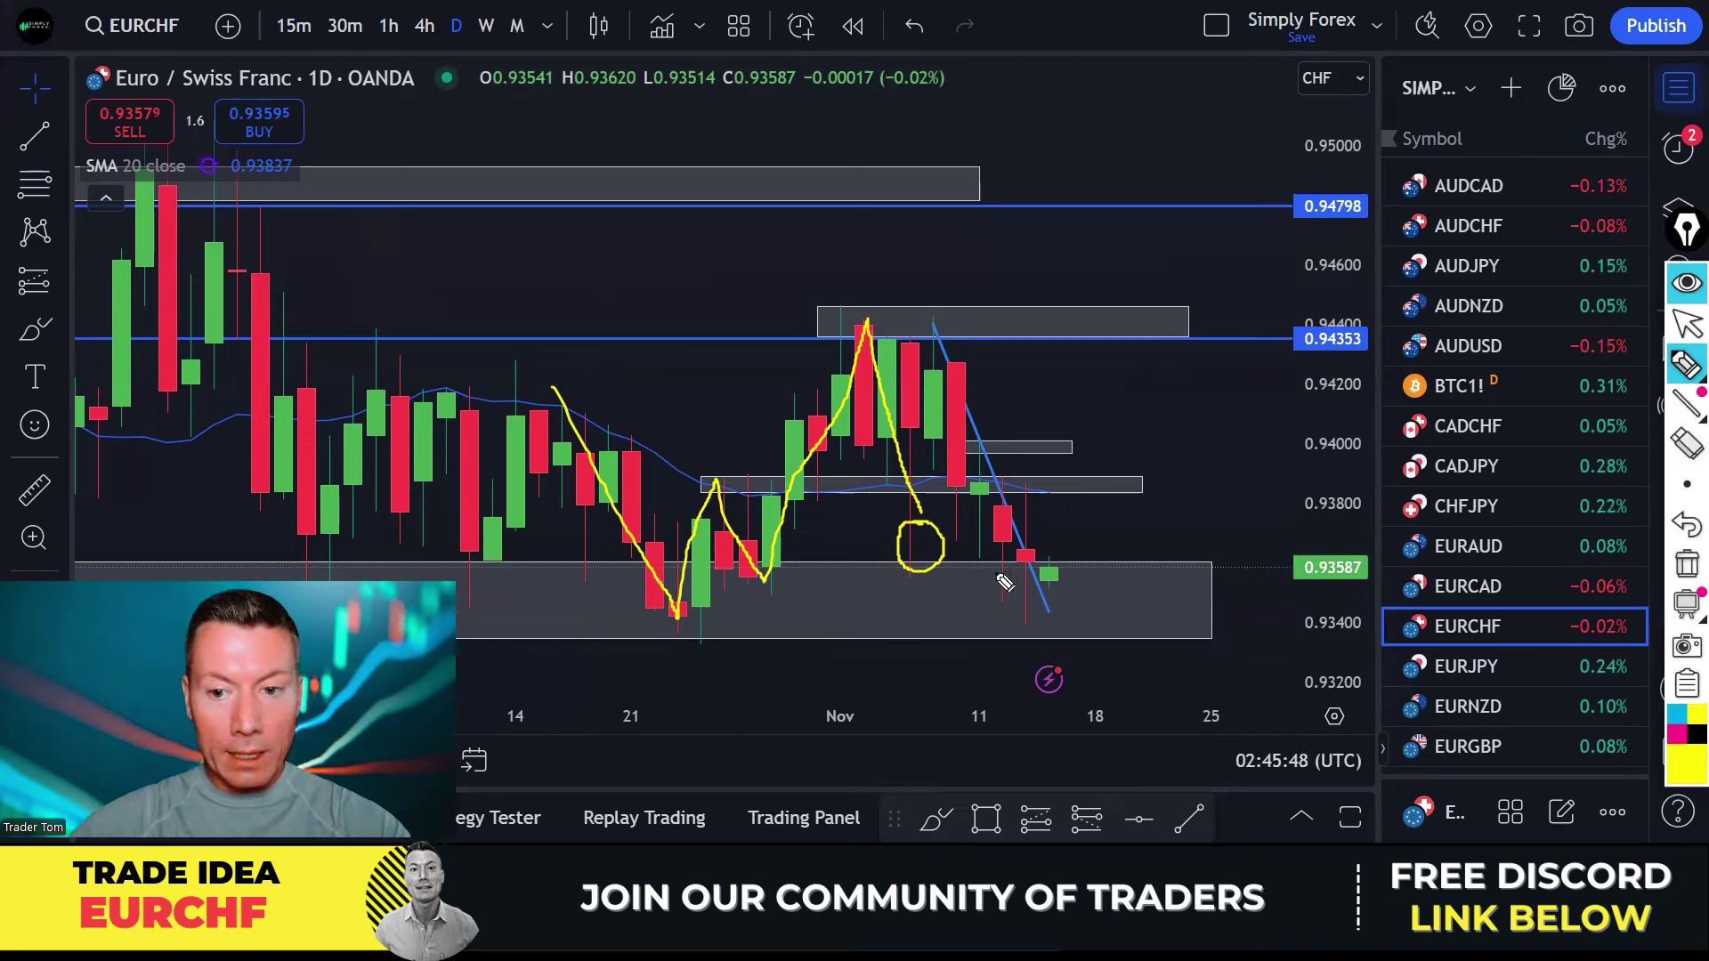
pyautogui.moveTo(1004, 559)
pyautogui.mouseDown()
pyautogui.moveTo(1041, 578)
pyautogui.moveTo(1015, 614)
pyautogui.moveTo(1028, 568)
pyautogui.mouseUp()
pyautogui.moveTo(919, 576)
pyautogui.mouseDown()
pyautogui.moveTo(973, 579)
pyautogui.moveTo(875, 576)
pyautogui.moveTo(1086, 599)
pyautogui.mouseUp()
pyautogui.moveTo(948, 611); pyautogui.dragTo(1055, 610)
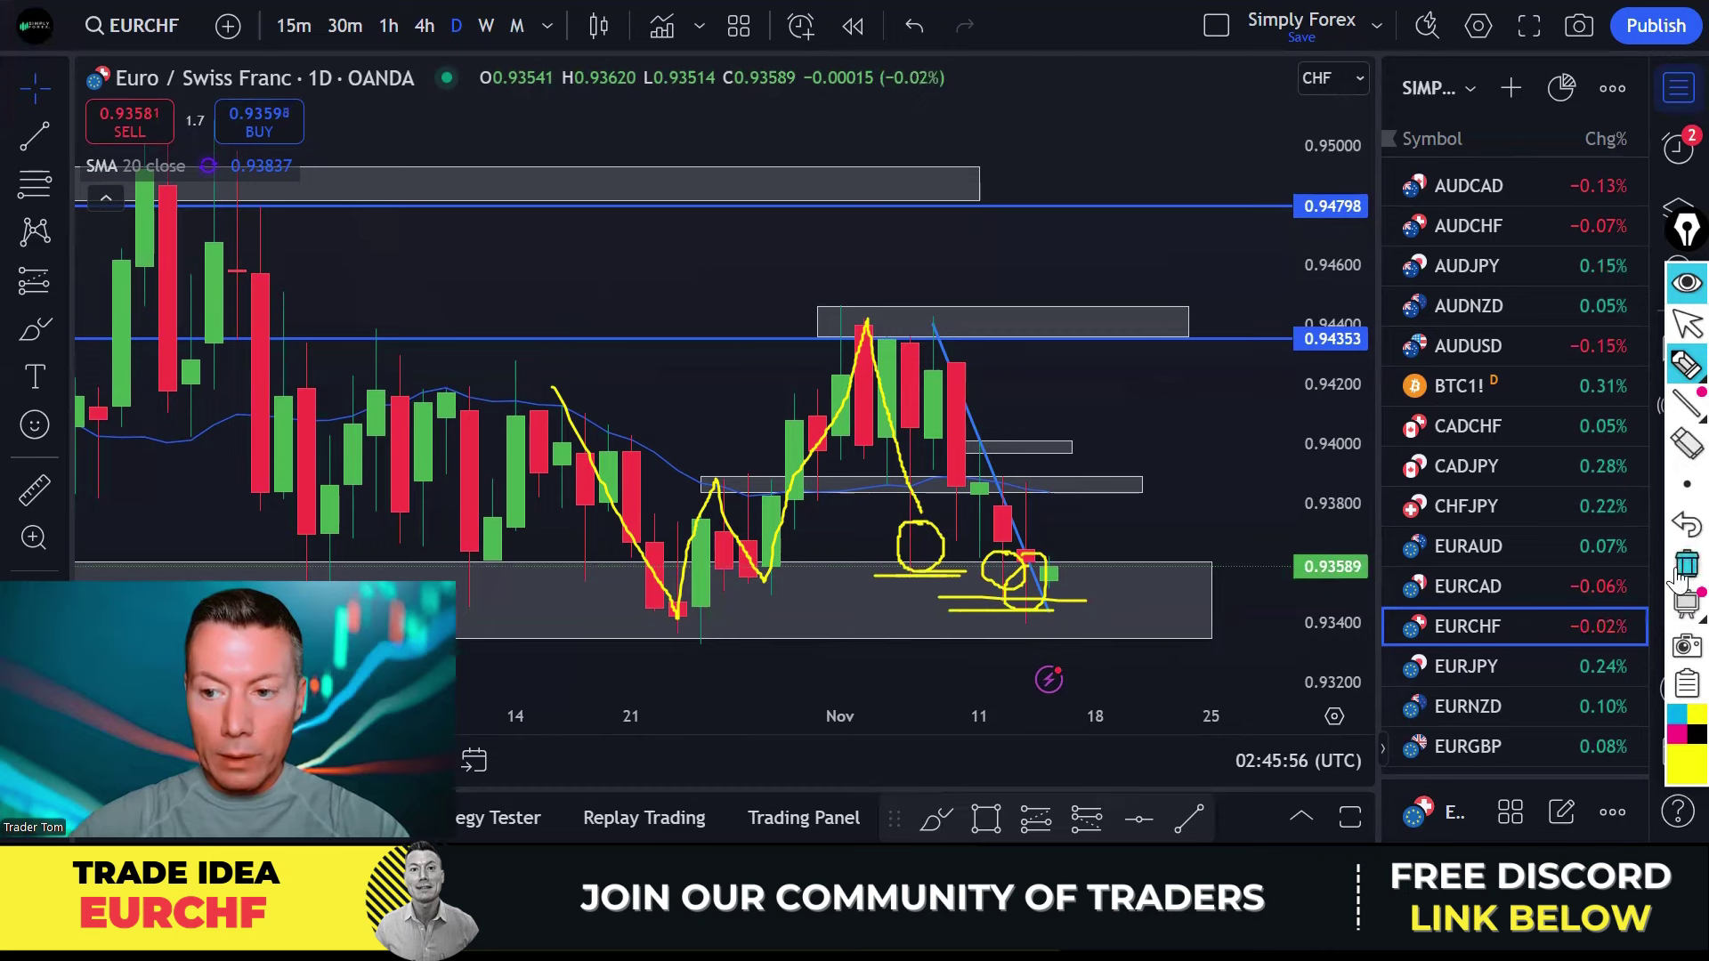
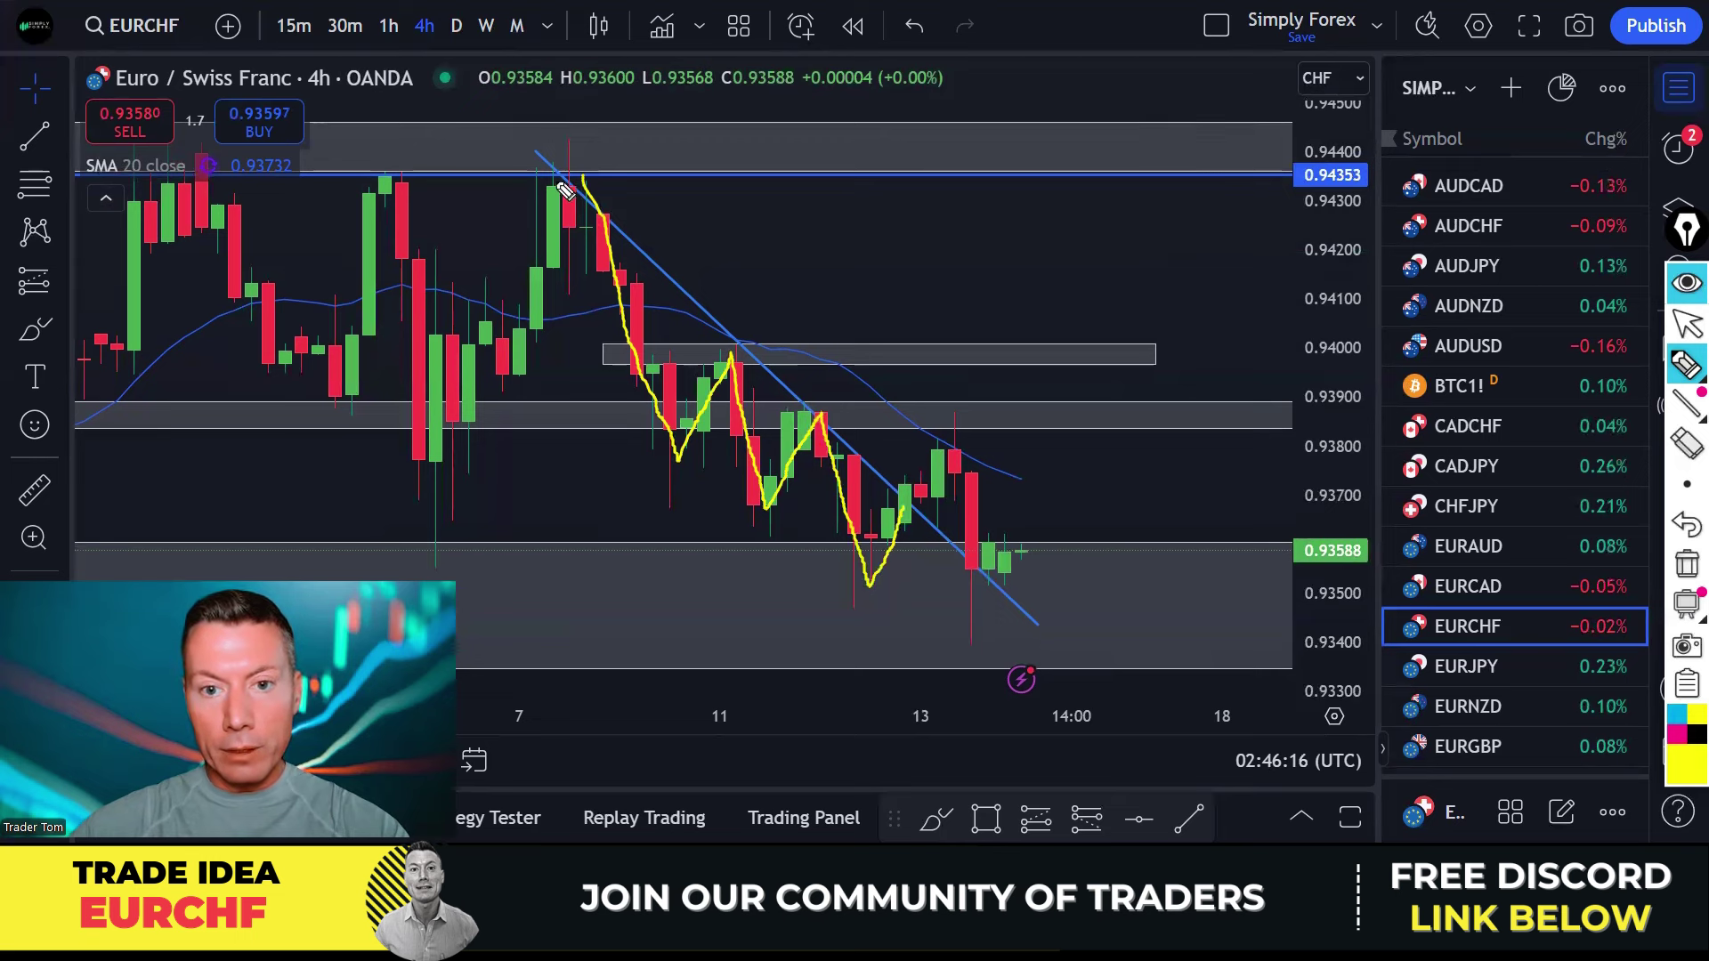
# Trace the 4-hour EURCHF downtrend line and latest rally, underline the two recent highs, draw an arrow down to the support zone, and erase everything.
pyautogui.moveTo(537, 154); pyautogui.dragTo(708, 307)
pyautogui.moveTo(897, 555); pyautogui.dragTo(939, 418)
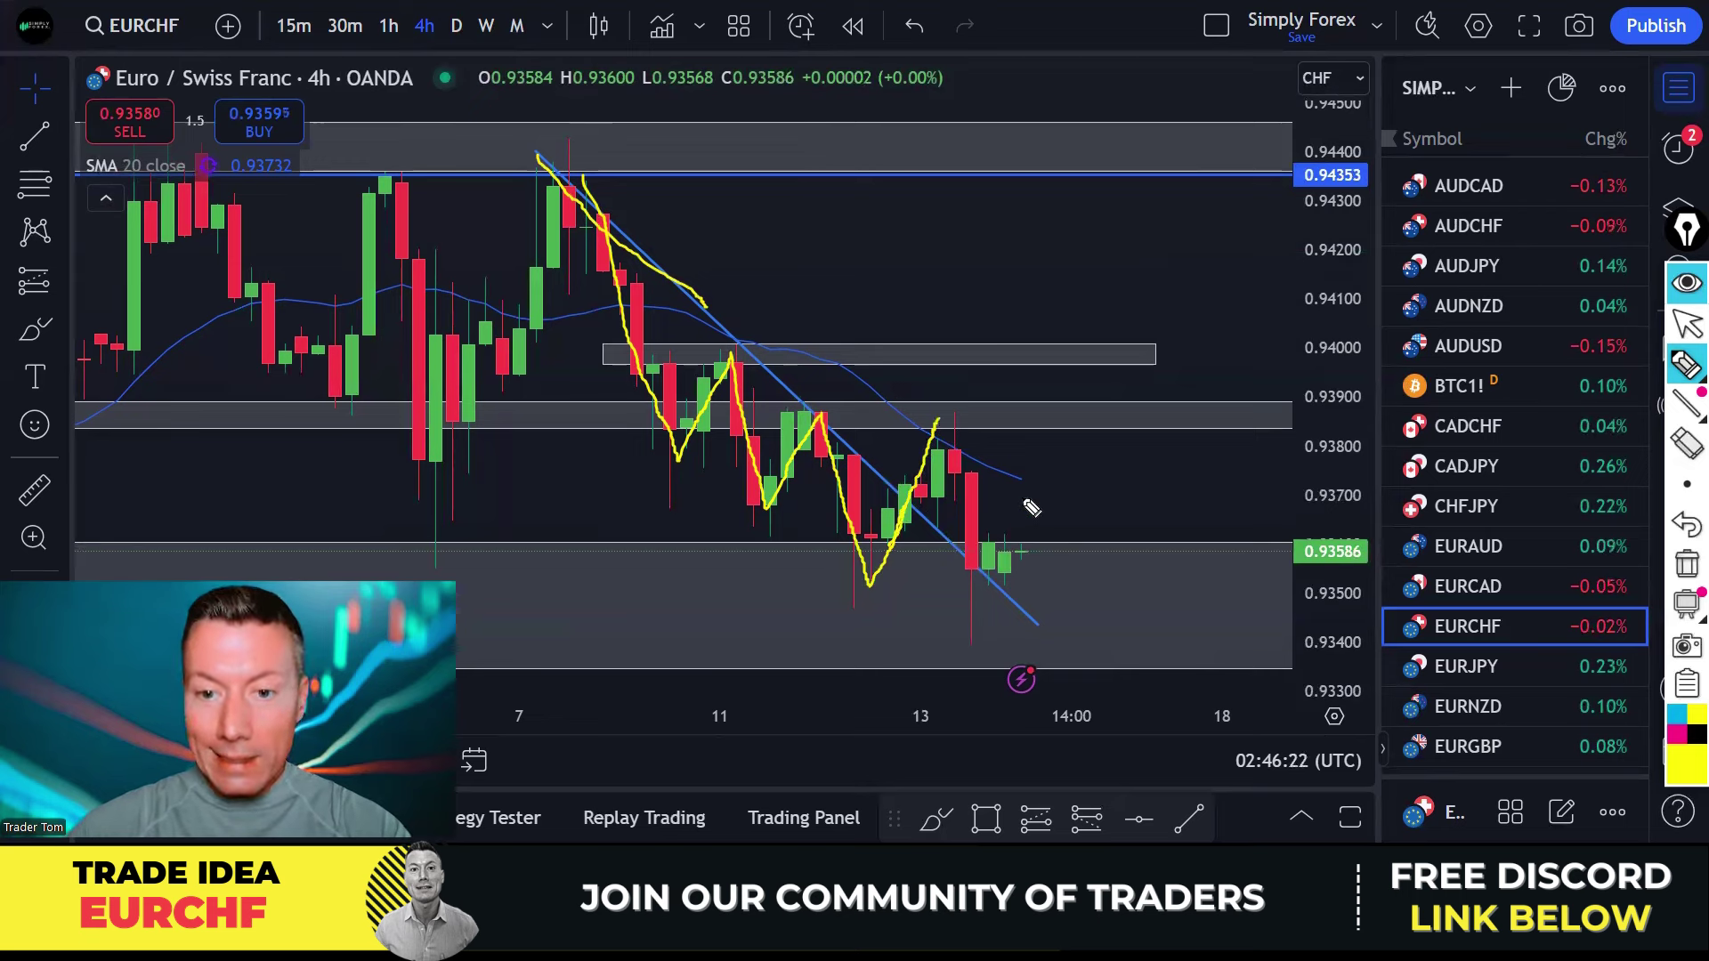
pyautogui.moveTo(771, 412)
pyautogui.mouseDown()
pyautogui.moveTo(1001, 419)
pyautogui.moveTo(1033, 598)
pyautogui.moveTo(1040, 585)
pyautogui.mouseUp()
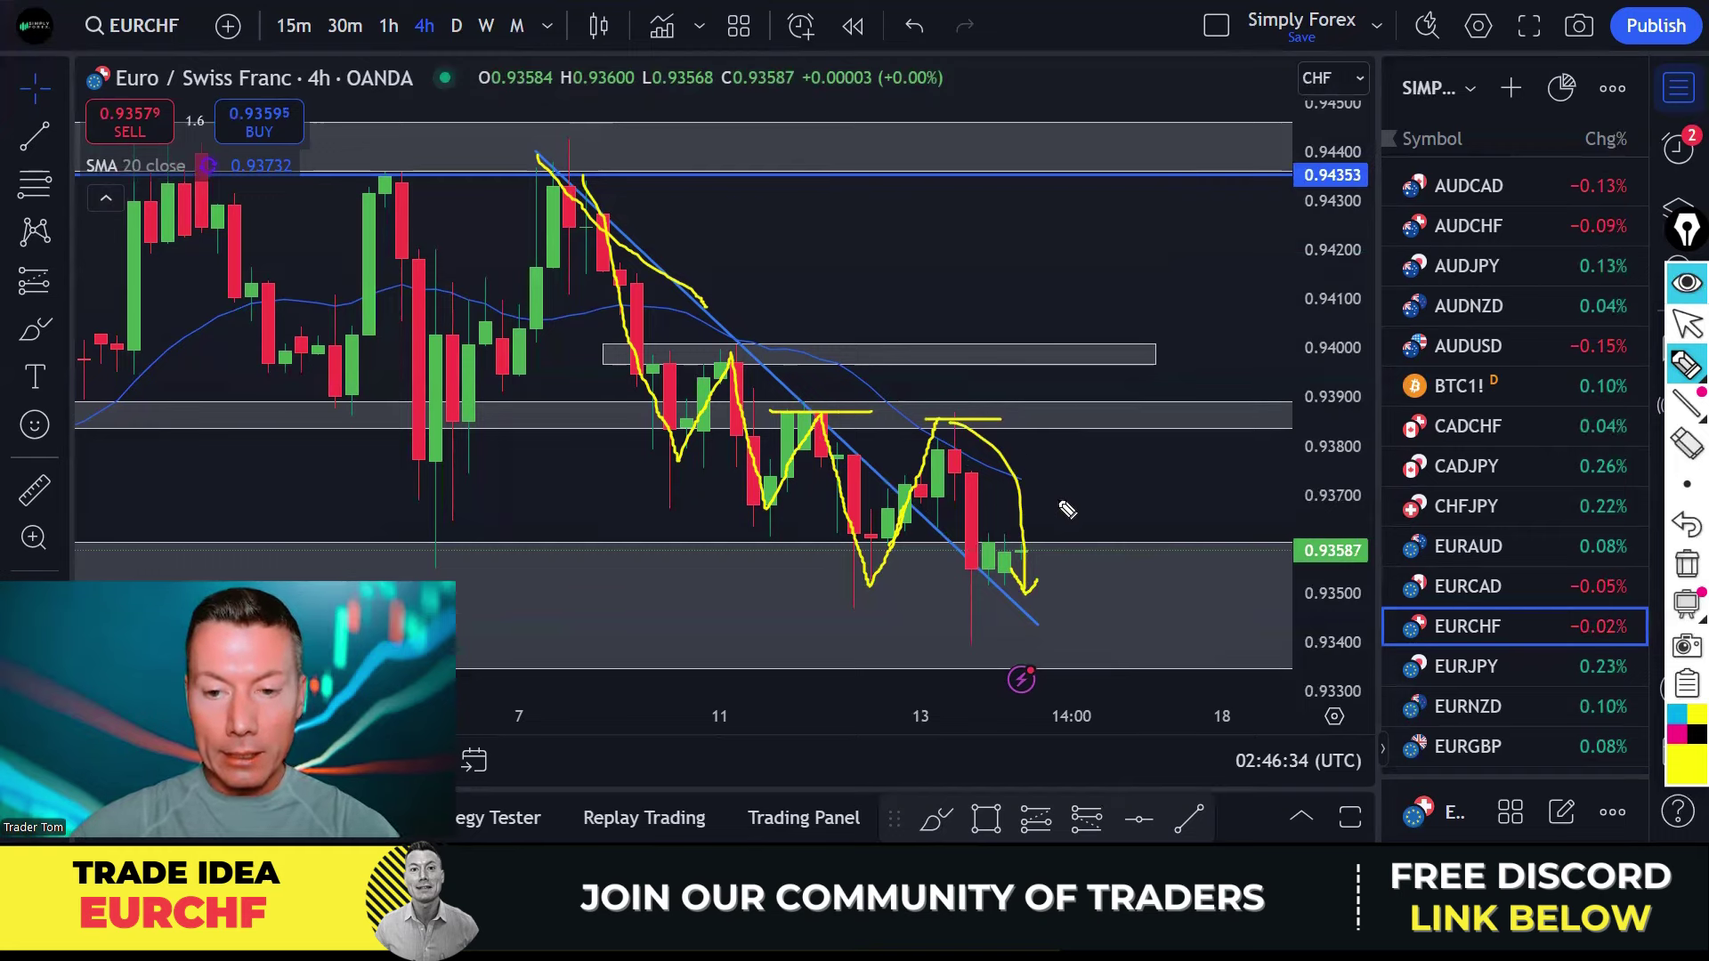
pyautogui.click(1686, 564)
# Mark the latest 4-hour EURCHF swing low near 0.934 with a short line, and erase it.
pyautogui.scroll(2, 1038, 277)
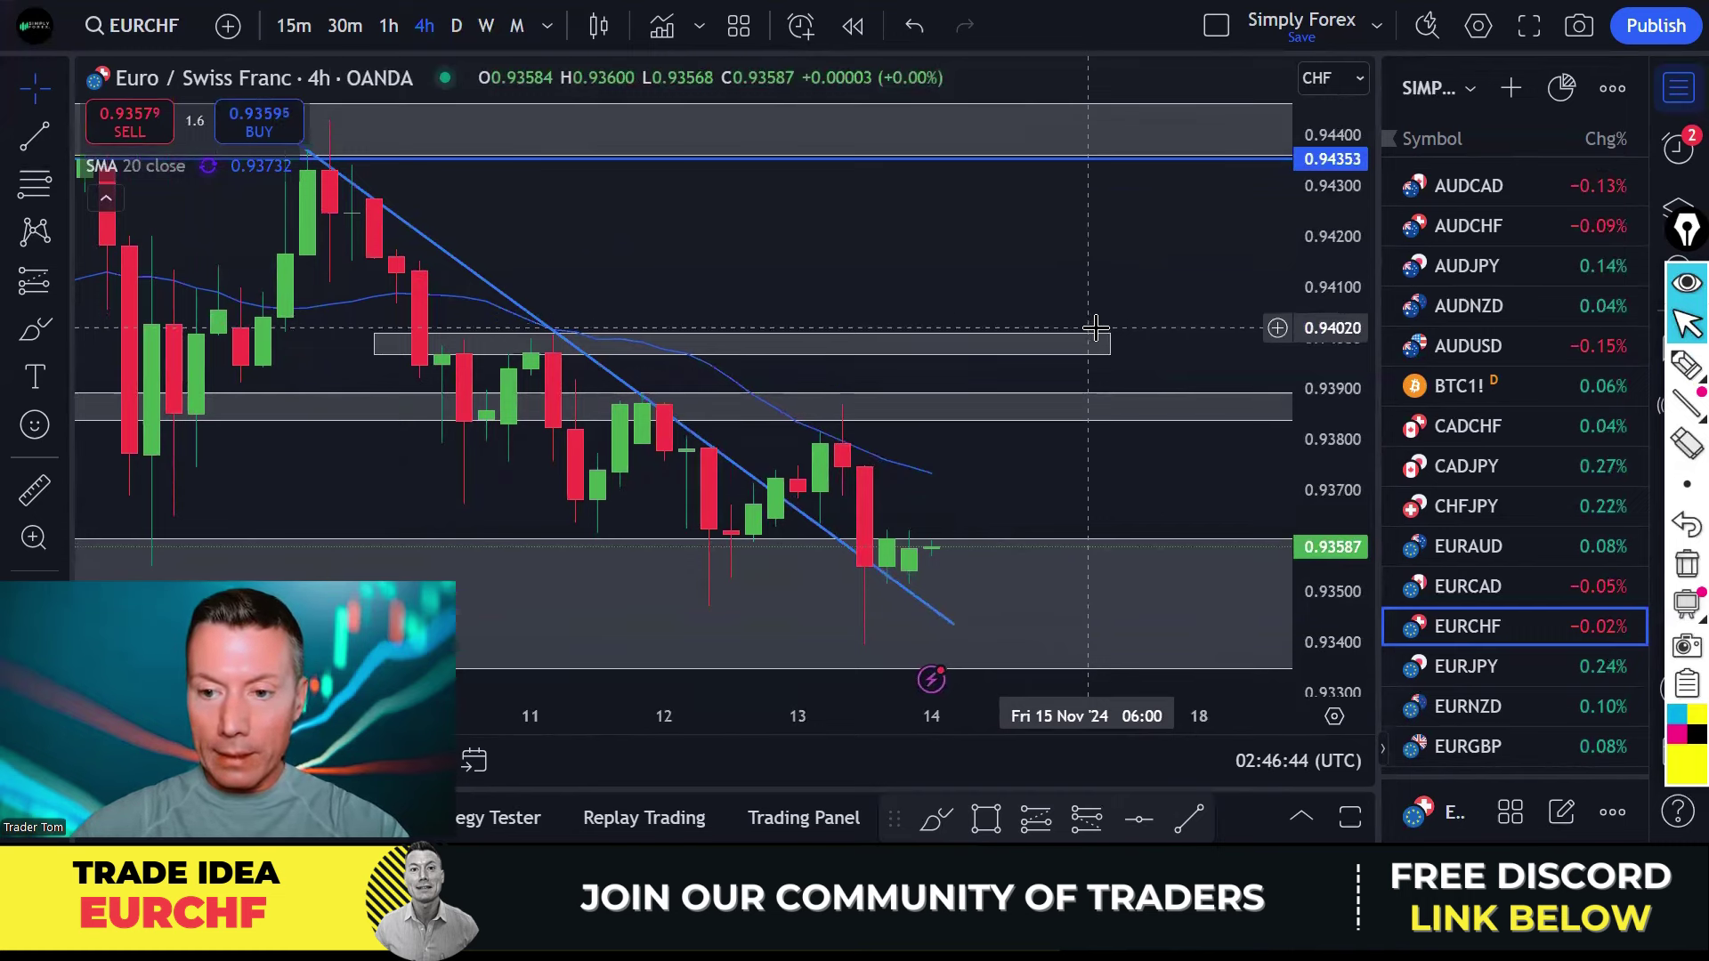
pyautogui.click(1685, 365)
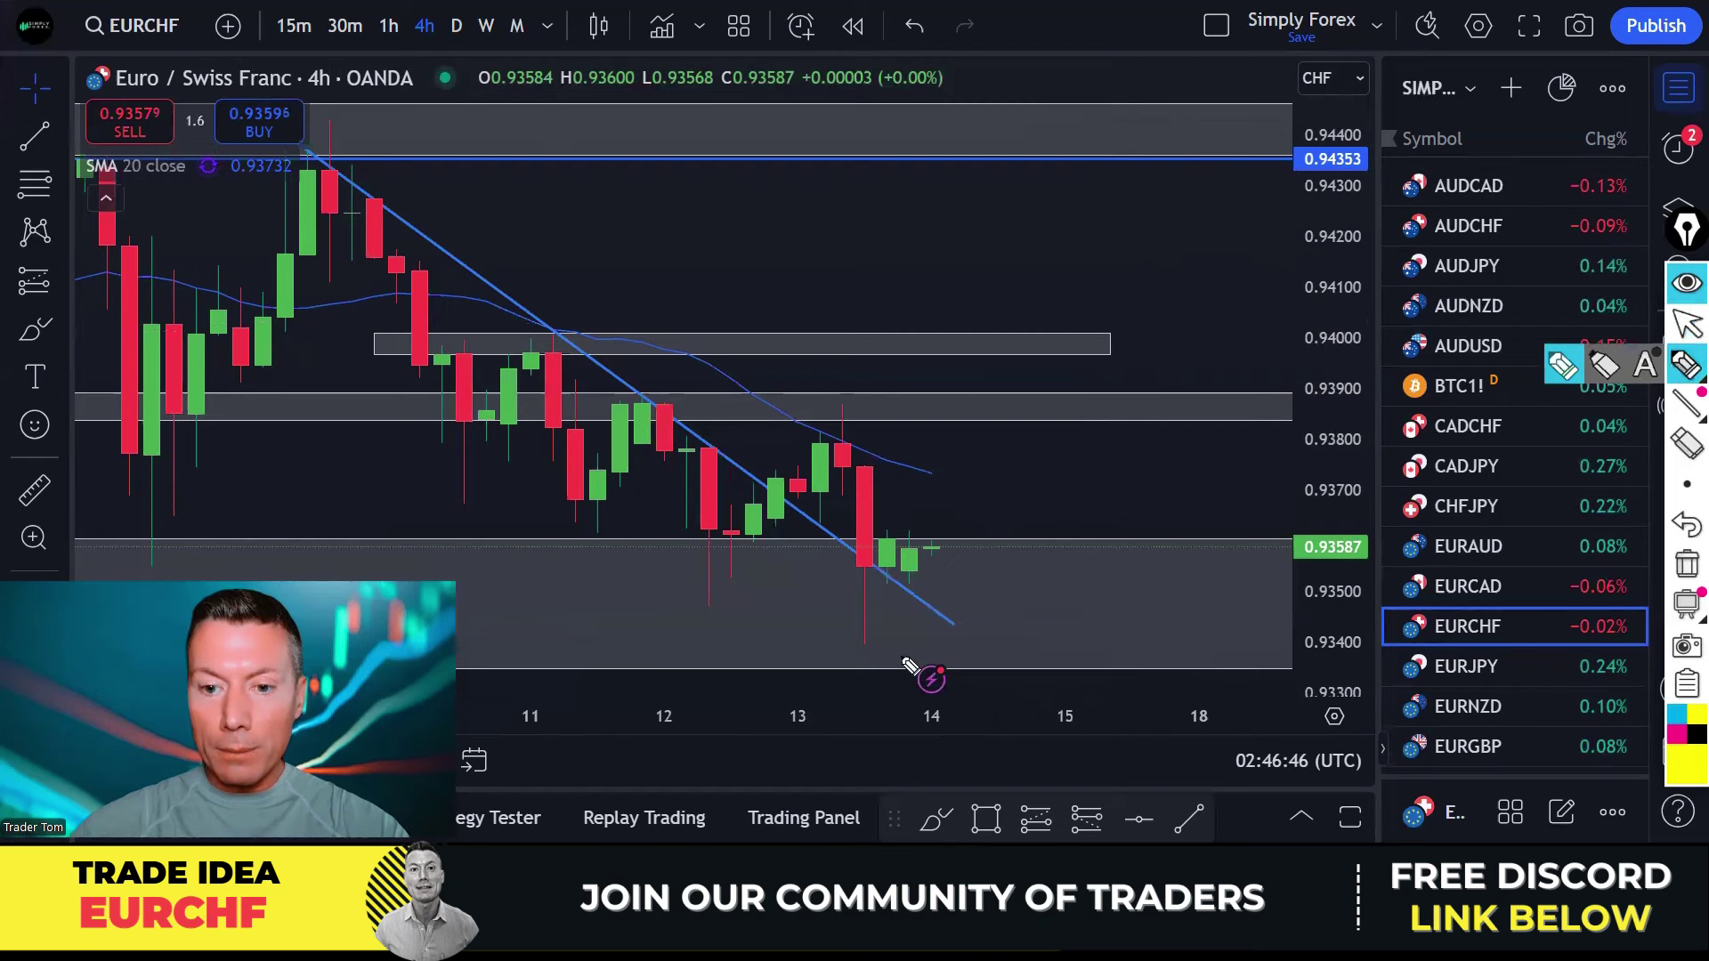
pyautogui.moveTo(845, 644); pyautogui.dragTo(894, 641)
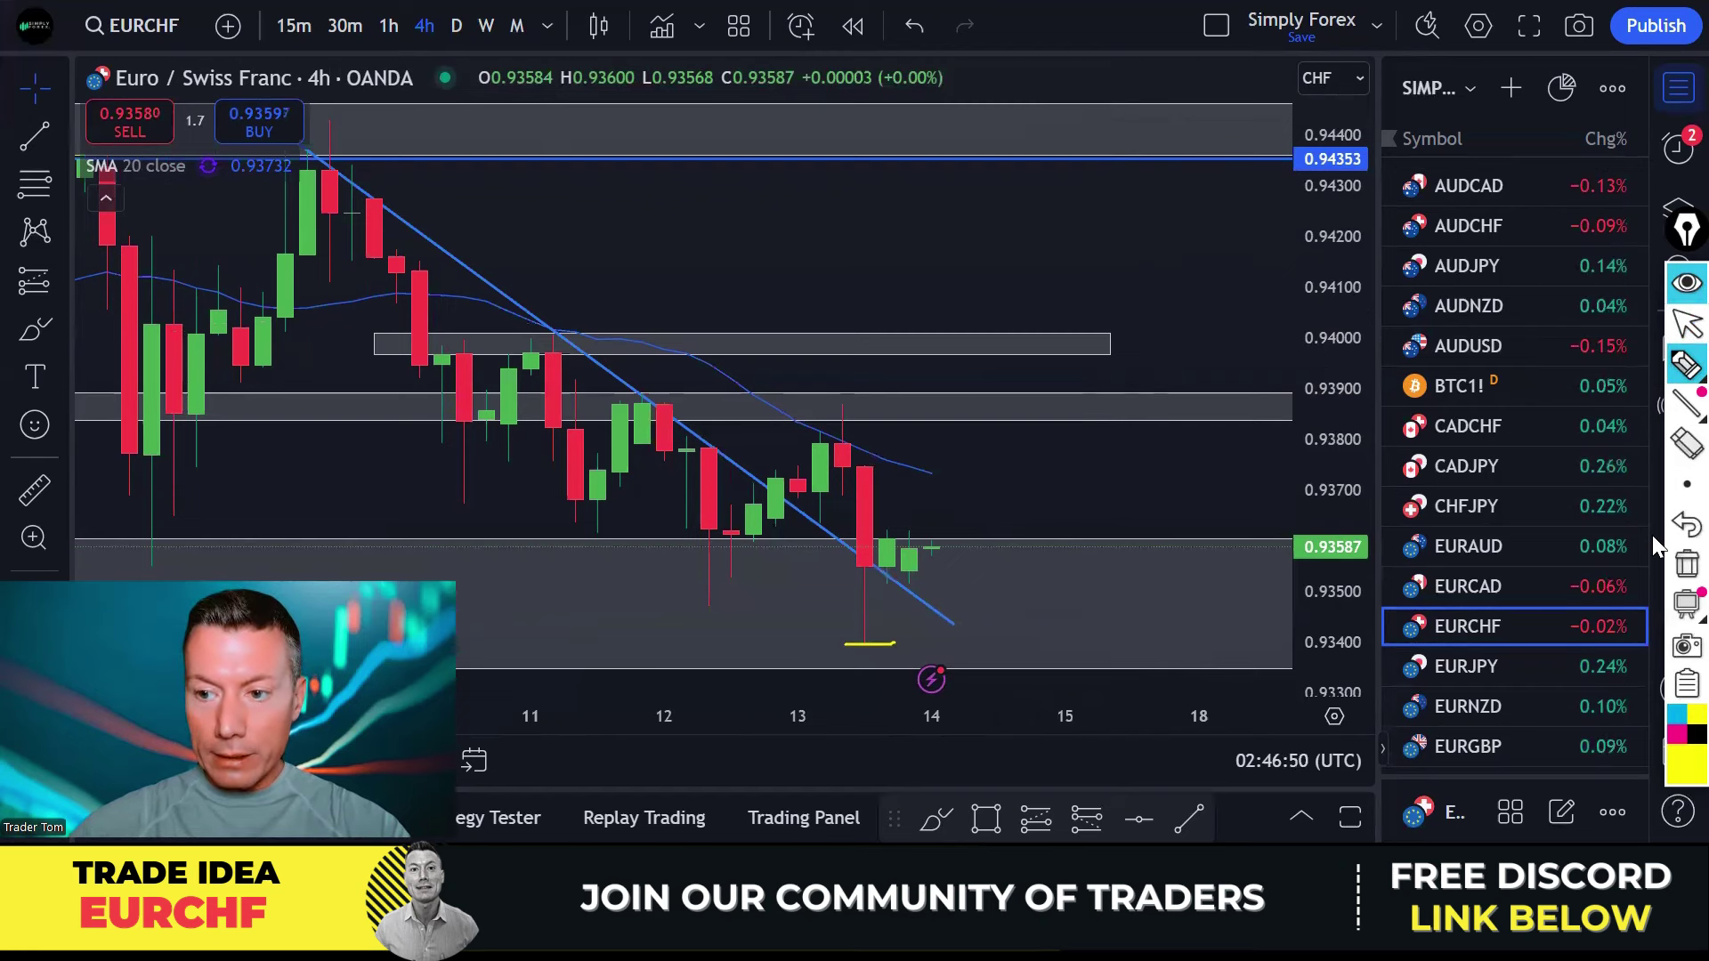
pyautogui.click(1682, 567)
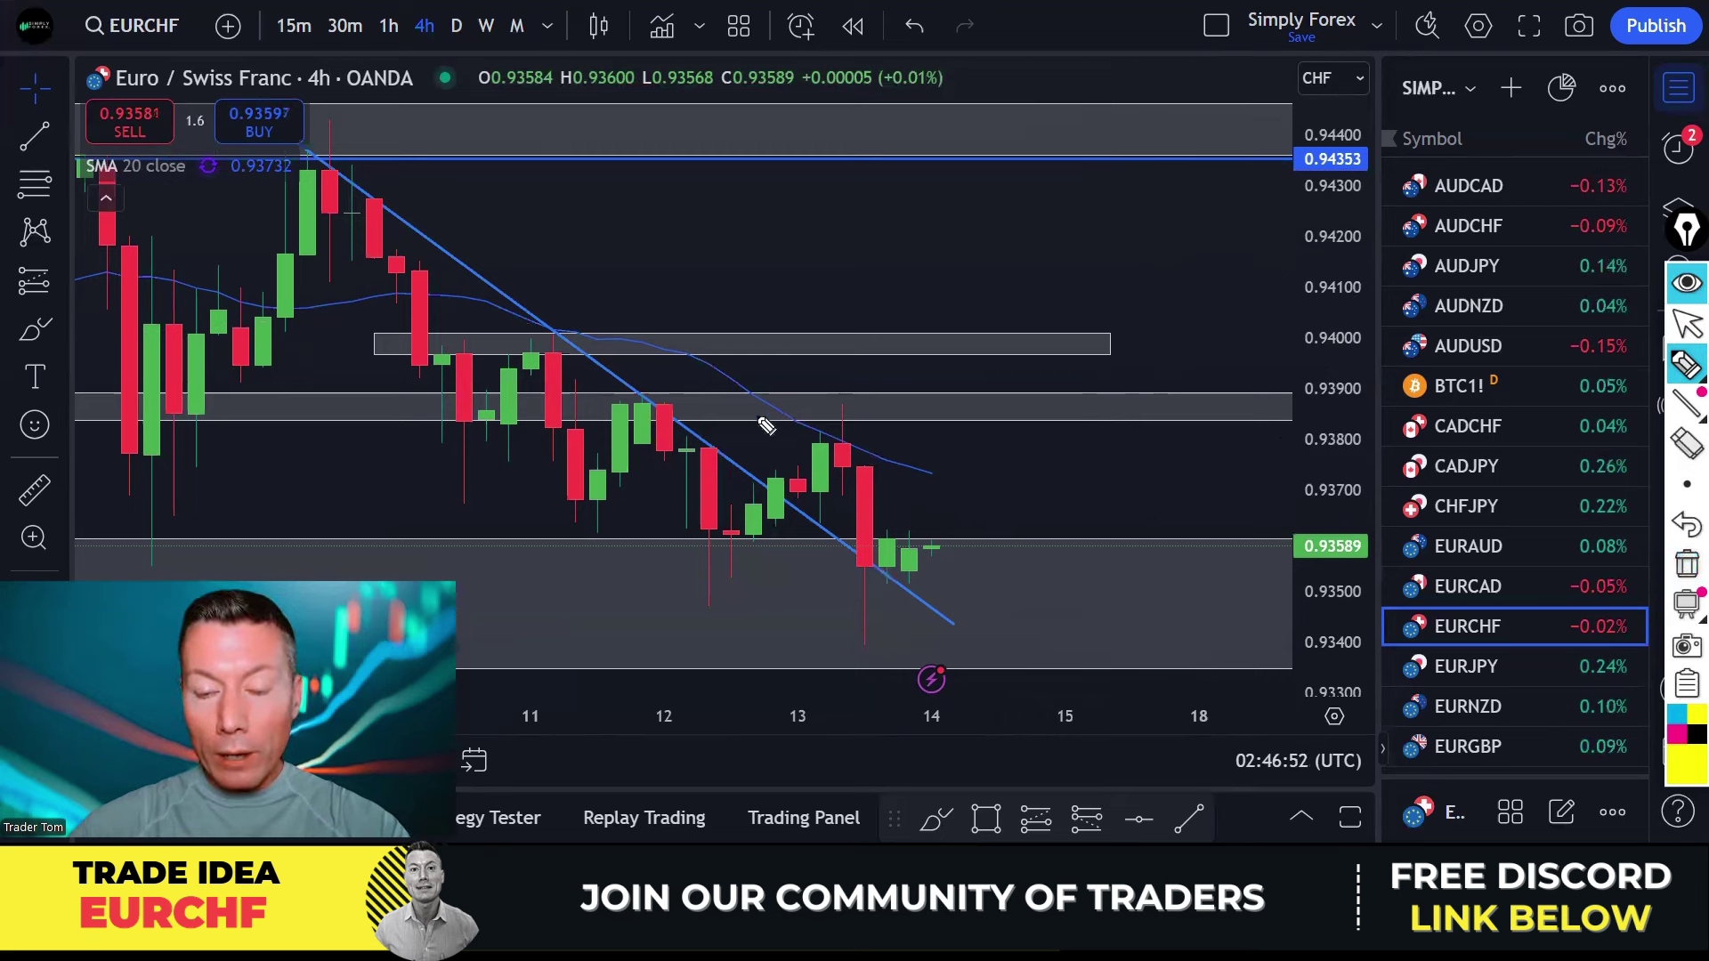
# Mark a neckline along the 4-hour zone near 0.9385, trace the two swings down to support, and underline the first low.
pyautogui.moveTo(587, 411); pyautogui.dragTo(1078, 409)
pyautogui.moveTo(585, 419); pyautogui.dragTo(1061, 421)
pyautogui.moveTo(677, 405)
pyautogui.mouseDown()
pyautogui.moveTo(738, 561)
pyautogui.moveTo(833, 416)
pyautogui.moveTo(913, 568)
pyautogui.mouseUp()
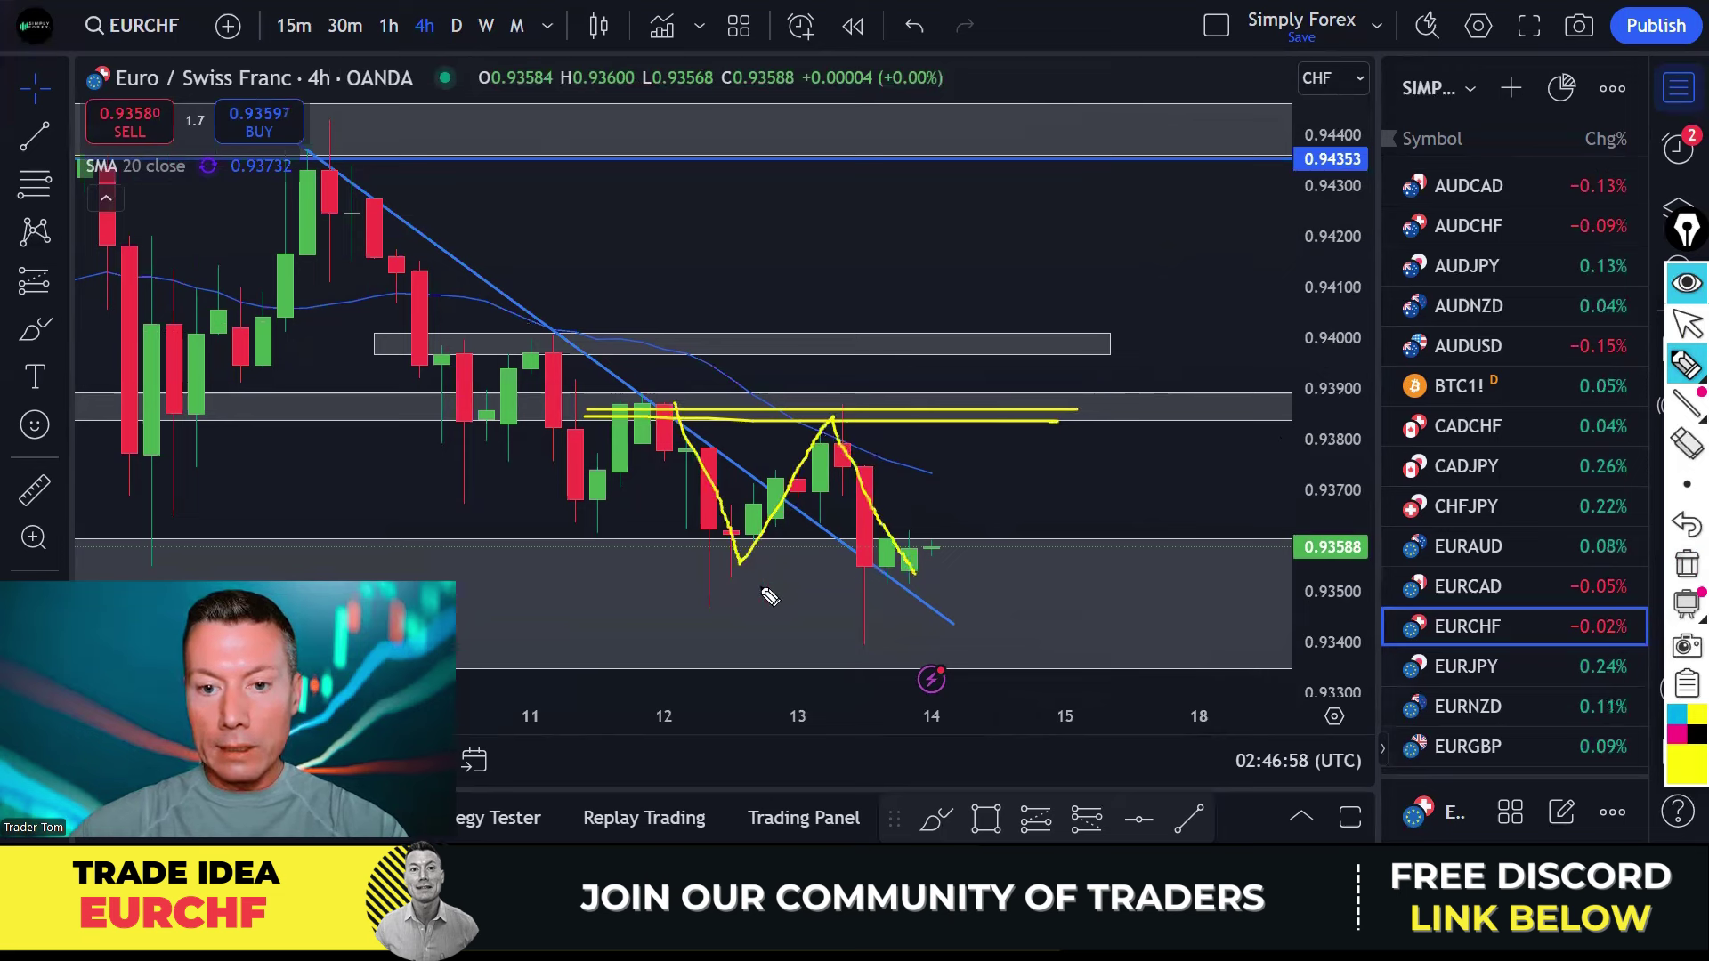
pyautogui.moveTo(654, 608); pyautogui.dragTo(715, 607)
# Sketch a possible rise through the neckline to the zone near 0.940 with an arrow on to 0.94353, and erase the drawings.
pyautogui.moveTo(826, 605)
pyautogui.mouseDown()
pyautogui.moveTo(865, 605)
pyautogui.moveTo(863, 561)
pyautogui.moveTo(956, 589)
pyautogui.moveTo(992, 432)
pyautogui.moveTo(1034, 499)
pyautogui.moveTo(1050, 365)
pyautogui.moveTo(1088, 397)
pyautogui.mouseUp()
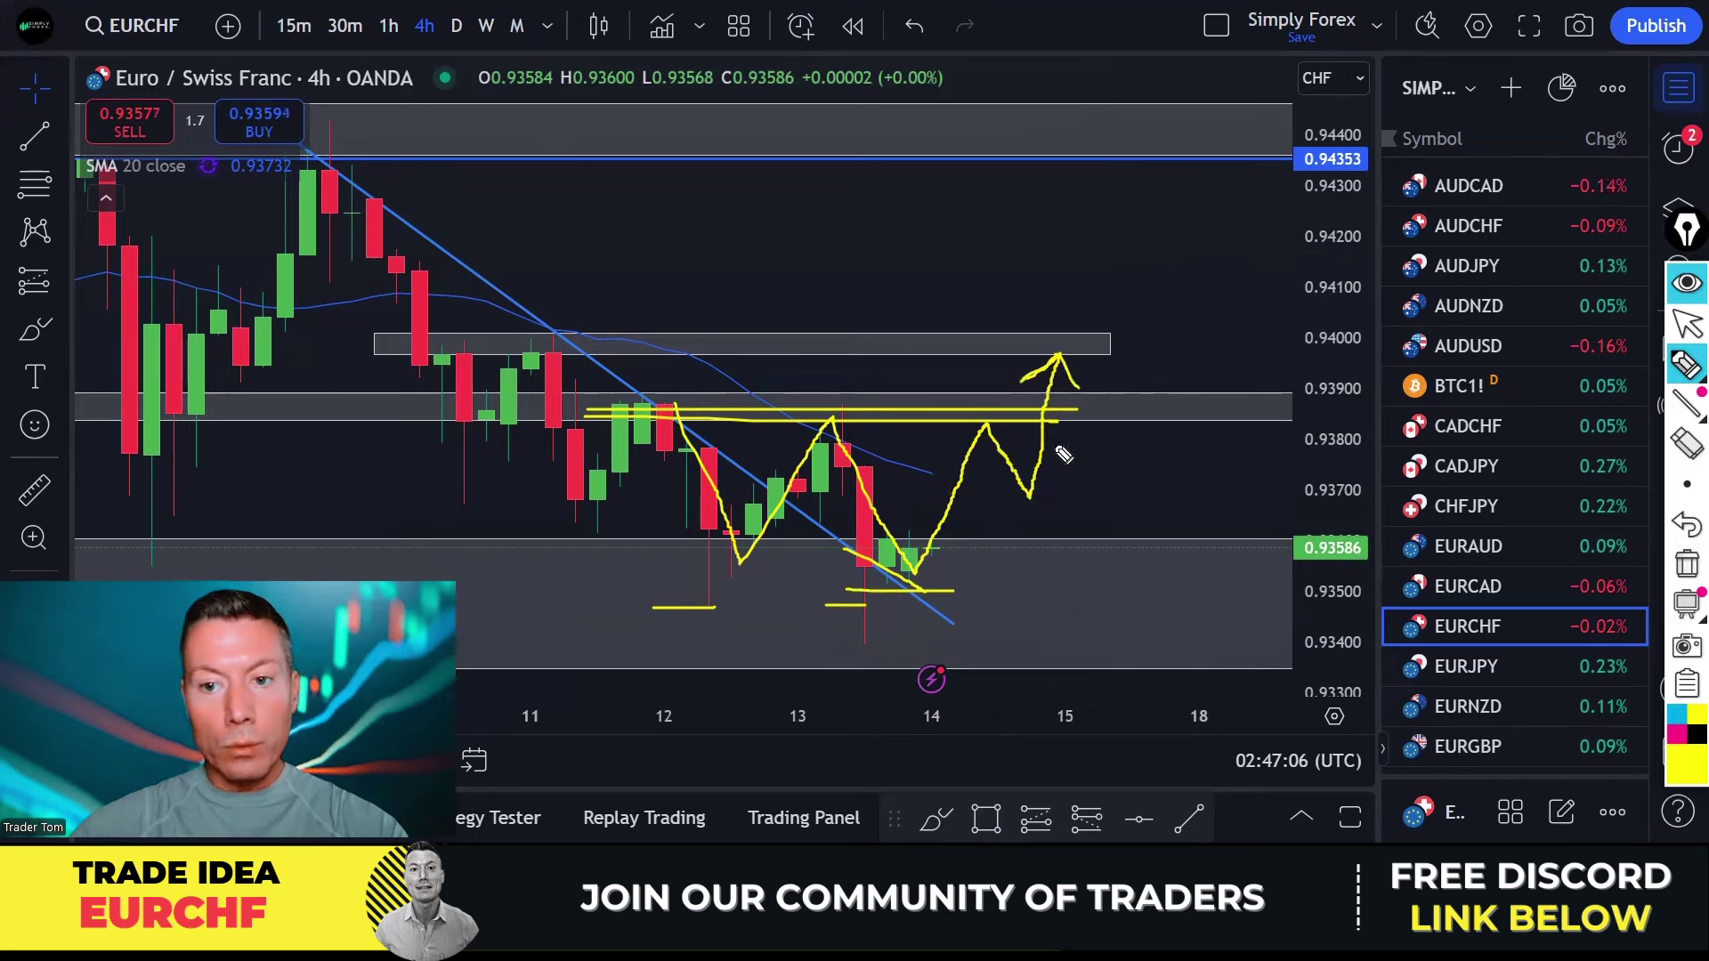
pyautogui.moveTo(628, 414); pyautogui.dragTo(991, 420)
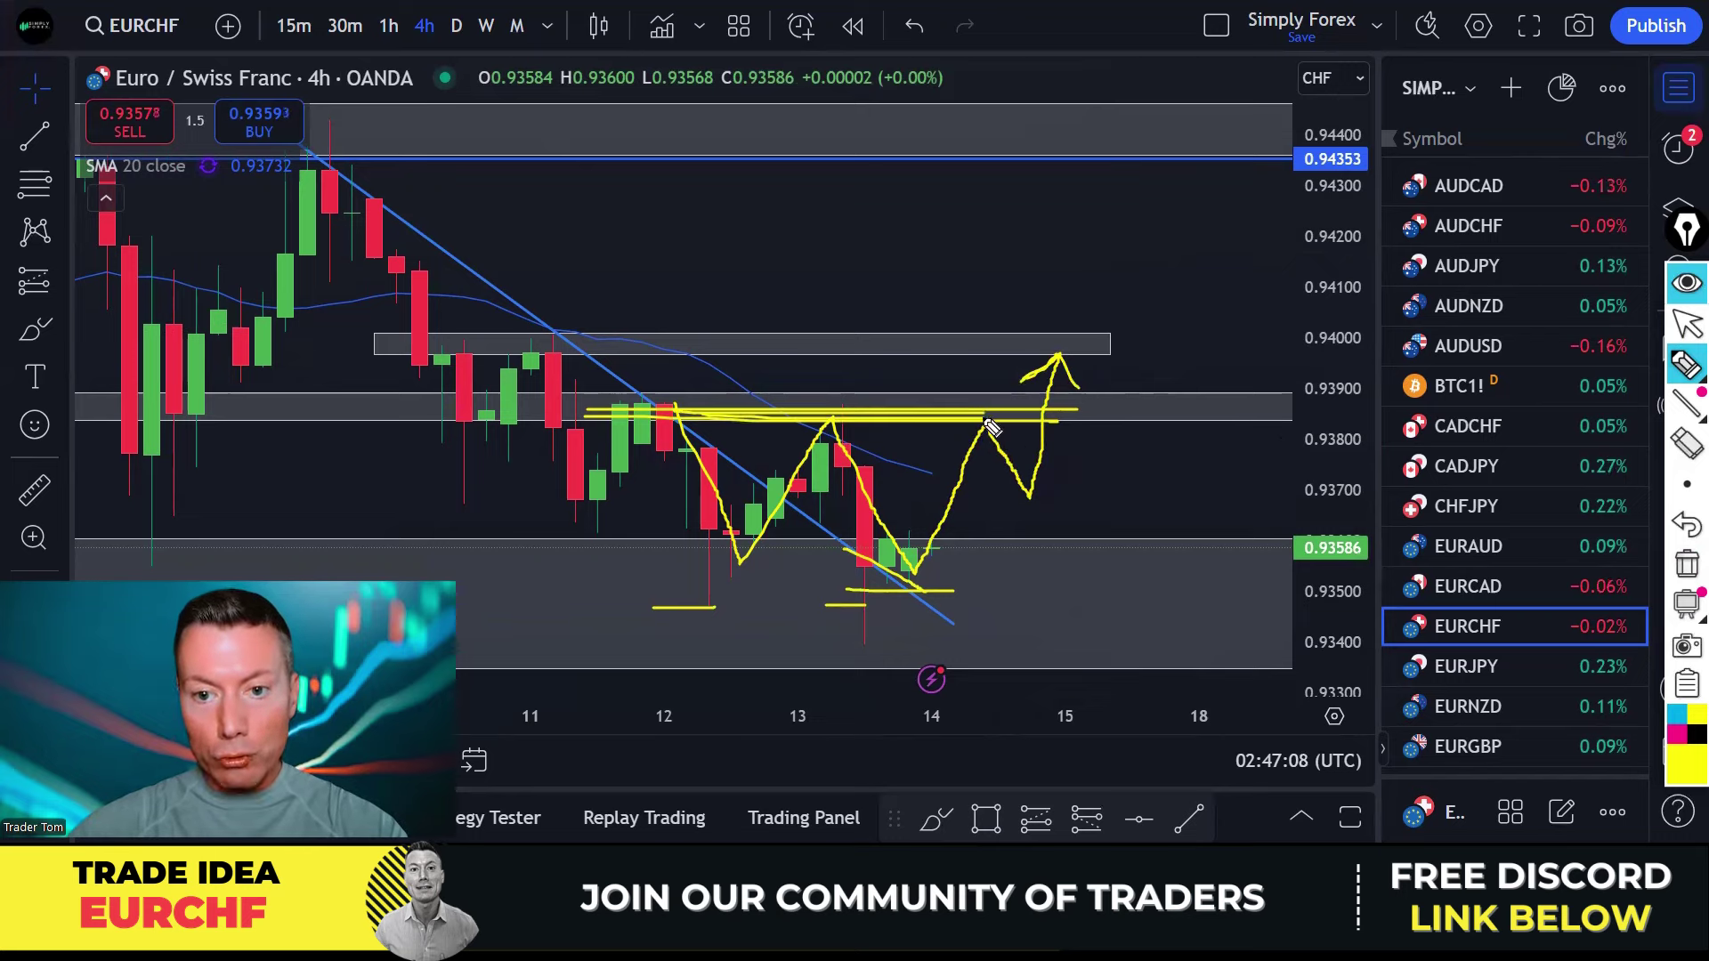
pyautogui.moveTo(1084, 388)
pyautogui.mouseDown()
pyautogui.moveTo(1114, 397)
pyautogui.moveTo(1182, 165)
pyautogui.mouseUp()
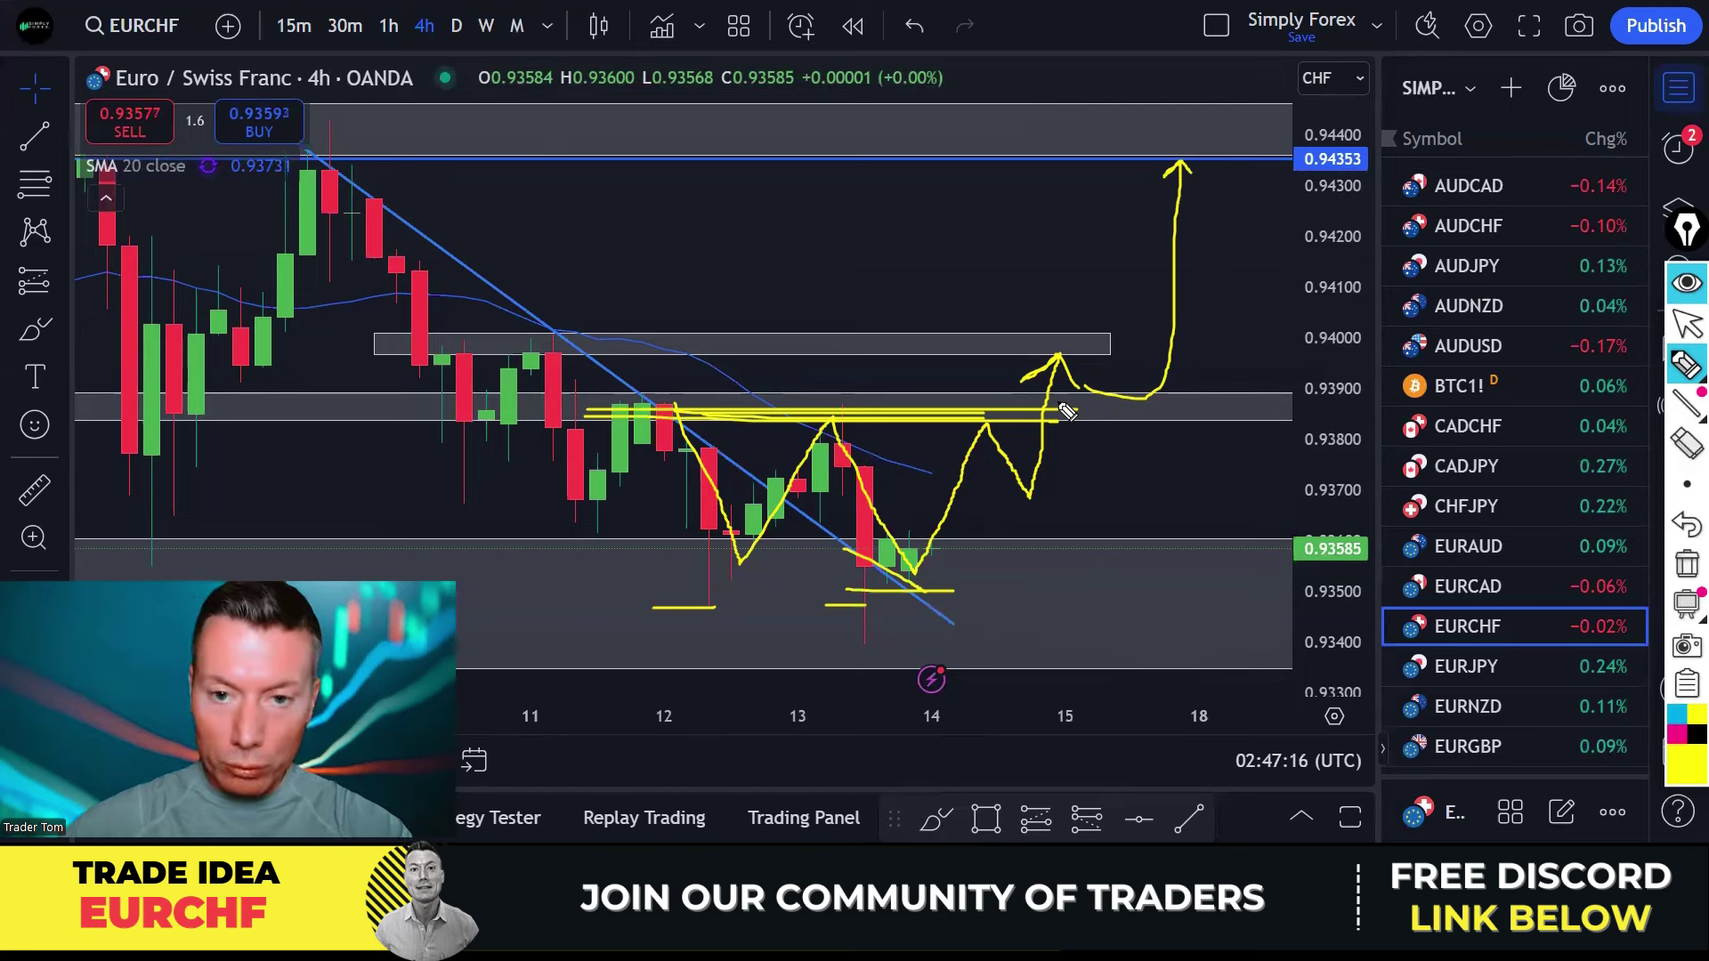
pyautogui.click(1680, 567)
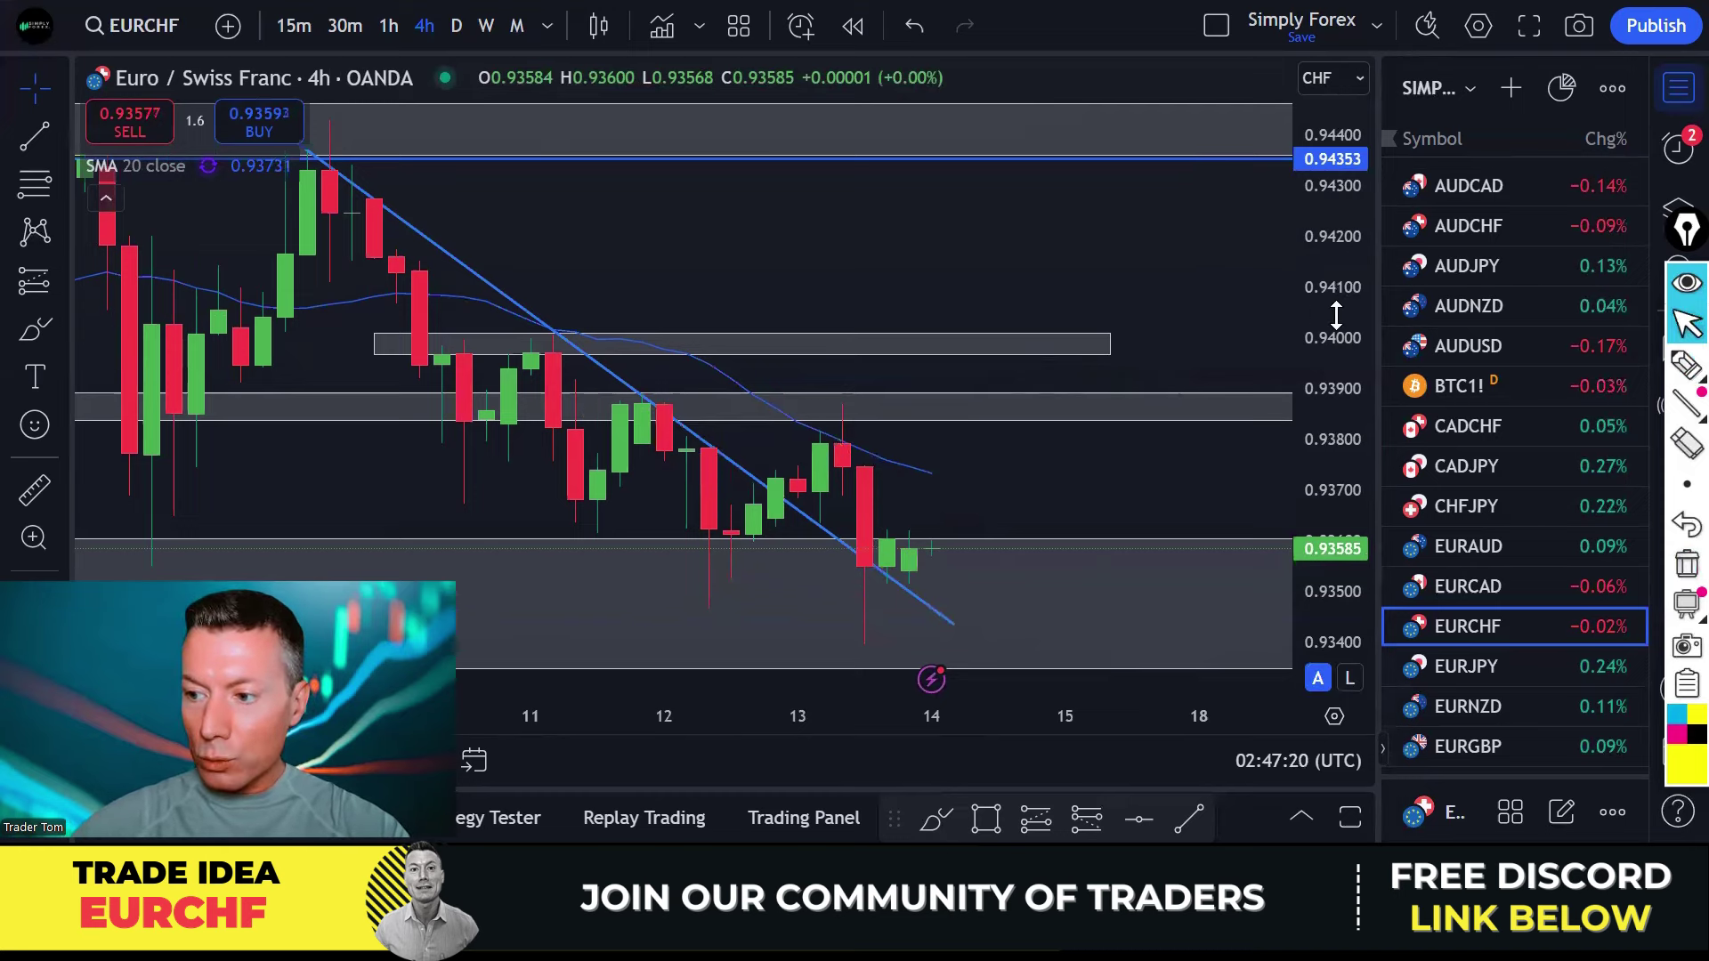
# Open the EURNZD pair from the watchlist and examine its daily chart back to September.
pyautogui.scroll(-3, 1556, 427)
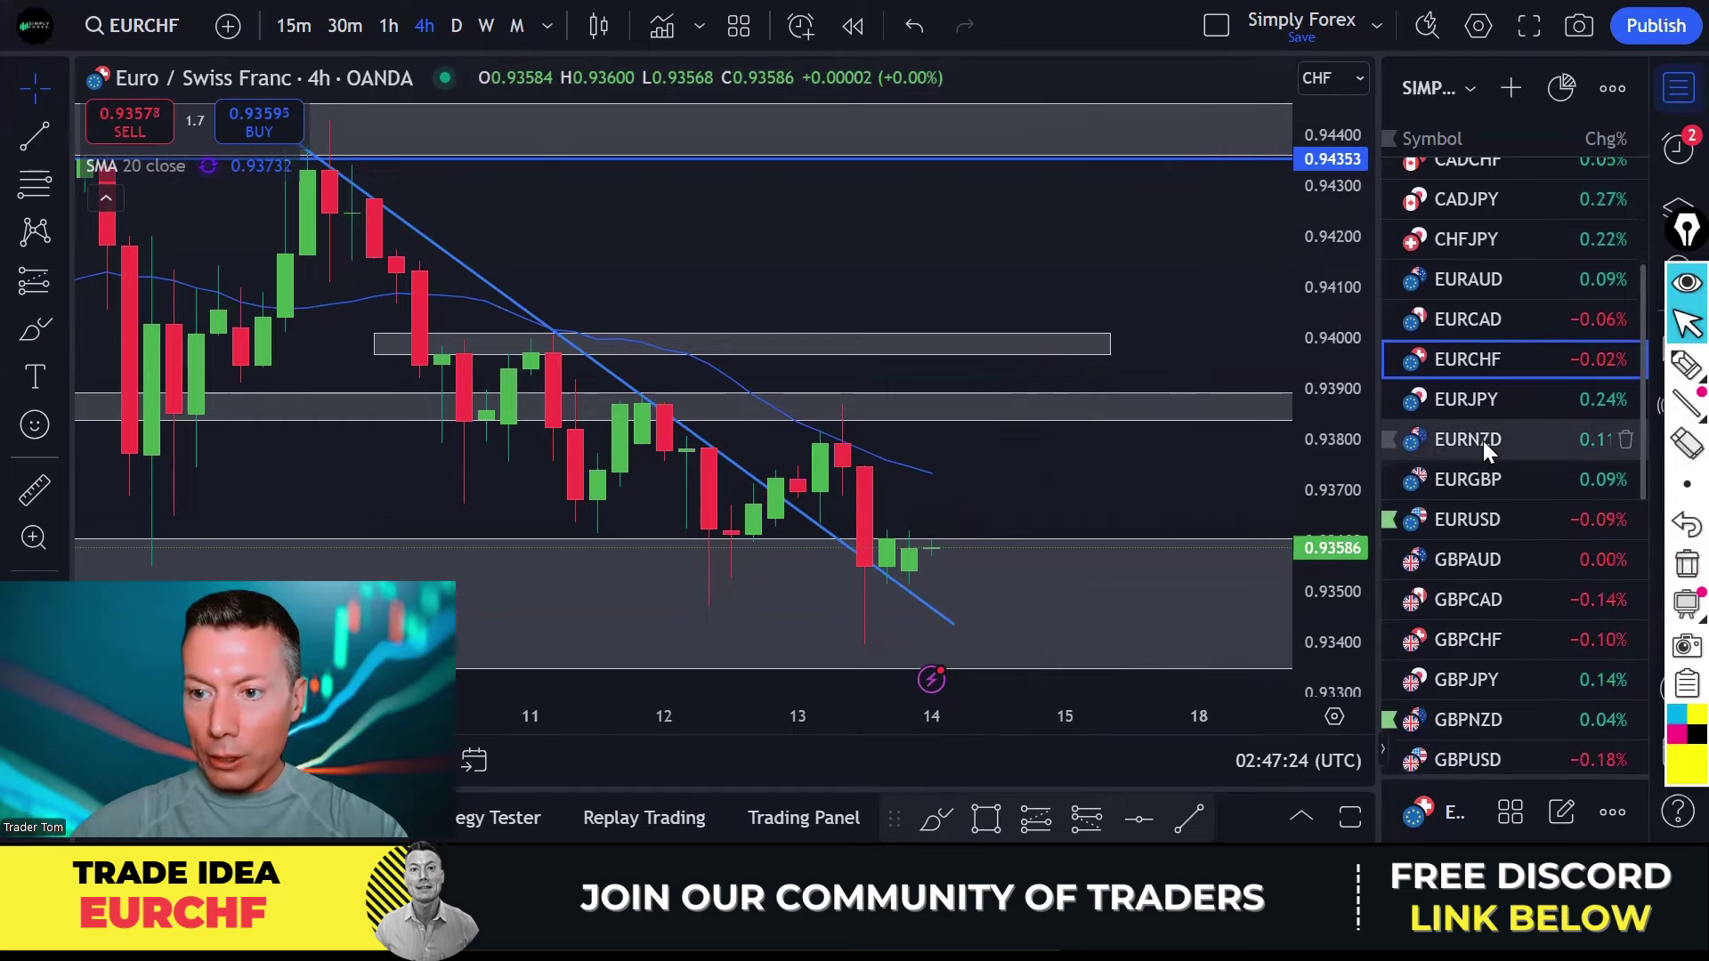
pyautogui.click(1483, 441)
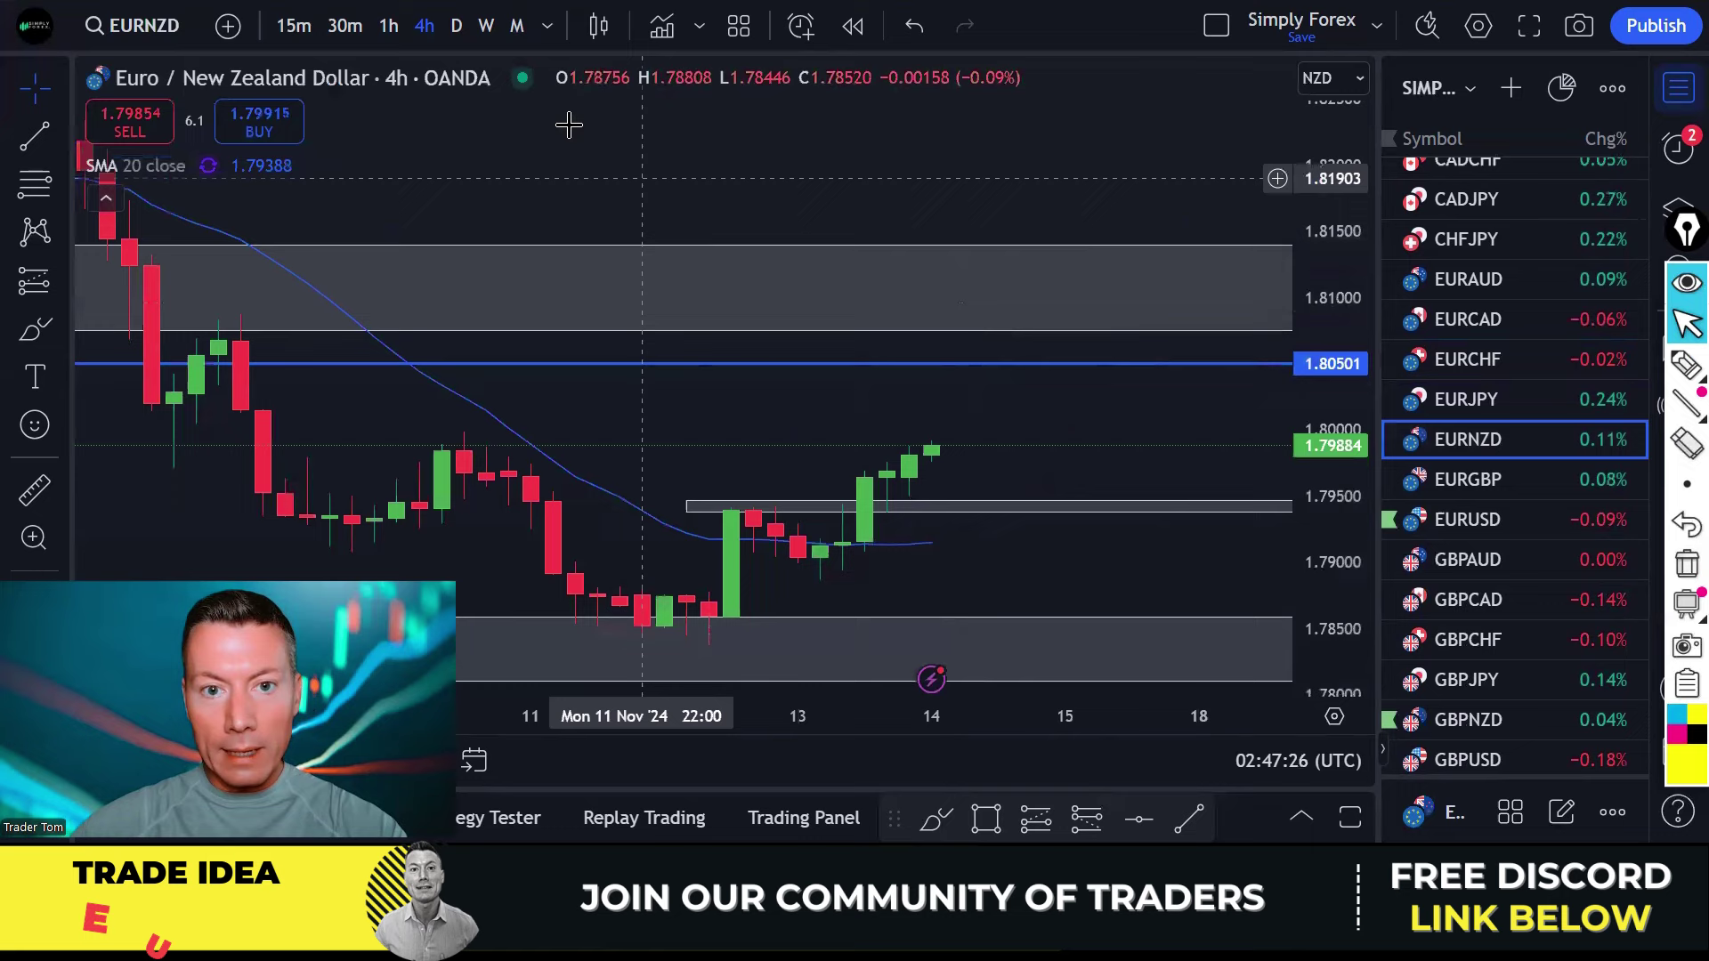
pyautogui.click(457, 25)
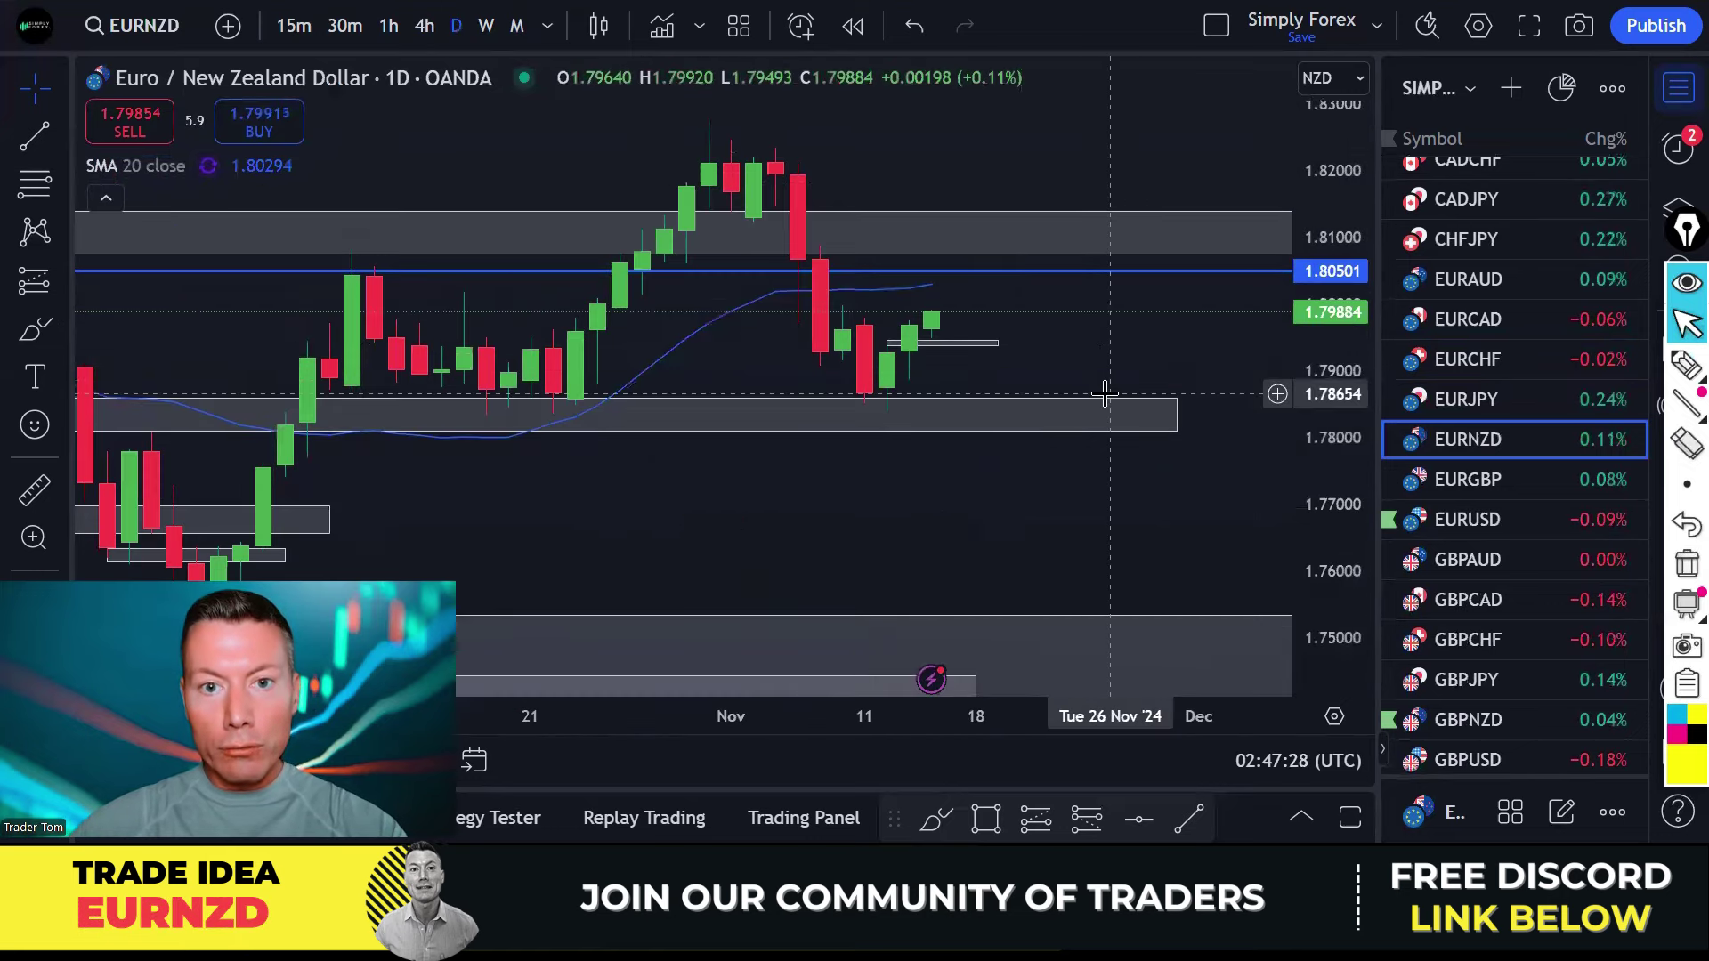
pyautogui.scroll(-1, 1106, 392)
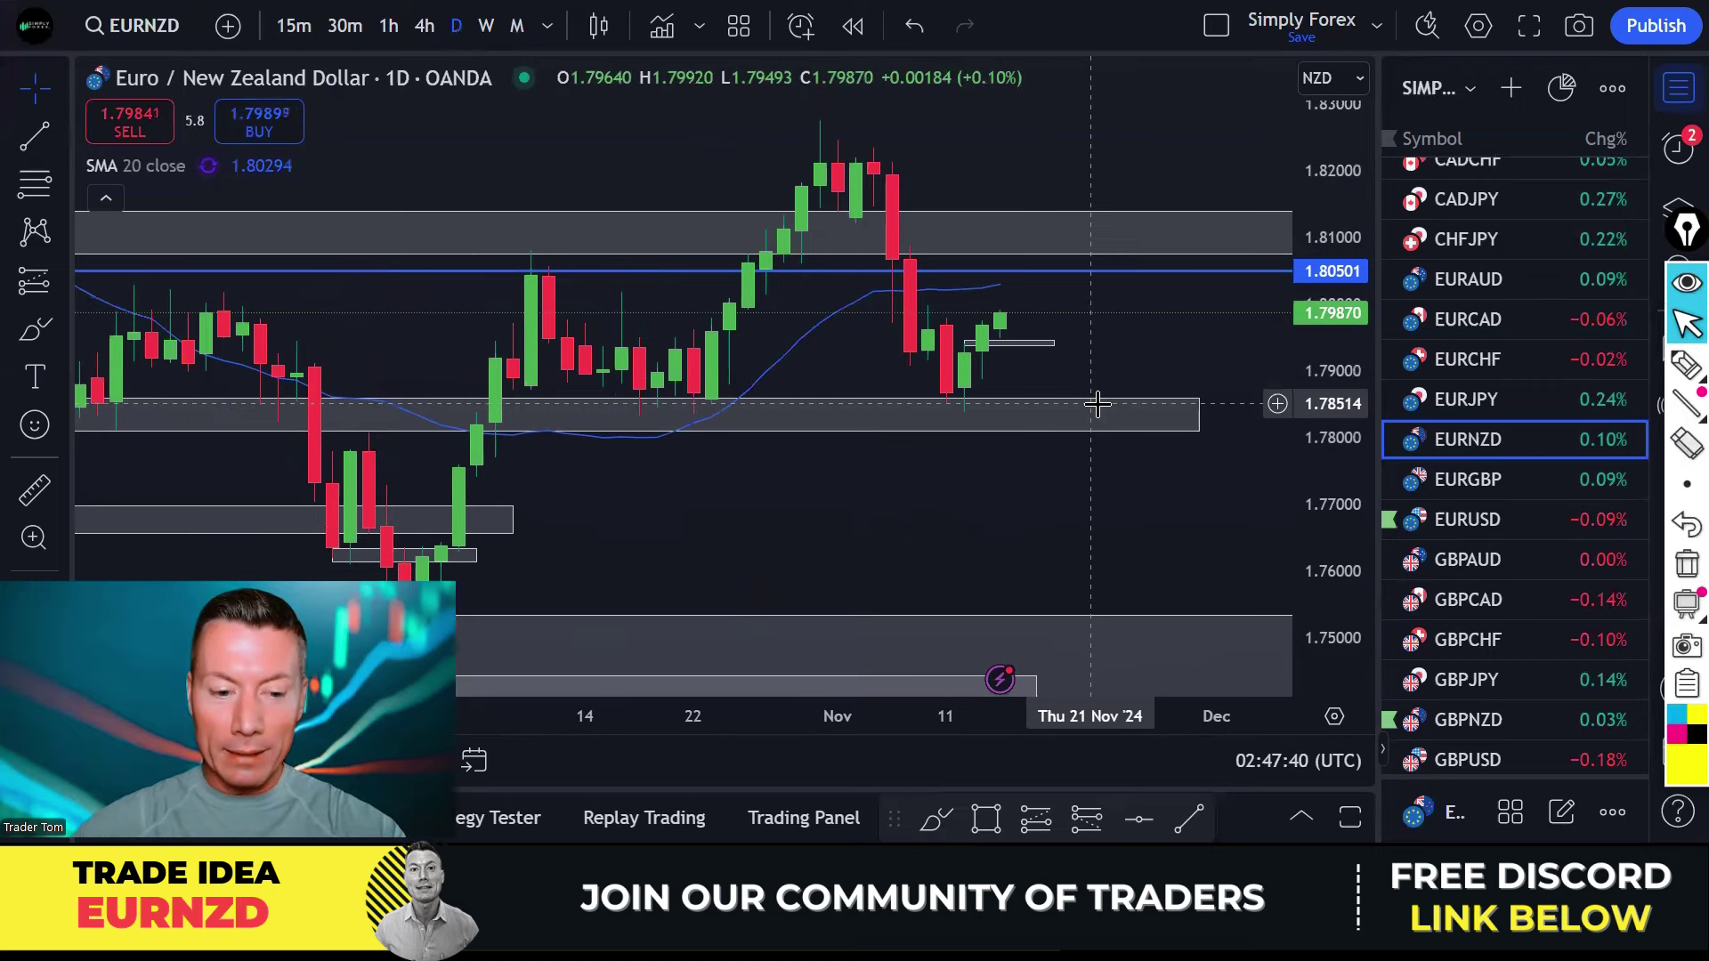
pyautogui.scroll(1, 1167, 387)
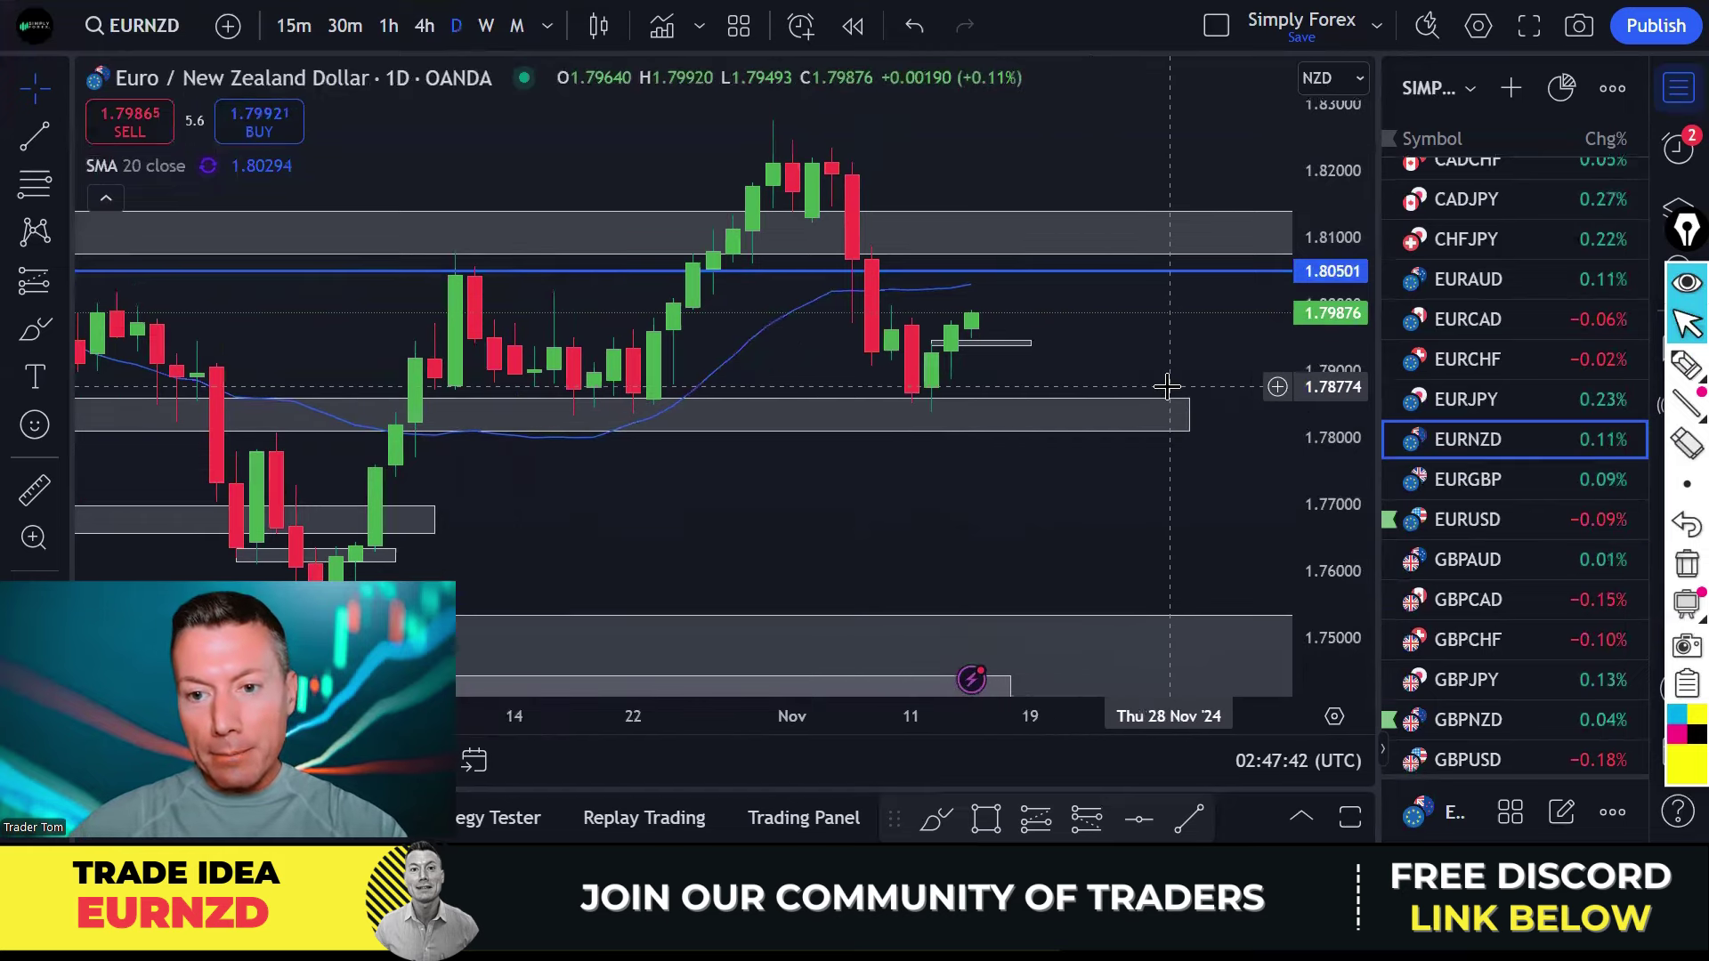
pyautogui.scroll(-1, 1166, 387)
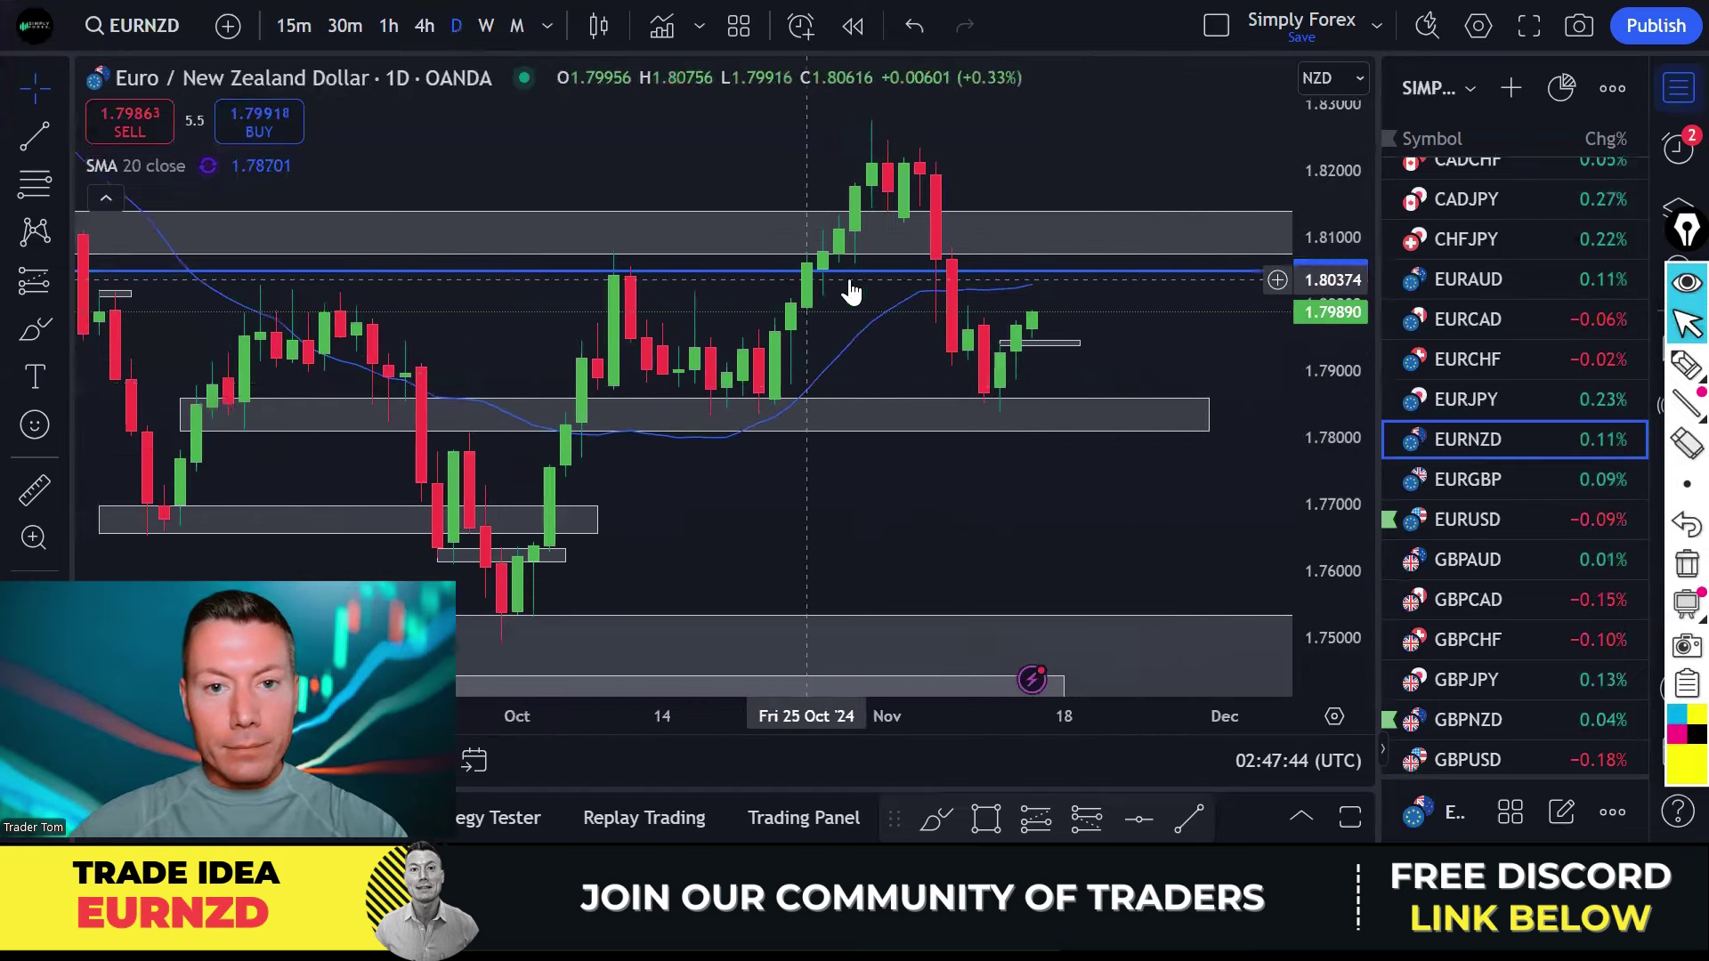
pyautogui.scroll(-1, 1163, 229)
pyautogui.scroll(1, 1181, 218)
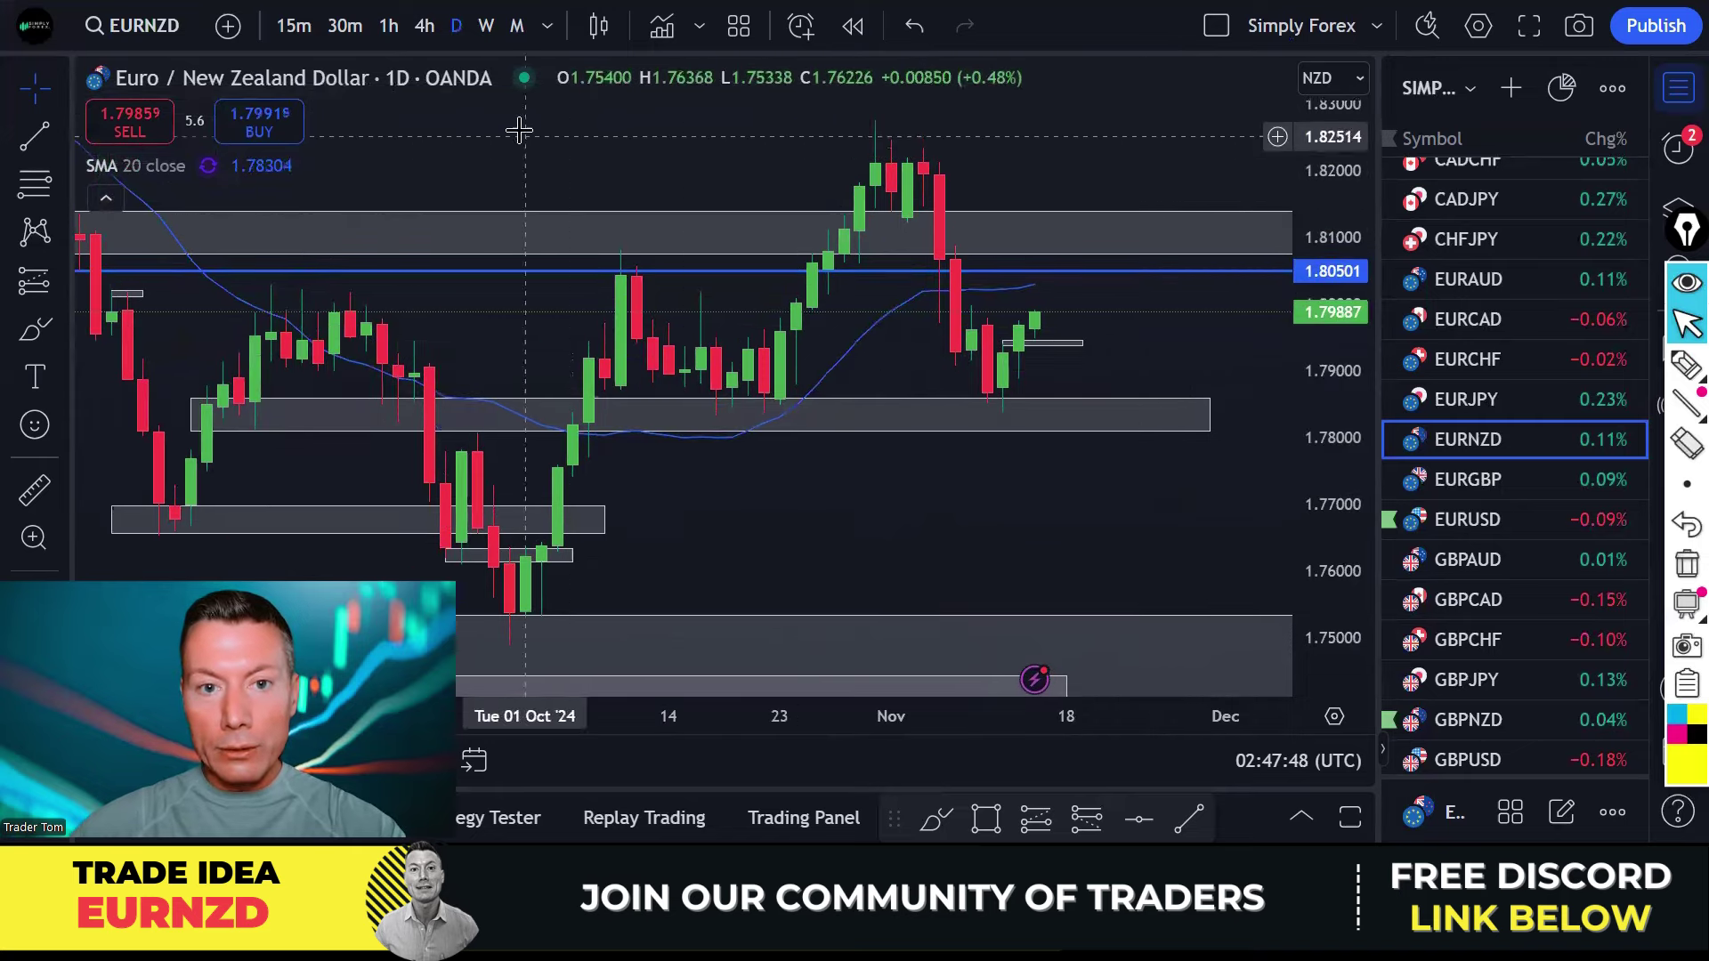
# Trace the weekly EURNZD swings with the pen, from the high near 1.84 to the latest pullback.
pyautogui.click(488, 27)
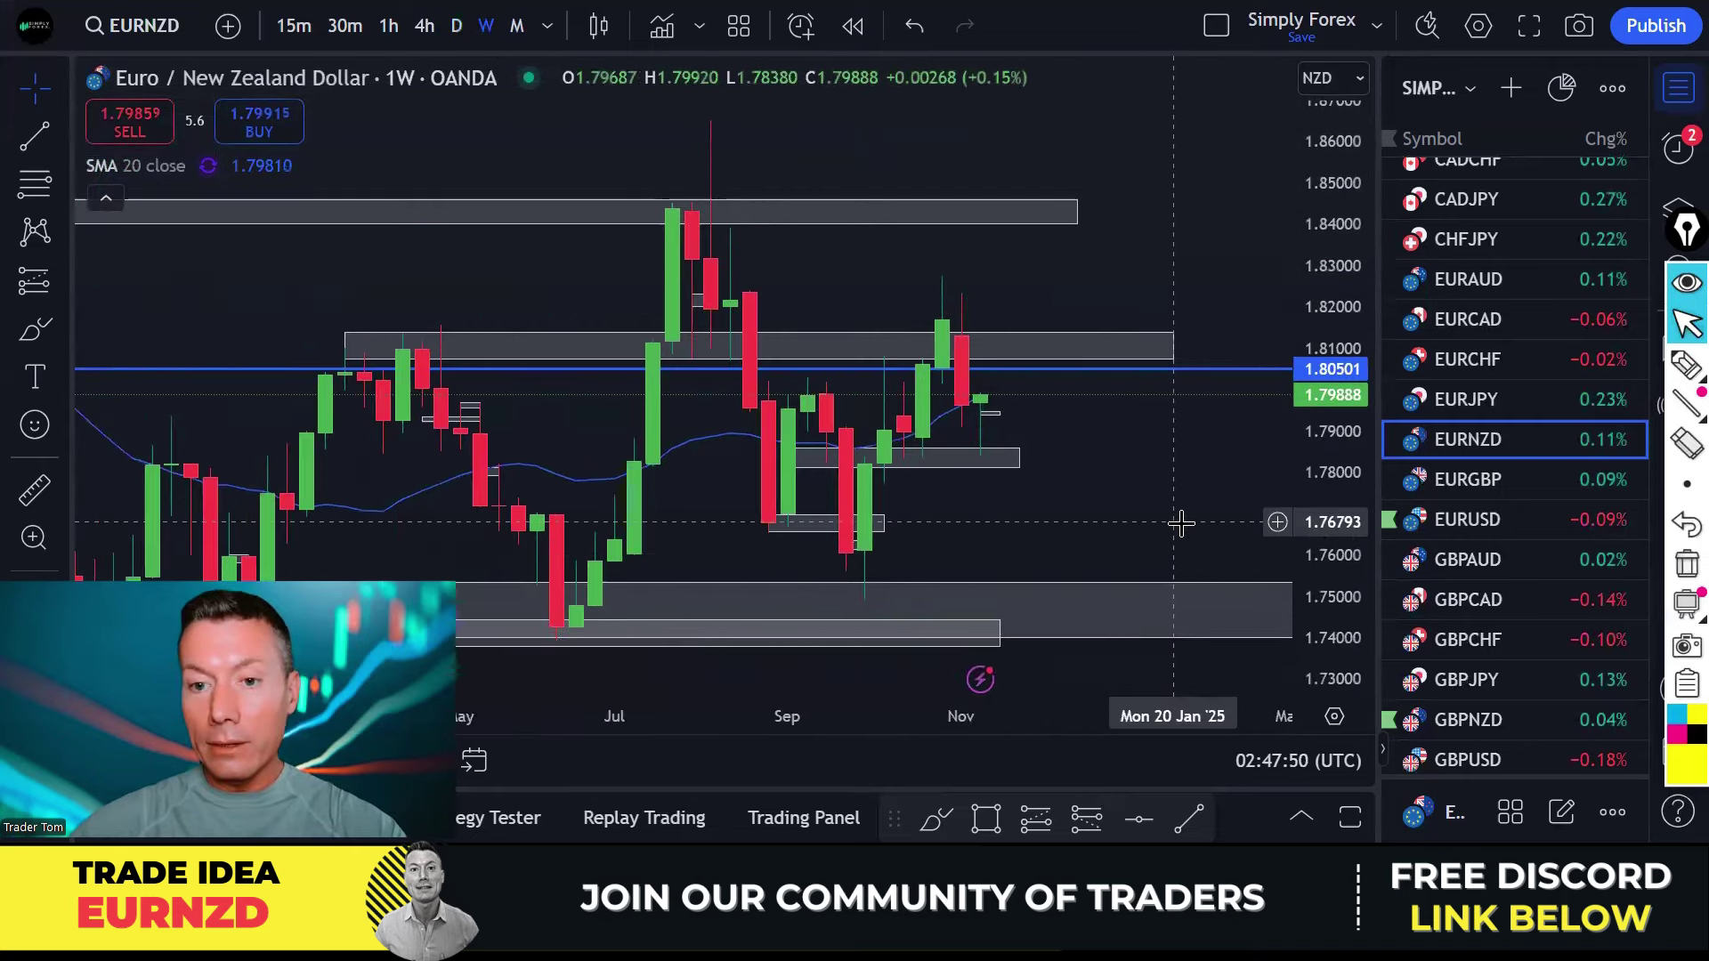
pyautogui.click(1684, 365)
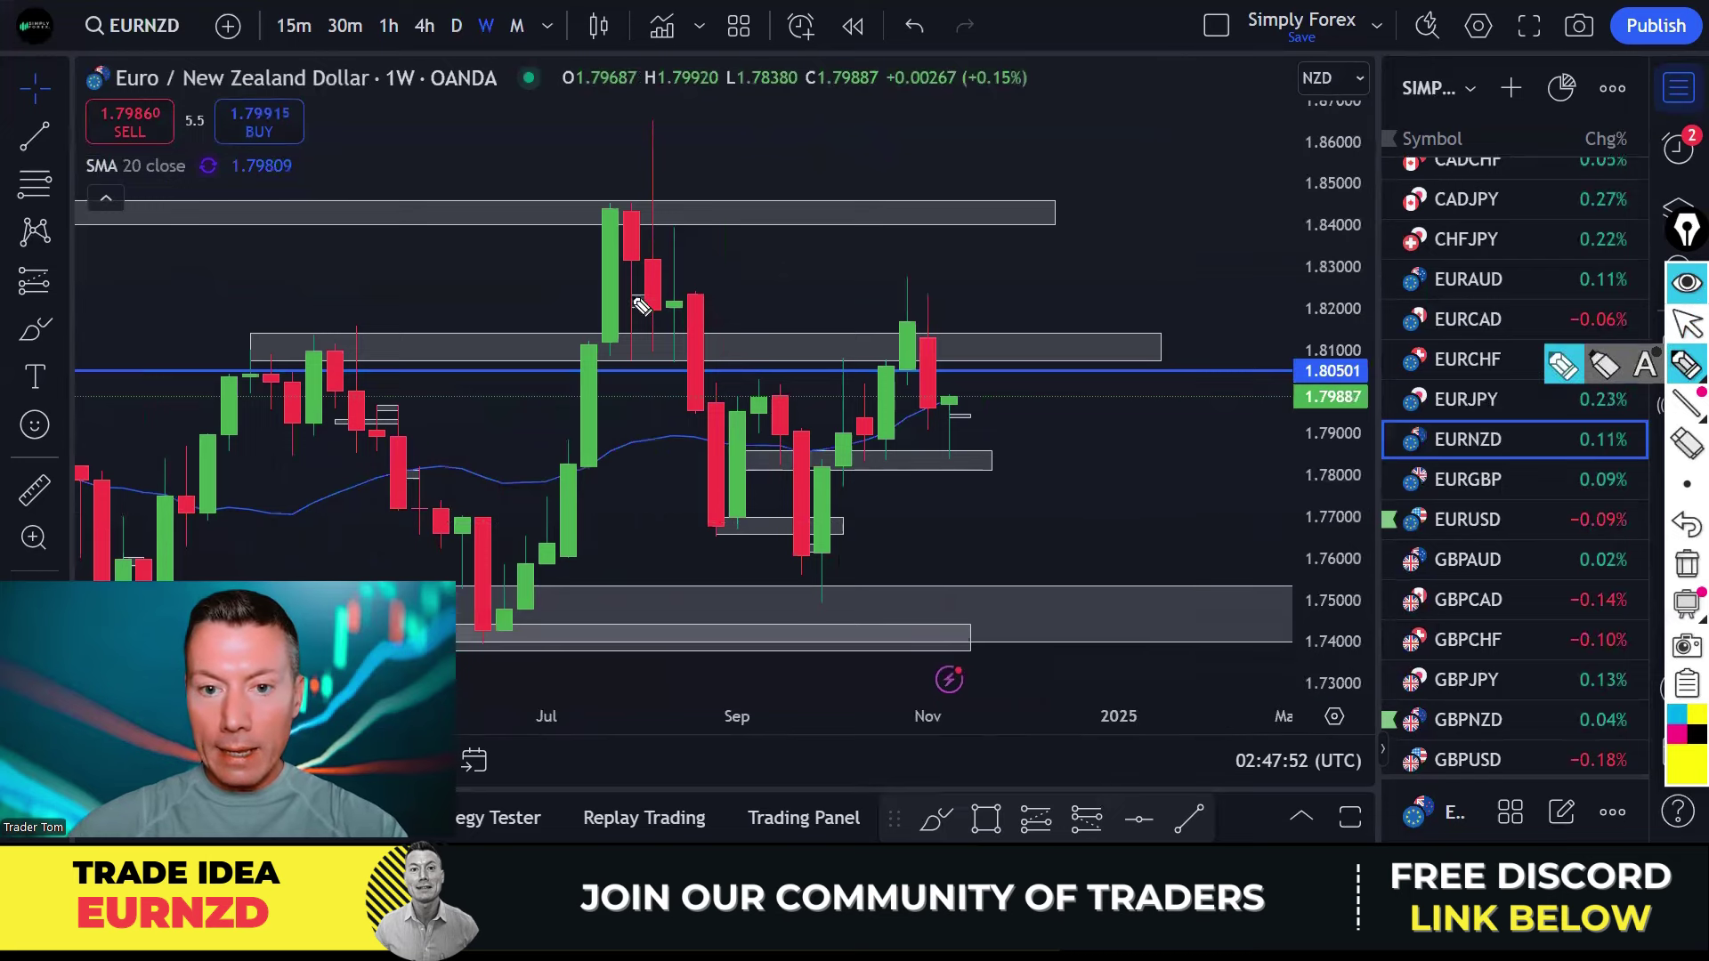
pyautogui.moveTo(657, 216)
pyautogui.mouseDown()
pyautogui.moveTo(729, 525)
pyautogui.moveTo(775, 384)
pyautogui.moveTo(828, 577)
pyautogui.moveTo(903, 321)
pyautogui.moveTo(987, 436)
pyautogui.mouseUp()
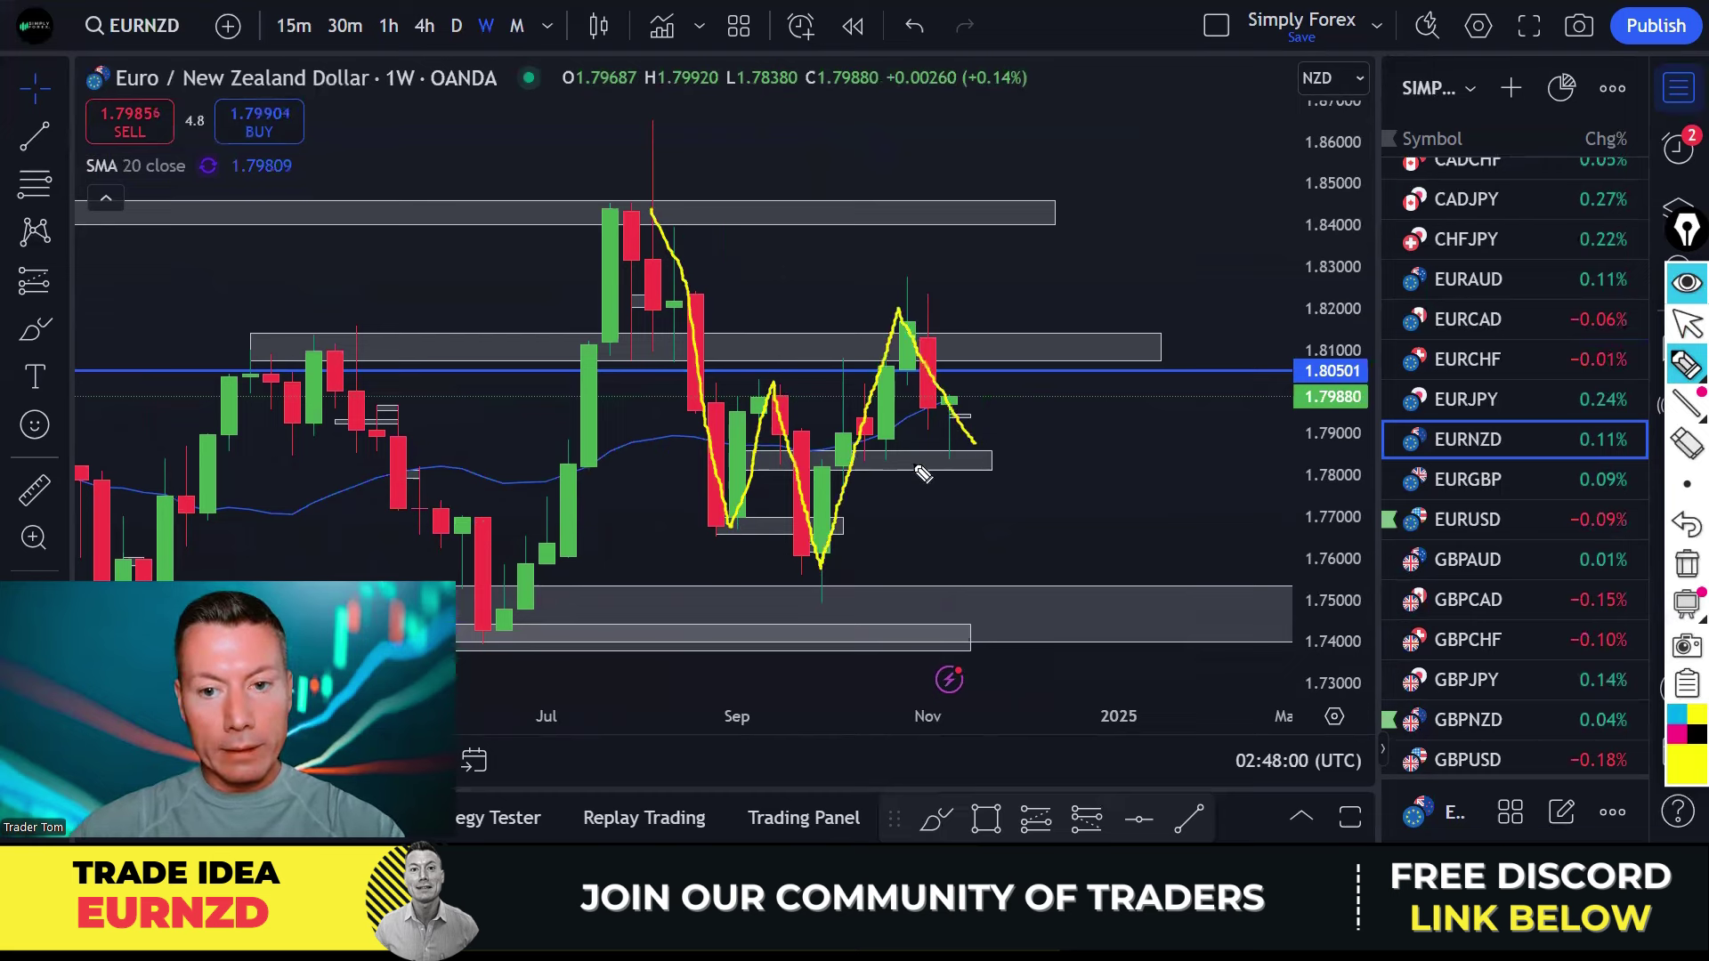
# Mark the two weekly swing highs and the low between them, underline and circle the support zone near 1.785, and erase all drawings.
pyautogui.moveTo(725, 381); pyautogui.dragTo(798, 380)
pyautogui.moveTo(859, 310); pyautogui.dragTo(952, 310)
pyautogui.moveTo(772, 564); pyautogui.dragTo(835, 564)
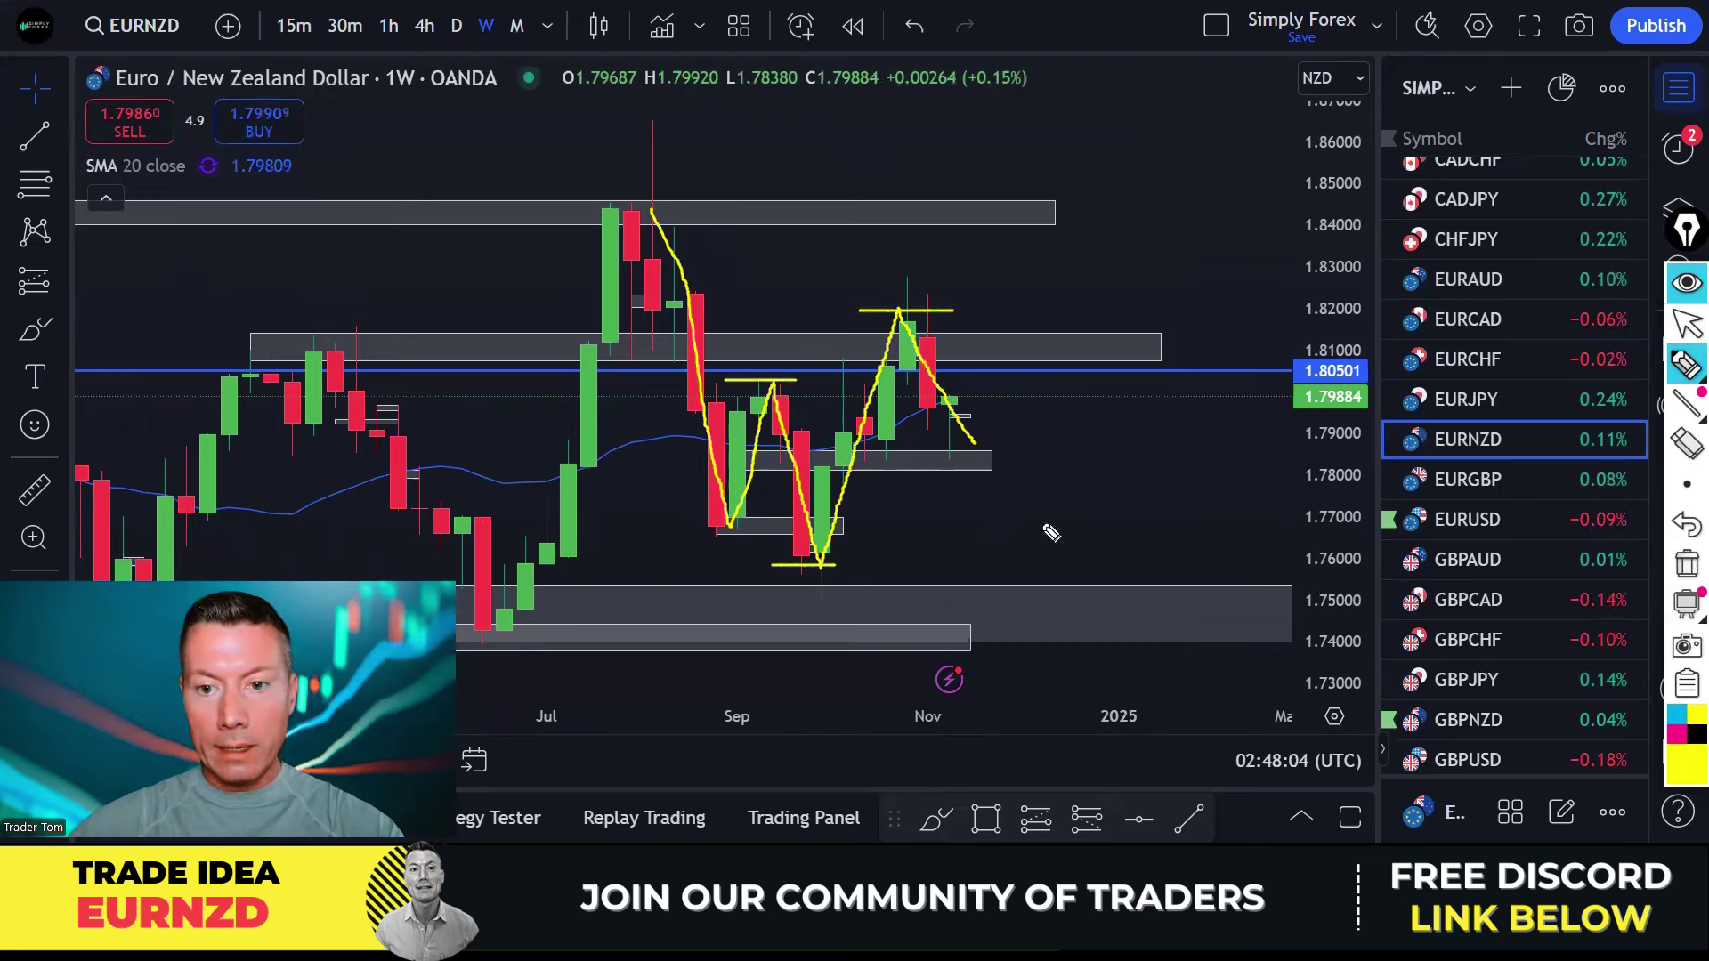
pyautogui.moveTo(897, 464)
pyautogui.mouseDown()
pyautogui.moveTo(986, 463)
pyautogui.moveTo(943, 434)
pyautogui.moveTo(969, 481)
pyautogui.moveTo(963, 439)
pyautogui.mouseUp()
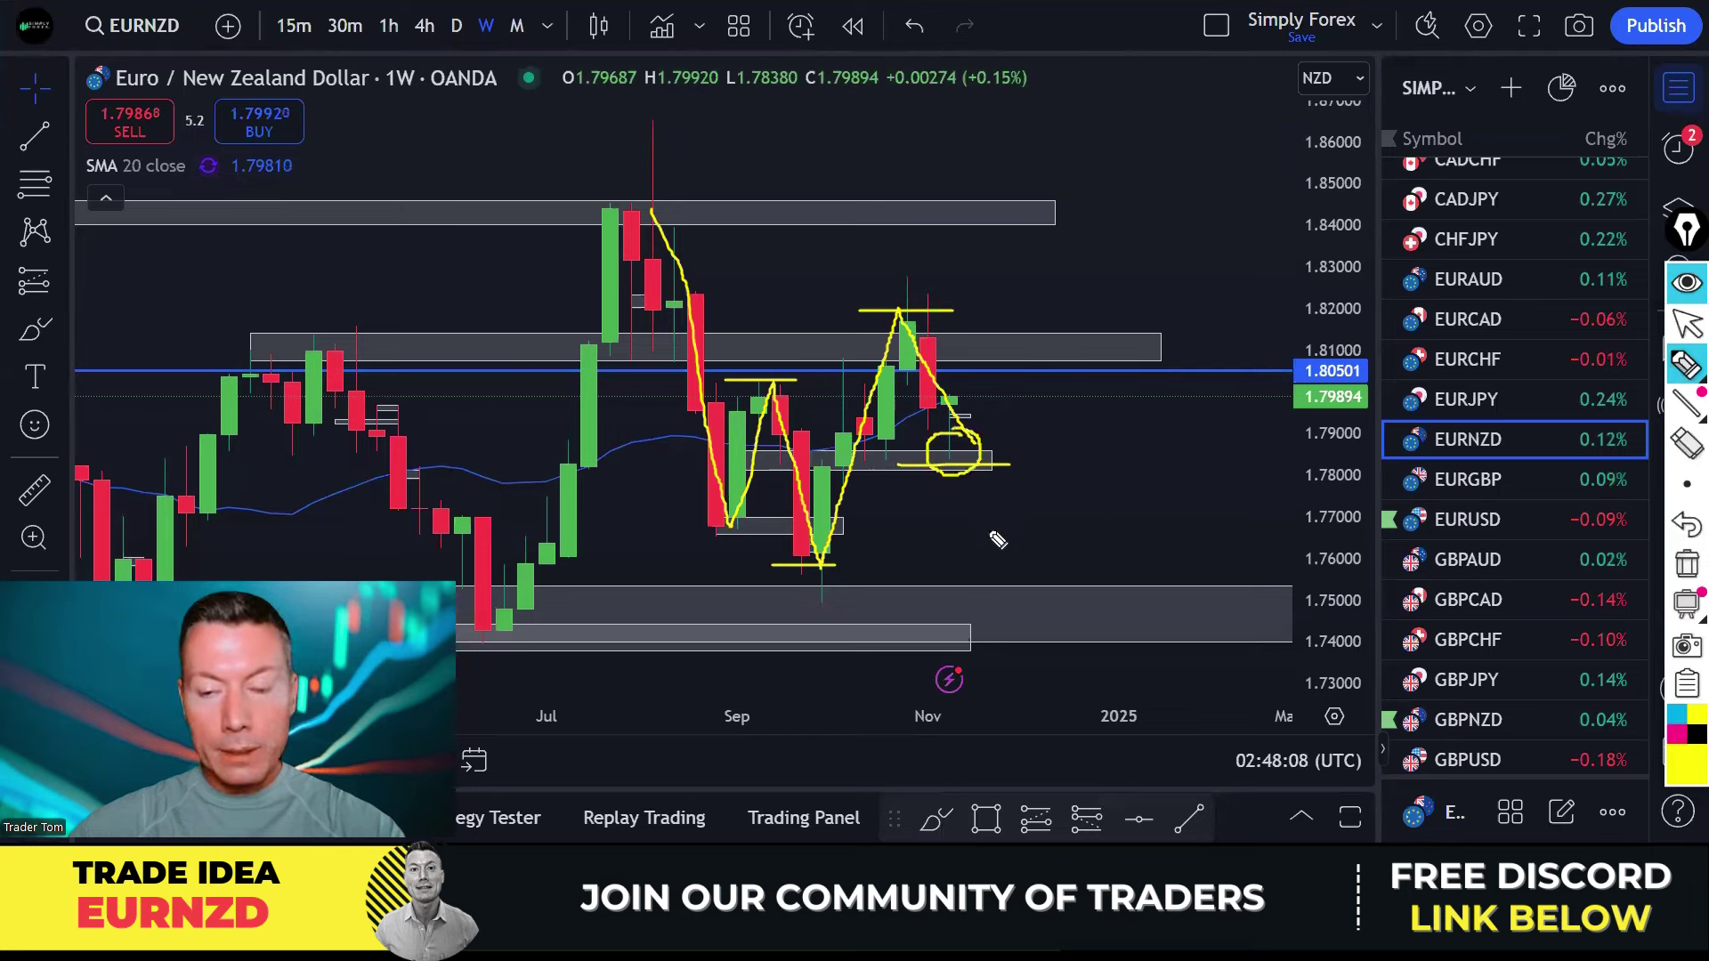
pyautogui.click(1679, 568)
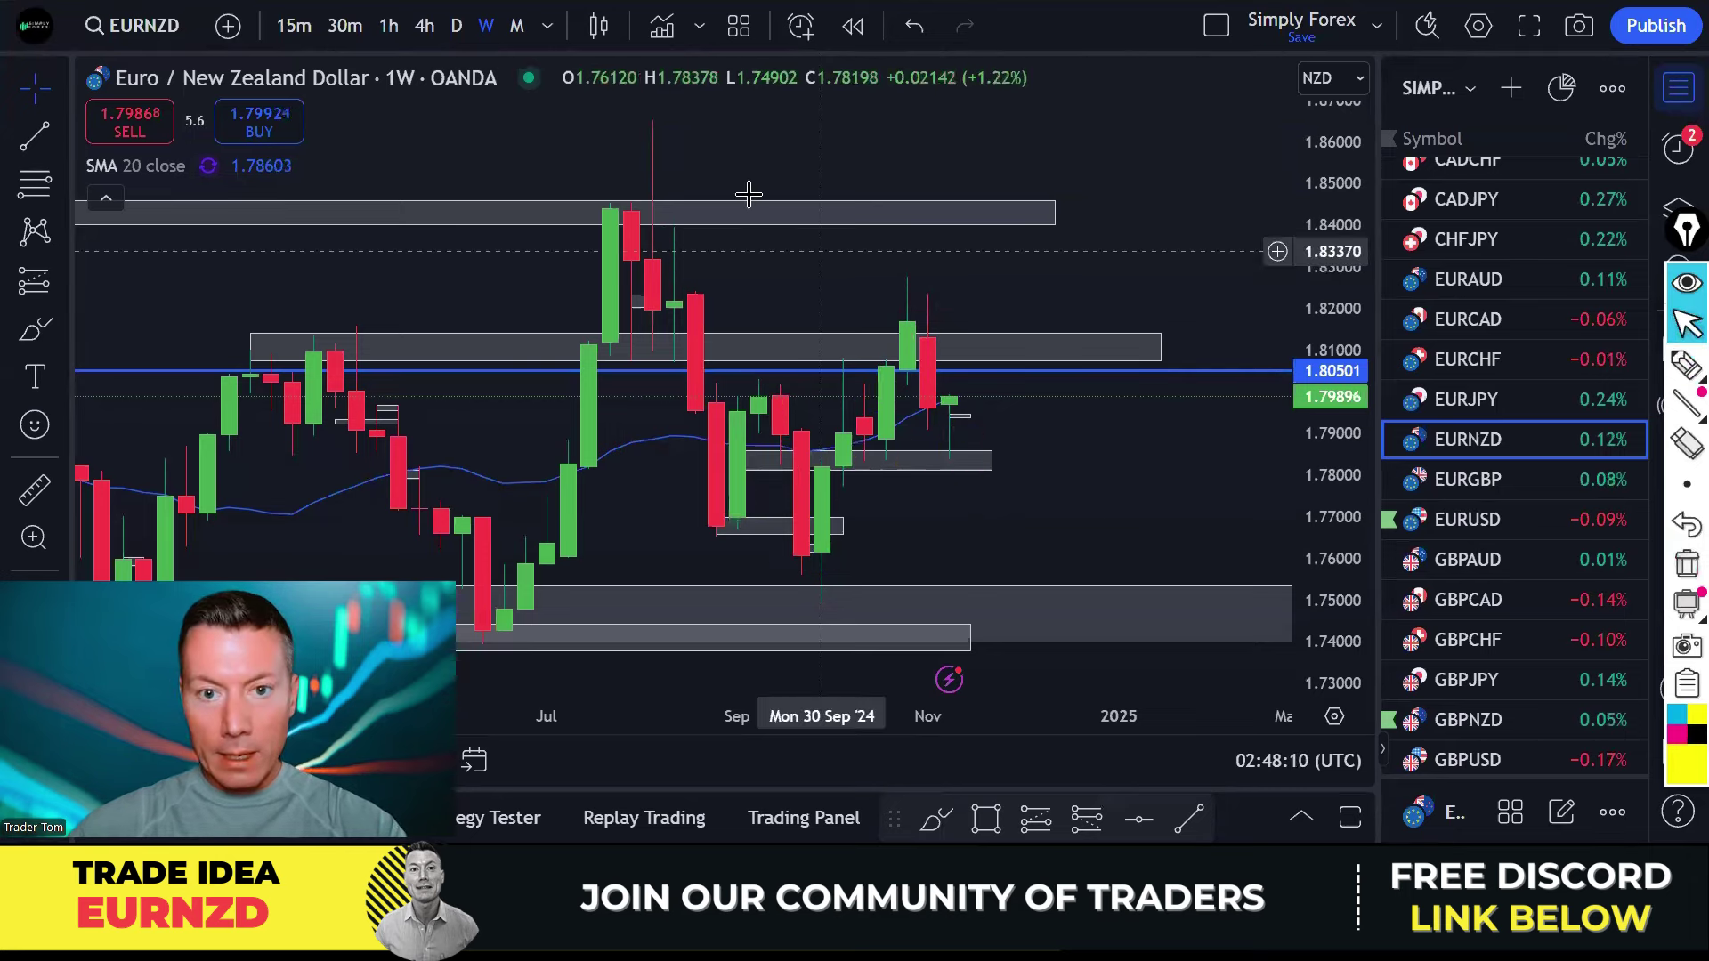
# Trace the daily EURNZD swings from the early October low up to the current candle, and erase the trace.
pyautogui.click(456, 27)
pyautogui.scroll(-5, 1197, 436)
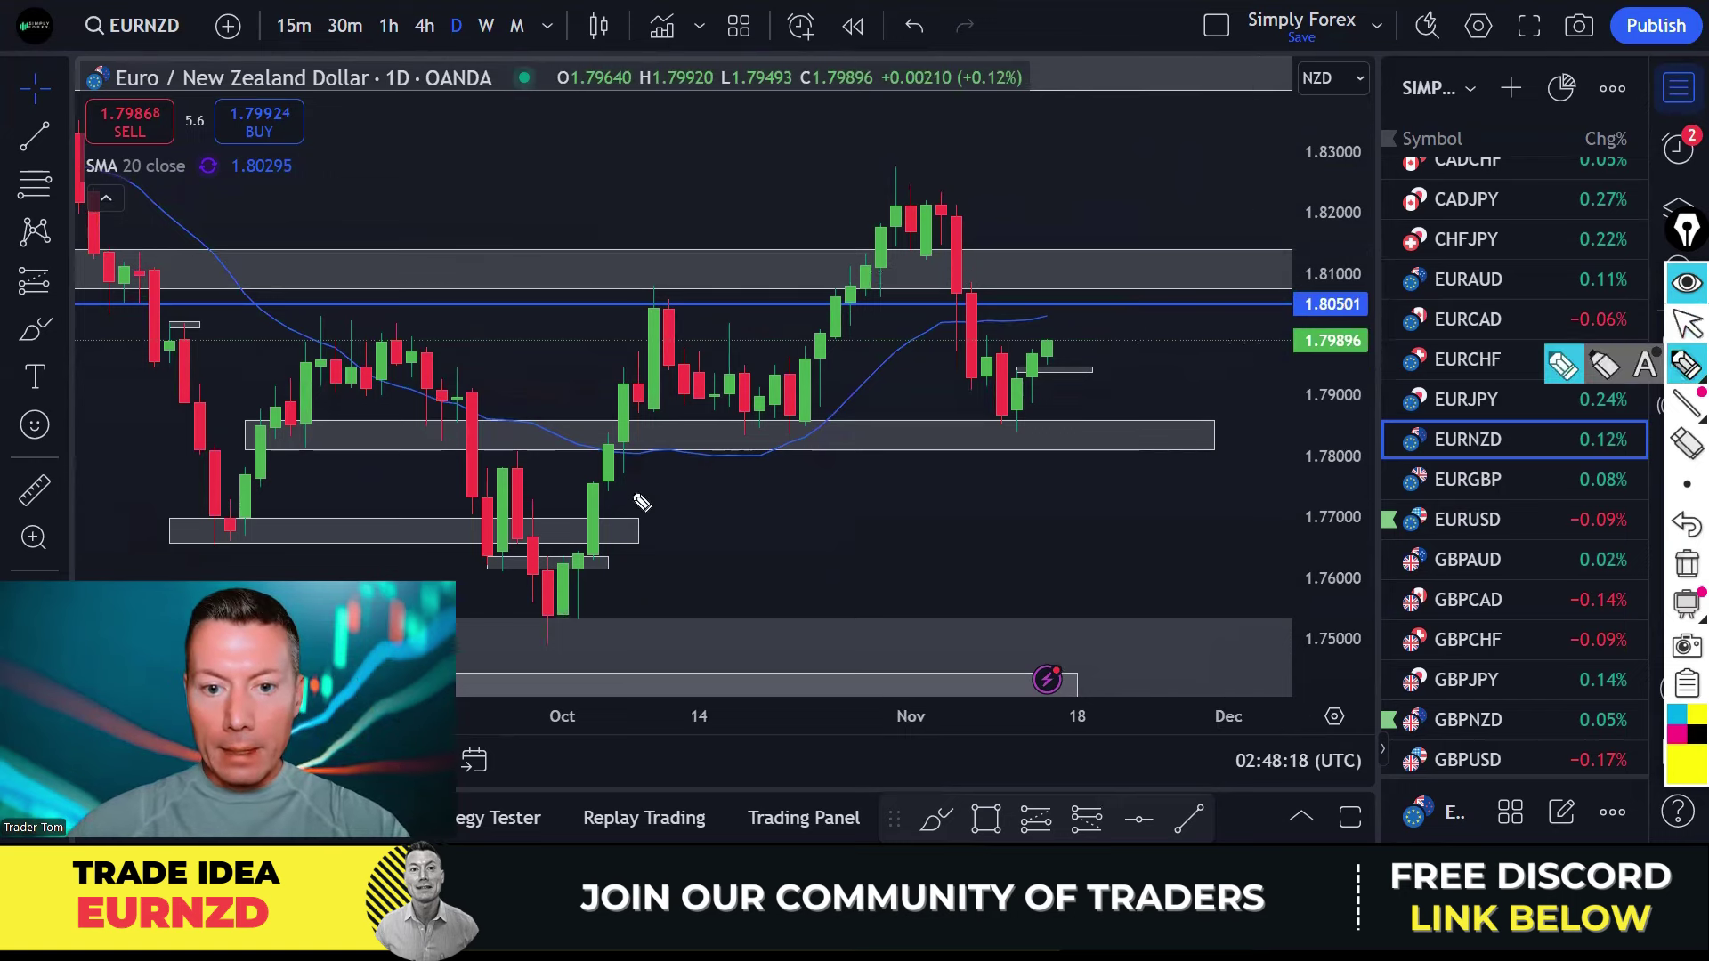
pyautogui.moveTo(576, 572)
pyautogui.mouseDown()
pyautogui.moveTo(684, 317)
pyautogui.moveTo(786, 417)
pyautogui.moveTo(924, 218)
pyautogui.moveTo(1032, 405)
pyautogui.moveTo(1052, 344)
pyautogui.mouseUp()
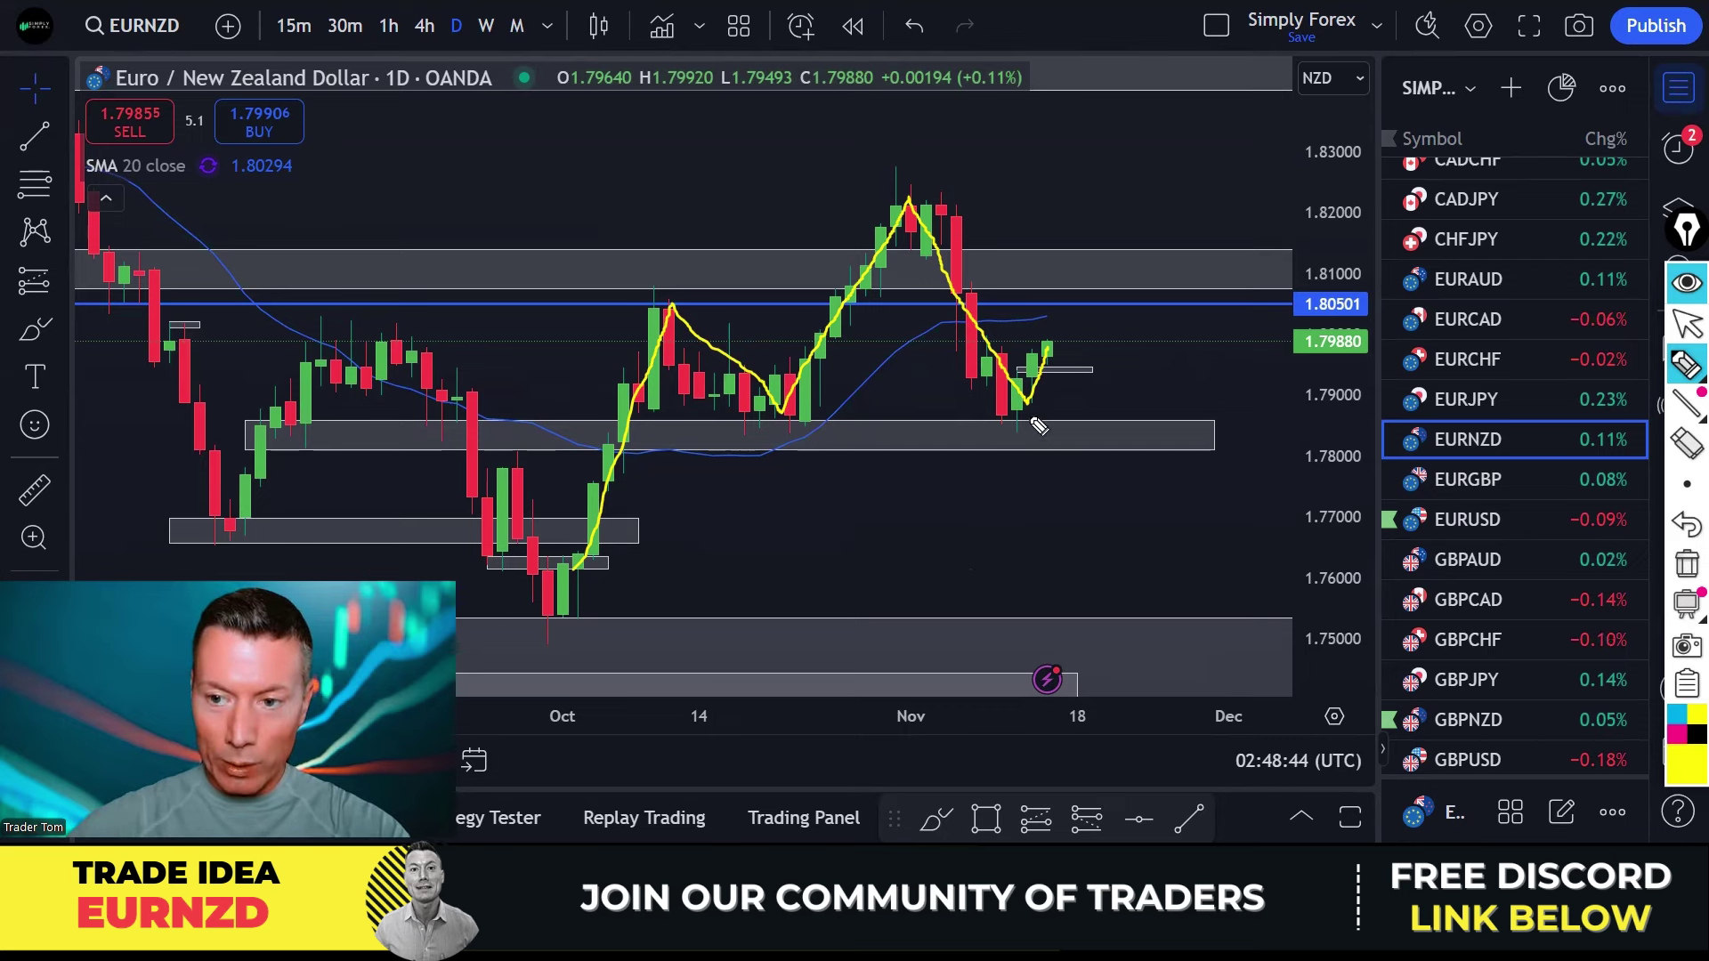
pyautogui.click(1680, 568)
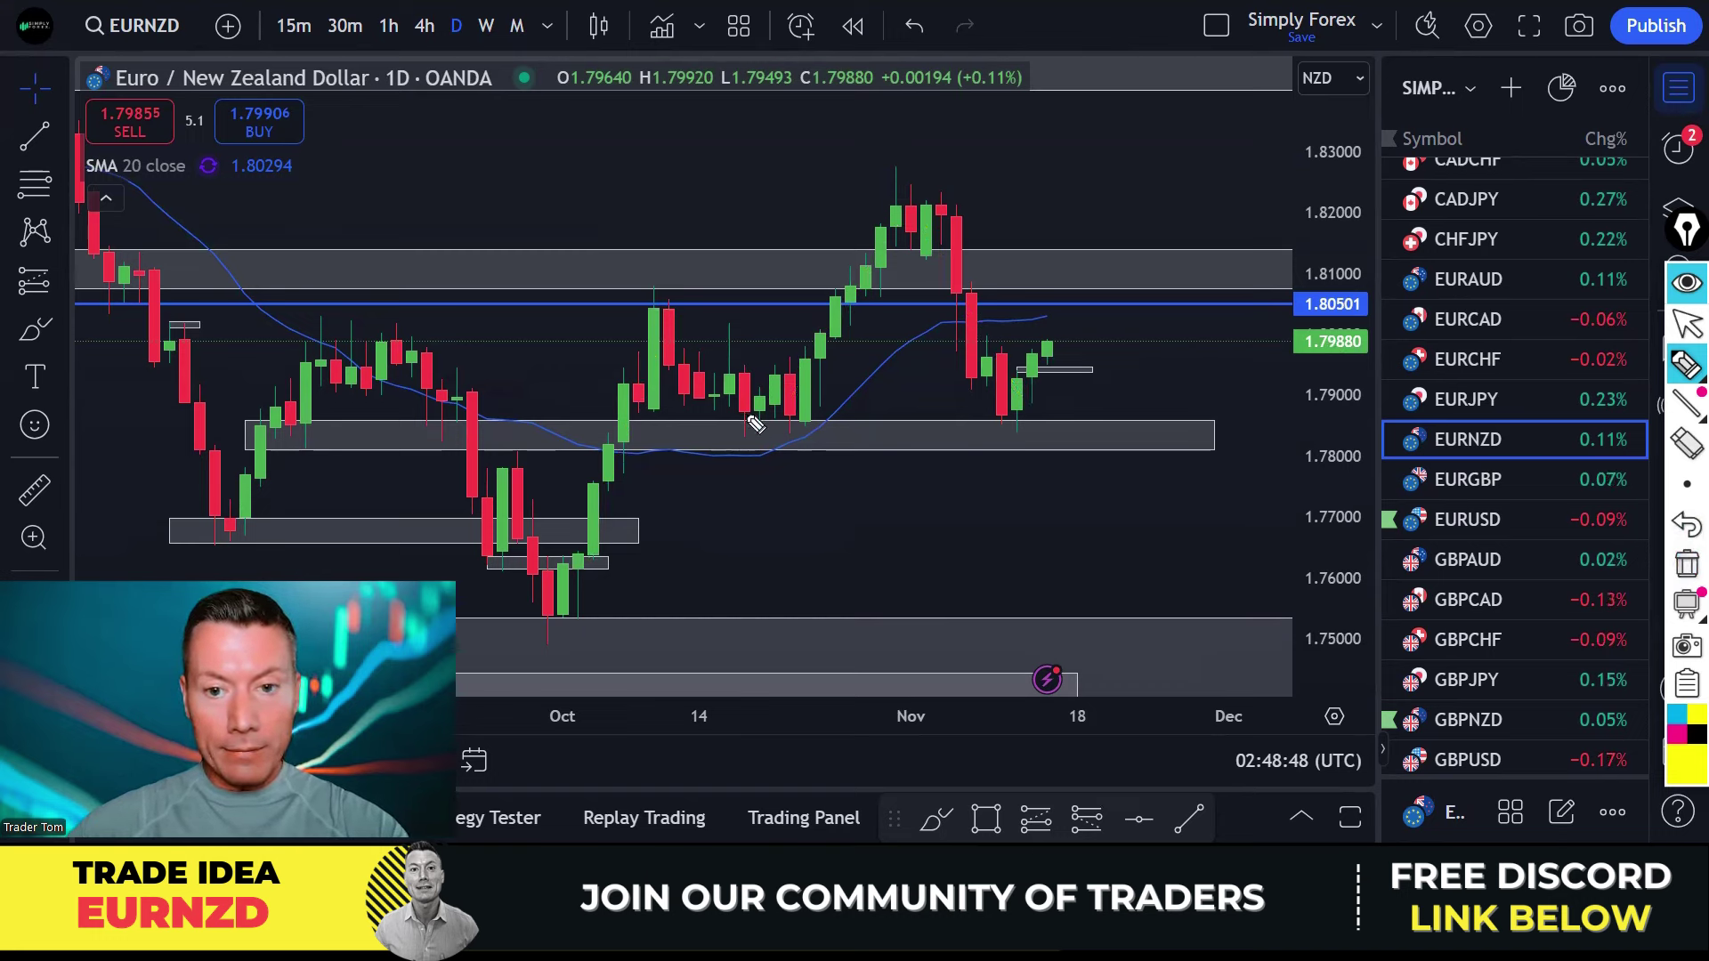
# Underline the earlier touches of the daily EURNZD support zone near 1.785, mark the latest bounce from it, and erase the marks.
pyautogui.moveTo(251, 430); pyautogui.dragTo(465, 432)
pyautogui.moveTo(717, 428); pyautogui.dragTo(829, 430)
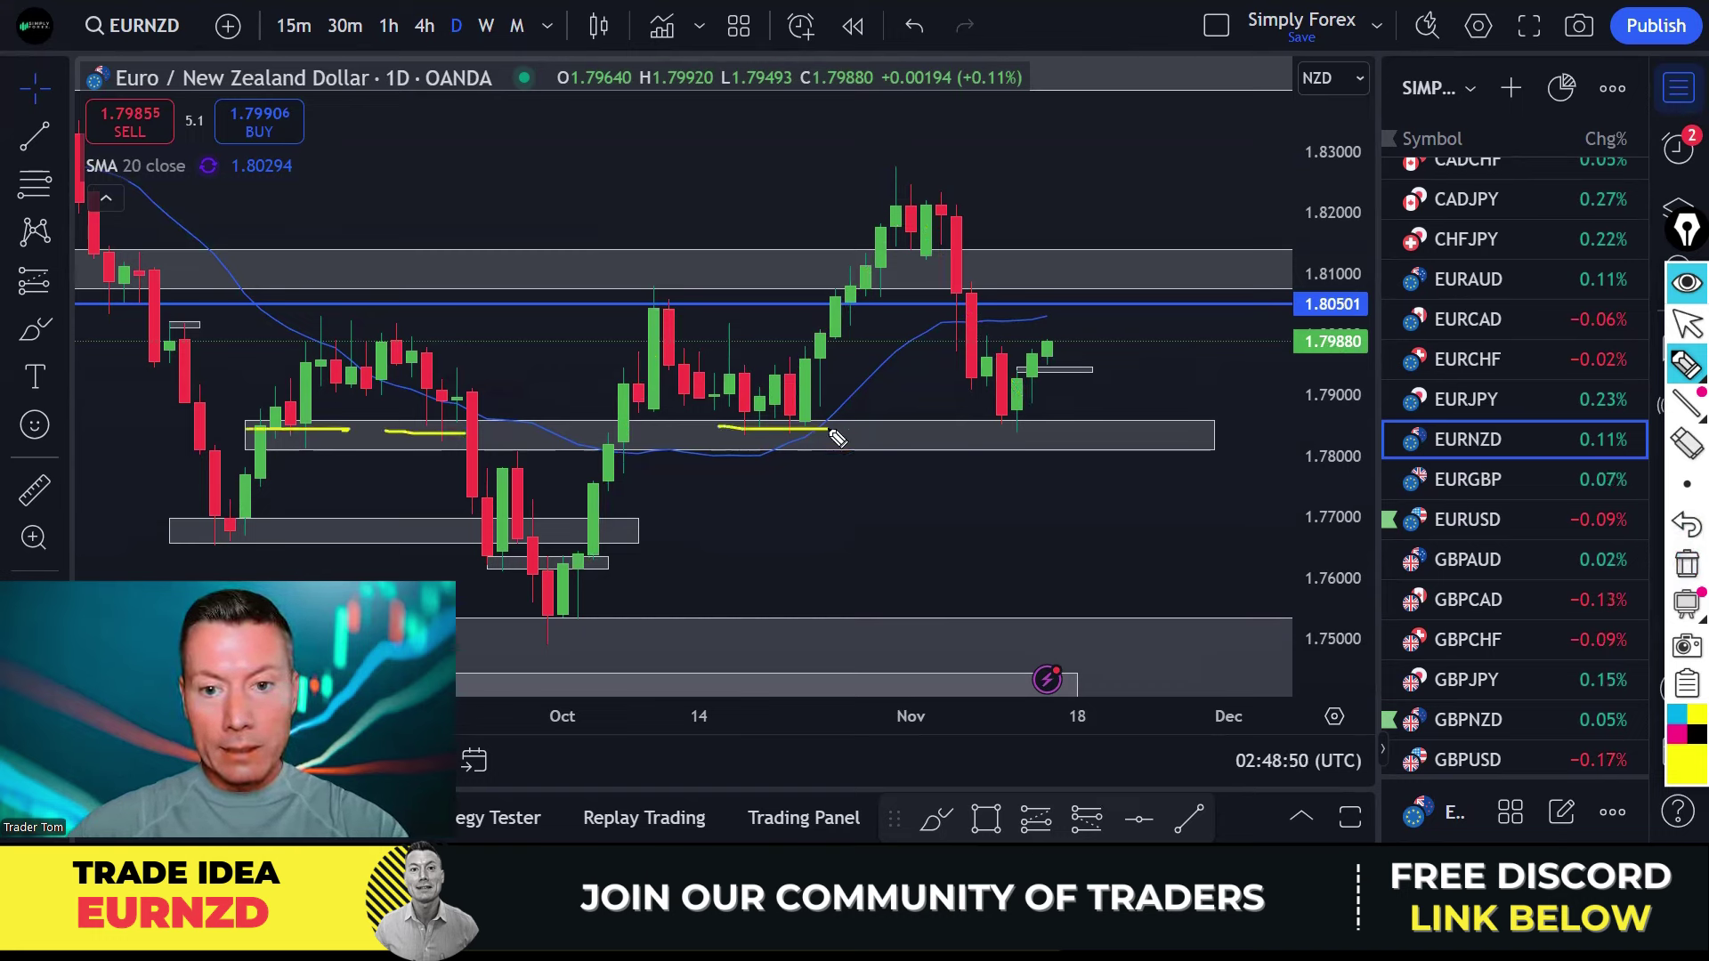
pyautogui.moveTo(966, 430)
pyautogui.mouseDown()
pyautogui.moveTo(1088, 430)
pyautogui.moveTo(1079, 359)
pyautogui.mouseUp()
pyautogui.moveTo(1018, 418); pyautogui.dragTo(1033, 360)
pyautogui.click(1687, 563)
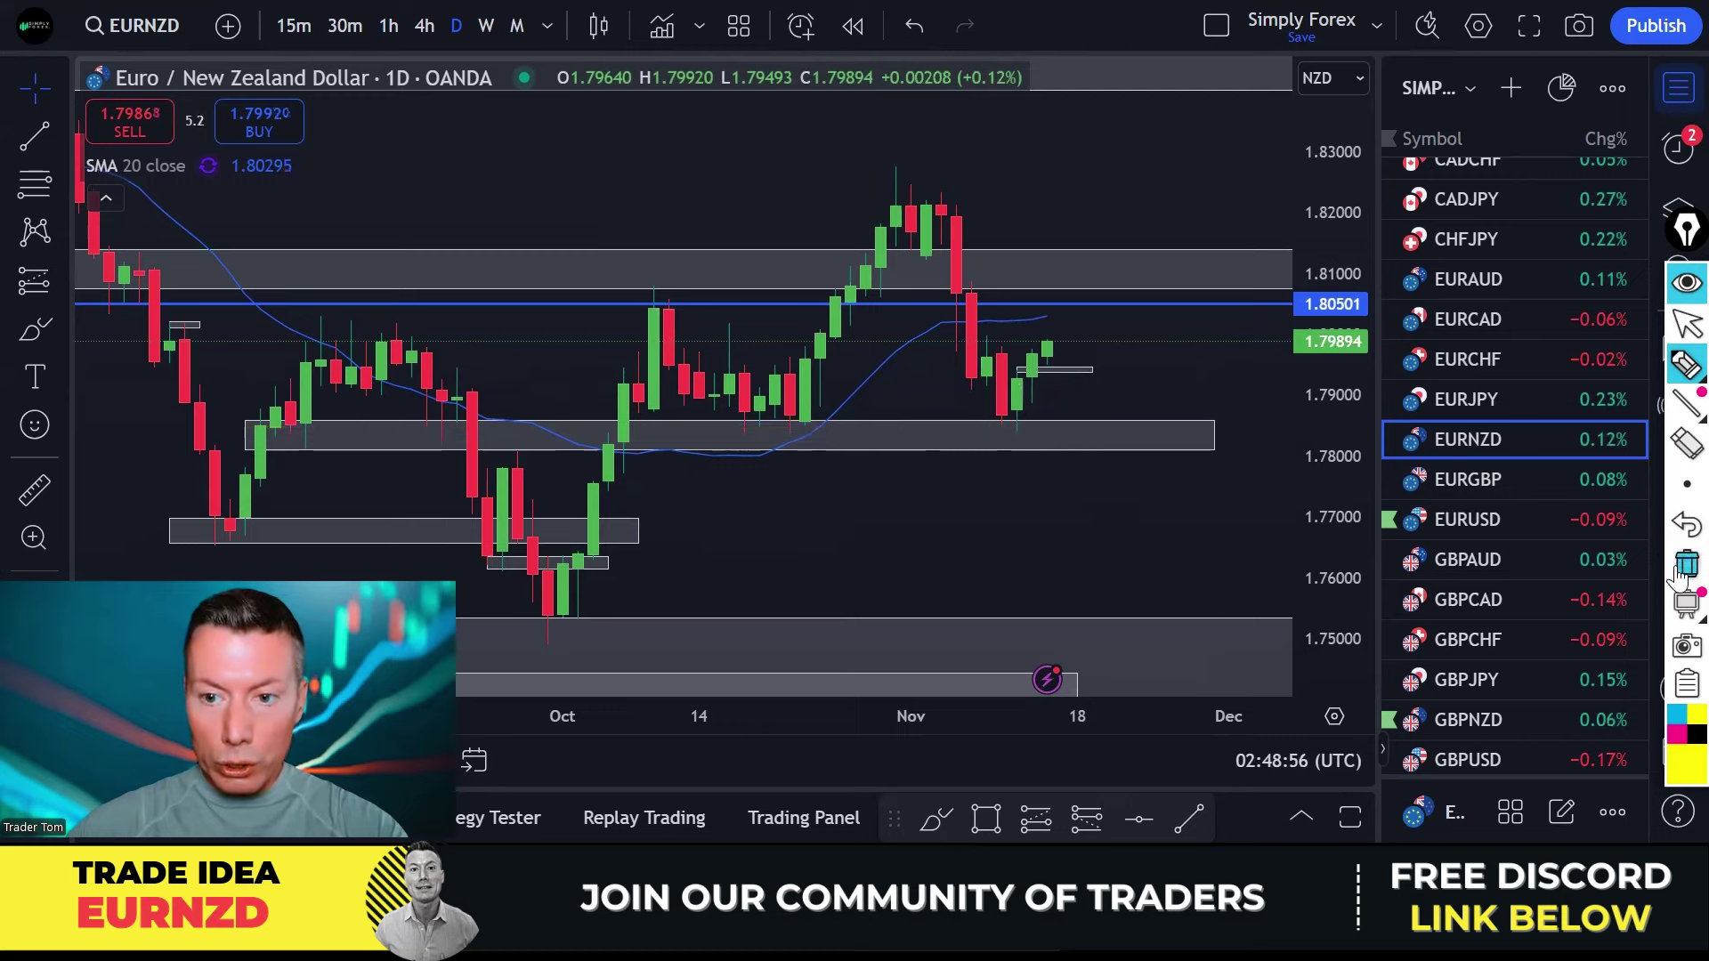
# Draw an arrow from the small daily zone near 1.795 up to 1.80501, underline that price label, and erase both.
pyautogui.click(1687, 365)
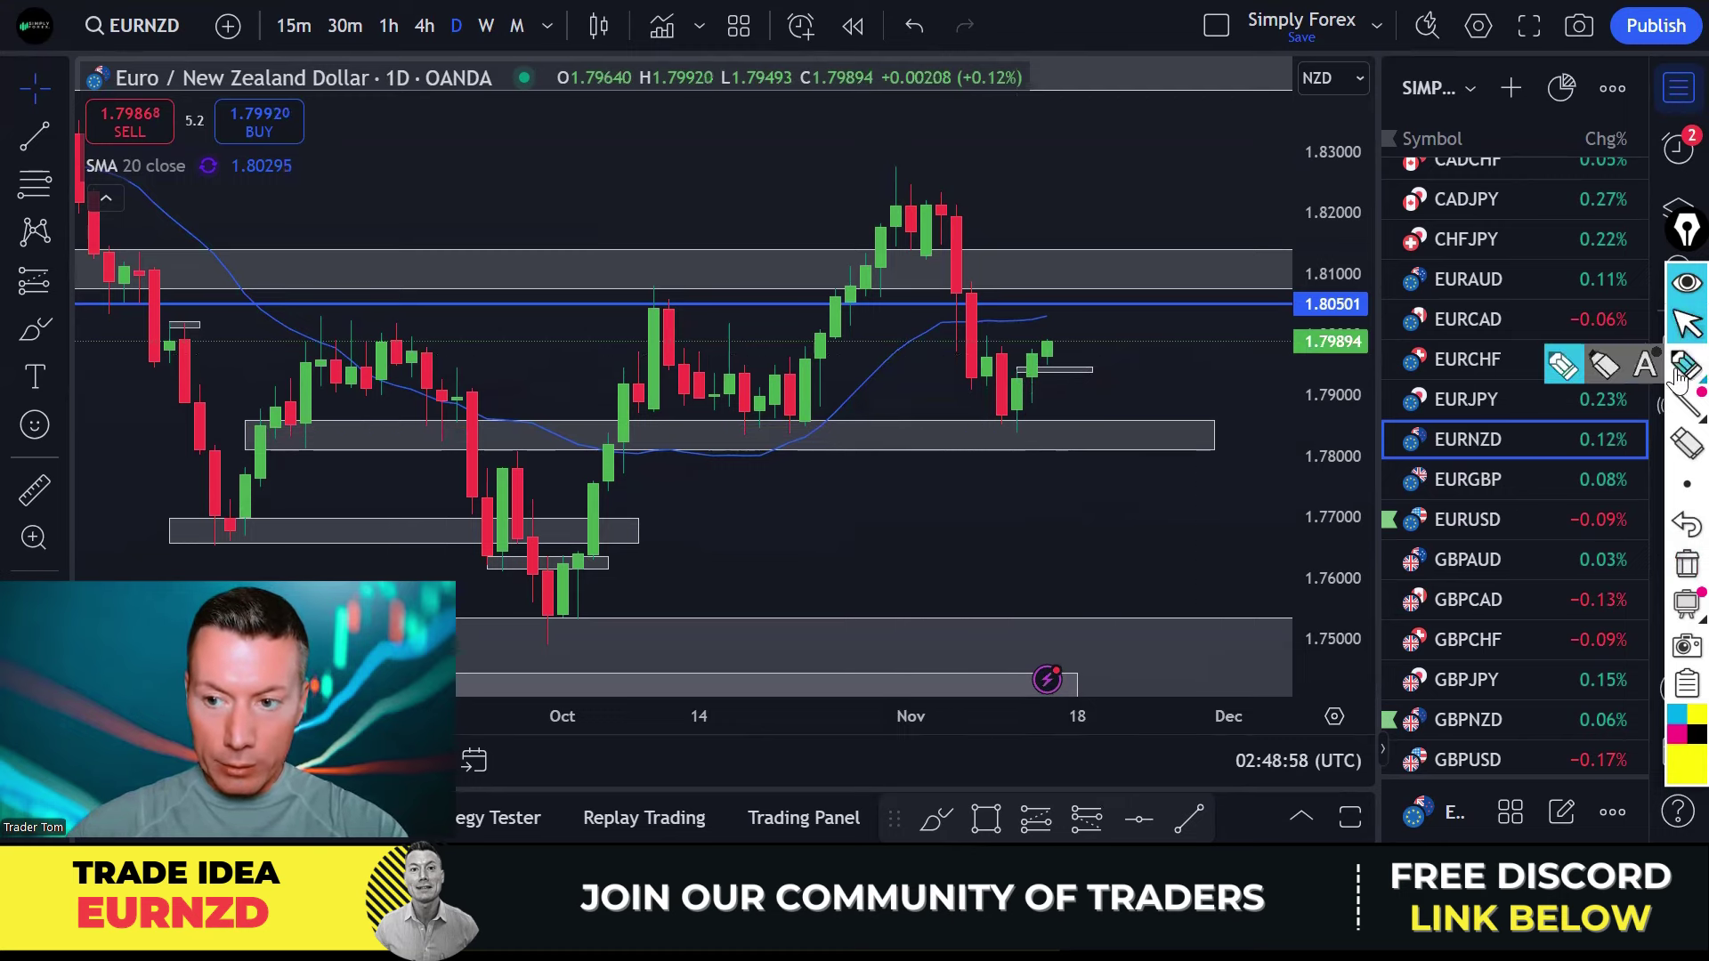
pyautogui.moveTo(1056, 365)
pyautogui.mouseDown()
pyautogui.moveTo(1097, 313)
pyautogui.moveTo(1114, 322)
pyautogui.mouseUp()
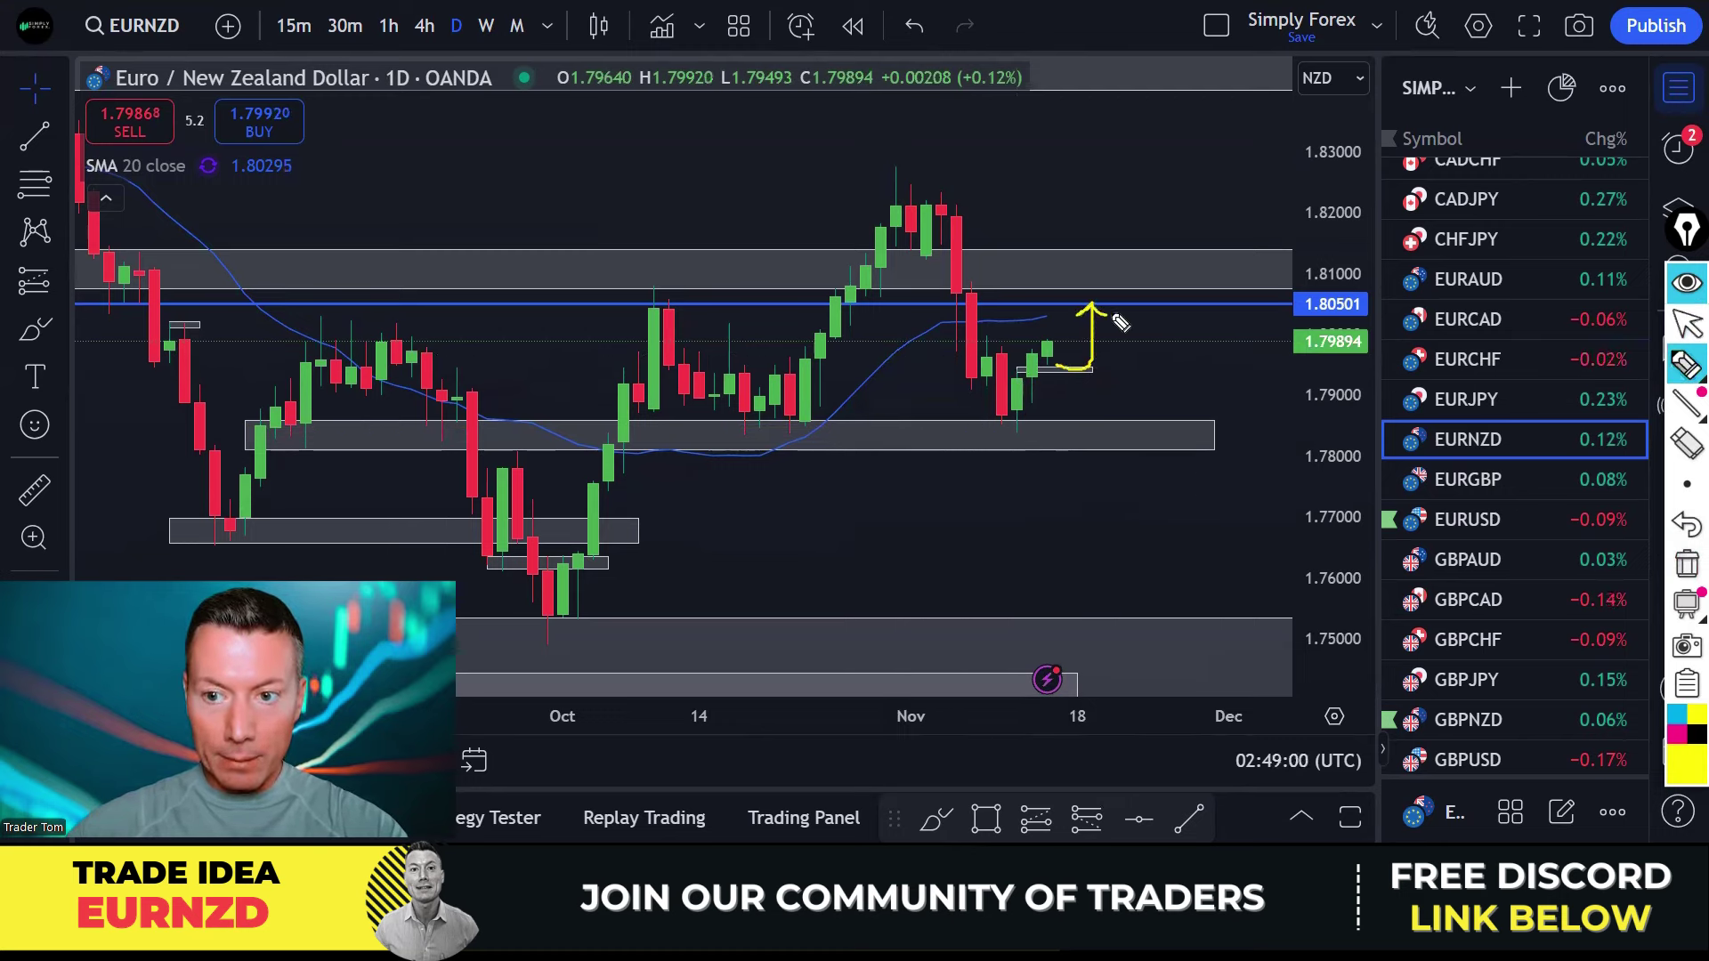
pyautogui.moveTo(1298, 327); pyautogui.dragTo(1330, 327)
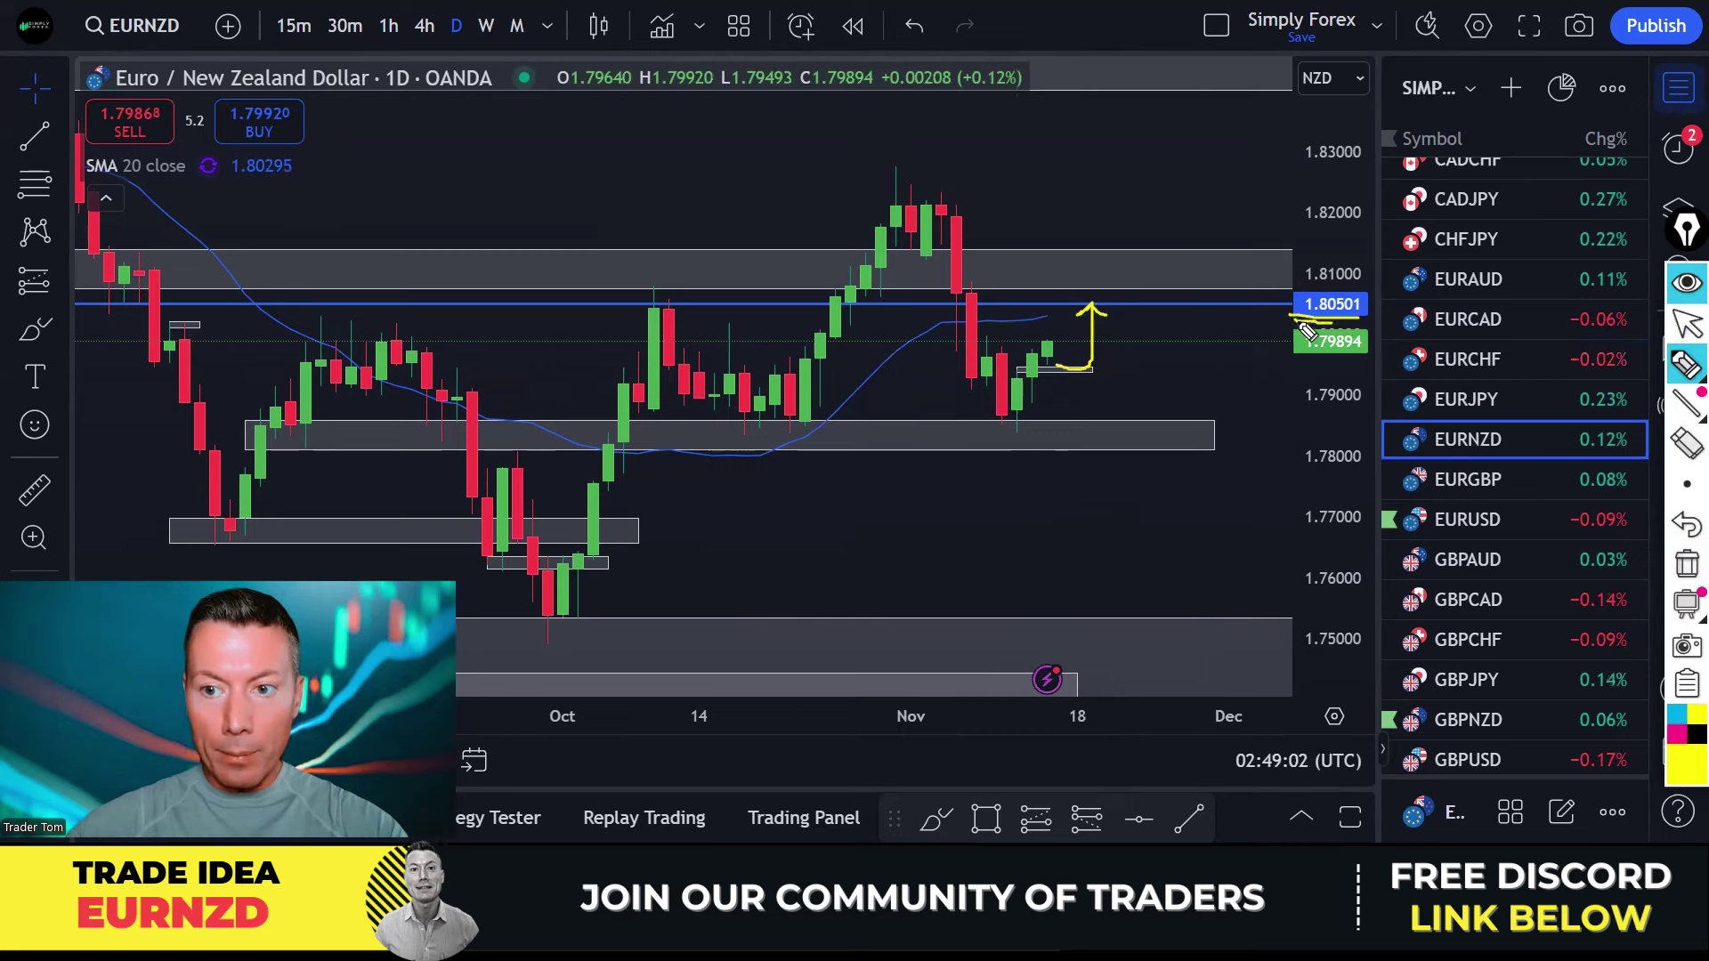
pyautogui.press('Escape')
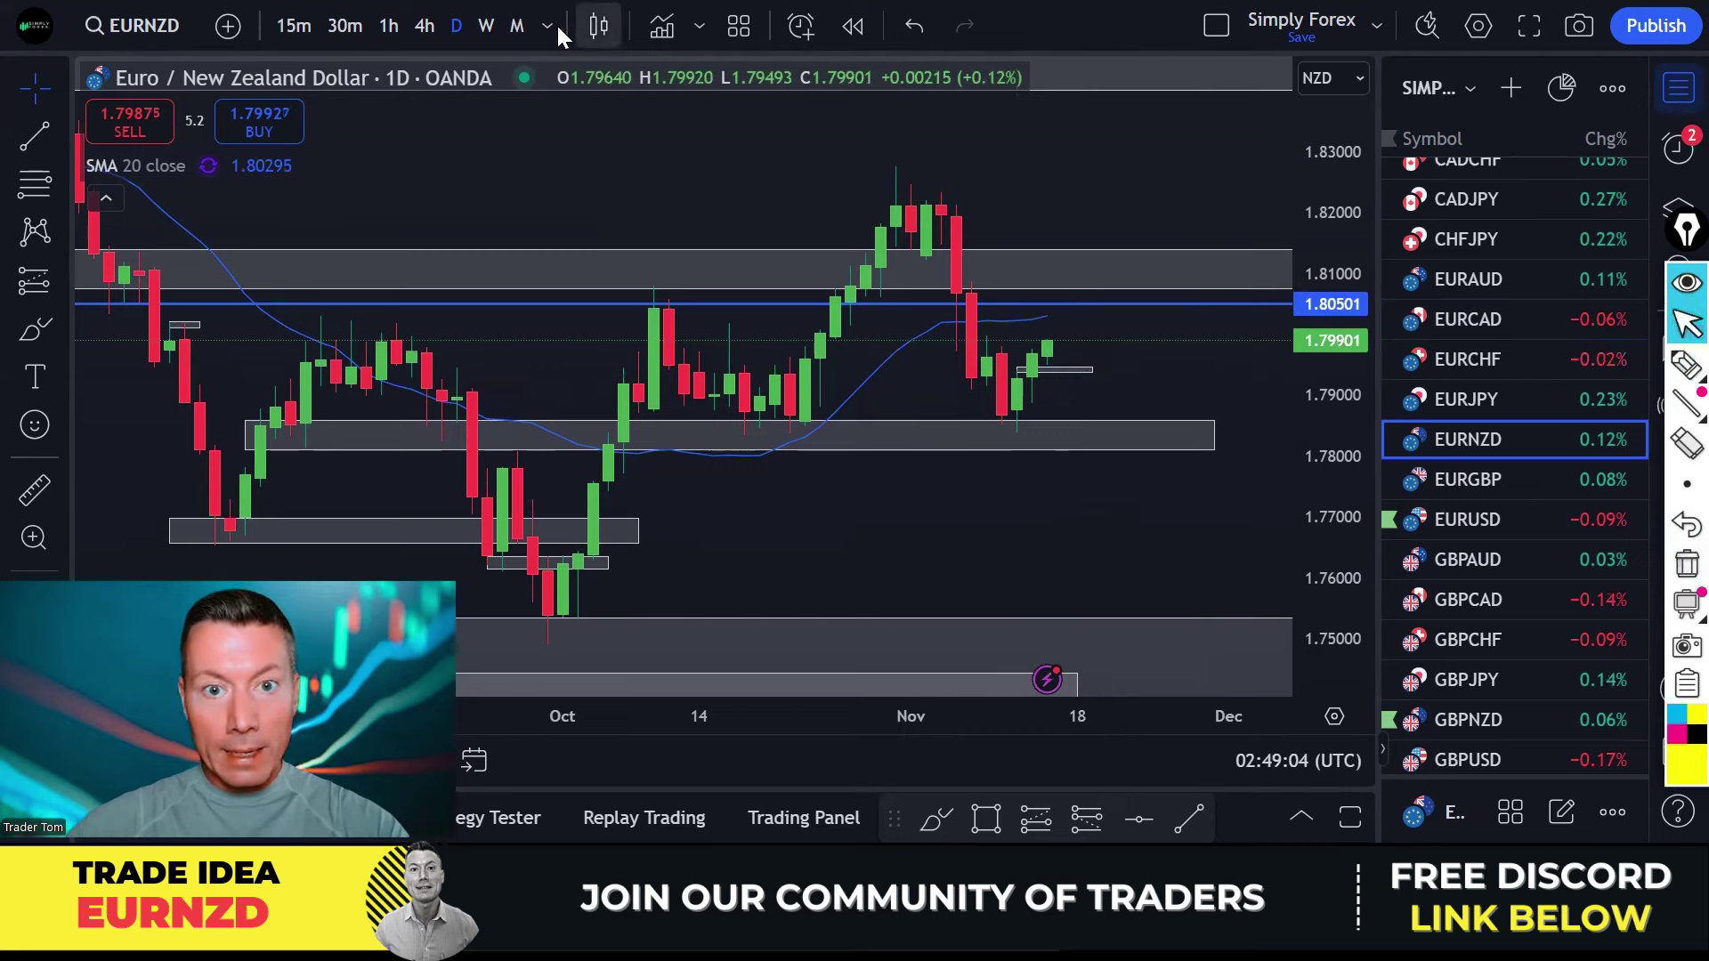
# Trace the 4-hour EURNZD swings from the high near 1.800 through both lows to the breakout above the small zone.
pyautogui.click(424, 25)
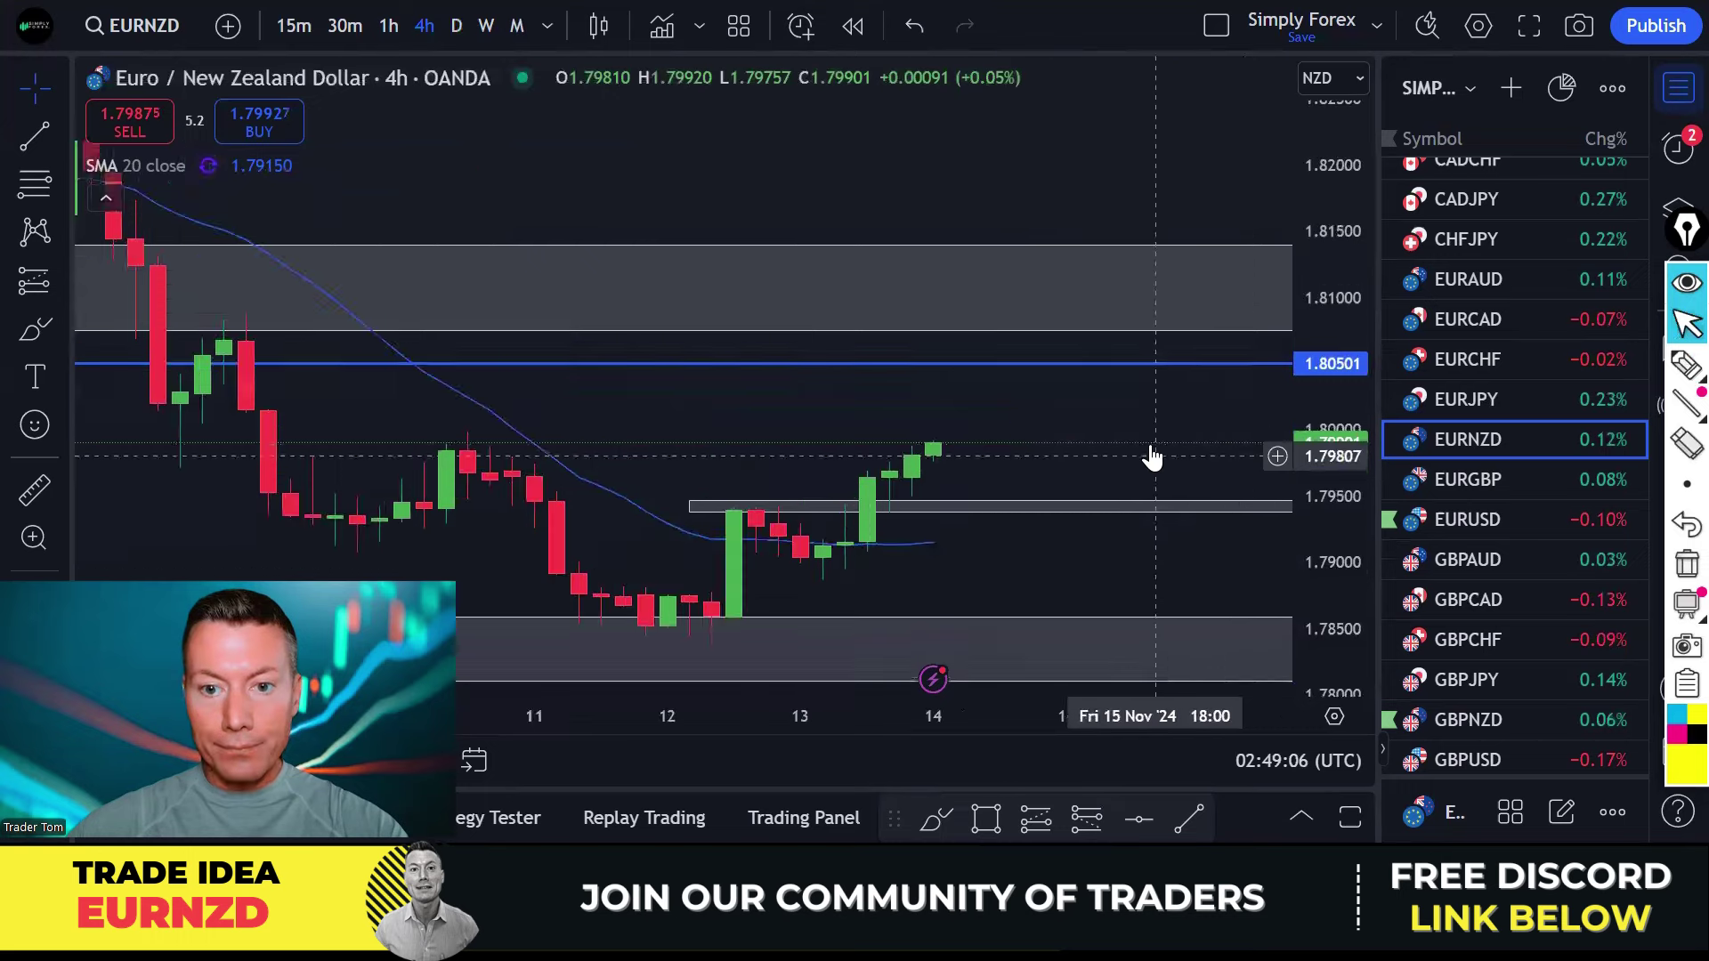
pyautogui.click(1679, 367)
pyautogui.moveTo(484, 428)
pyautogui.mouseDown()
pyautogui.moveTo(683, 630)
pyautogui.moveTo(767, 519)
pyautogui.moveTo(780, 527)
pyautogui.mouseUp()
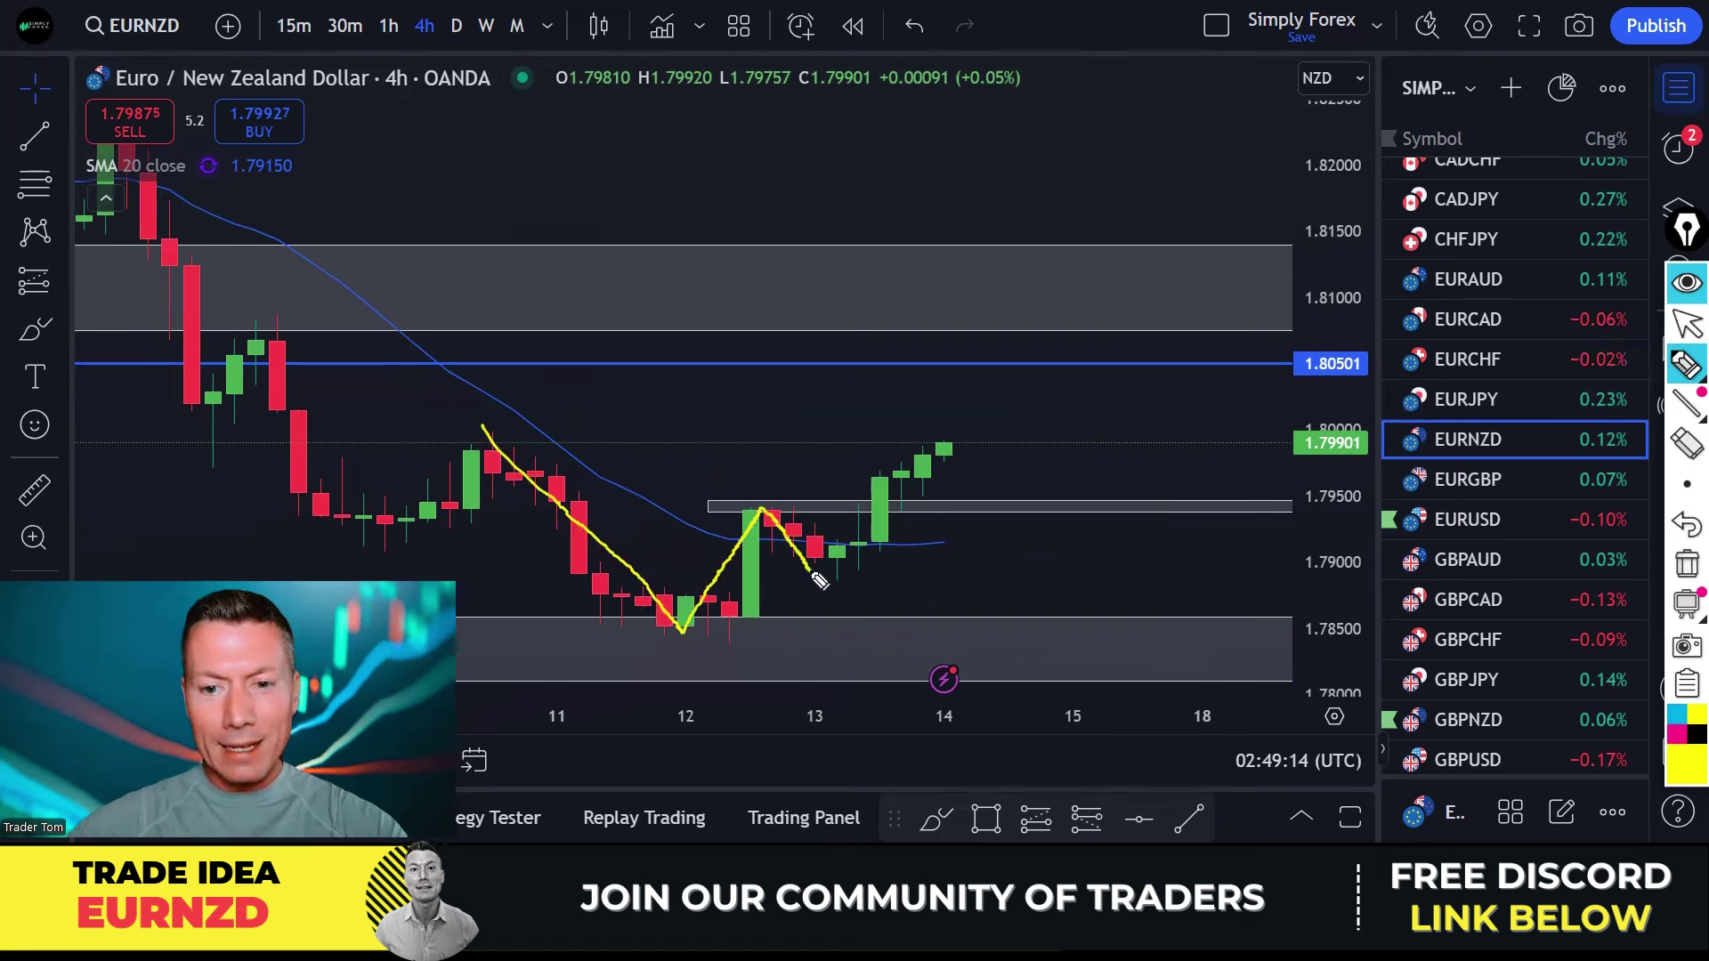
pyautogui.moveTo(826, 590); pyautogui.dragTo(884, 476)
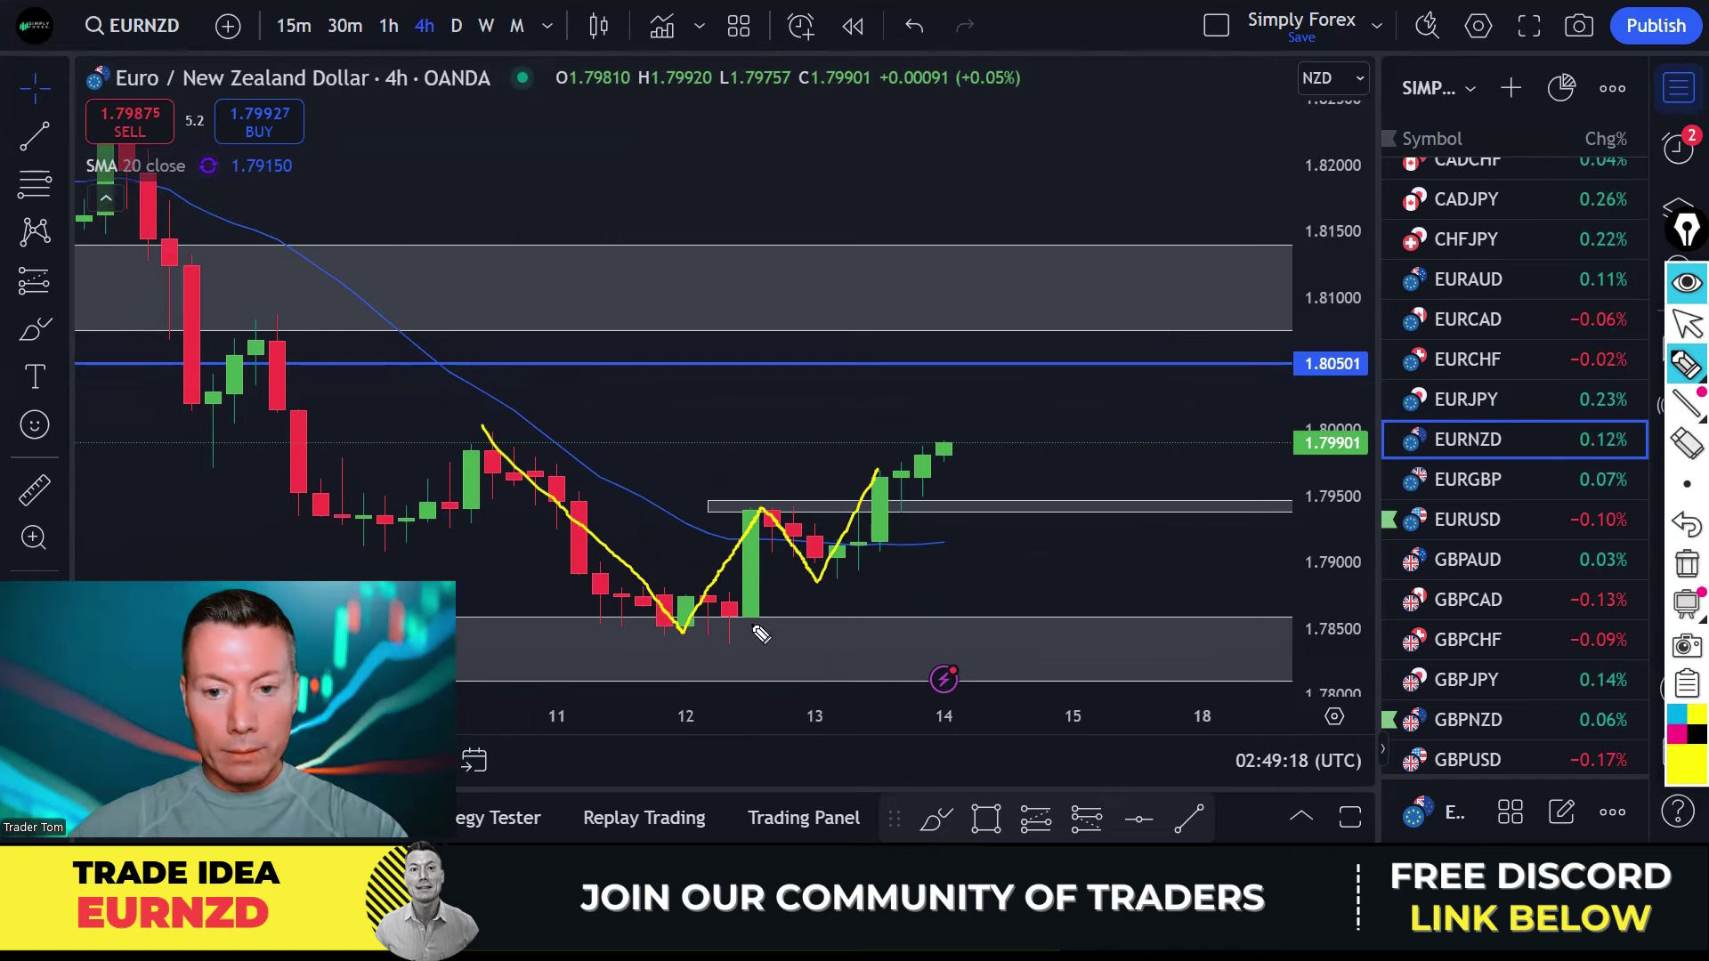
# Mark the two 4-hour EURNZD swing lows and the two swing highs with short lines, and erase all drawings.
pyautogui.moveTo(626, 639); pyautogui.dragTo(735, 639)
pyautogui.moveTo(797, 583); pyautogui.dragTo(876, 583)
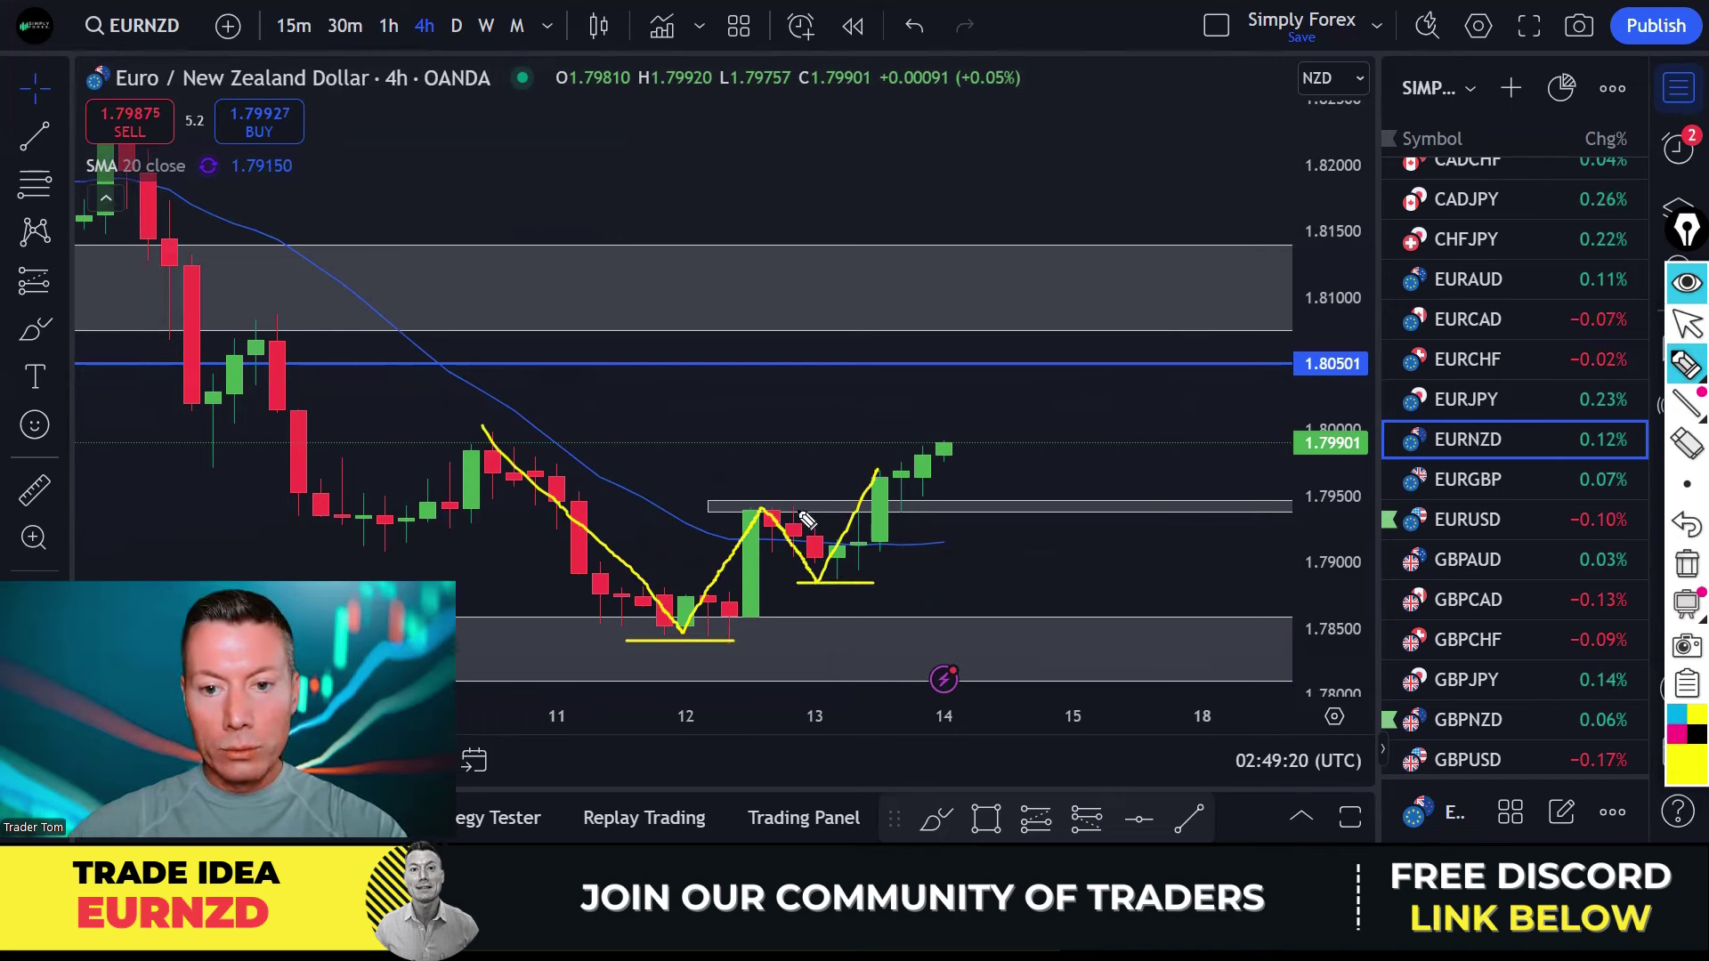
pyautogui.moveTo(721, 504); pyautogui.dragTo(945, 469)
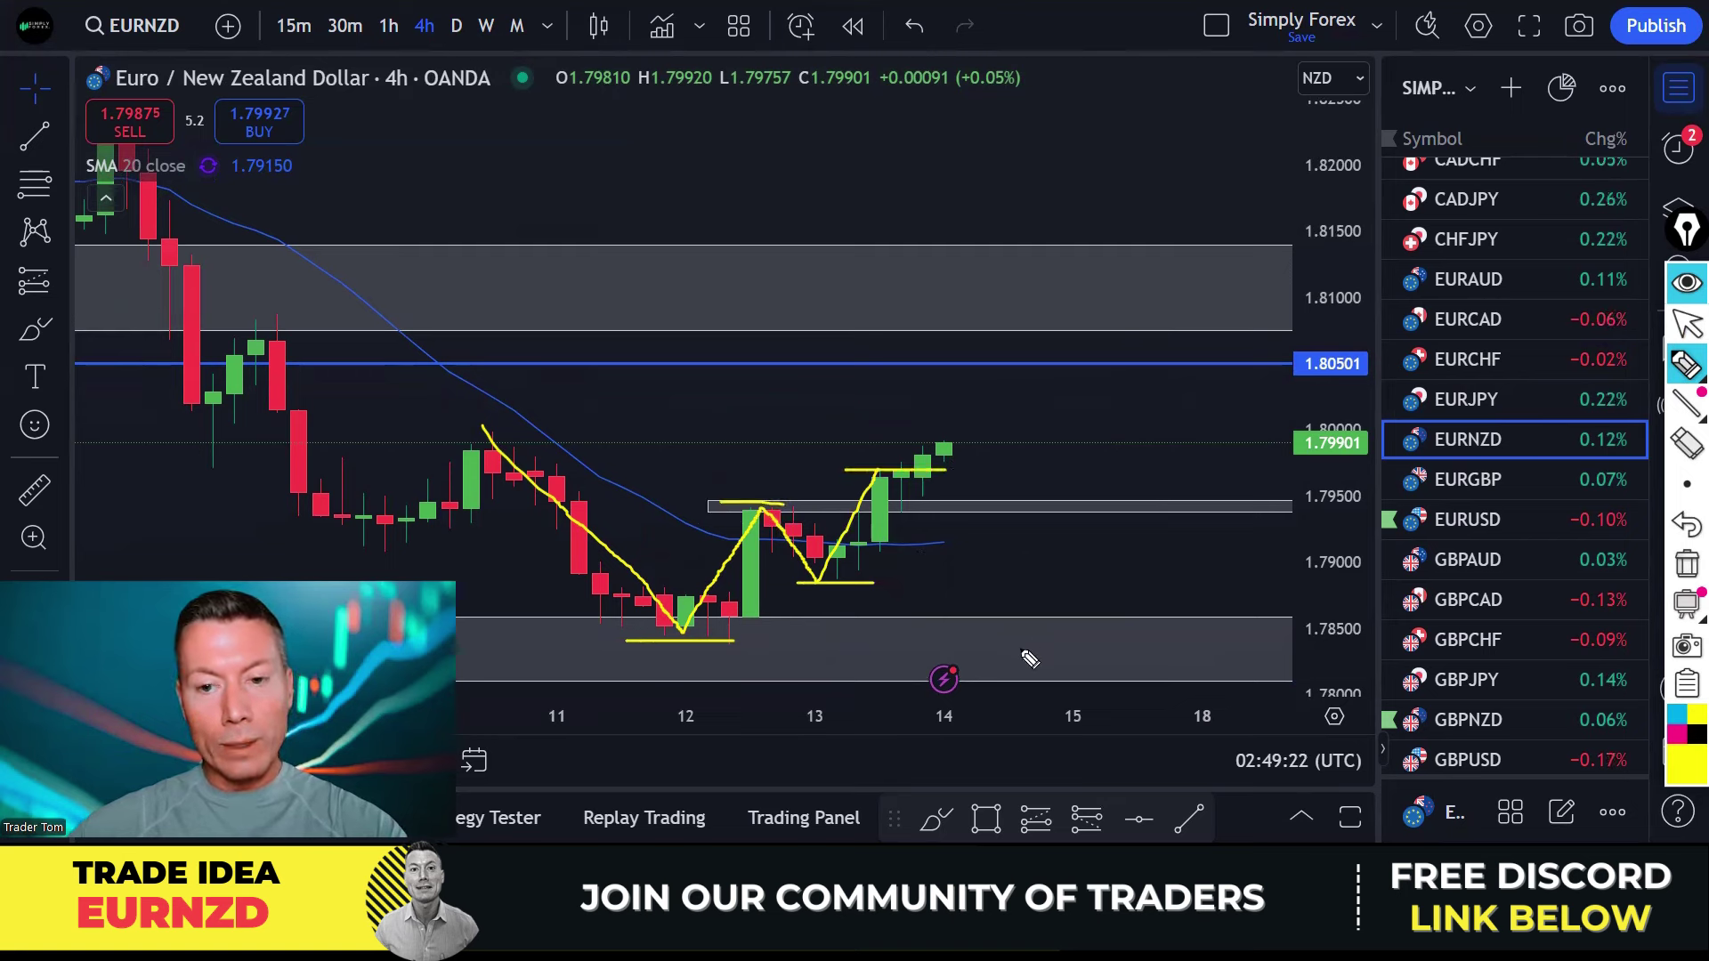
pyautogui.click(1687, 564)
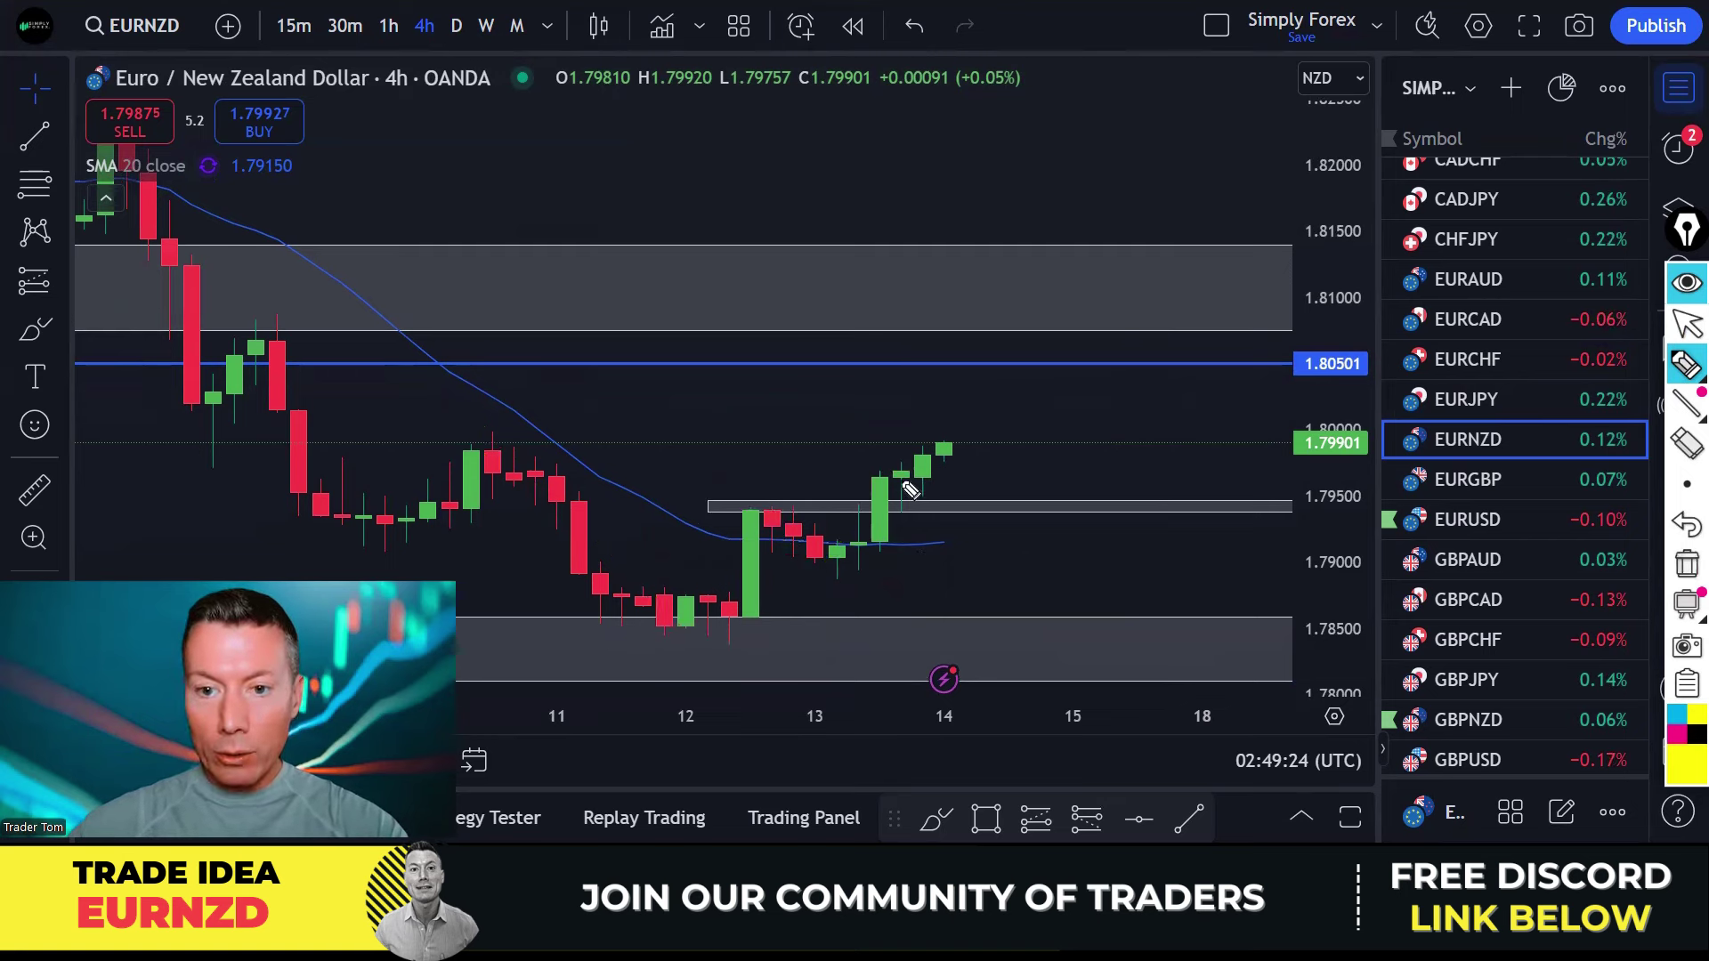
# Sketch a pullback into the circled zone near 1.795 with an arrow up to 1.80501, underline the latest 4-hour swing low, and erase everything.
pyautogui.moveTo(930, 451)
pyautogui.mouseDown()
pyautogui.moveTo(994, 513)
pyautogui.moveTo(963, 497)
pyautogui.moveTo(998, 504)
pyautogui.moveTo(1046, 438)
pyautogui.moveTo(1045, 370)
pyautogui.moveTo(1068, 401)
pyautogui.mouseUp()
pyautogui.moveTo(864, 586); pyautogui.dragTo(806, 587)
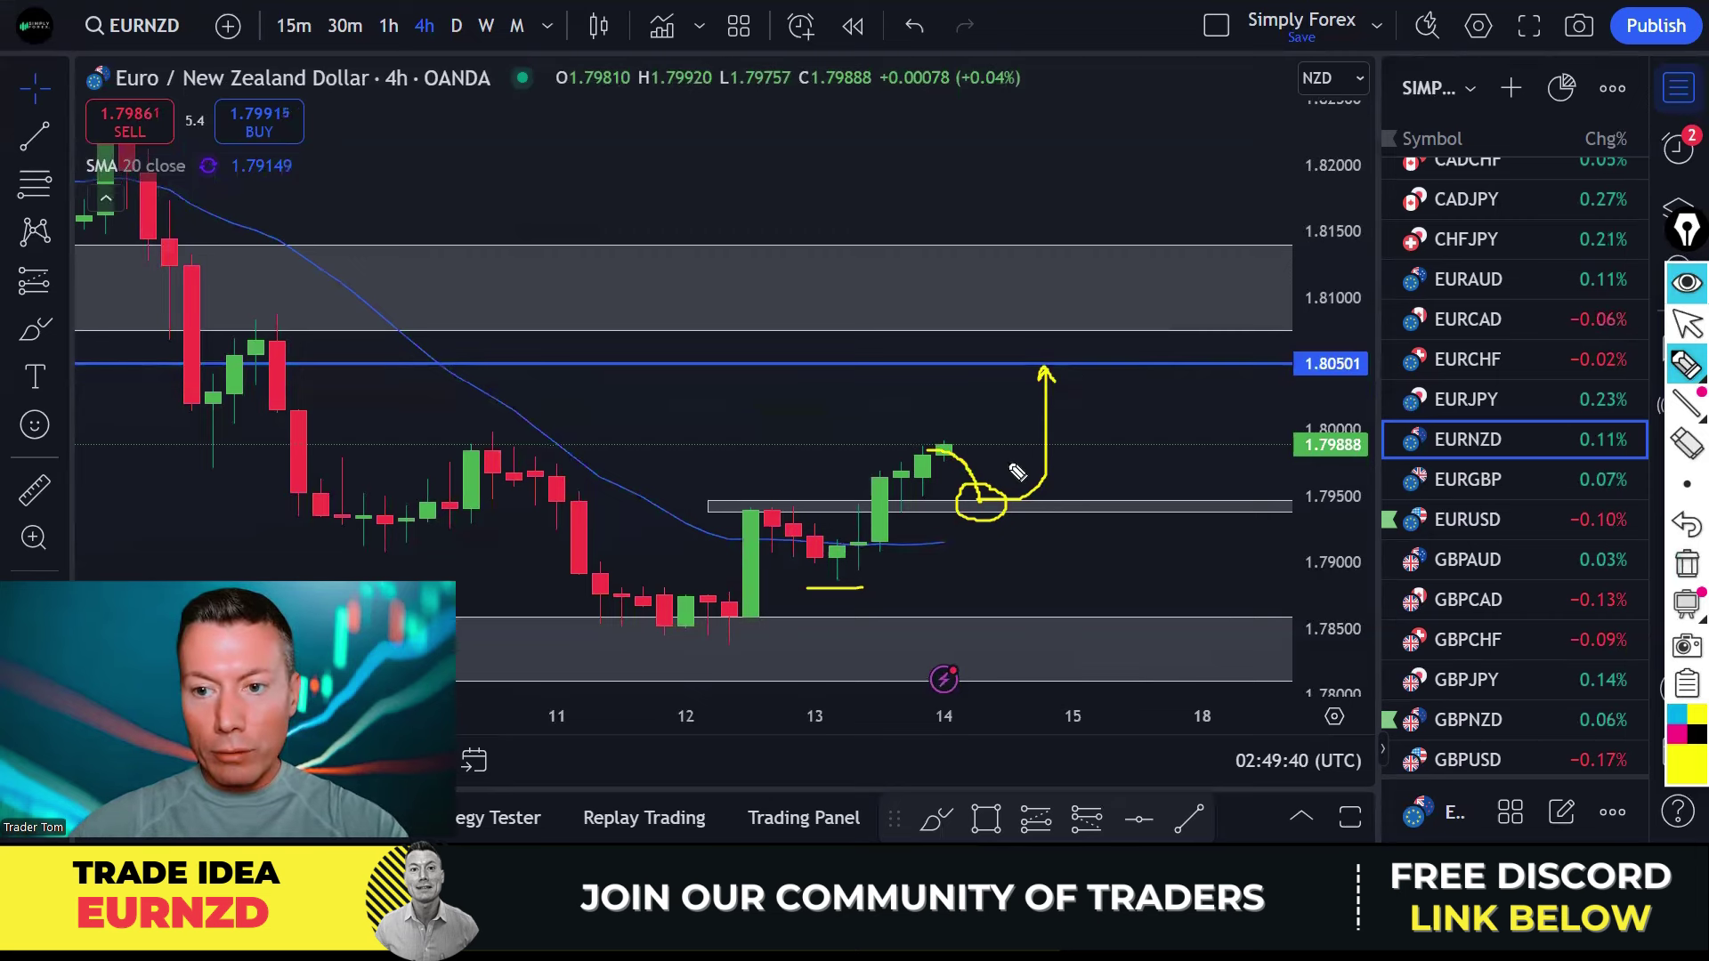
pyautogui.click(1687, 563)
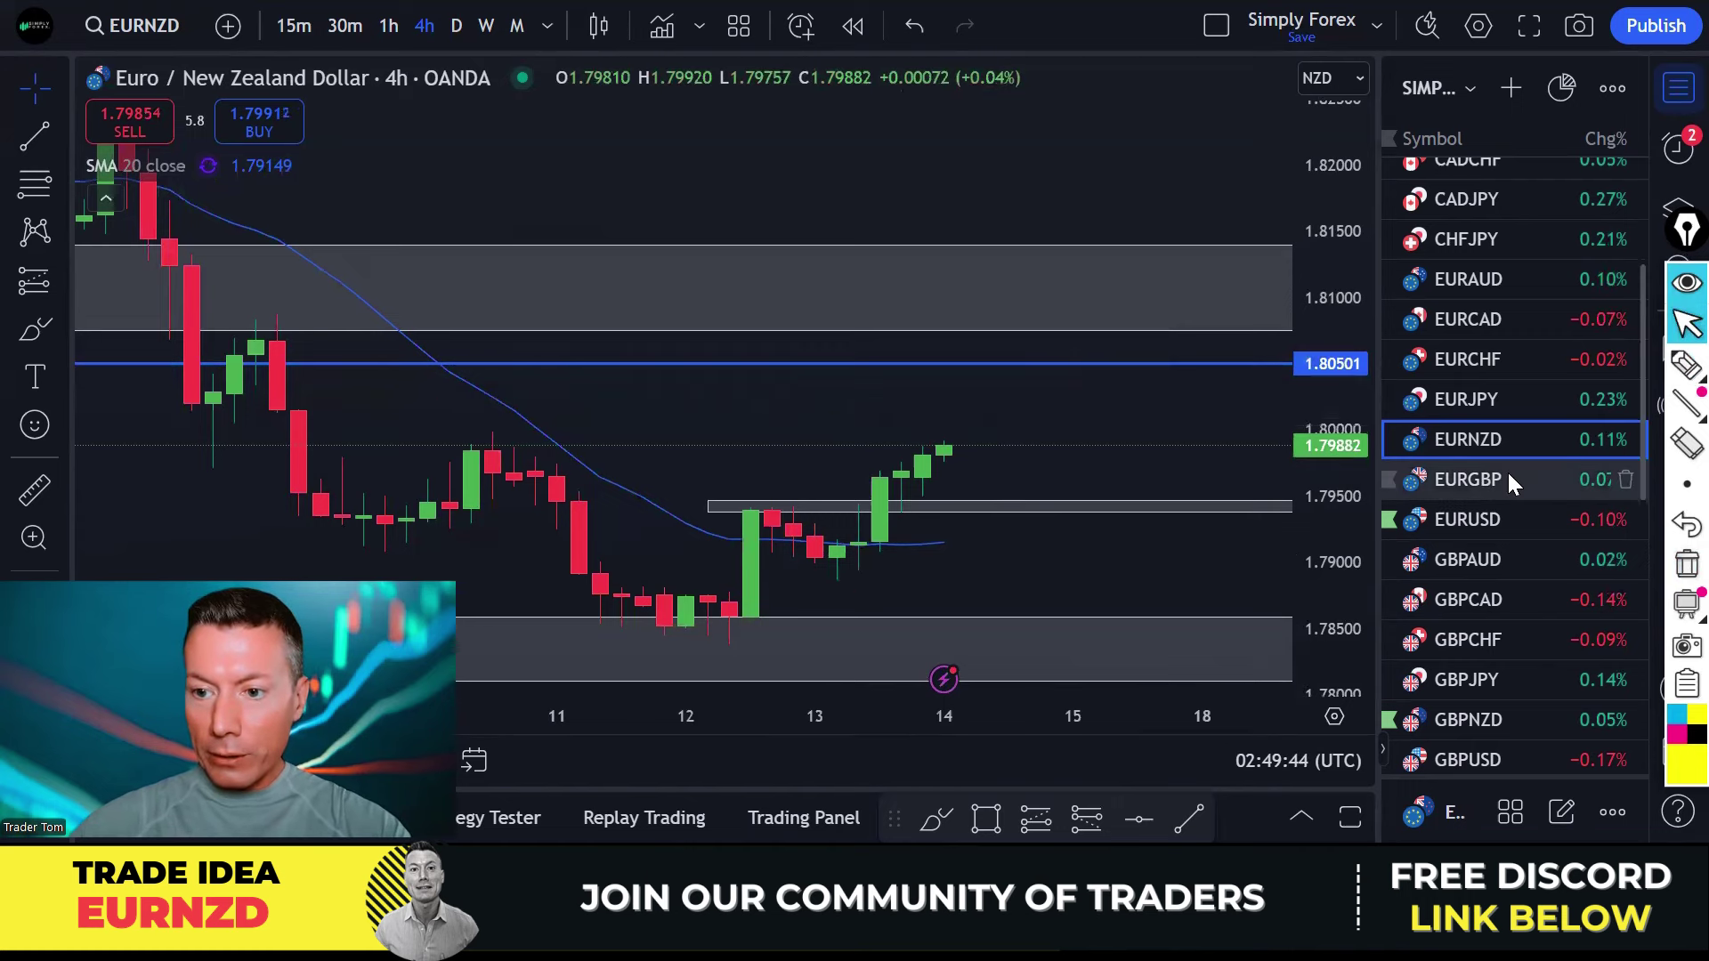
# Open the GBPCAD pair from the watchlist on the daily timeframe, show its history back to September, and activate the annotation pen.
pyautogui.scroll(-3, 1507, 471)
pyautogui.scroll(-3, 1505, 470)
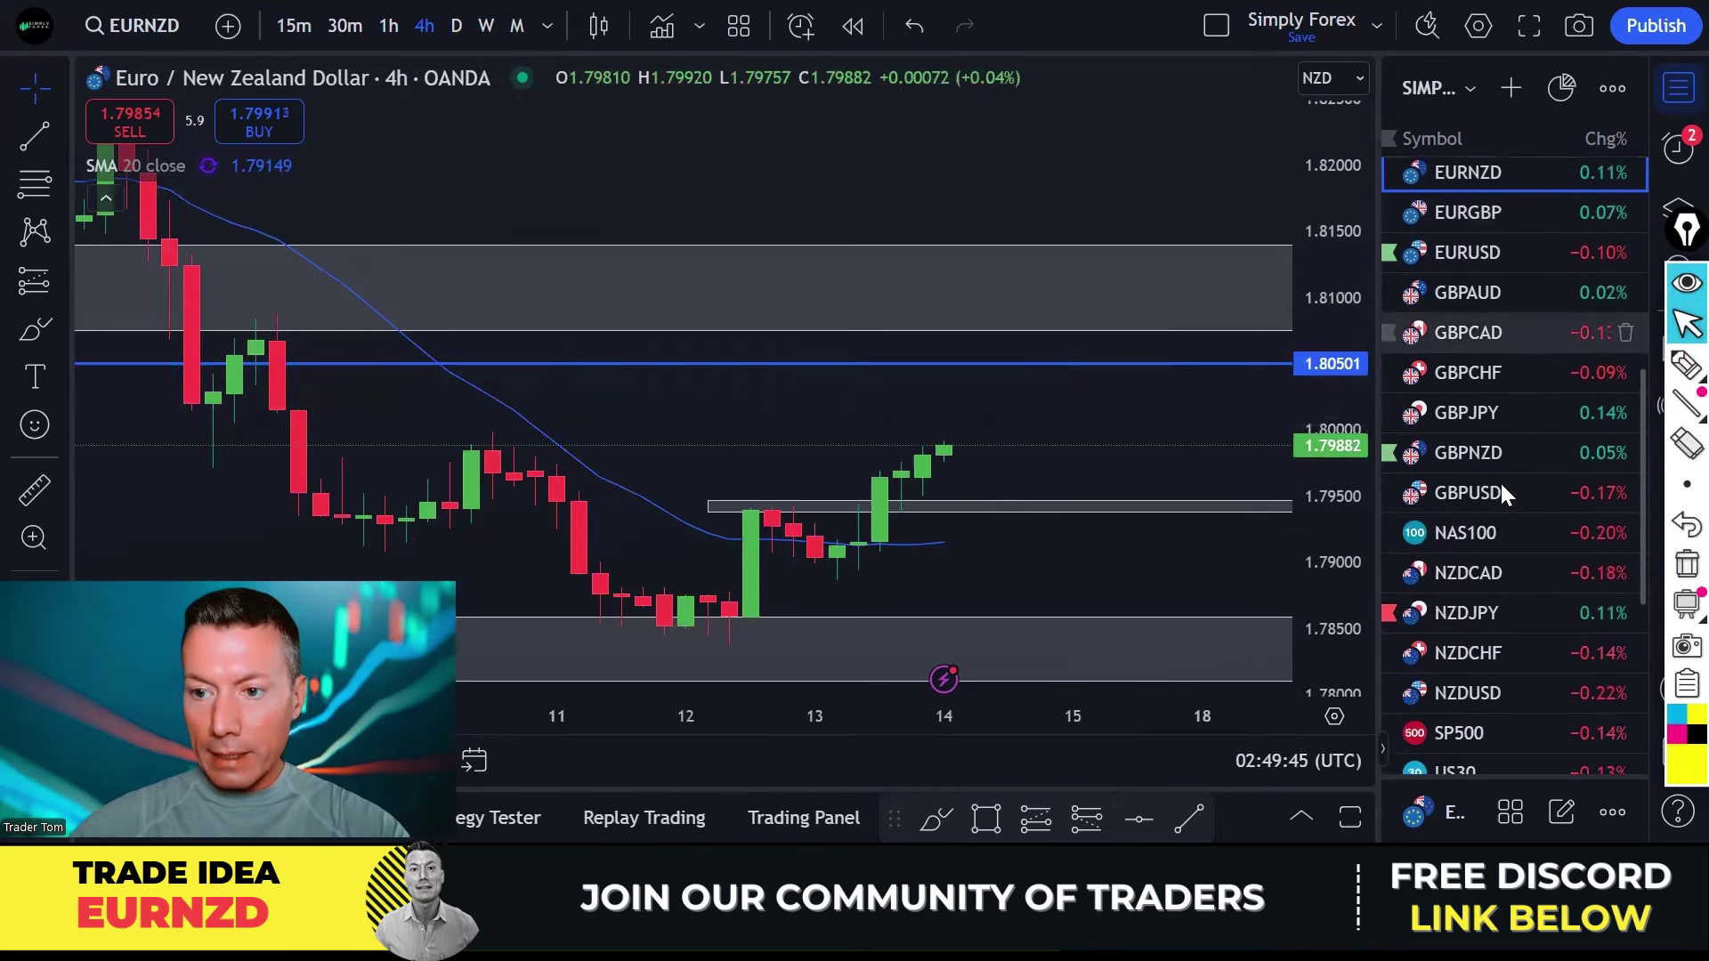
pyautogui.click(1467, 335)
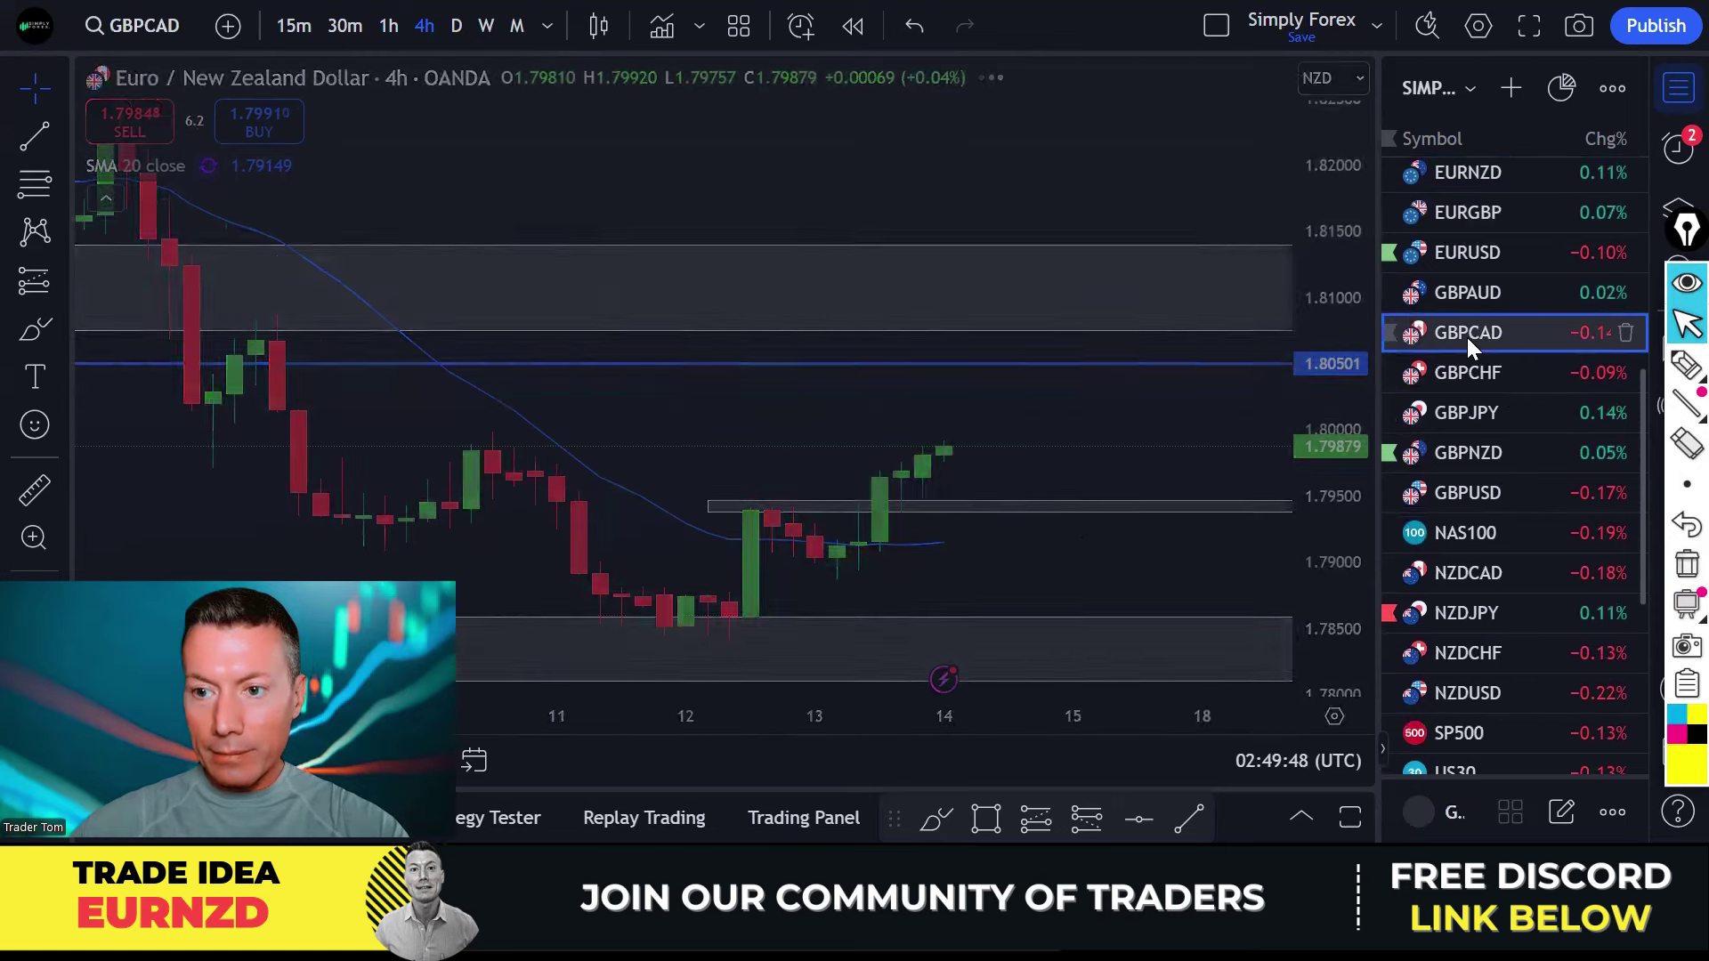
pyautogui.click(456, 25)
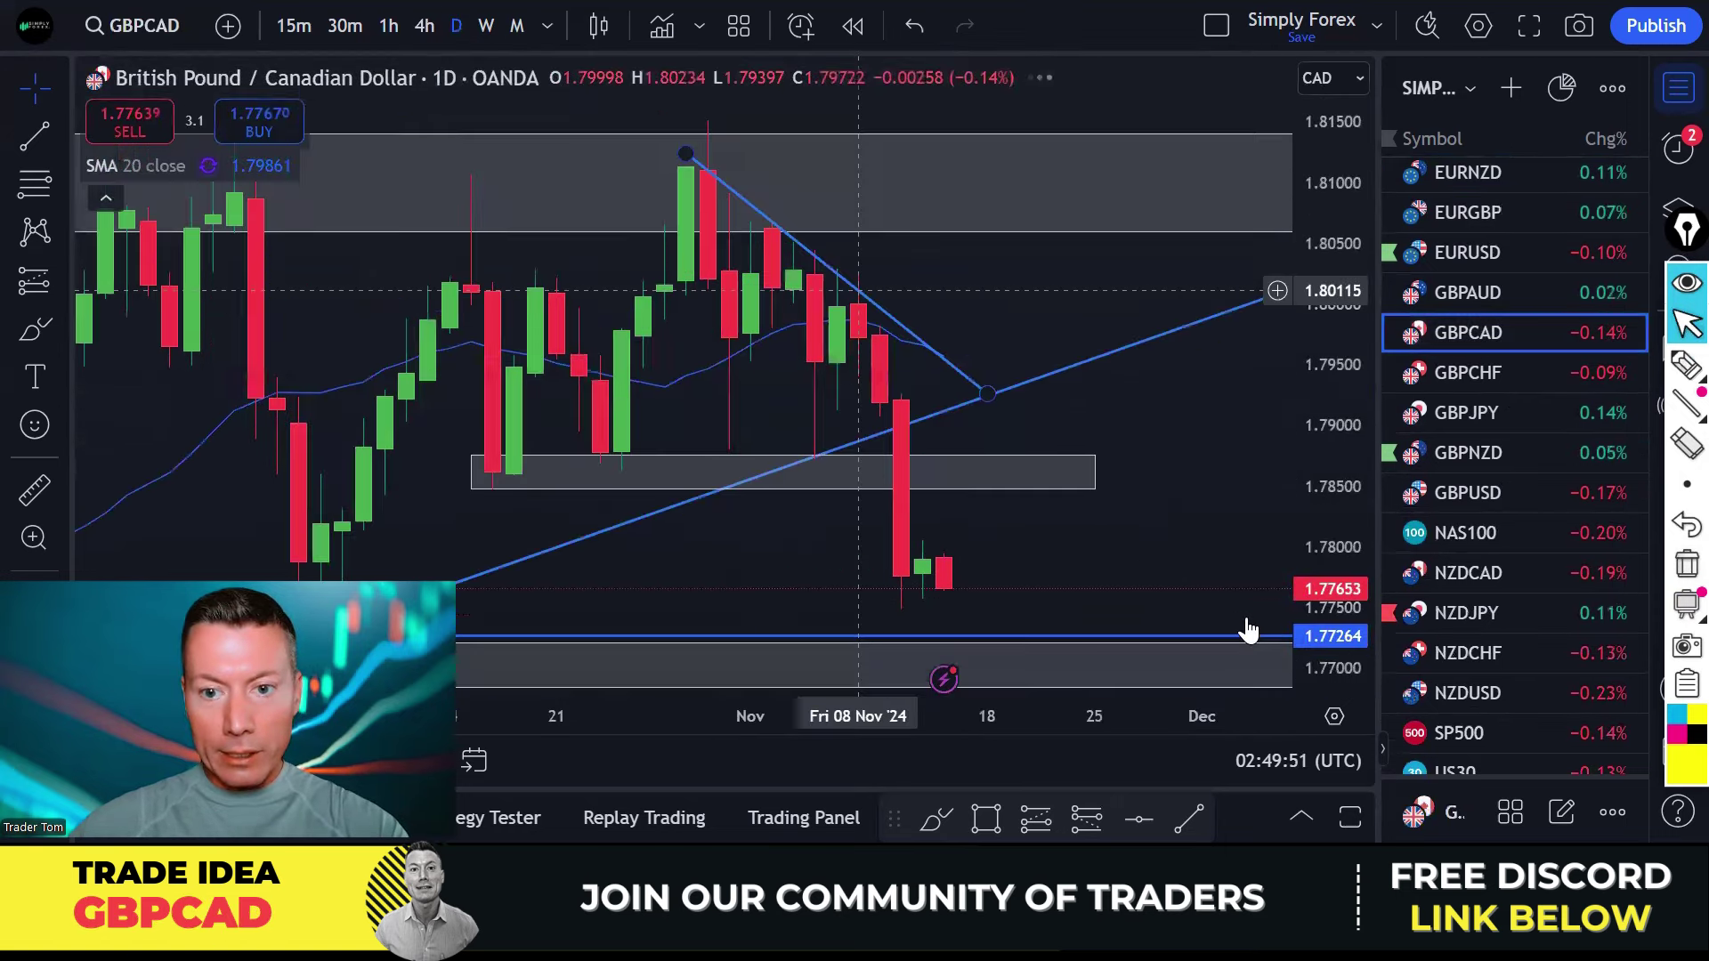
pyautogui.scroll(-3, 1086, 418)
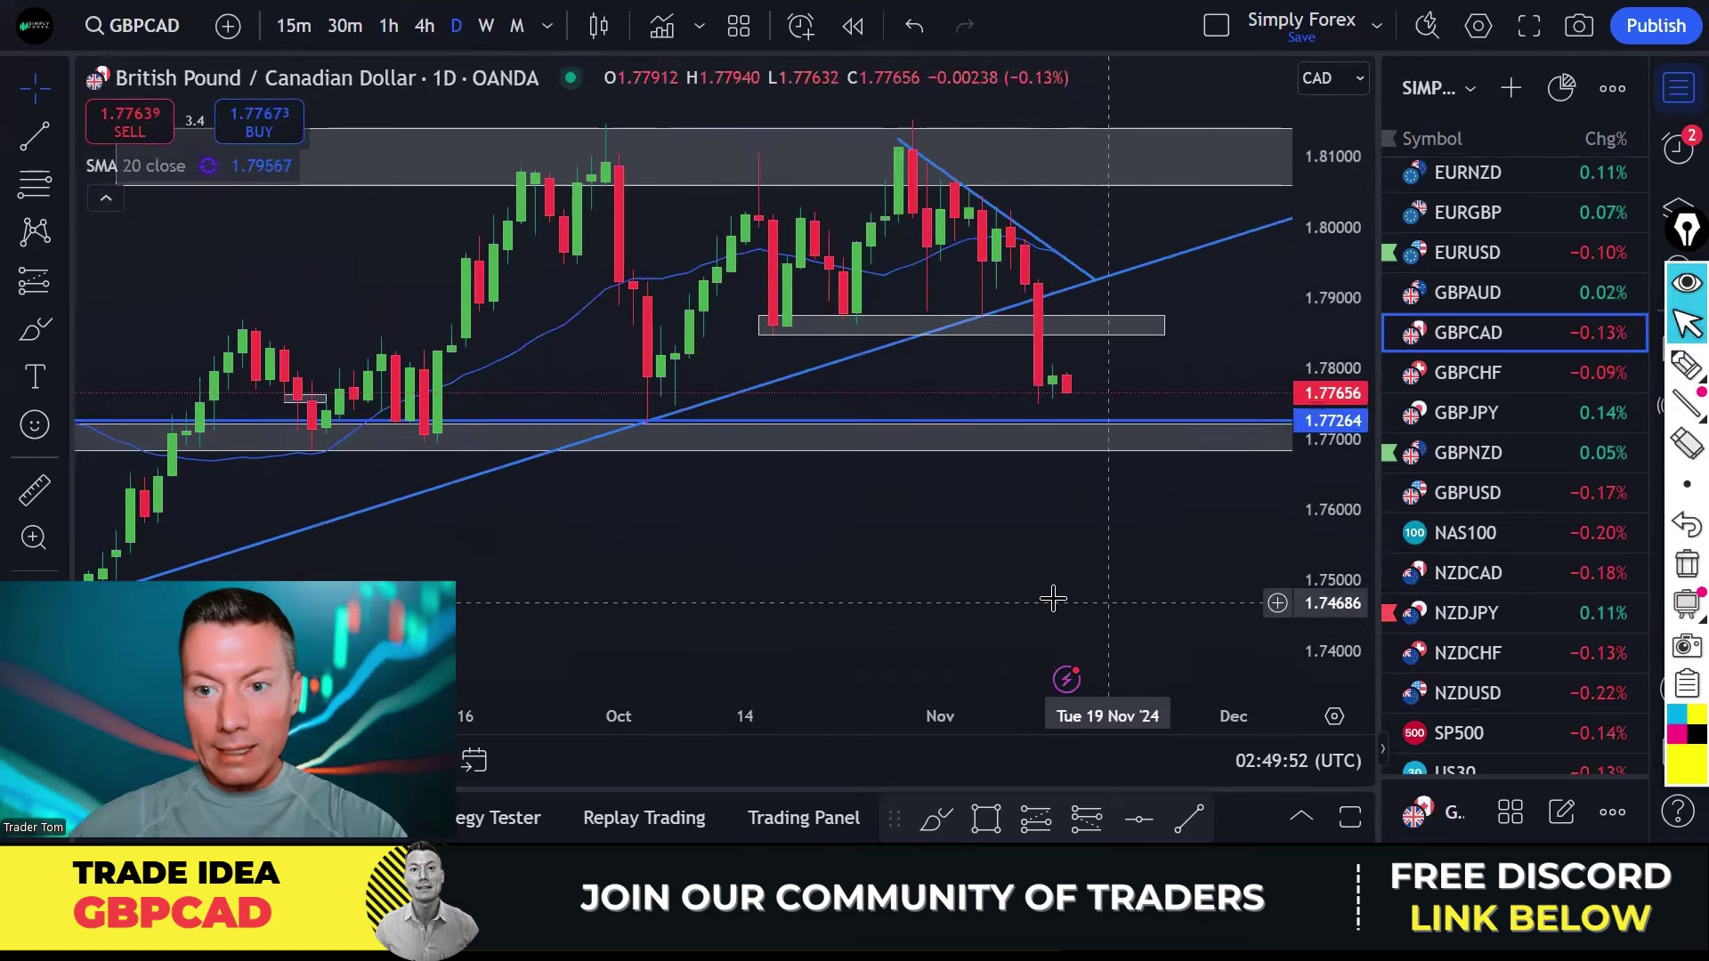
pyautogui.click(1685, 365)
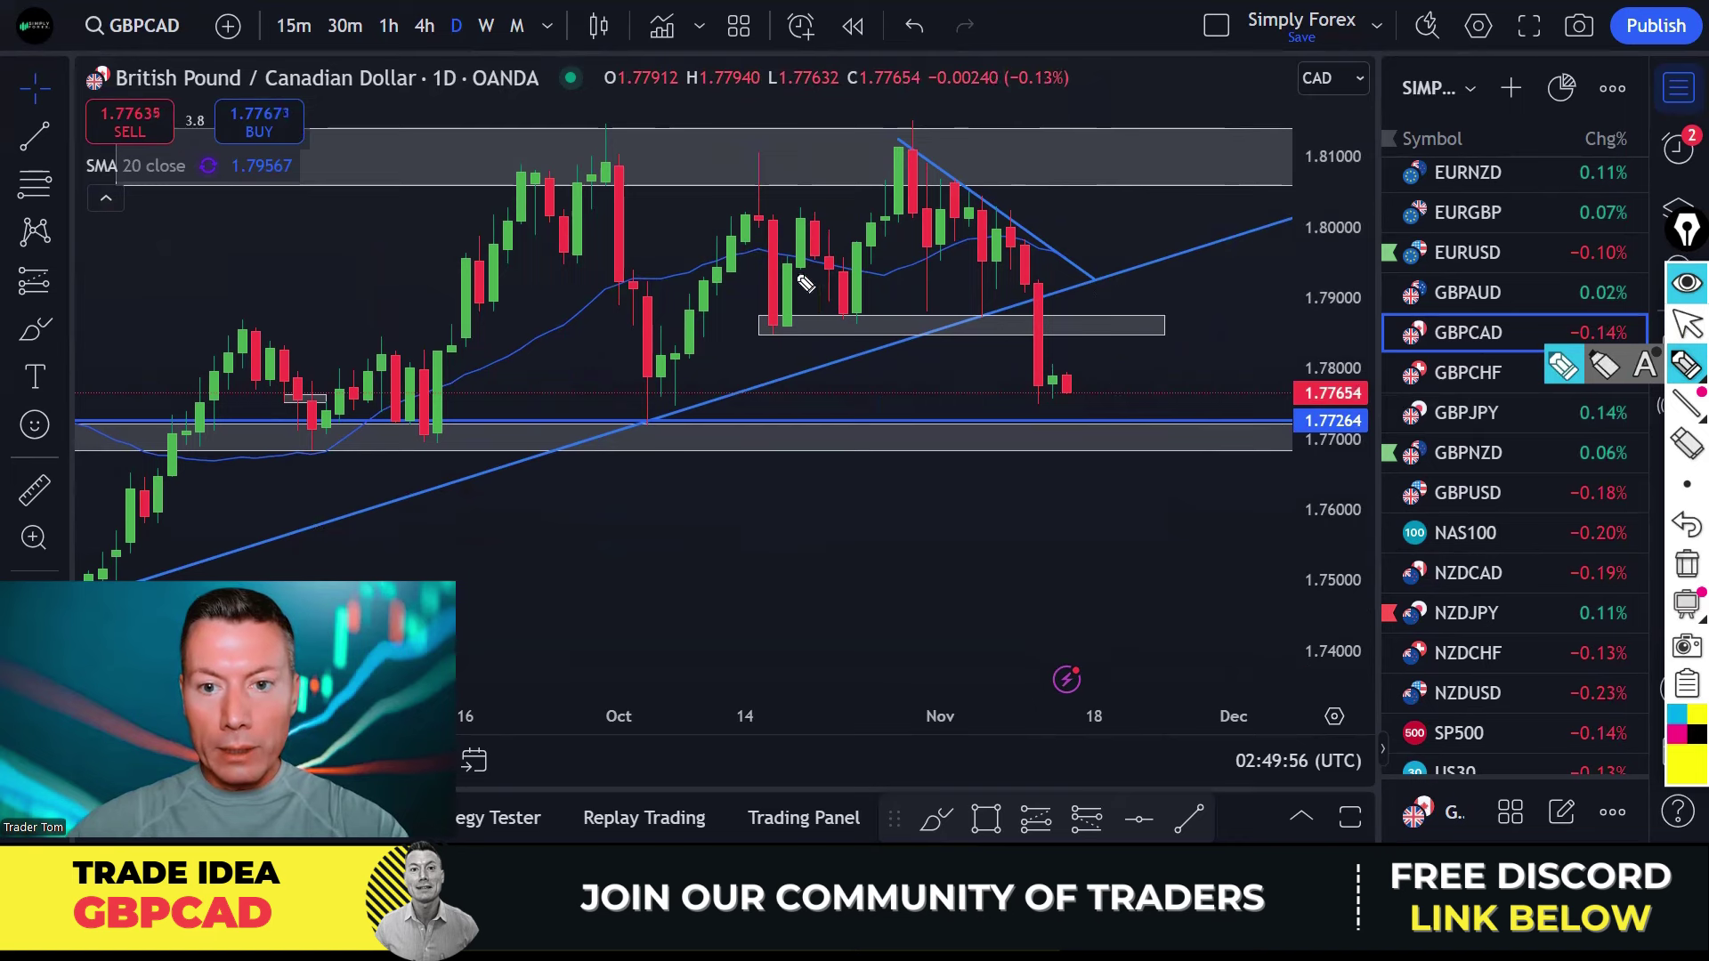
# Trace the daily GBPCAD swings above the 1.785–1.788 zone and the drop through it, underline the zone, and erase all drawings.
pyautogui.moveTo(785, 321)
pyautogui.mouseDown()
pyautogui.moveTo(816, 237)
pyautogui.moveTo(876, 290)
pyautogui.moveTo(916, 196)
pyautogui.moveTo(936, 313)
pyautogui.moveTo(963, 197)
pyautogui.moveTo(997, 302)
pyautogui.moveTo(1033, 238)
pyautogui.moveTo(1133, 392)
pyautogui.mouseUp()
pyautogui.moveTo(764, 328); pyautogui.dragTo(1043, 327)
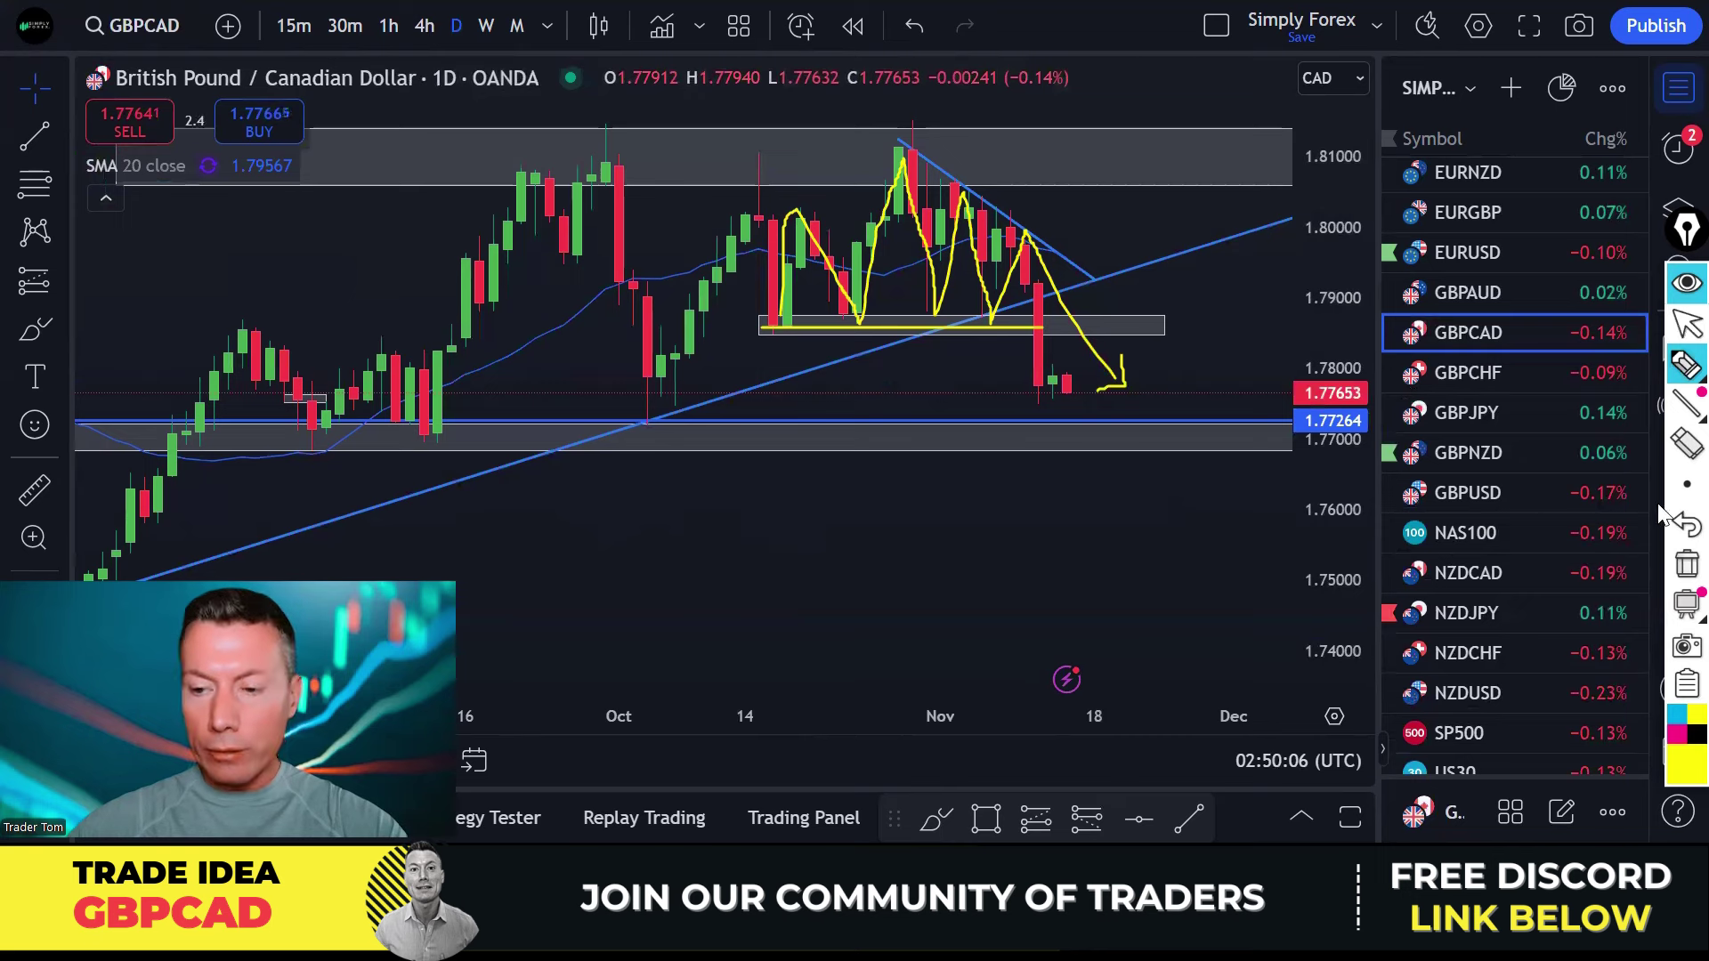
pyautogui.click(1685, 565)
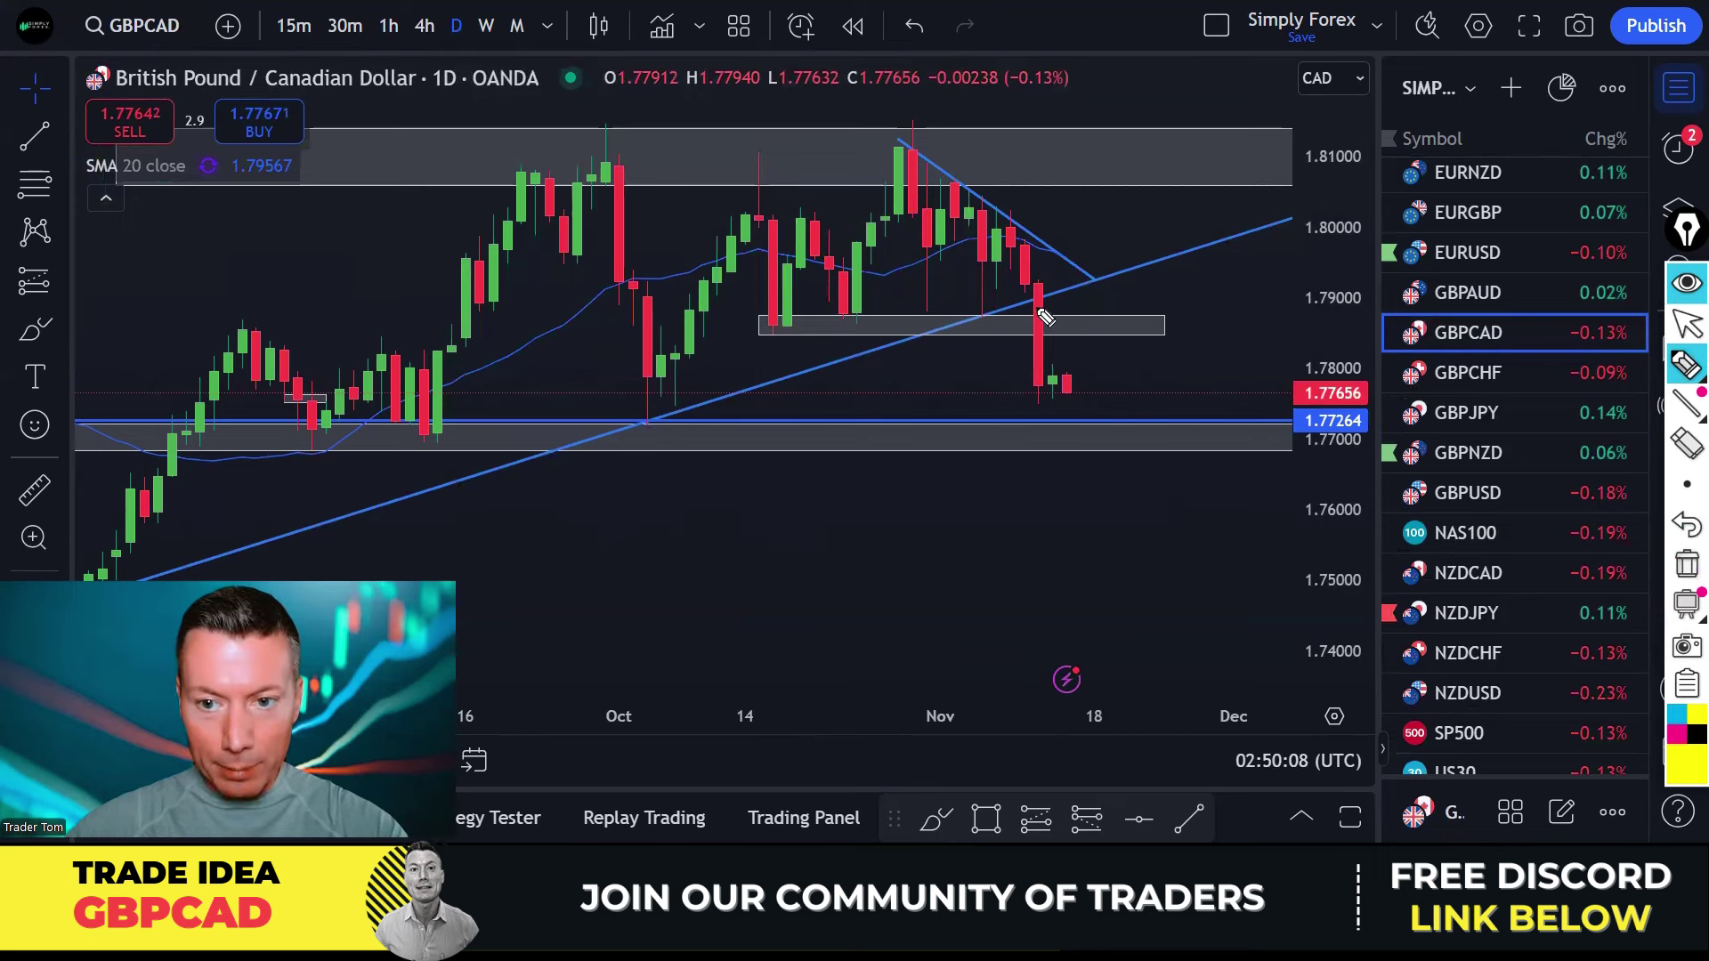
# Mark the daily breakdown and circle the latest candles, erase, circle the early October low, line the 1.770 support zone, and erase again.
pyautogui.moveTo(1040, 308); pyautogui.dragTo(1061, 398)
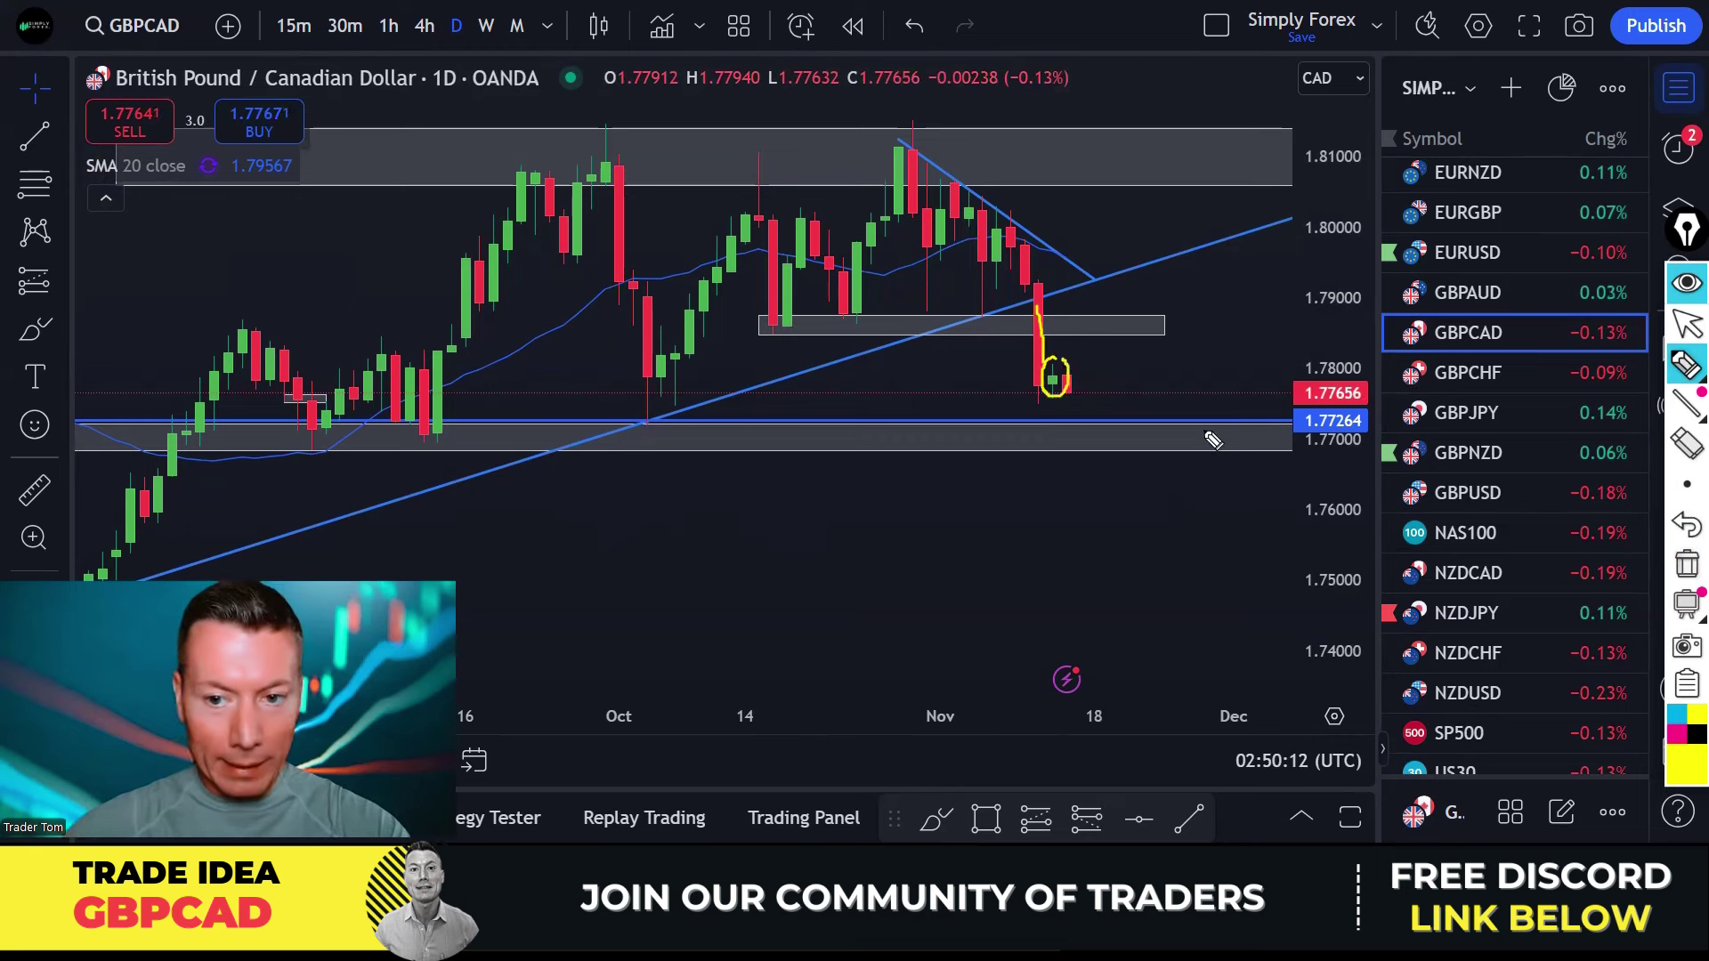
pyautogui.click(1686, 564)
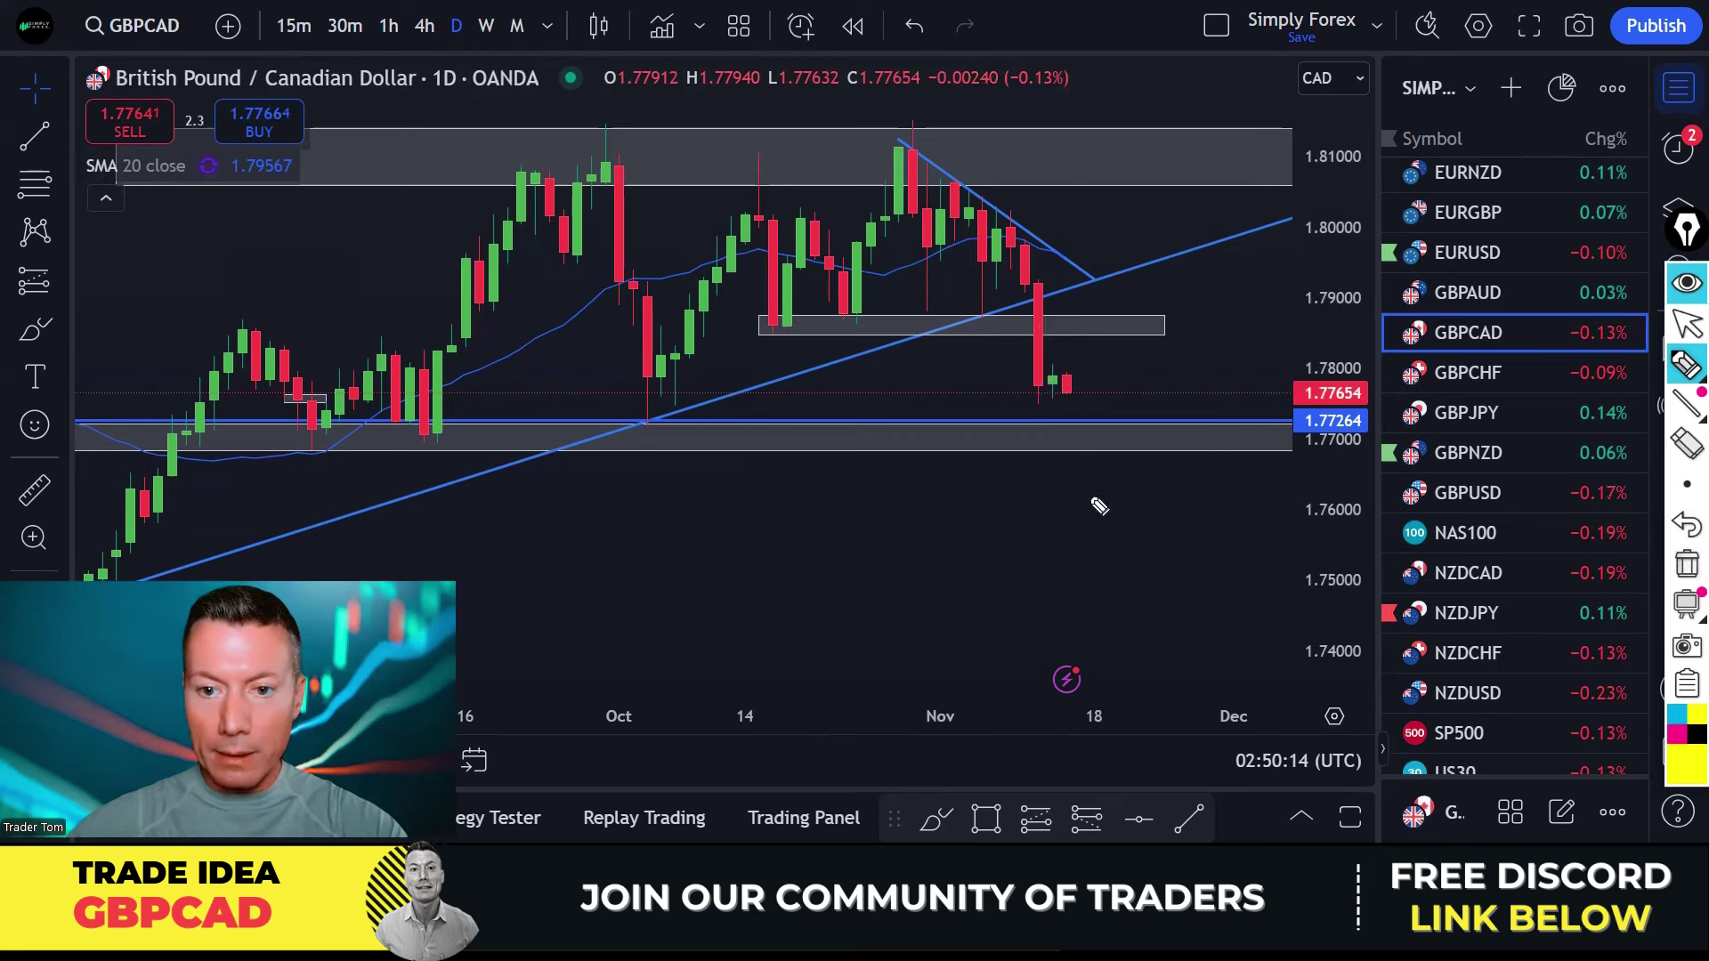
pyautogui.moveTo(665, 412)
pyautogui.mouseDown()
pyautogui.moveTo(630, 420)
pyautogui.moveTo(667, 409)
pyautogui.mouseUp()
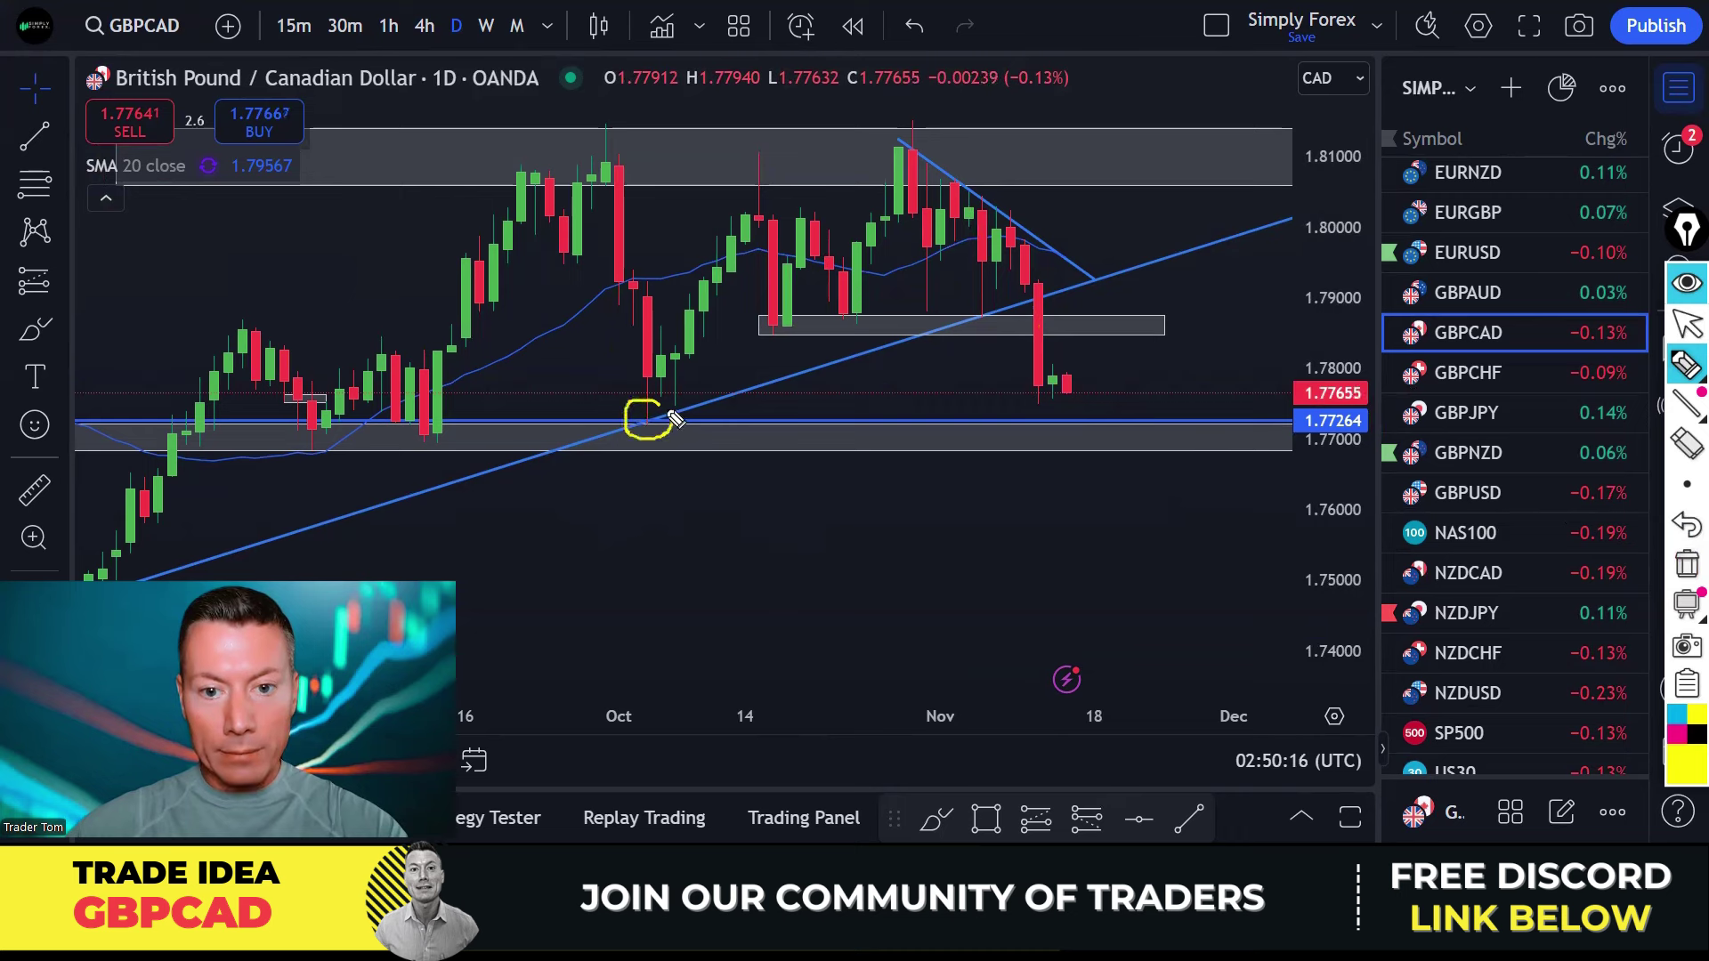
pyautogui.moveTo(862, 434); pyautogui.dragTo(1205, 442)
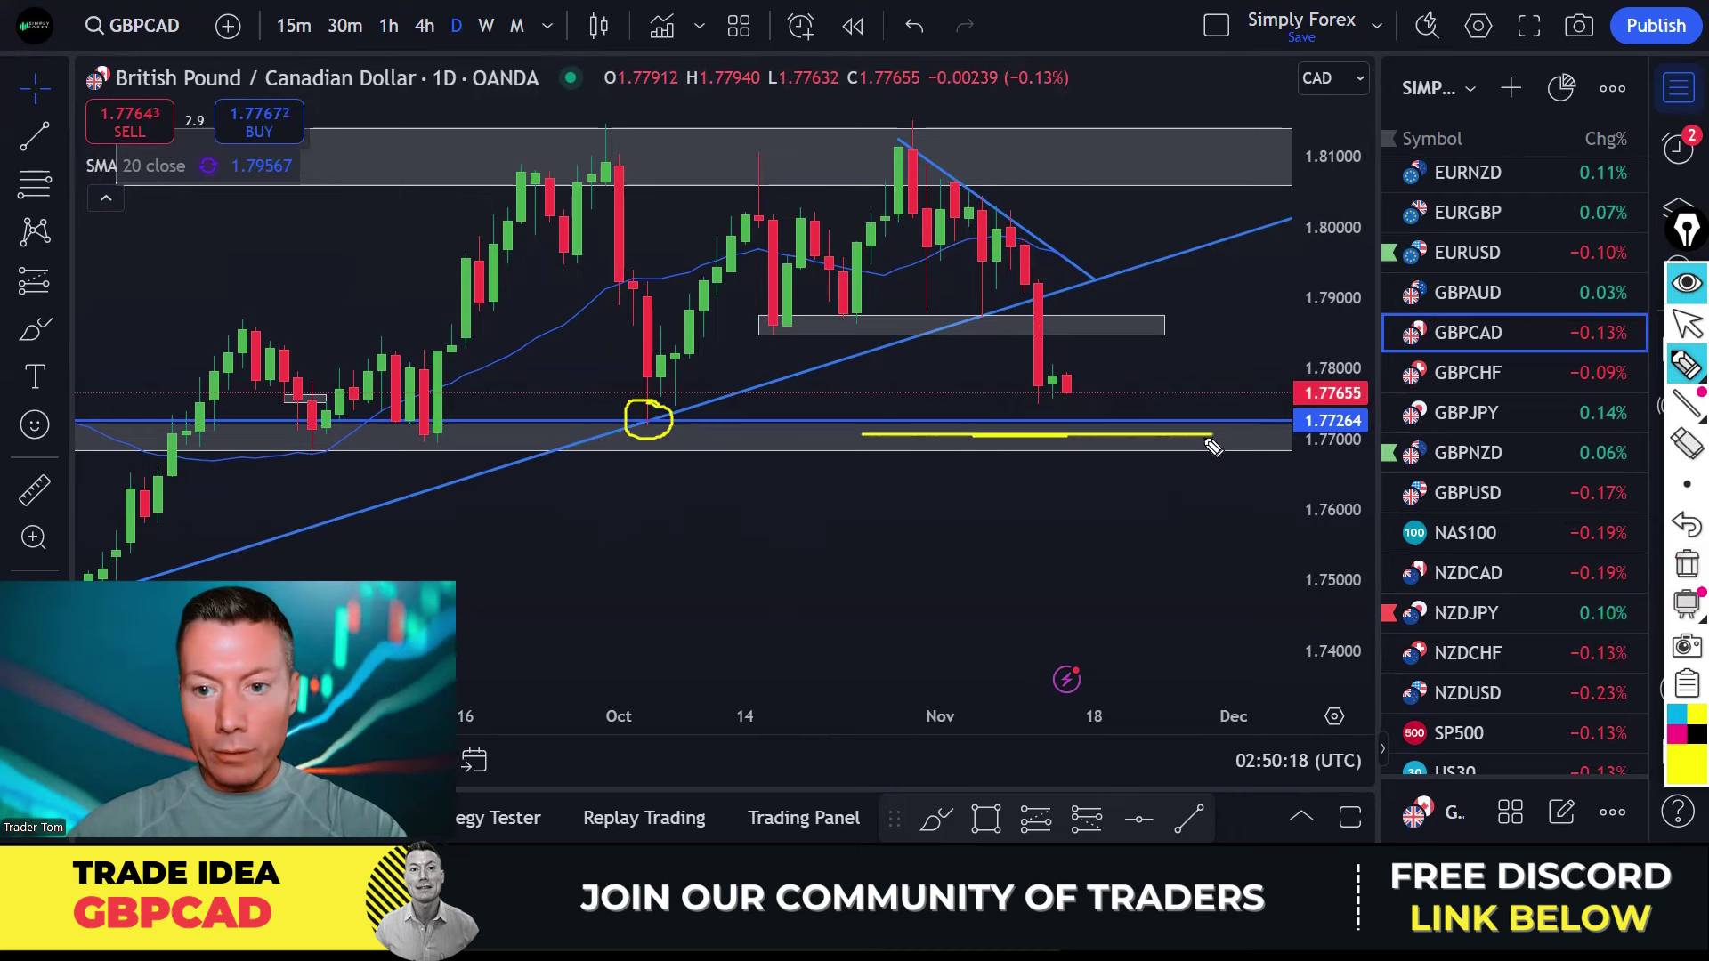
pyautogui.click(1682, 565)
# Switch GBPCAD to the 4-hour timeframe, trace the steep November decline through the grey zone with an arrow, and erase the drawing.
pyautogui.scroll(4, 1175, 290)
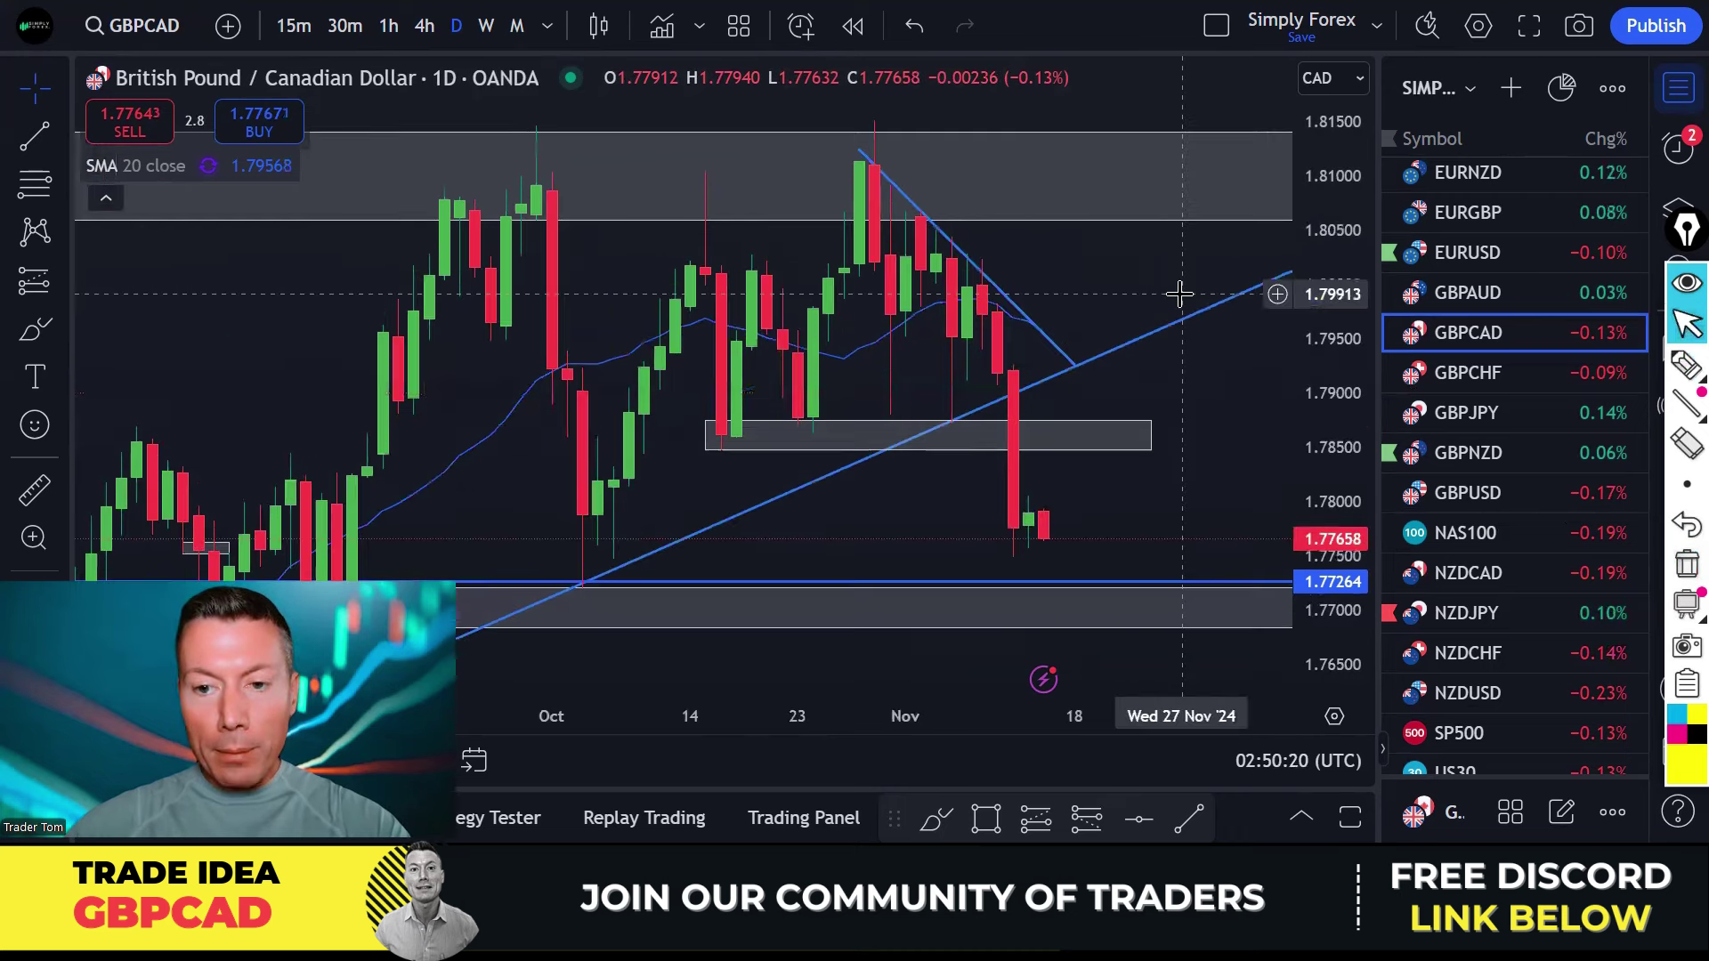
pyautogui.click(419, 28)
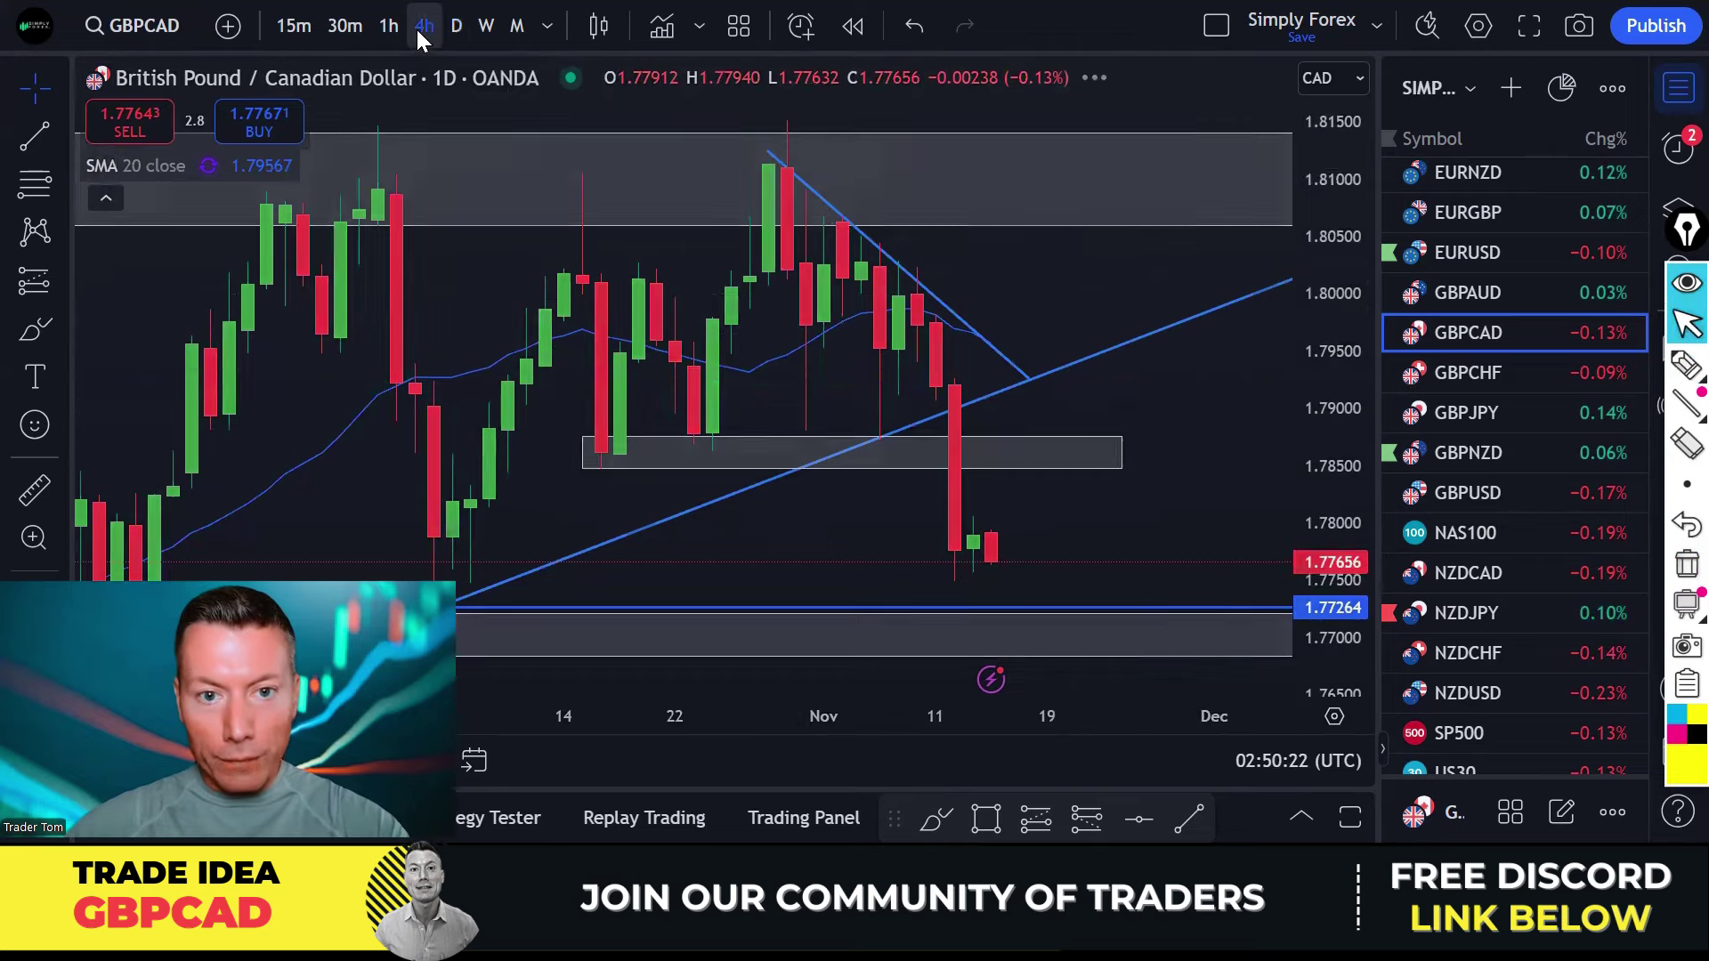
pyautogui.scroll(-5, 1145, 285)
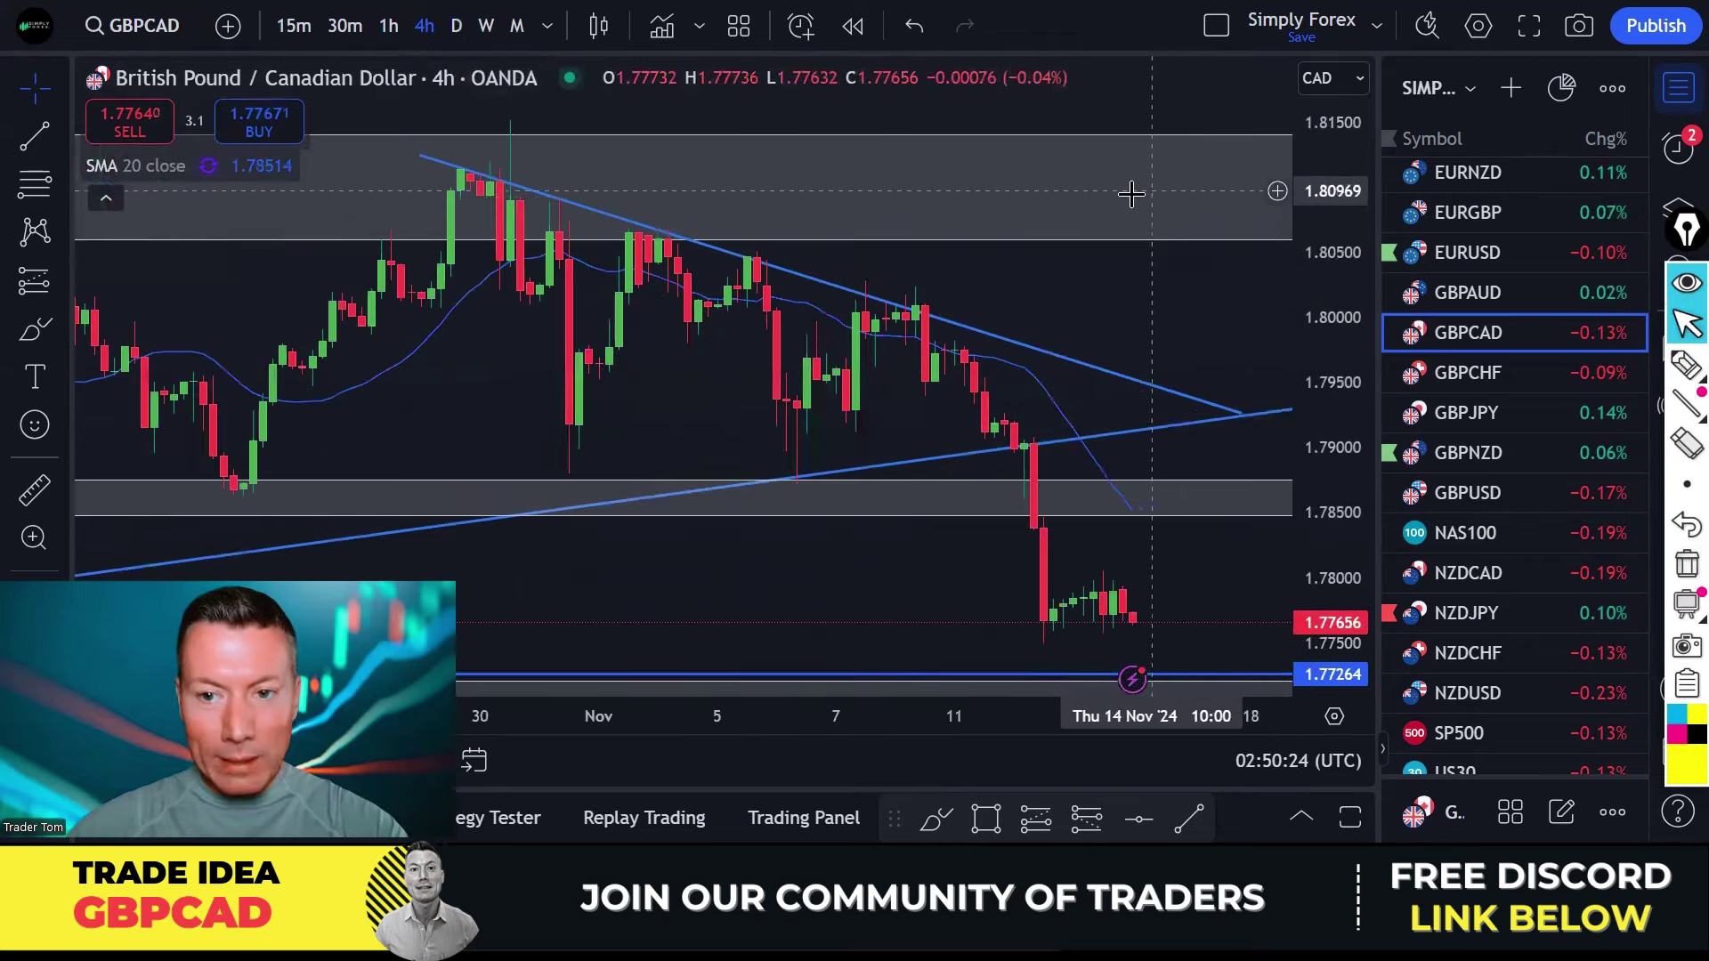
pyautogui.scroll(-1, 1137, 377)
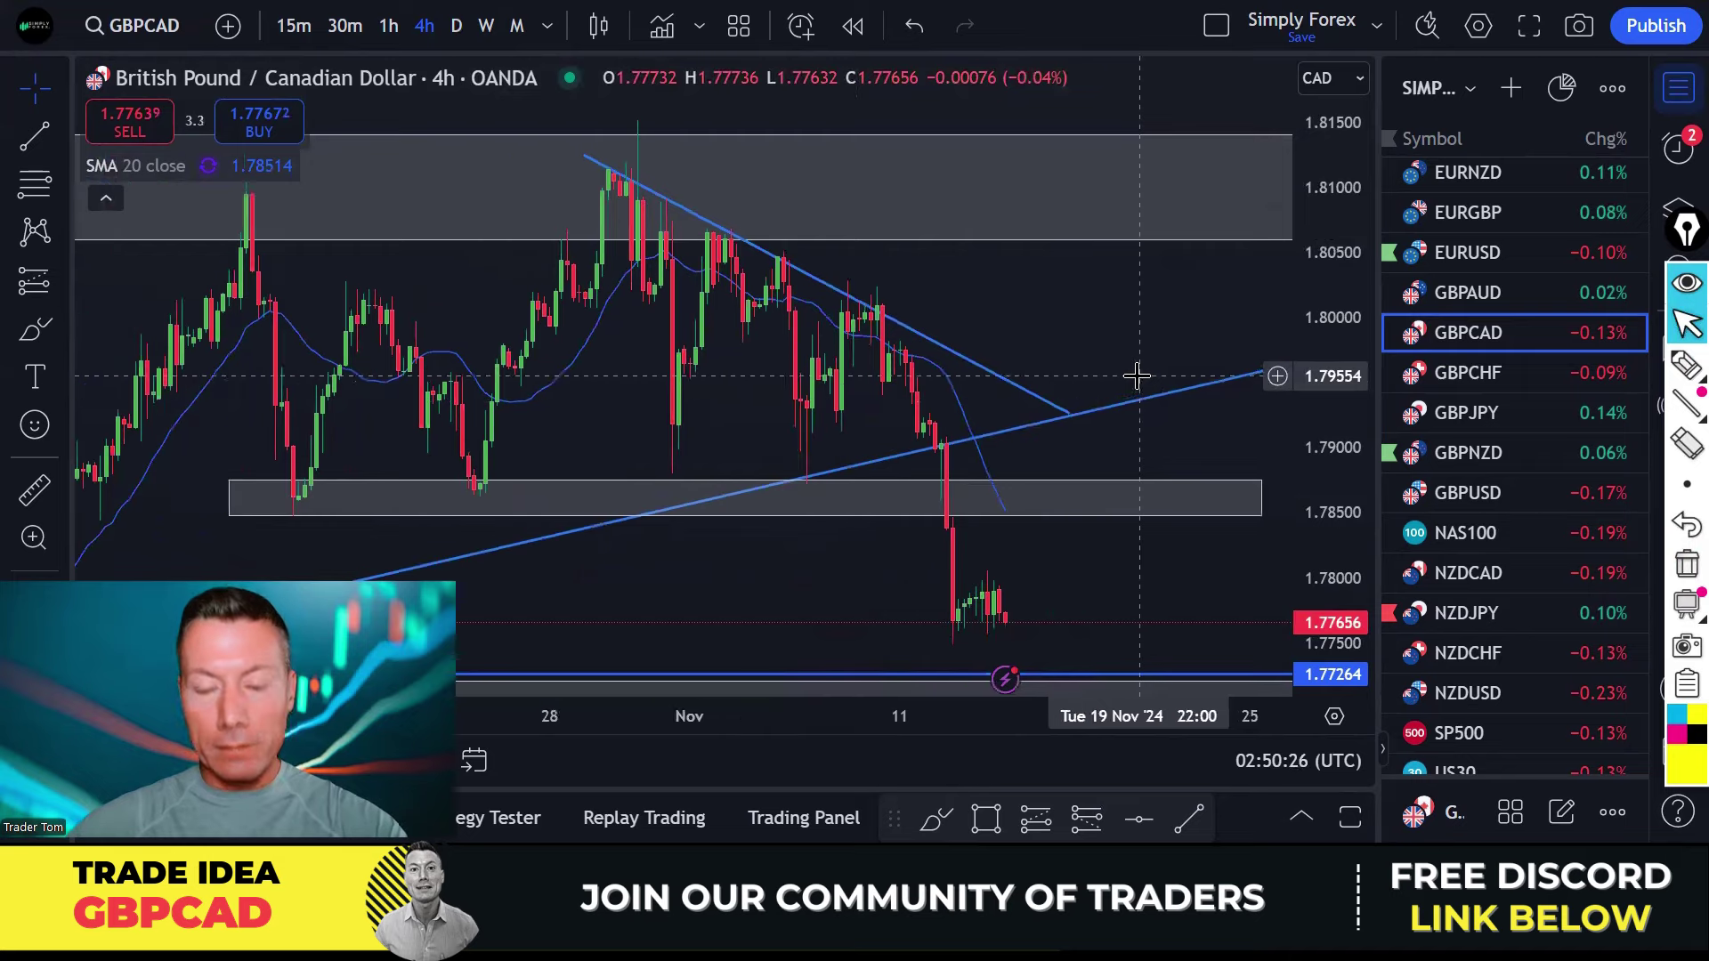
pyautogui.click(1685, 365)
pyautogui.moveTo(877, 349); pyautogui.dragTo(953, 606)
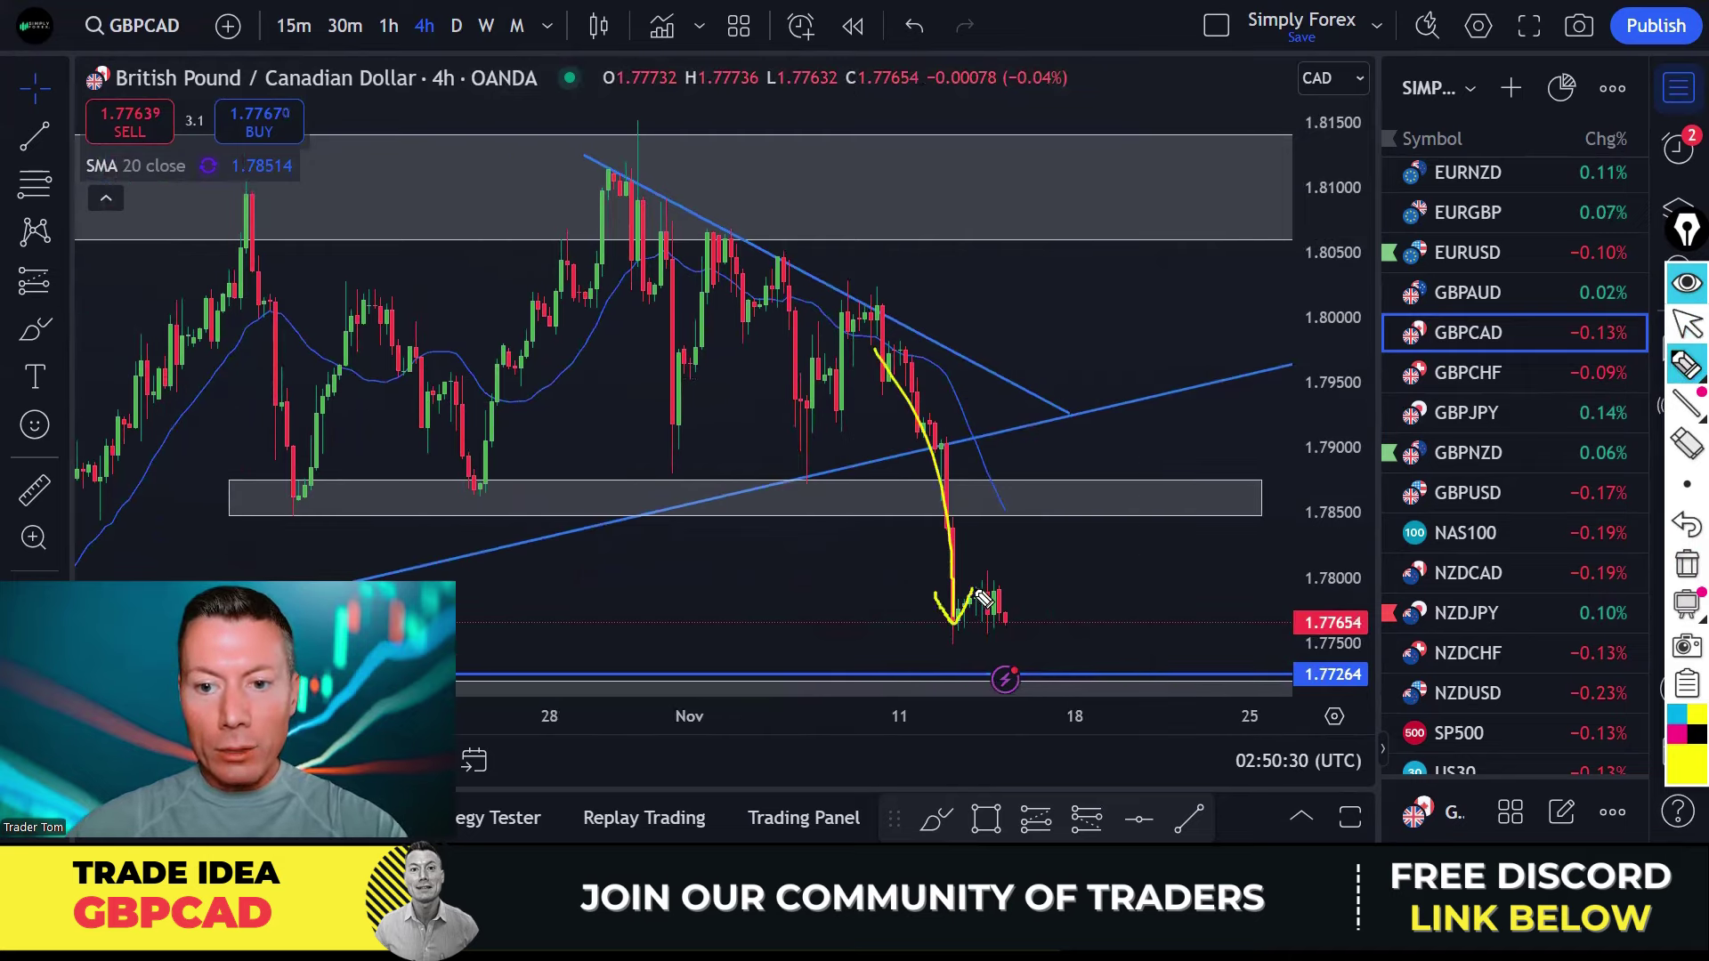
pyautogui.click(1687, 563)
# Sketch a 4-hour pullback to just under the grey zone with a fall to 1.77264, erase it, sketch a shallower-bounce continuation, and erase again.
pyautogui.moveTo(970, 617)
pyautogui.mouseDown()
pyautogui.moveTo(1042, 532)
pyautogui.moveTo(1119, 678)
pyautogui.moveTo(1100, 681)
pyautogui.mouseUp()
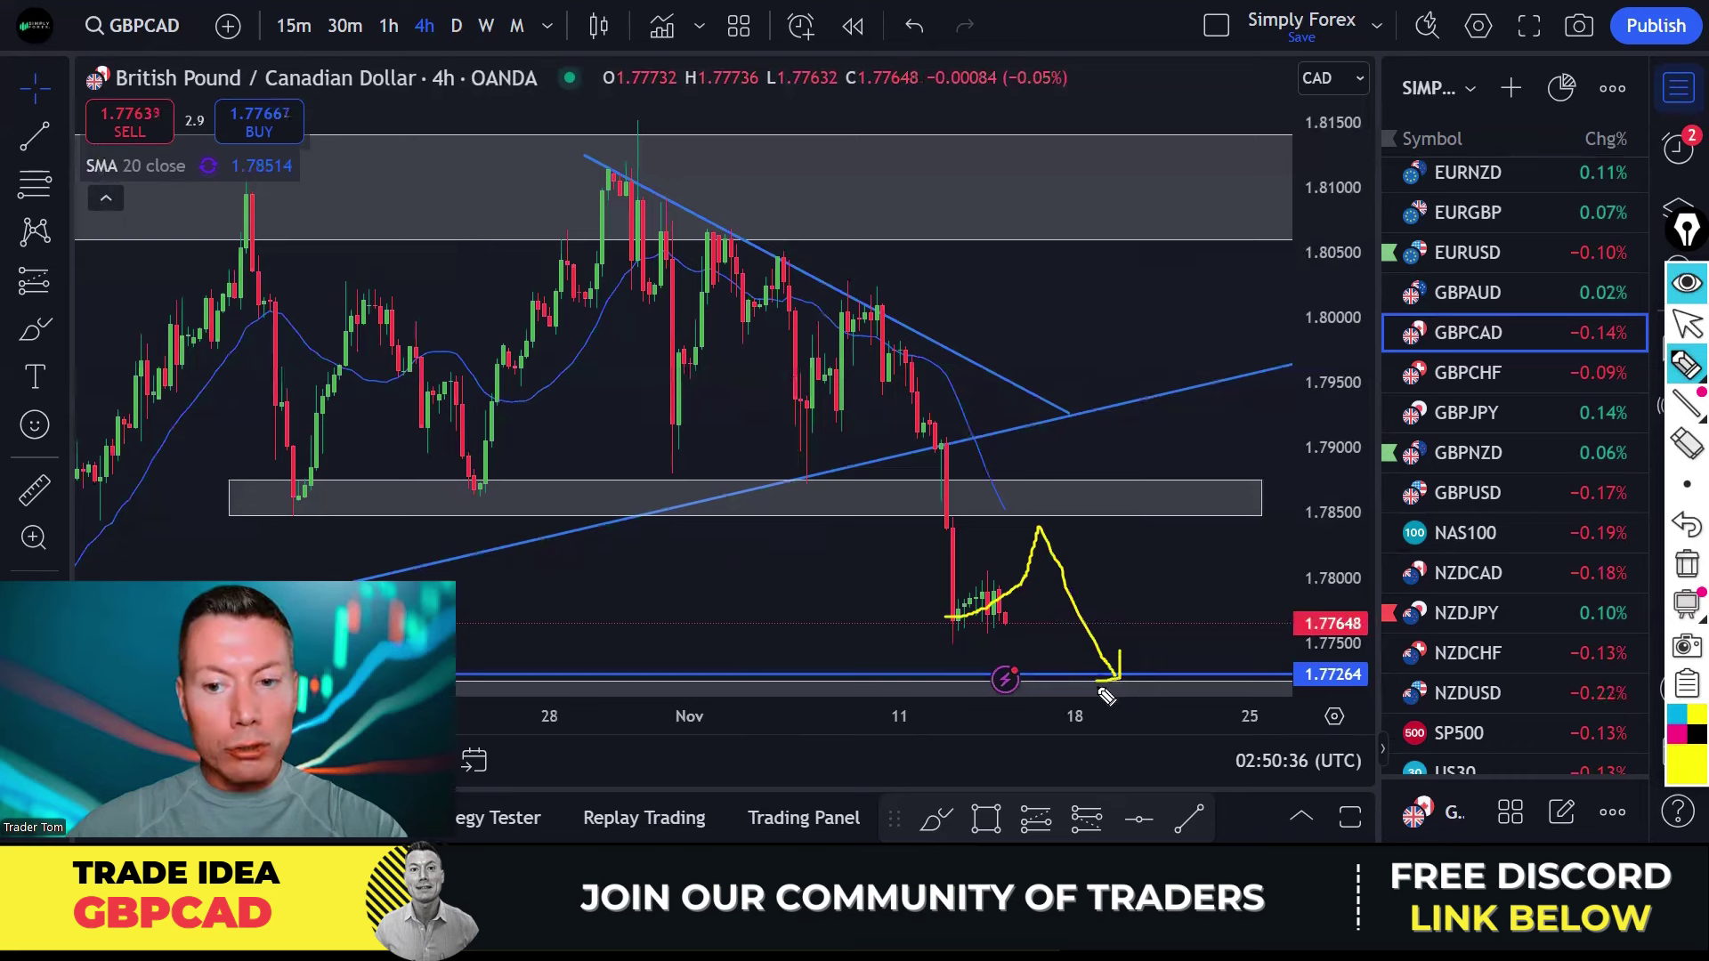
pyautogui.click(1682, 567)
pyautogui.moveTo(943, 450); pyautogui.dragTo(1010, 698)
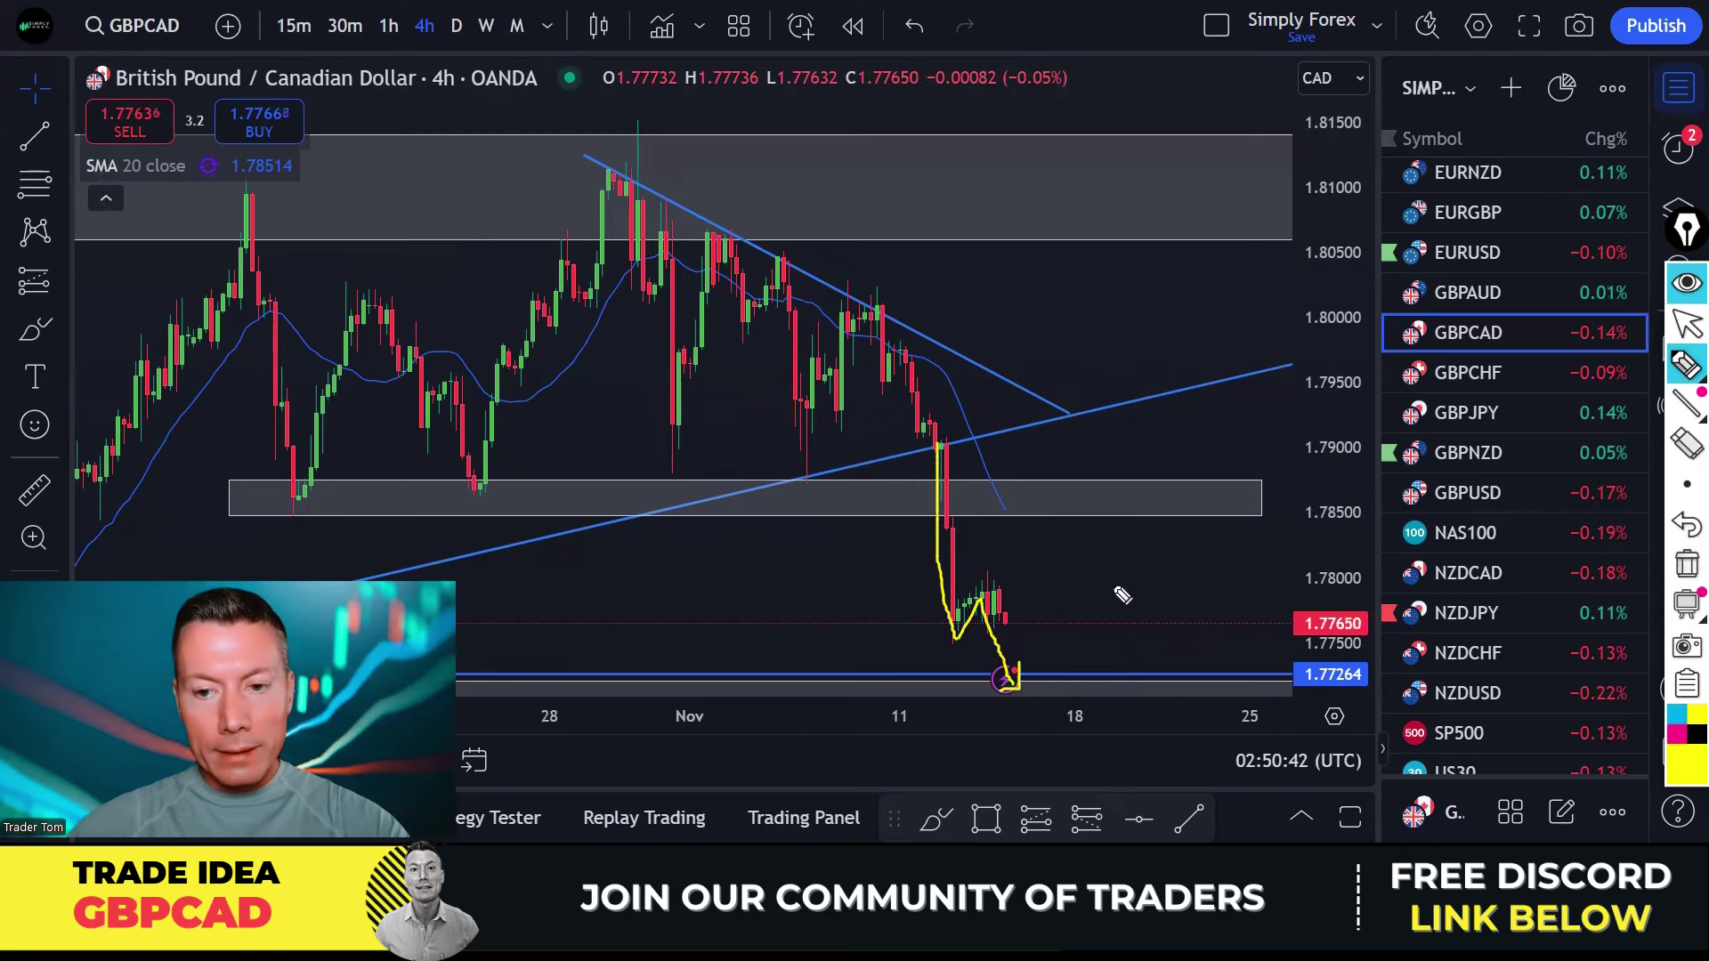
pyautogui.click(1687, 567)
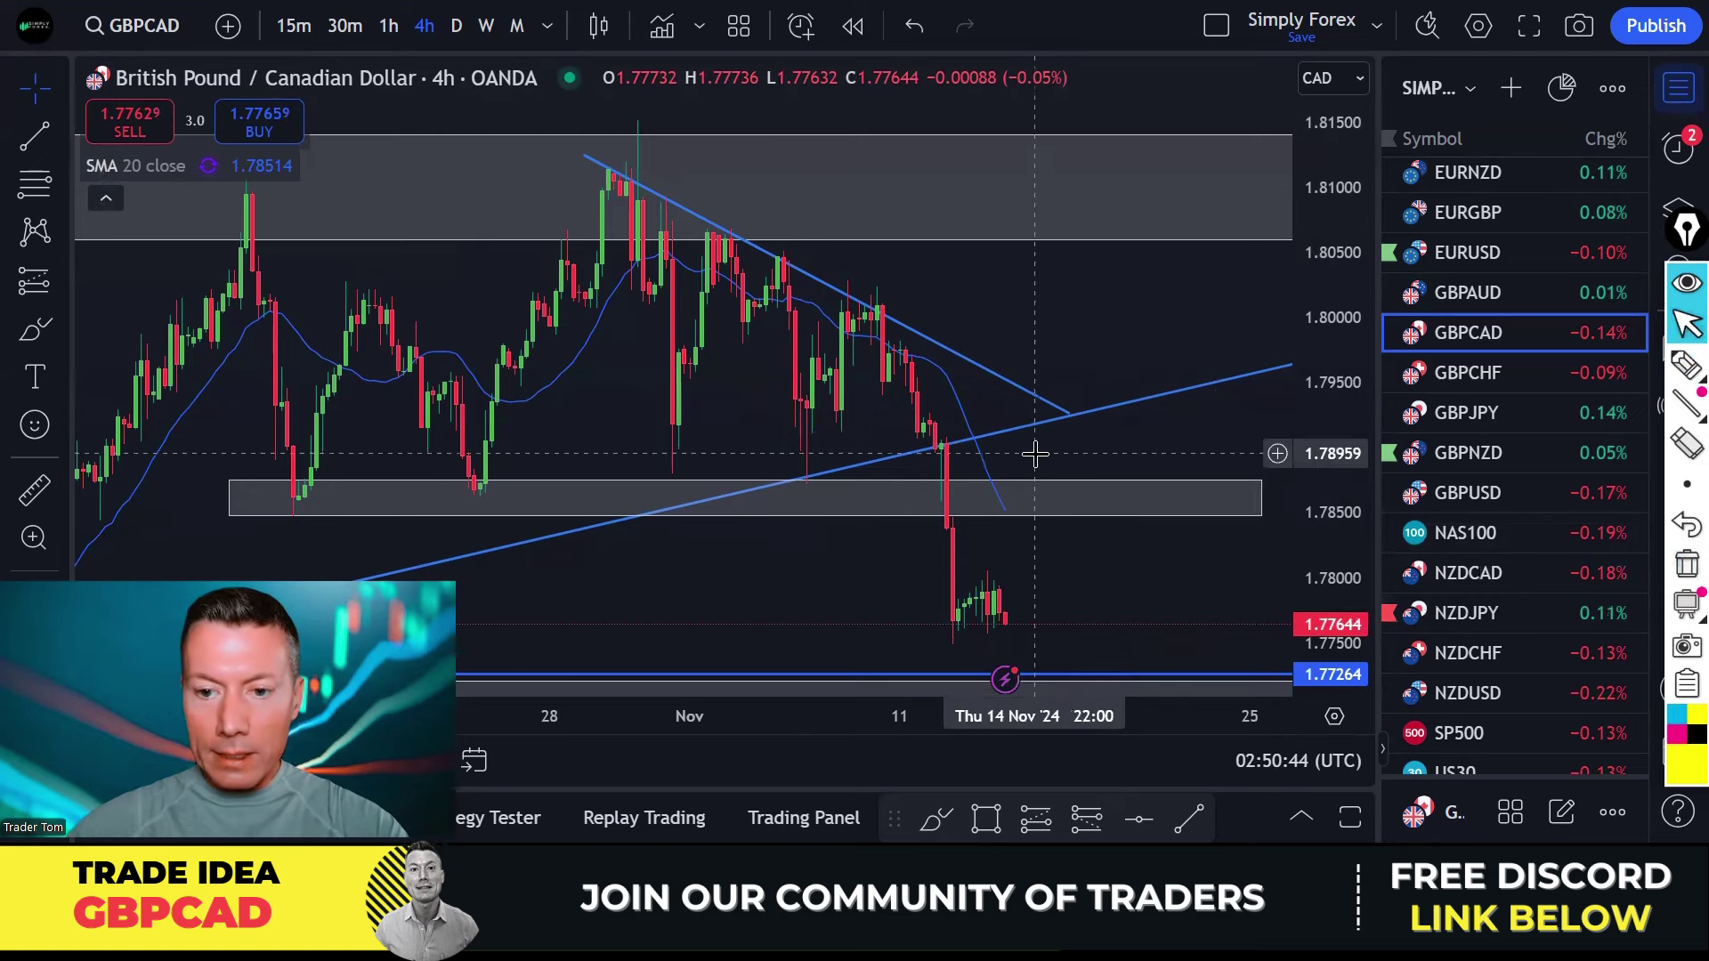
# Trace the latest 4-hour swings through both lows into a rebound near 1.780, line the recent swing high, and box the rebound area.
pyautogui.scroll(3, 1034, 454)
pyautogui.scroll(3, 938, 561)
pyautogui.moveTo(826, 260)
pyautogui.mouseDown()
pyautogui.moveTo(999, 258)
pyautogui.moveTo(1064, 354)
pyautogui.mouseUp()
pyautogui.click(1686, 363)
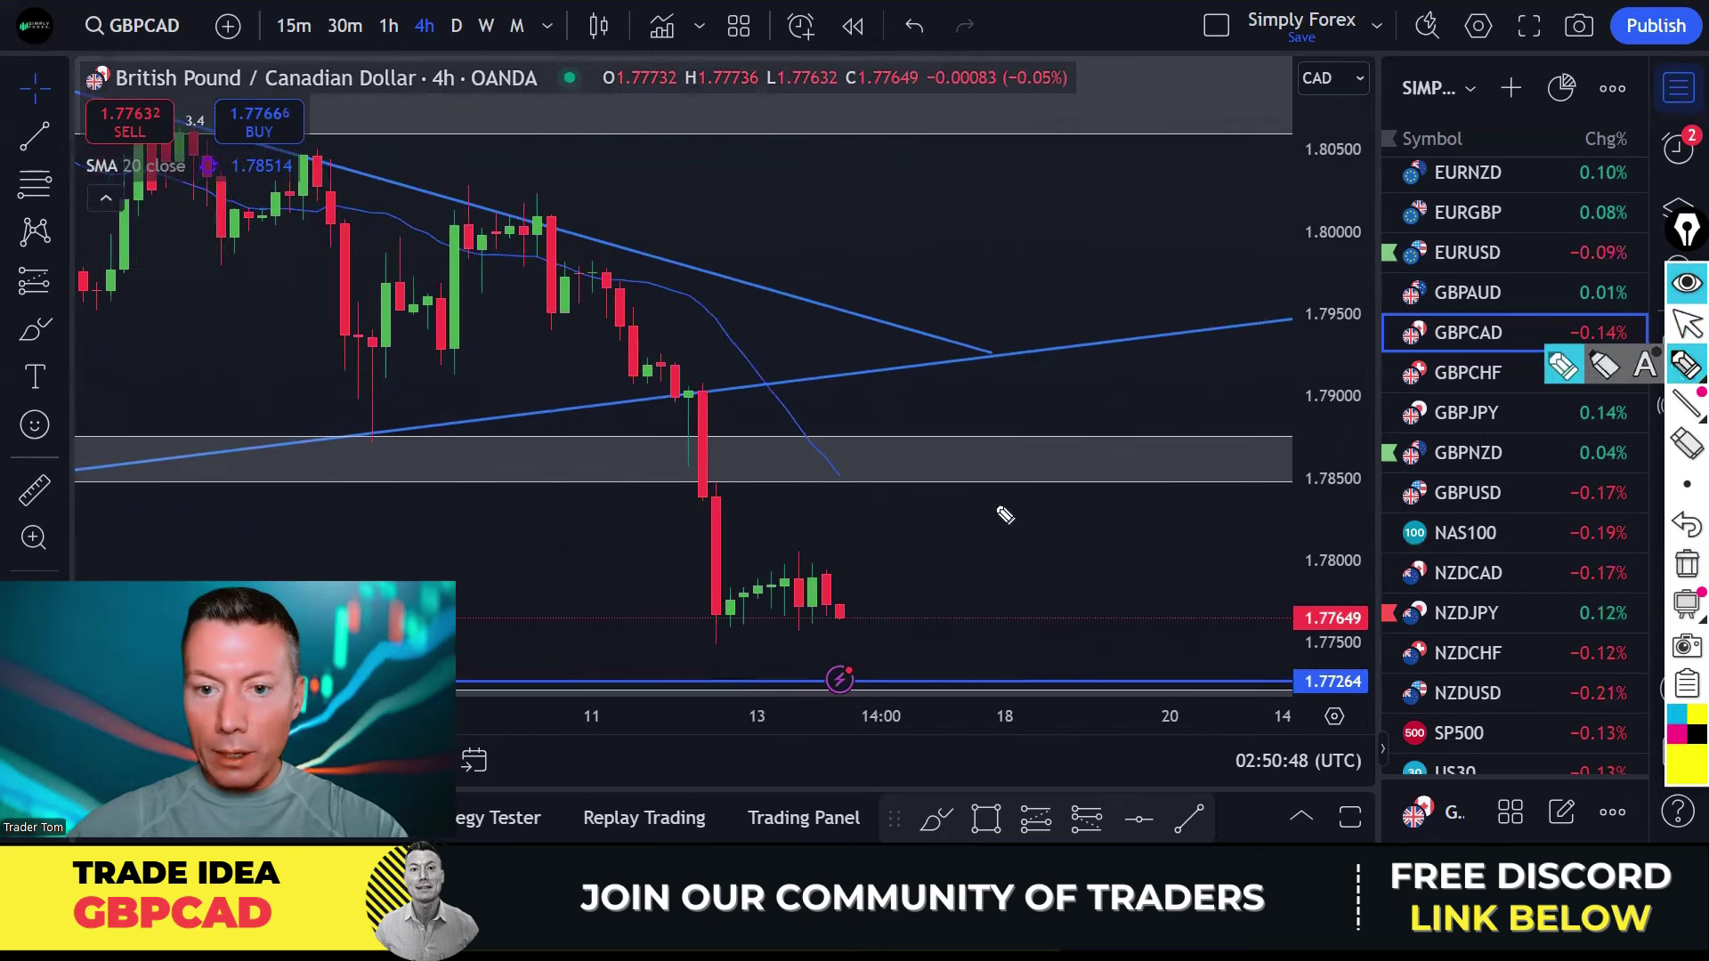
pyautogui.moveTo(676, 372)
pyautogui.mouseDown()
pyautogui.moveTo(728, 627)
pyautogui.moveTo(804, 574)
pyautogui.moveTo(835, 636)
pyautogui.moveTo(868, 567)
pyautogui.mouseUp()
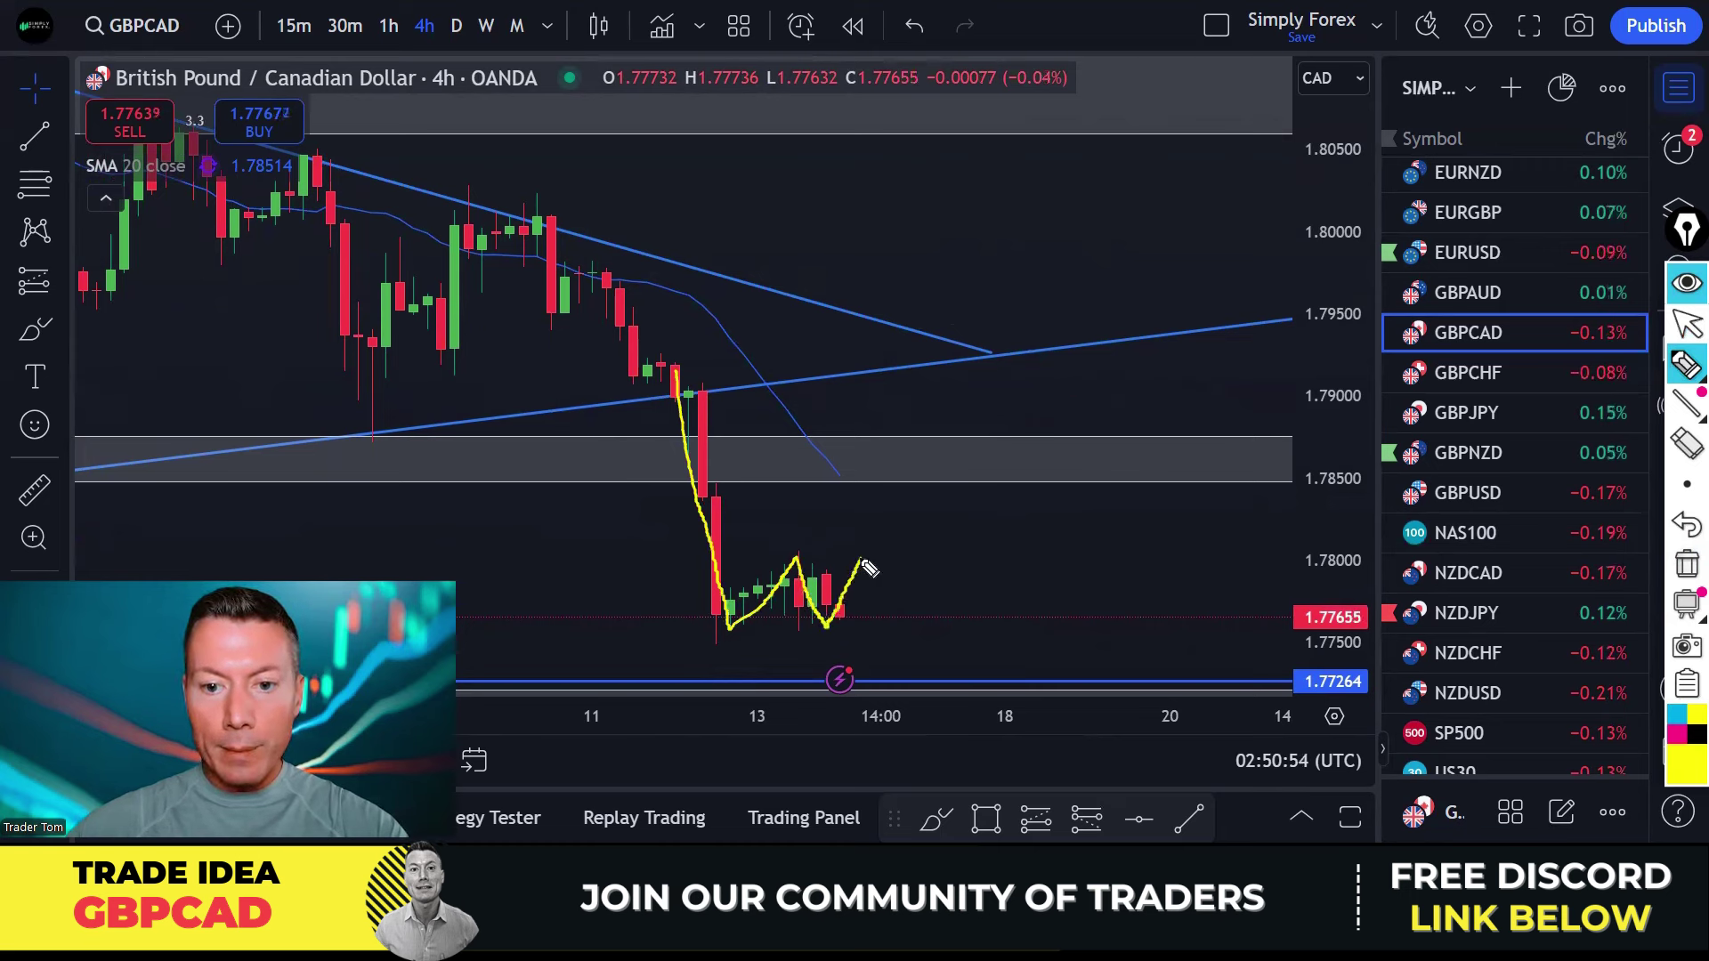
pyautogui.moveTo(756, 552)
pyautogui.mouseDown()
pyautogui.moveTo(897, 579)
pyautogui.moveTo(877, 564)
pyautogui.mouseUp()
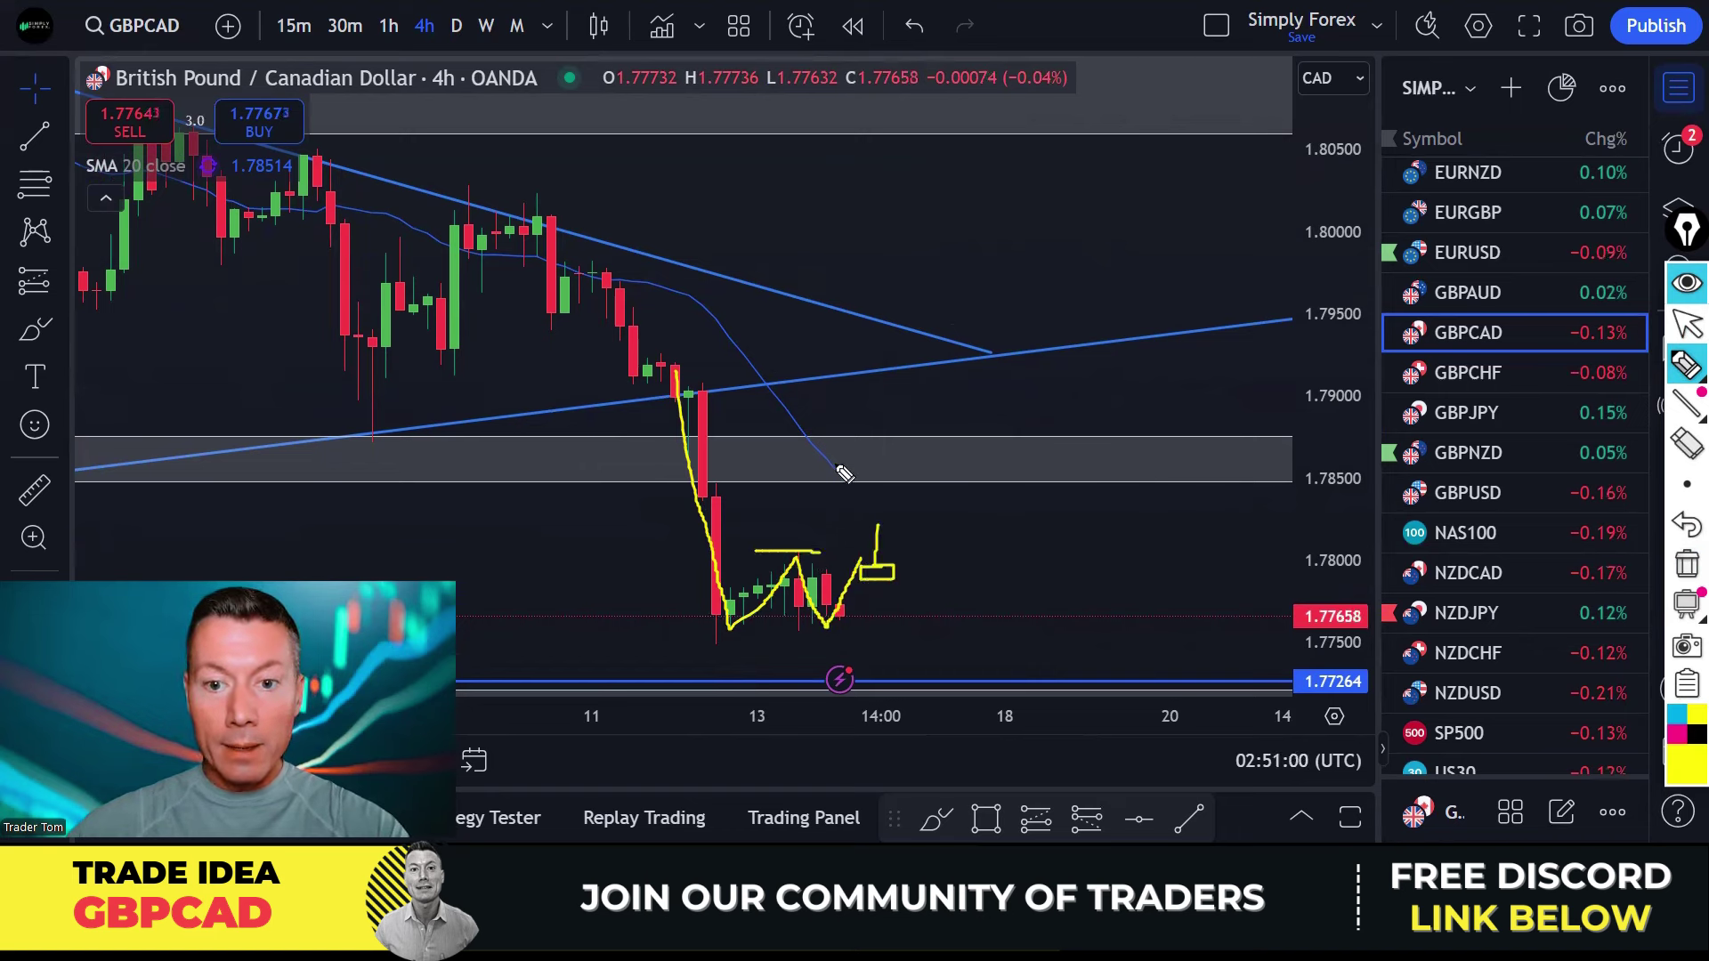
# Extend the moving average down toward the boxed area, lengthen the swing-high line, draw an arrow down to 1.77264, and erase all drawings.
pyautogui.moveTo(845, 486); pyautogui.dragTo(908, 546)
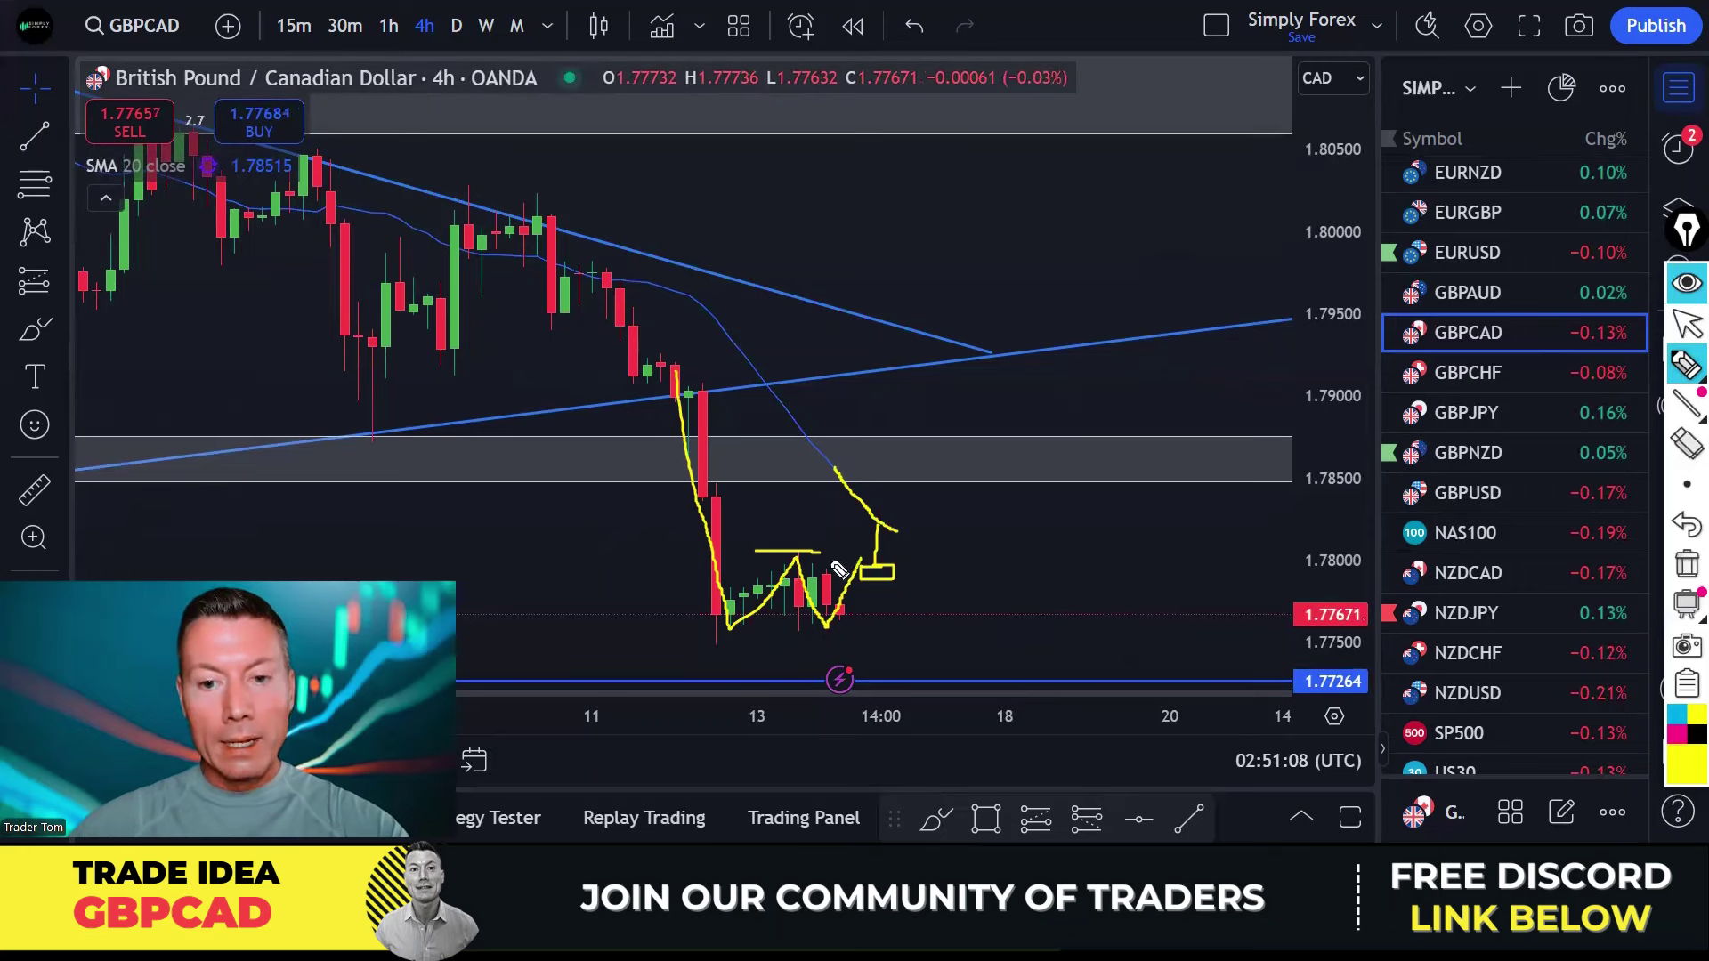
pyautogui.moveTo(755, 554); pyautogui.dragTo(932, 556)
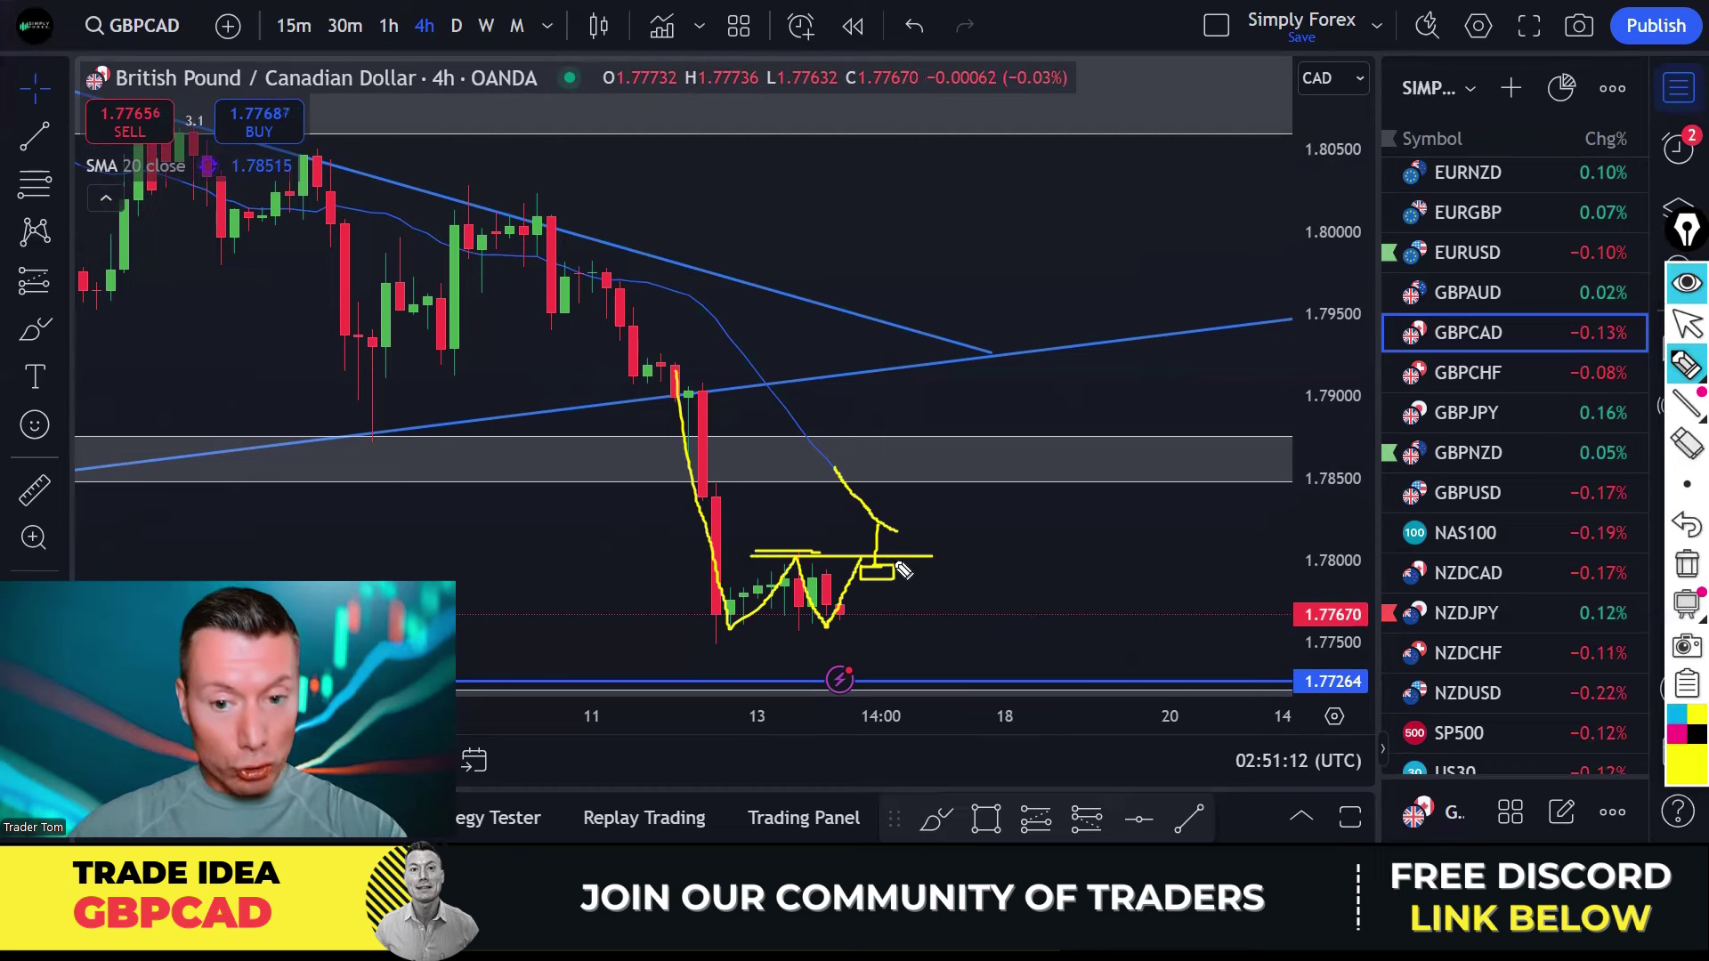
pyautogui.moveTo(901, 570); pyautogui.dragTo(942, 701)
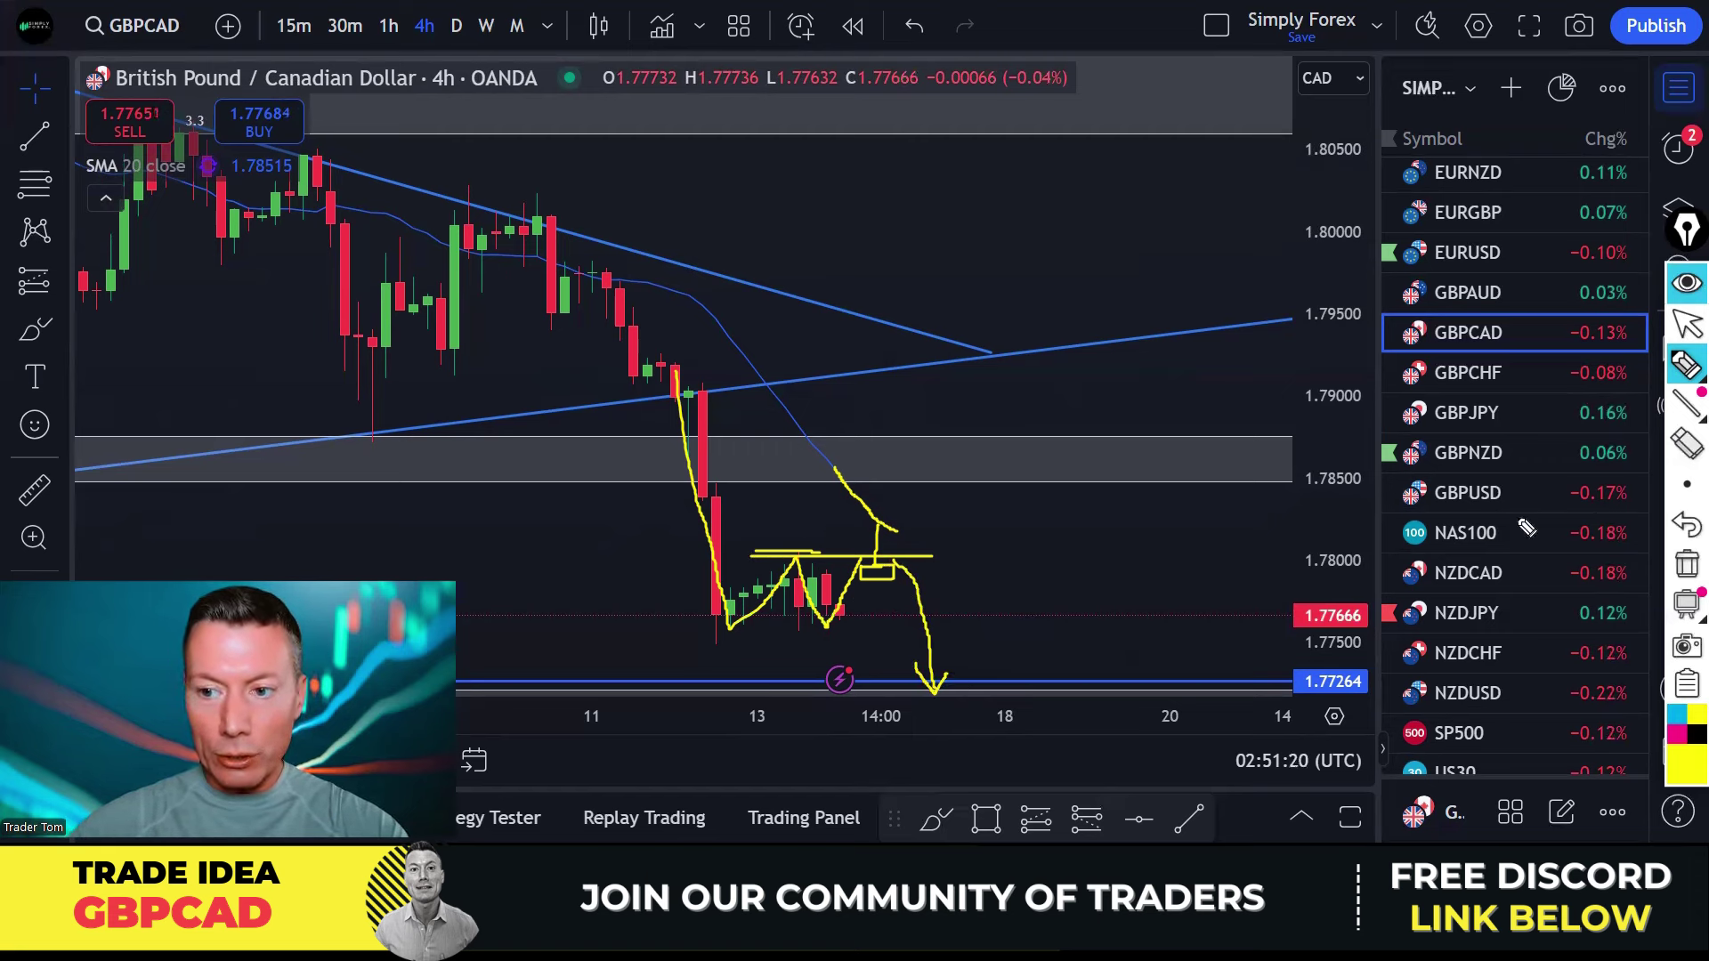
pyautogui.click(1685, 566)
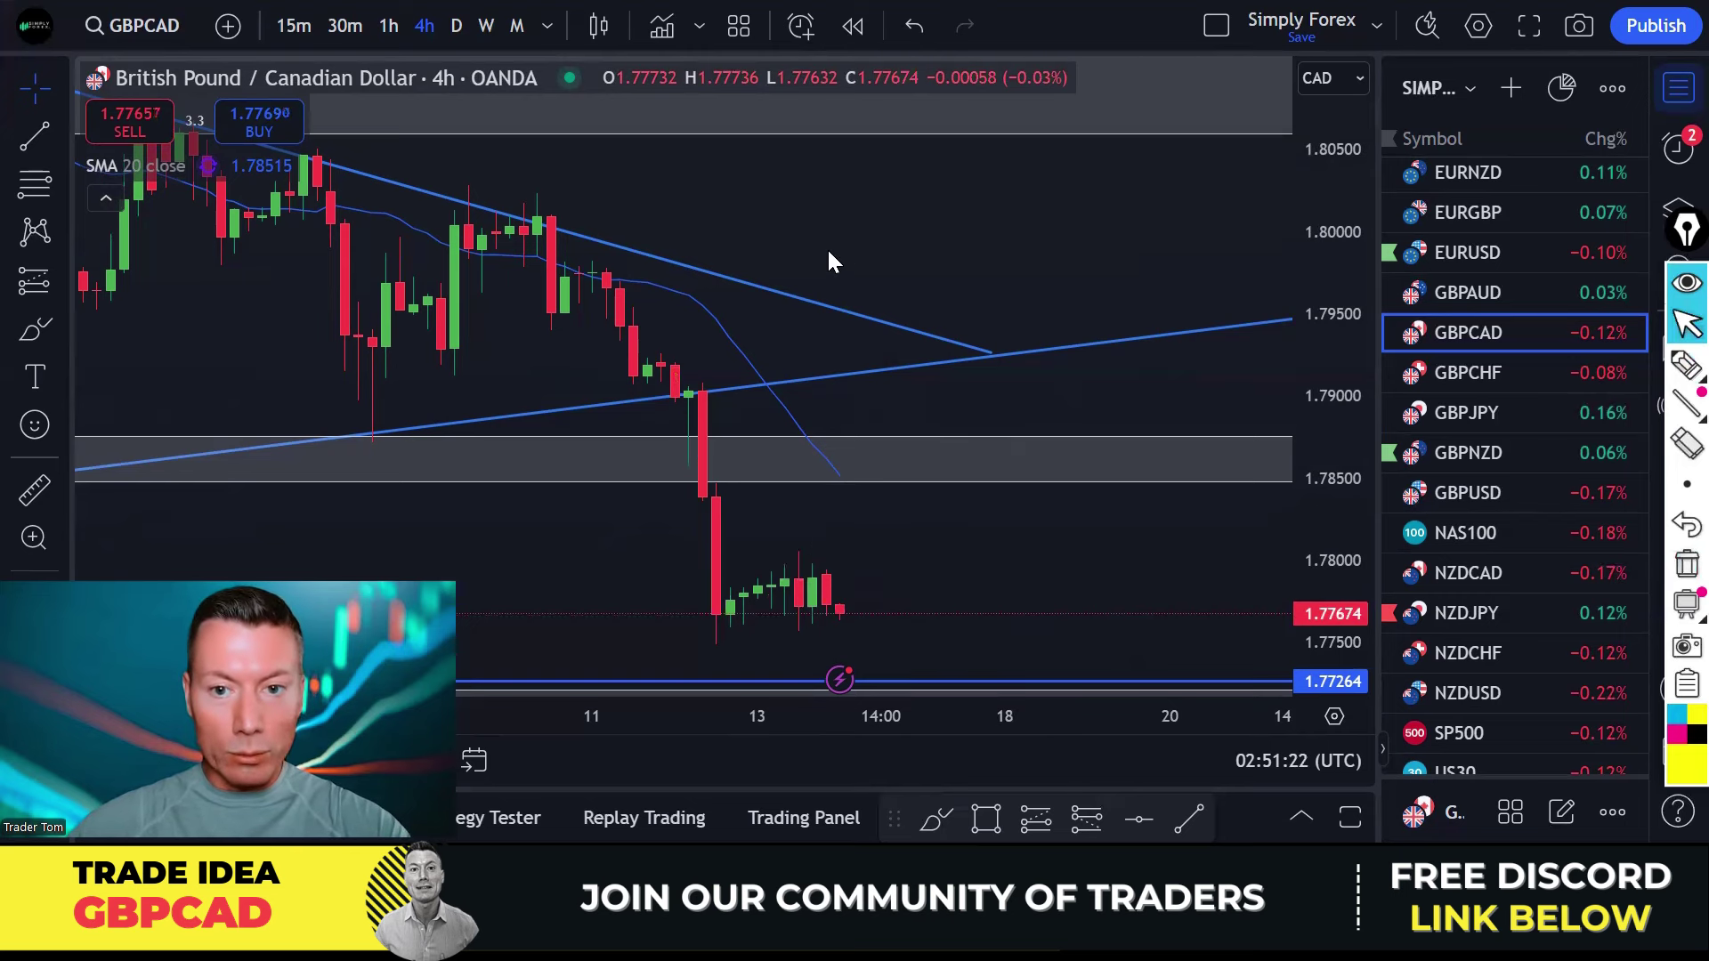